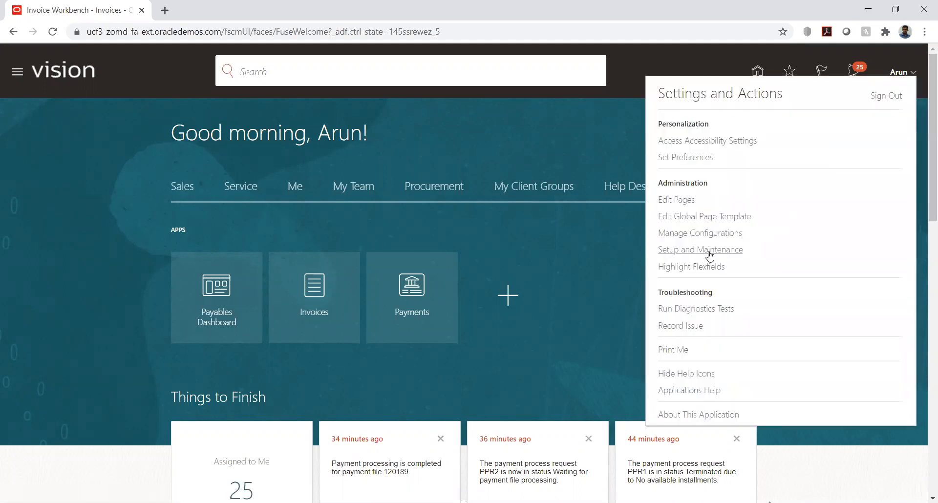
# Open Setup and Maintenance from the Settings and Actions menu
pyautogui.click(708, 250)
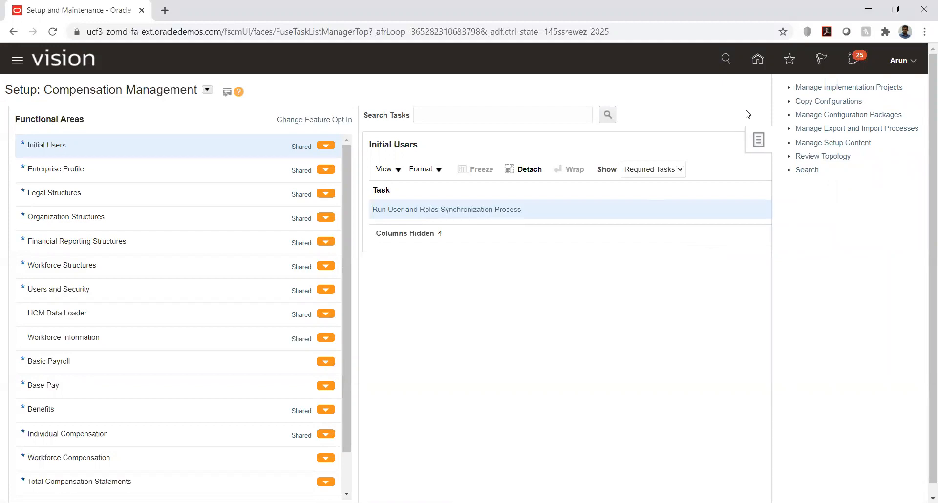
# Open the HW Implementation project and expand its Financials task list
pyautogui.click(821, 88)
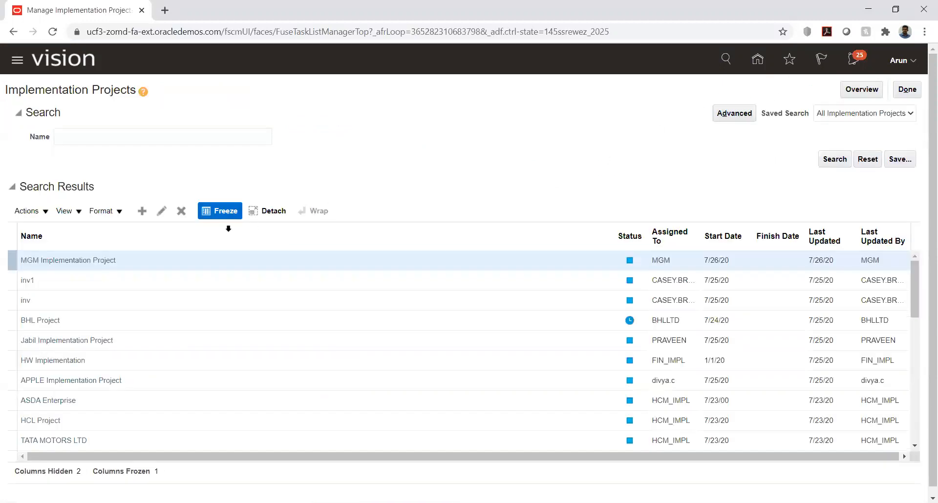
pyautogui.click(45, 360)
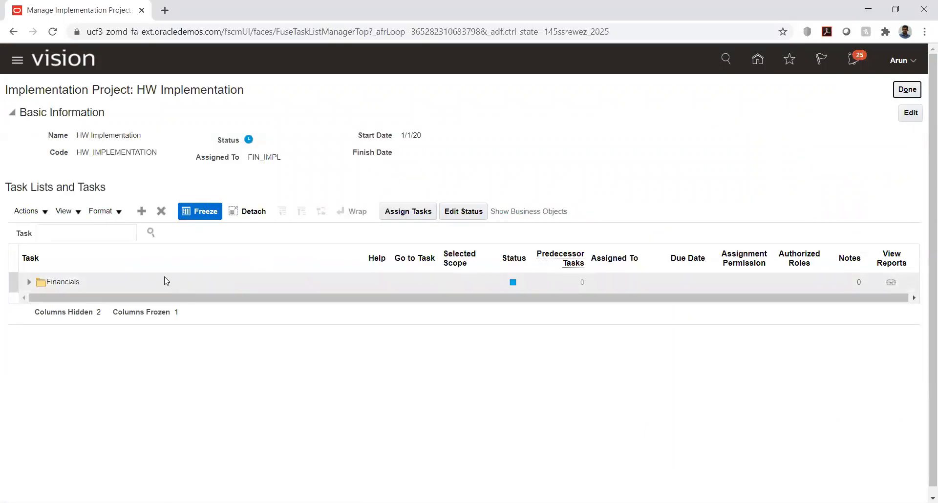
pyautogui.click(29, 287)
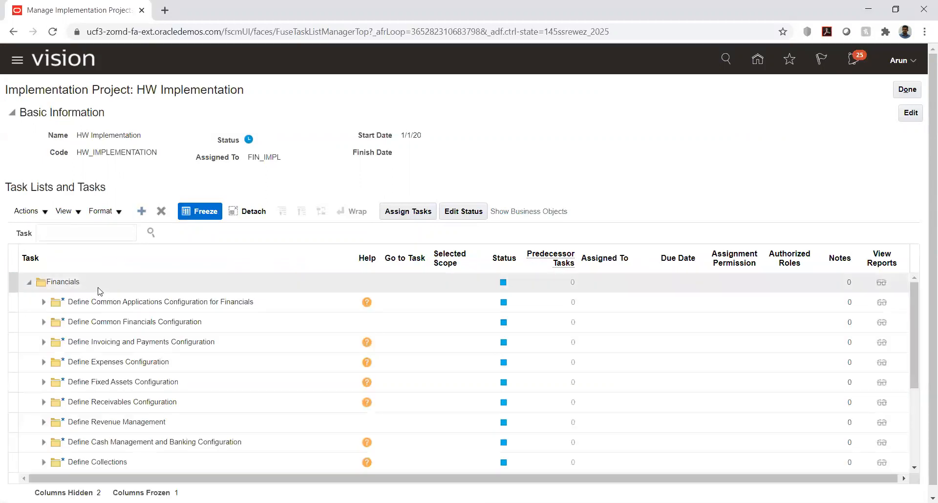
pyautogui.click(44, 303)
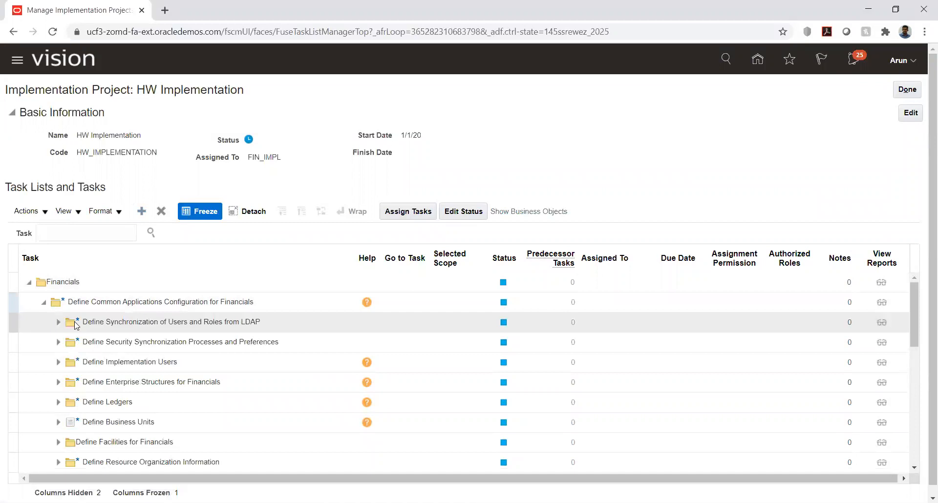
pyautogui.click(58, 322)
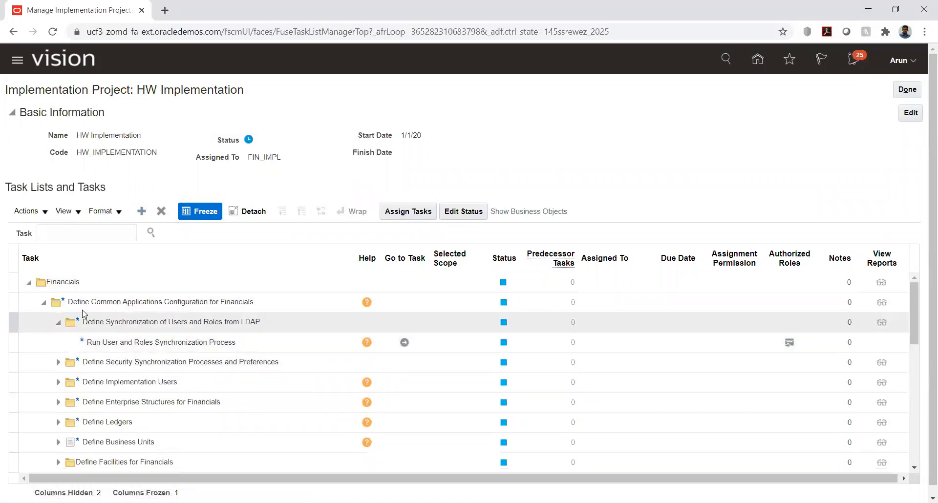
pyautogui.scroll(-3, 127, 348)
pyautogui.scroll(-2, 127, 348)
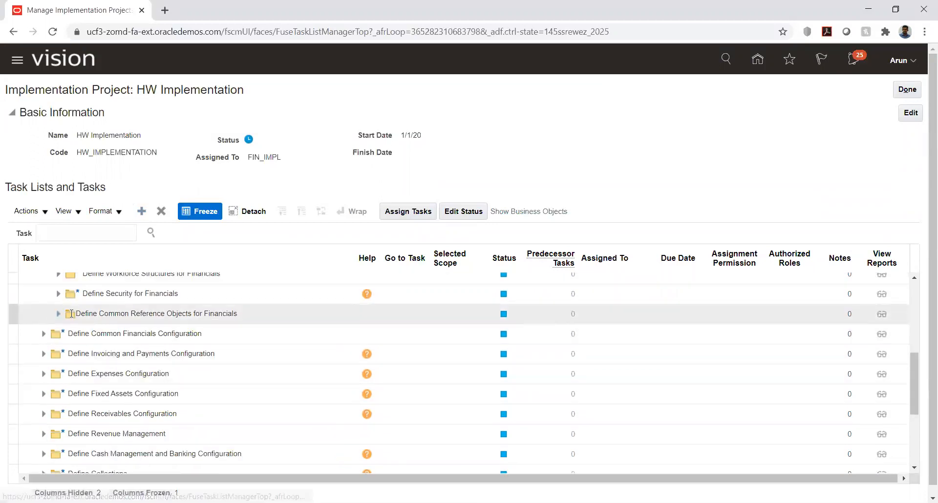
pyautogui.scroll(2, 72, 307)
pyautogui.scroll(2, 72, 307)
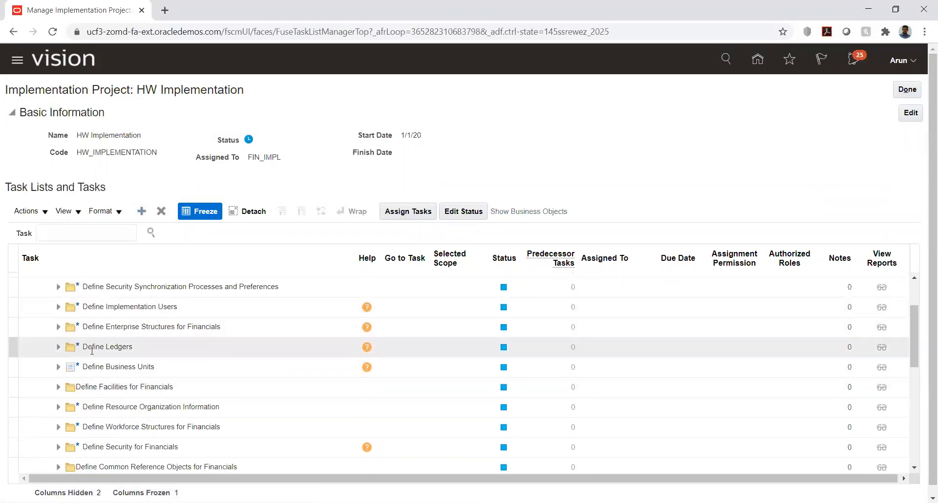
pyautogui.scroll(-2, 92, 351)
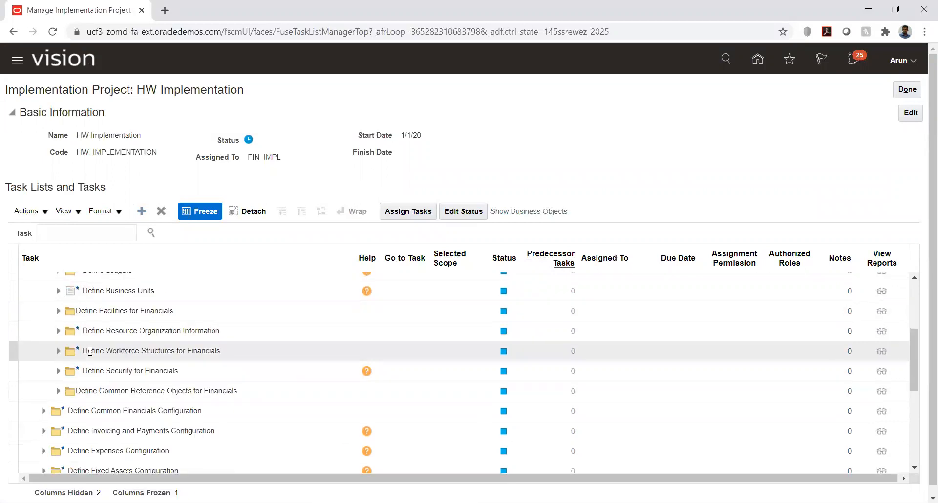
# Expand Enterprise Structures through Define Chart of Accounts and open Manage Chart of Accounts Value Sets
pyautogui.click(58, 351)
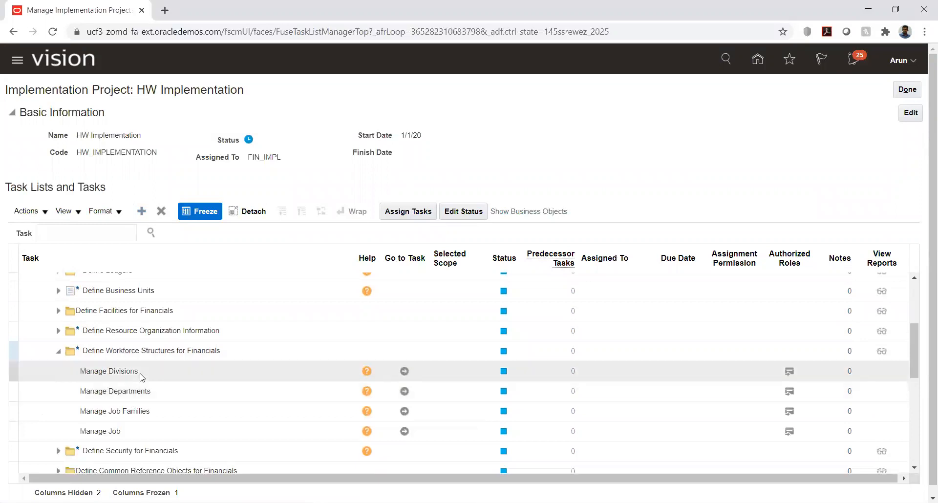
pyautogui.scroll(-4, 140, 377)
pyautogui.scroll(4, 141, 377)
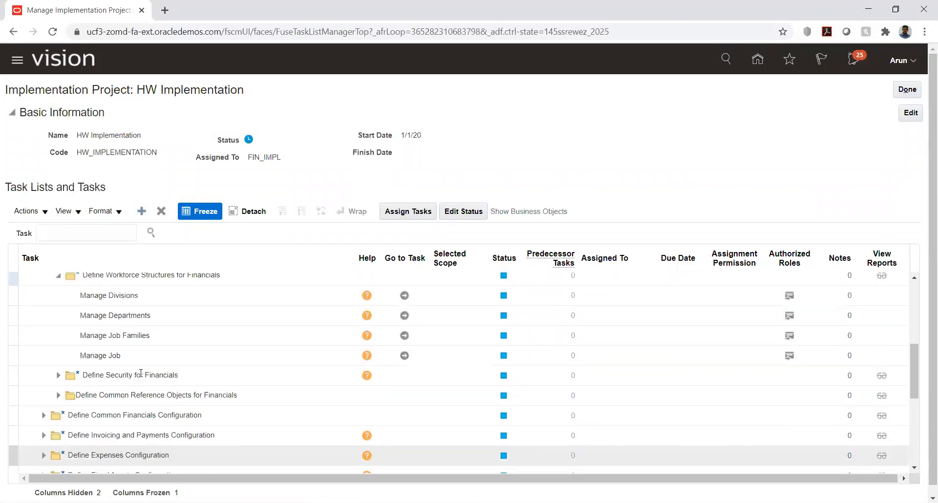
pyautogui.scroll(2, 141, 377)
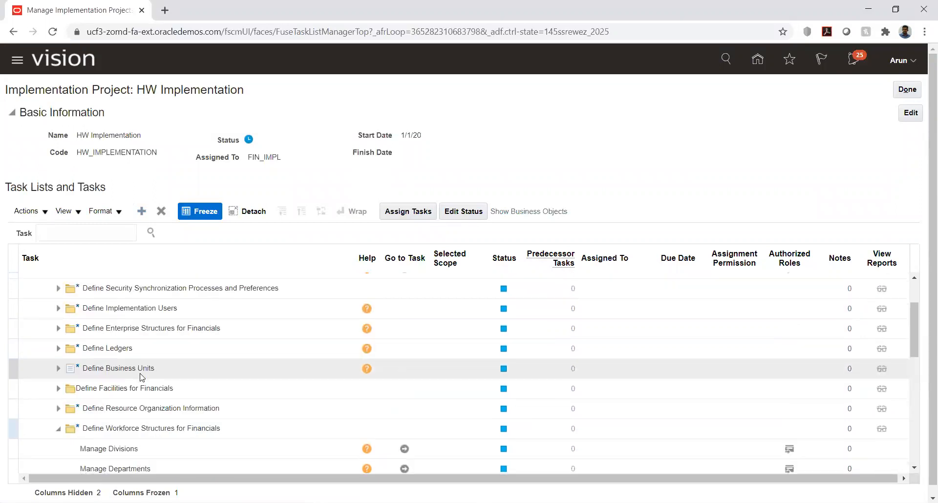
pyautogui.scroll(2, 141, 377)
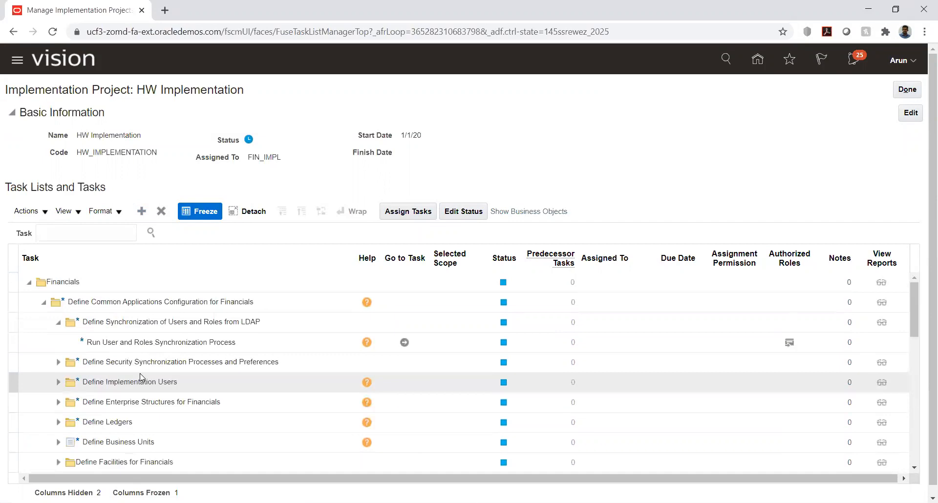
pyautogui.click(58, 402)
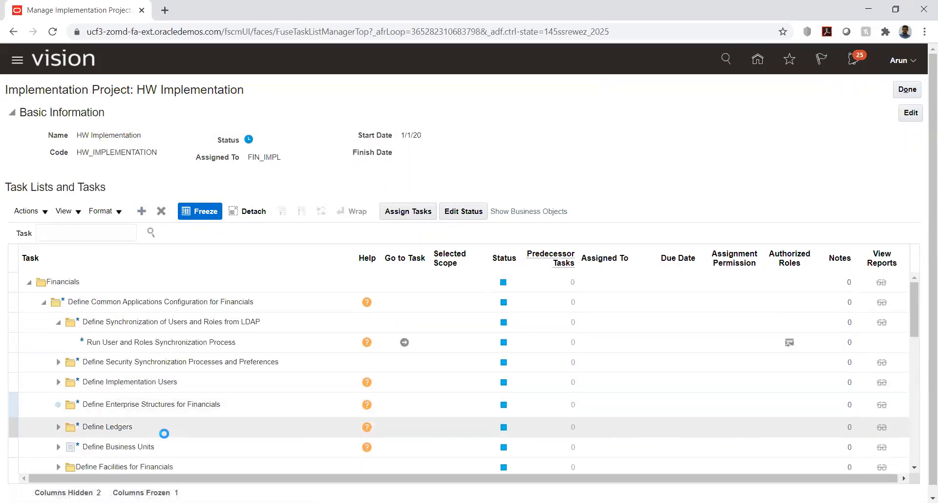
pyautogui.scroll(-4, 137, 409)
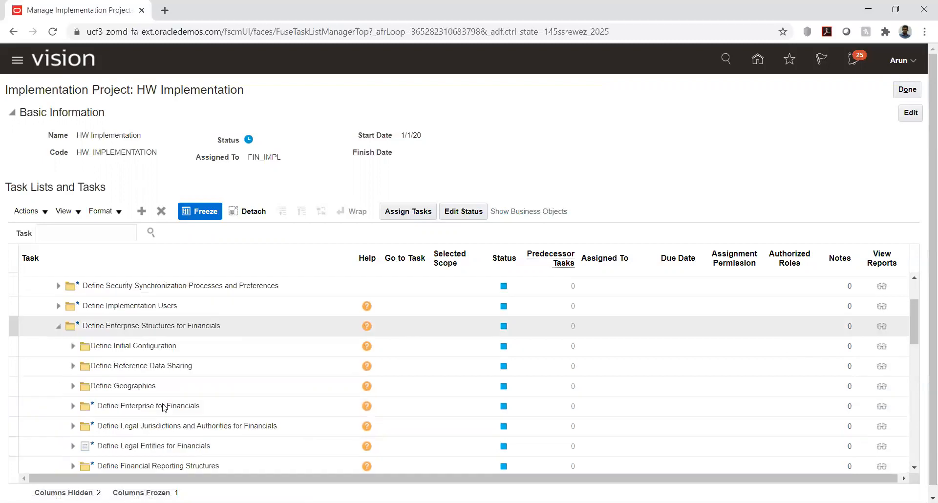
pyautogui.click(72, 389)
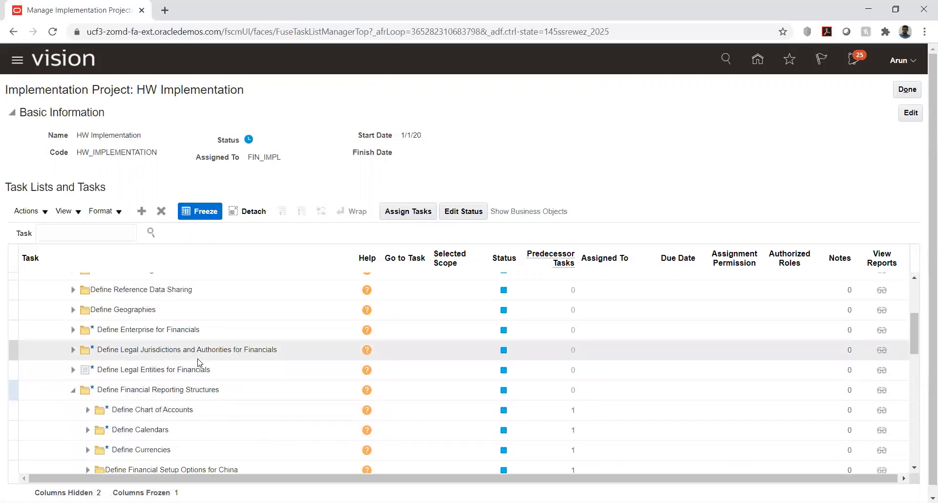
pyautogui.scroll(-2, 220, 368)
pyautogui.click(87, 334)
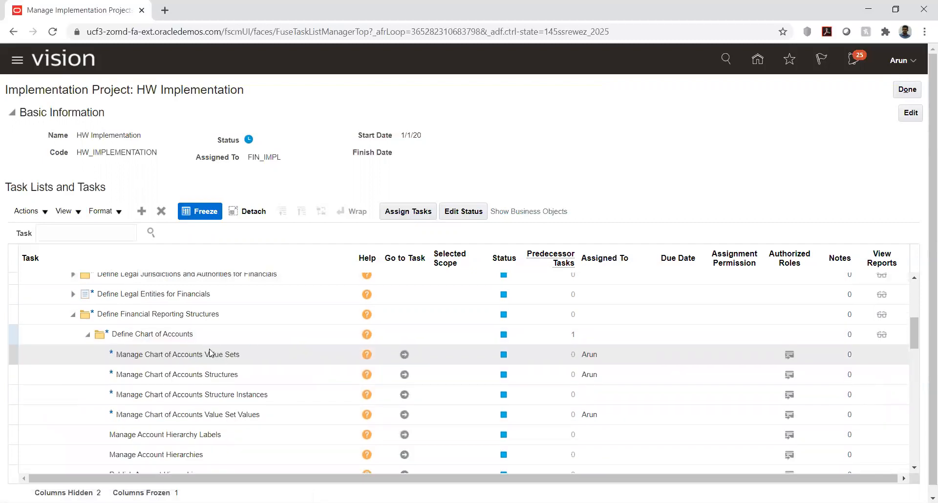
pyautogui.click(402, 354)
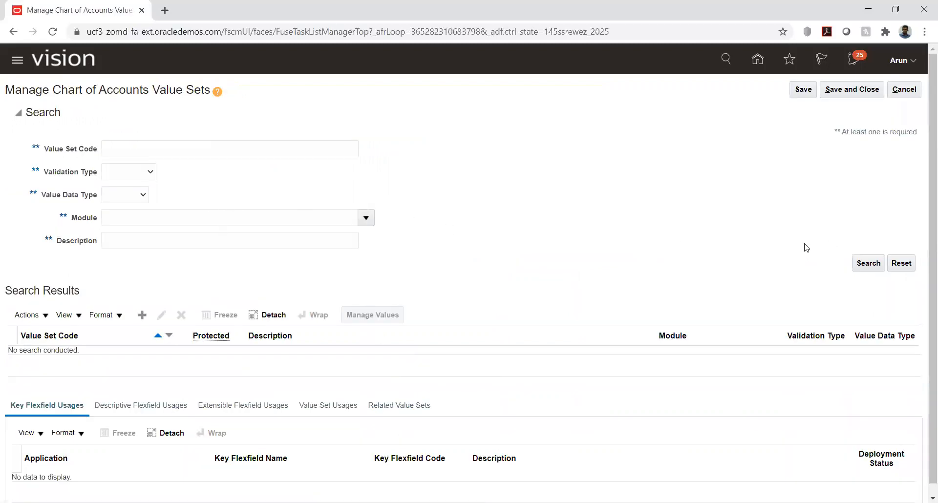
# Start a new value set with code AK_ACC for the General Ledger module
pyautogui.click(143, 319)
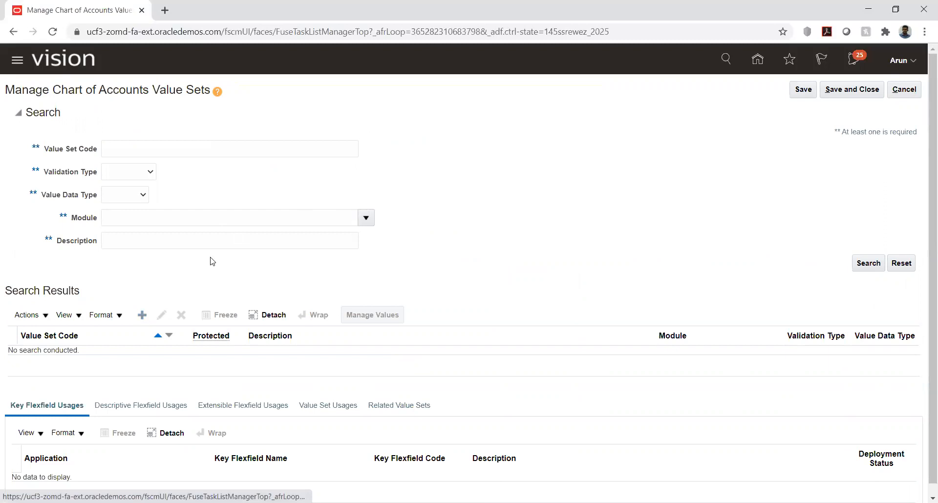
pyautogui.click(136, 114)
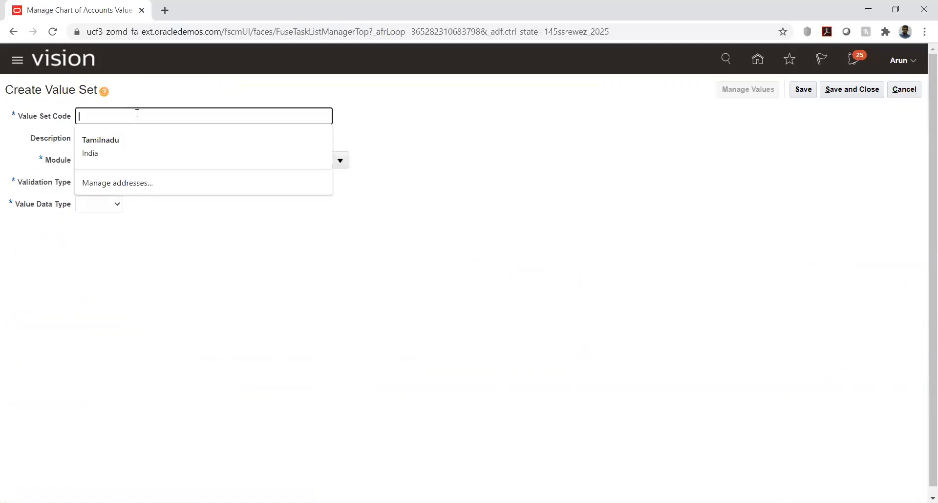
pyautogui.write('AK_ACC')
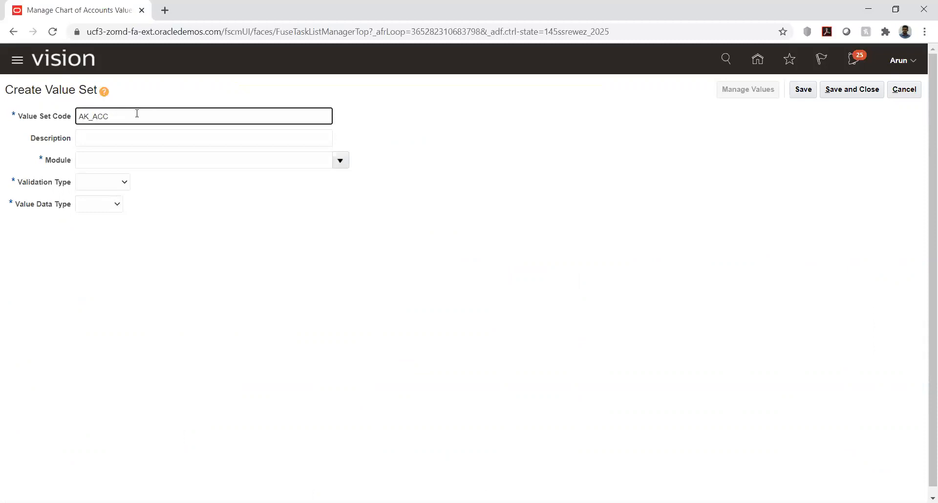
pyautogui.click(339, 160)
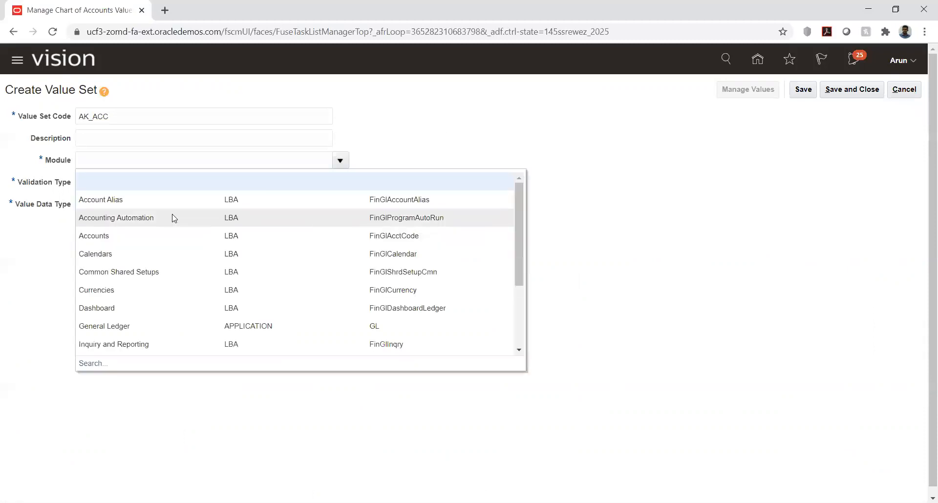
pyautogui.click(108, 326)
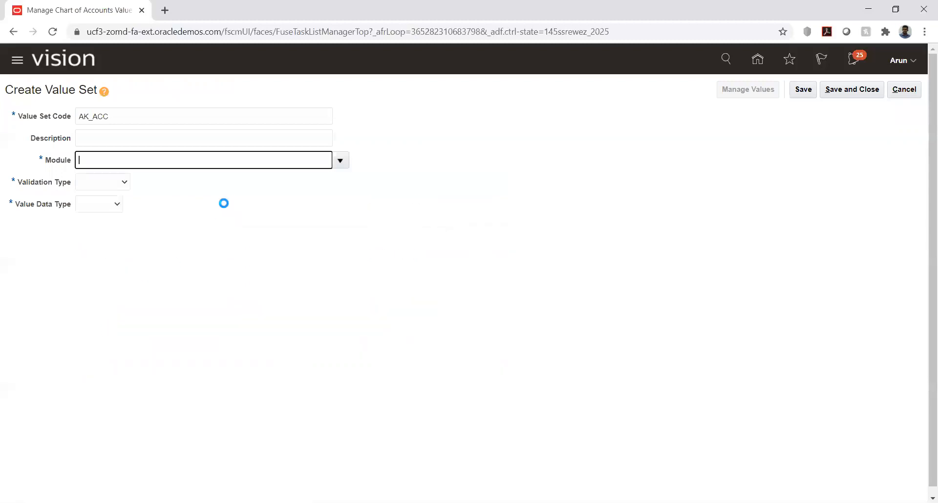
# Make it Independent, Character, Text subtype with maximum length 6, then save and close
pyautogui.click(112, 182)
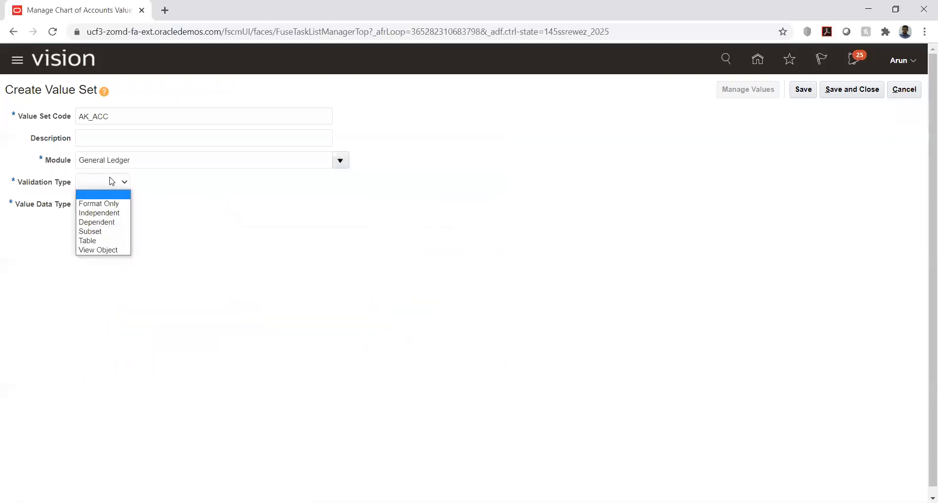
pyautogui.click(99, 213)
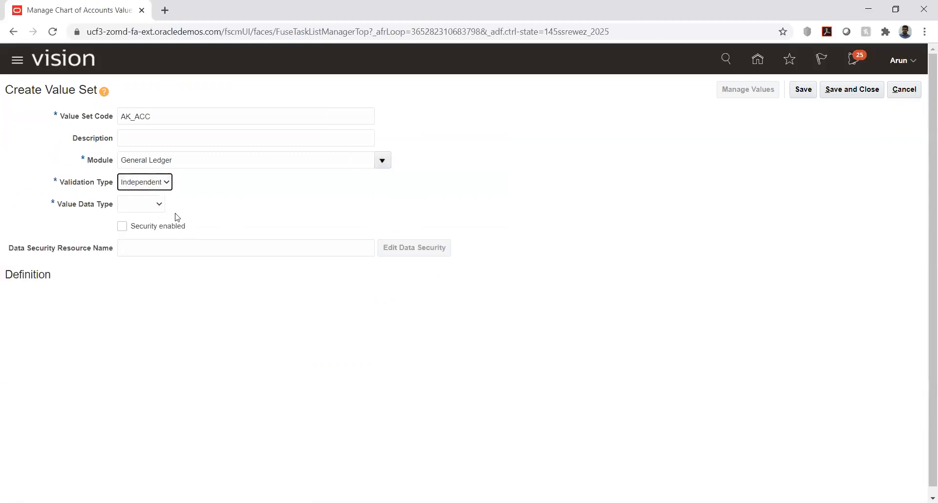
pyautogui.click(155, 203)
pyautogui.click(147, 218)
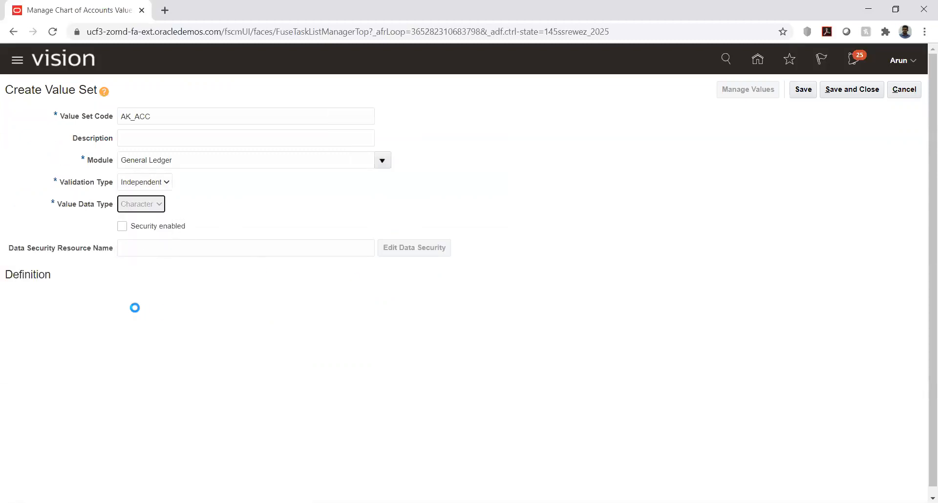
pyautogui.click(139, 299)
pyautogui.click(126, 322)
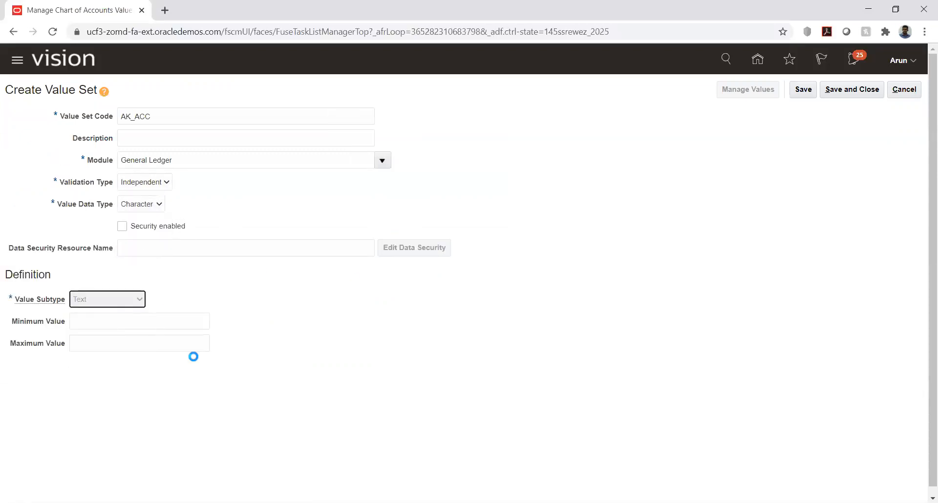
pyautogui.click(125, 323)
pyautogui.click(126, 323)
pyautogui.click(125, 323)
pyautogui.click(125, 323)
pyautogui.click(125, 322)
pyautogui.click(810, 90)
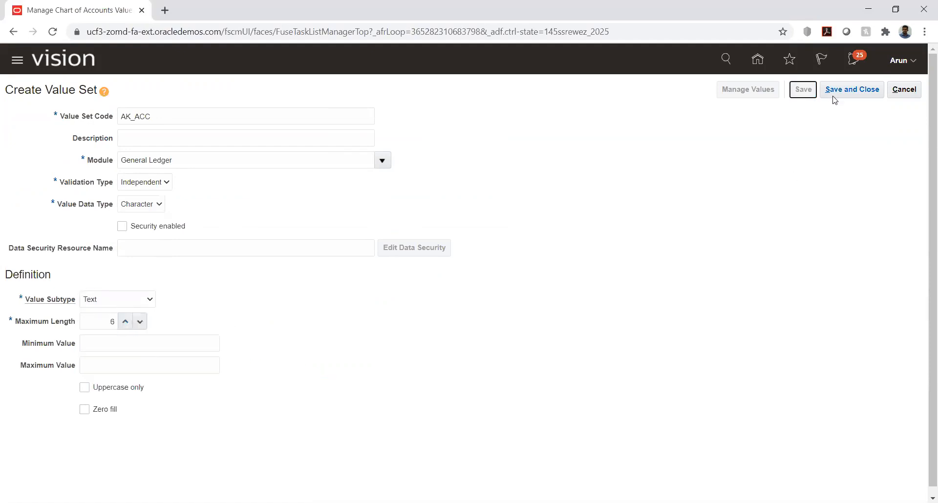
pyautogui.click(853, 92)
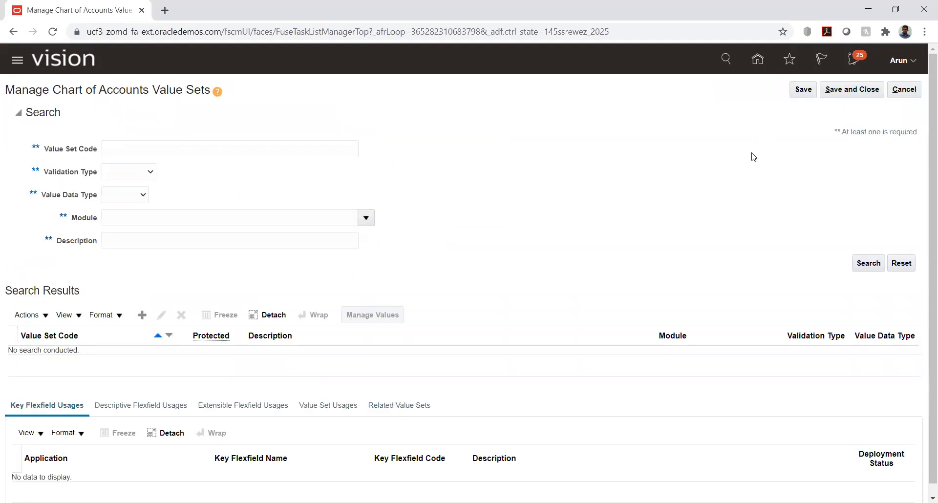
# Open Manage Chart of Accounts Structures and manage the Accounting Flexfield structures
pyautogui.click(850, 92)
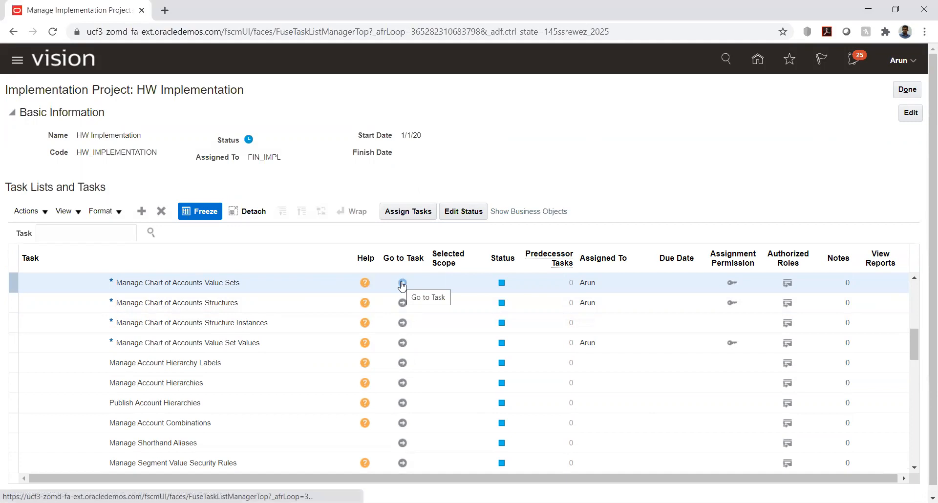
pyautogui.click(402, 304)
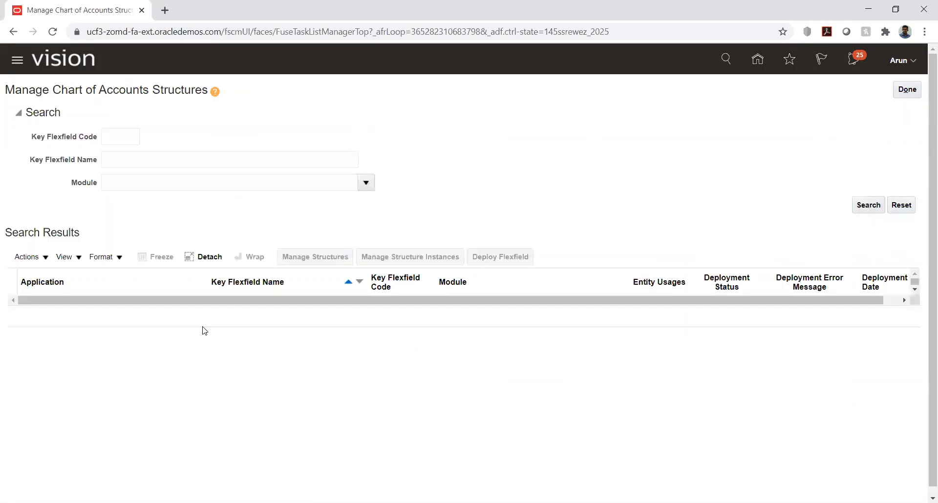
pyautogui.click(862, 205)
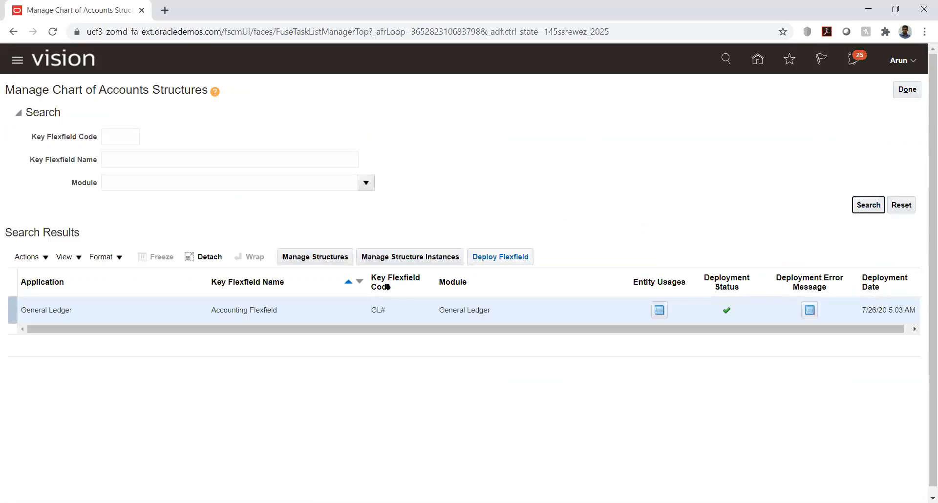
pyautogui.click(310, 261)
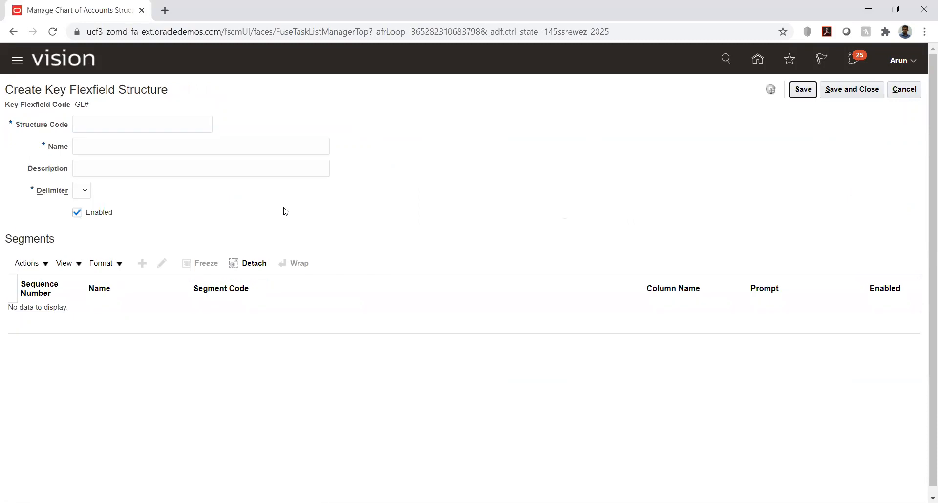
# Create structure AK_COA with matching name and description and a '.' delimiter, save it, and add a segment
pyautogui.click(112, 124)
pyautogui.write('AK_COA')
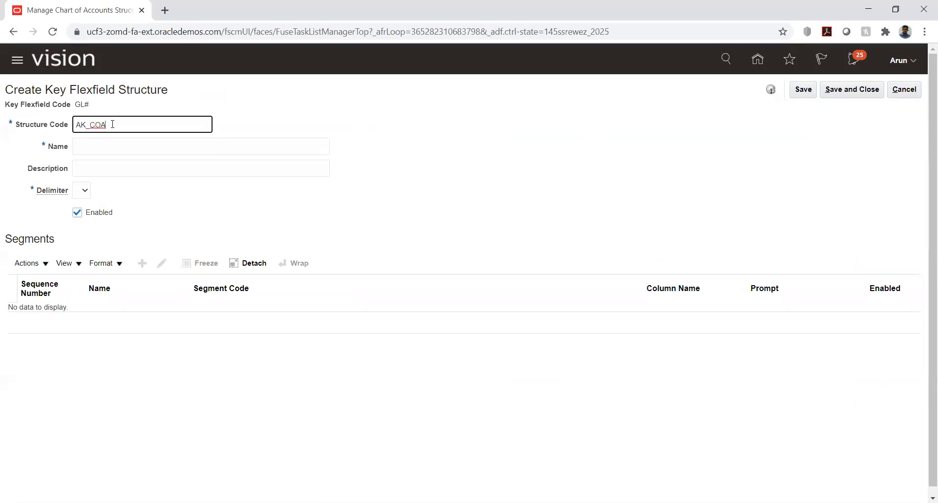
pyautogui.hotkey('ctrl', 'a')
pyautogui.hotkey('ctrl', 'c')
pyautogui.press('Tab')
pyautogui.hotkey('ctrl', 'v')
pyautogui.press('Tab')
pyautogui.hotkey('ctrl', 'v')
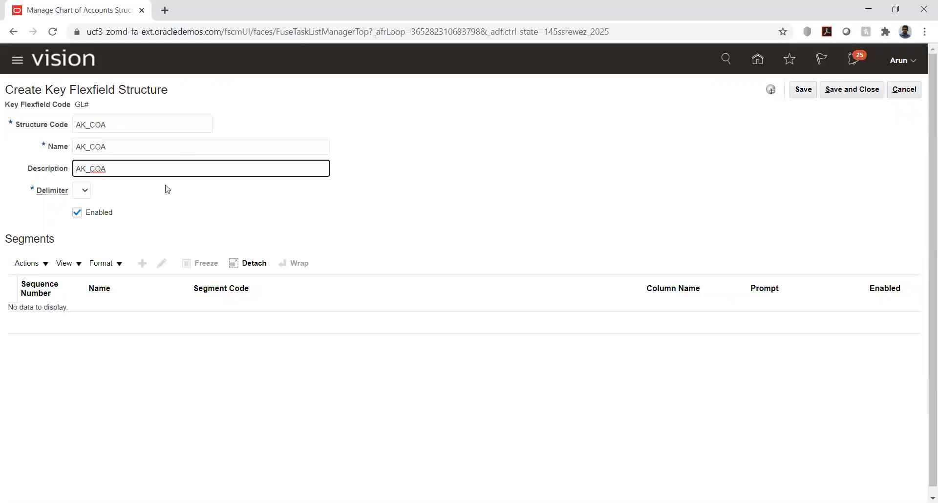
pyautogui.click(84, 191)
pyautogui.click(78, 250)
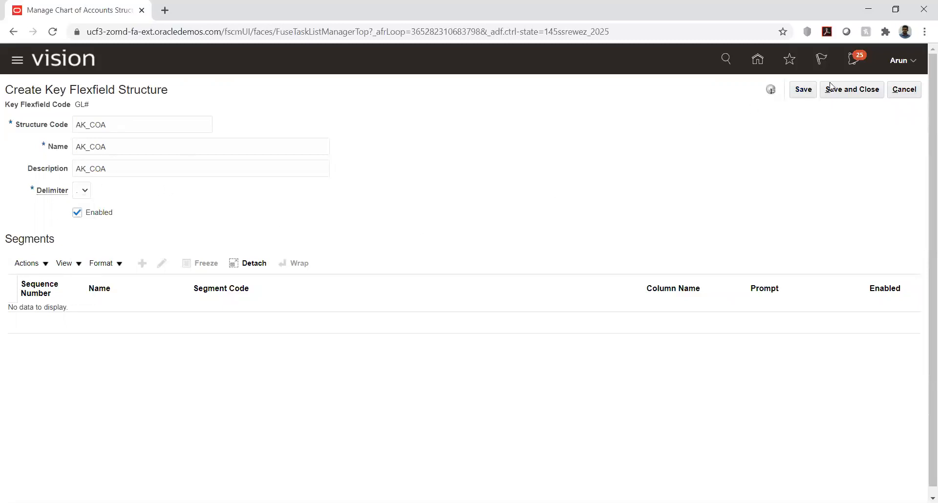
pyautogui.click(803, 91)
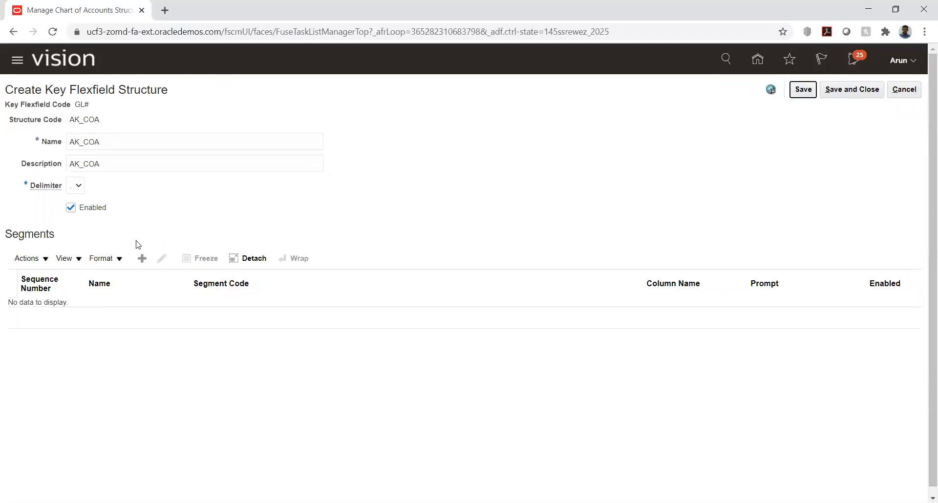
pyautogui.click(142, 258)
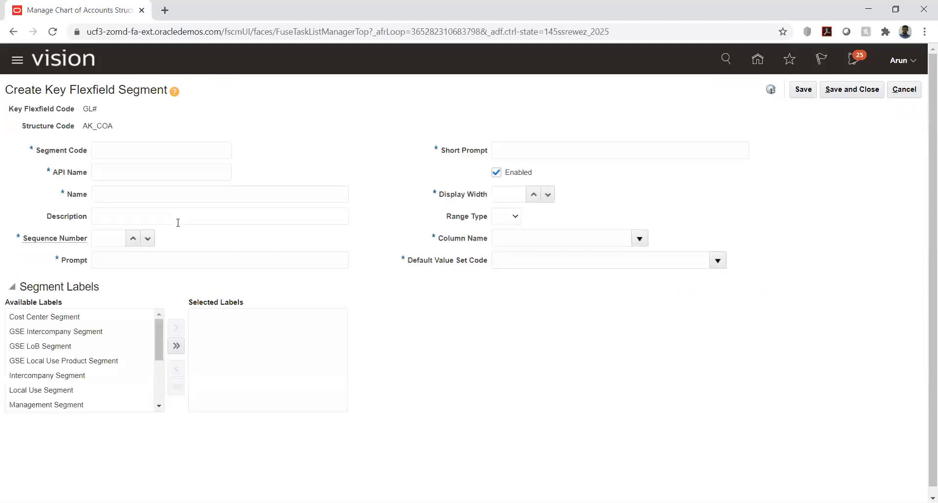
# Enter AK_ACC as the segment code, name, description, prompt and short prompt, with sequence 1
pyautogui.click(121, 148)
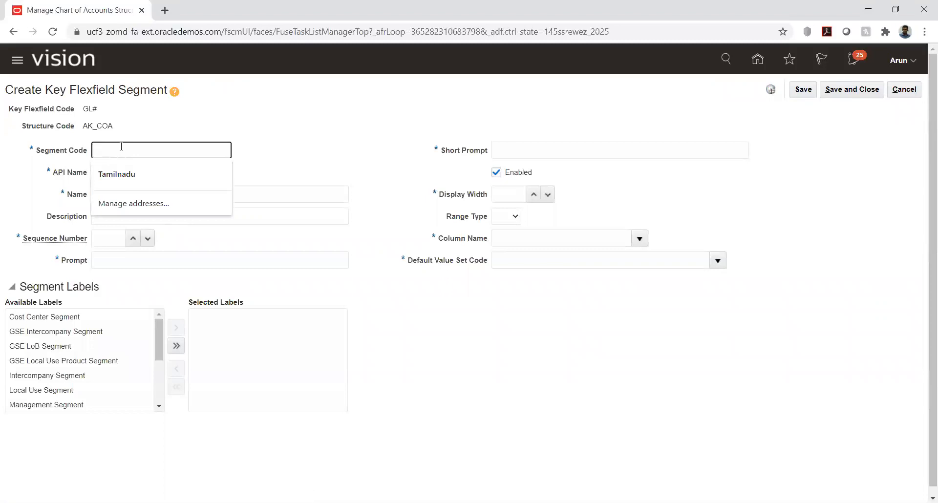
pyautogui.write('AK_ACC')
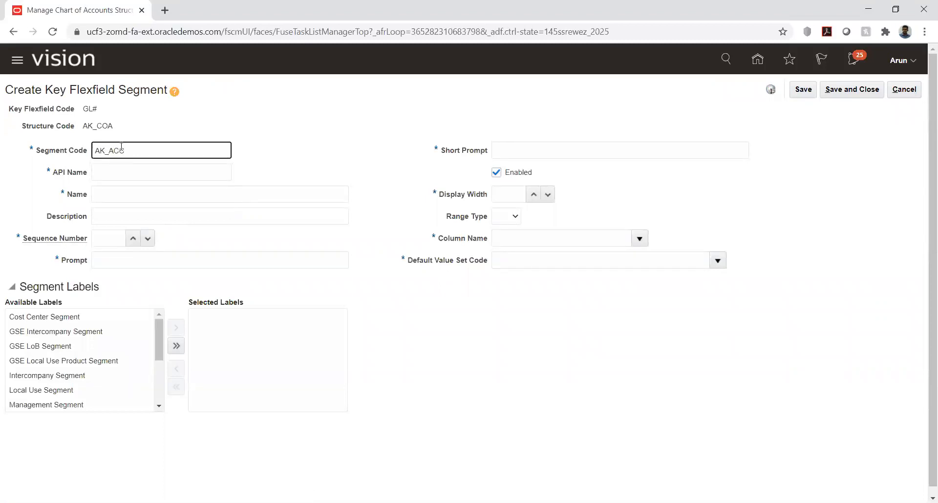
pyautogui.click(119, 167)
pyautogui.press('Tab')
pyautogui.write('AK')
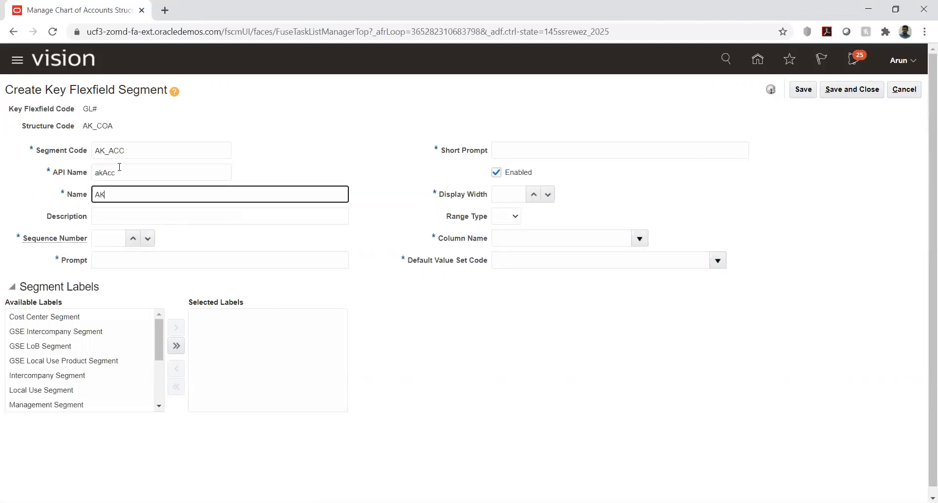
pyautogui.write('_ACC')
pyautogui.doubleClick(133, 192)
pyautogui.hotkey('ctrl', 'c')
pyautogui.click(130, 216)
pyautogui.hotkey('ctrl', 'v')
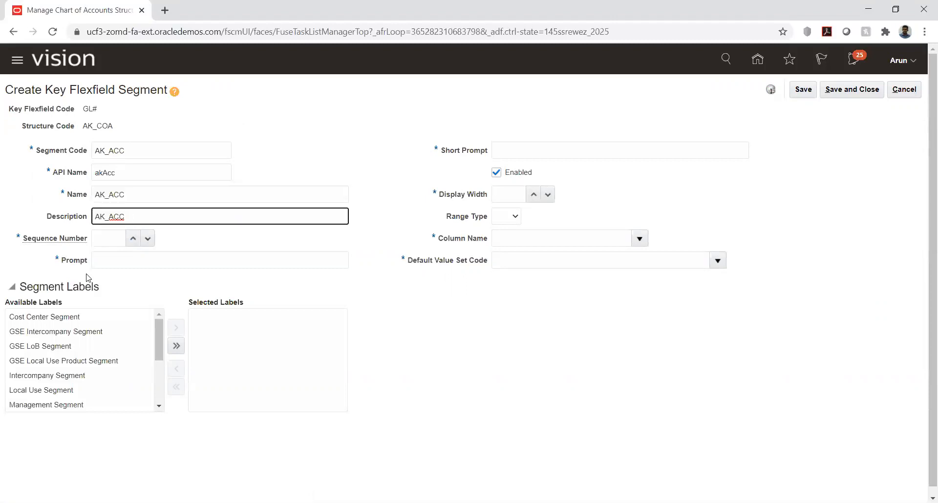
pyautogui.click(113, 236)
pyautogui.click(128, 260)
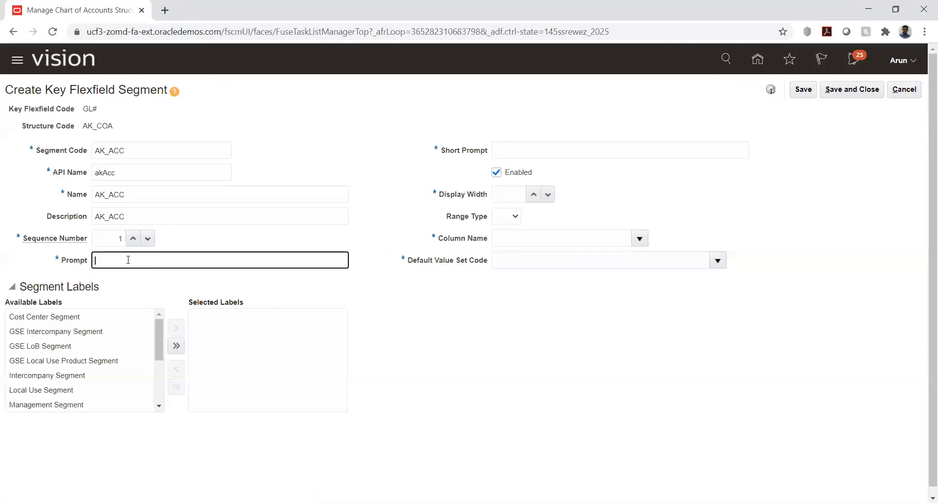
pyautogui.hotkey('ctrl', 'v')
pyautogui.click(506, 150)
pyautogui.hotkey('ctrl', 'v')
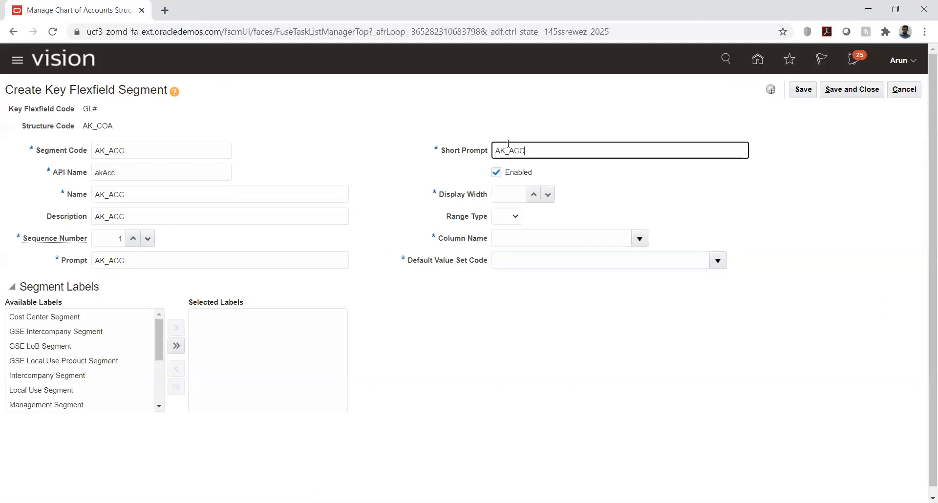
# Set display width 6, column SEGMENT1, and default value set AK_ACC
pyautogui.click(514, 194)
pyautogui.write('6')
pyautogui.click(535, 239)
pyautogui.click(640, 238)
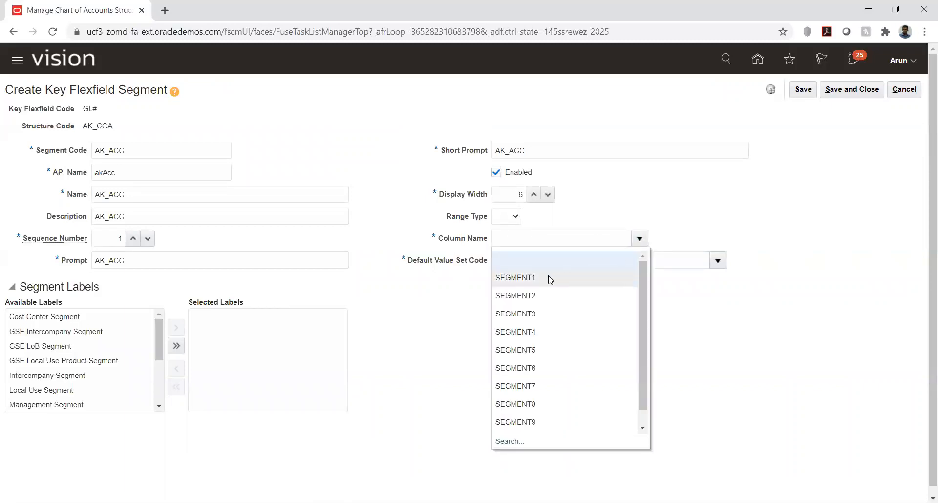
pyautogui.click(548, 276)
pyautogui.click(717, 260)
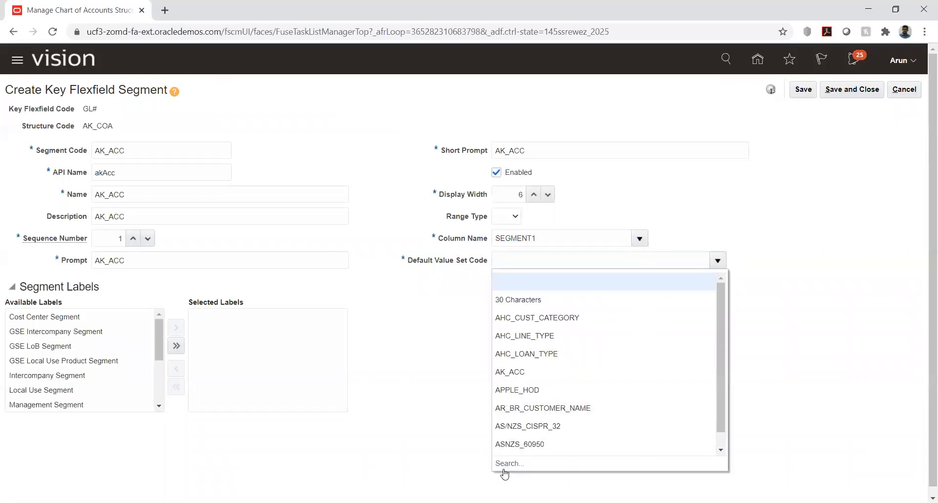
pyautogui.click(503, 468)
pyautogui.click(244, 218)
pyautogui.hotkey('ctrl', 'v')
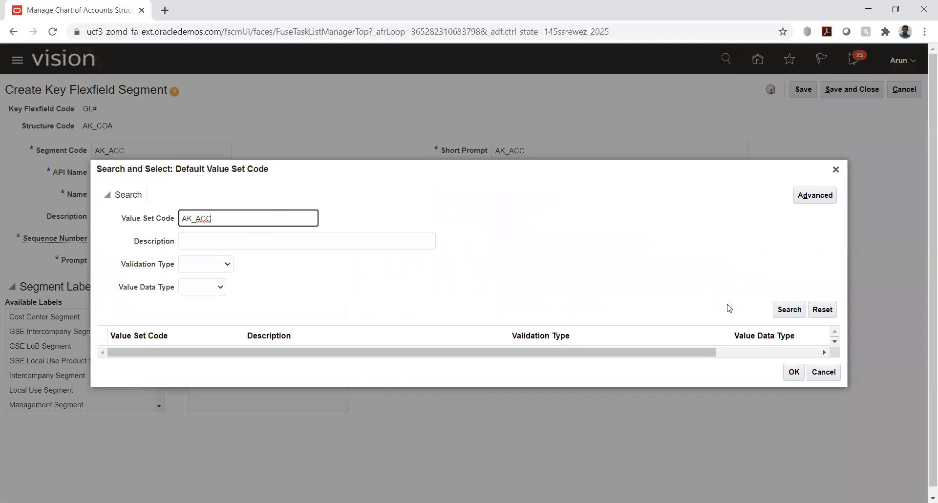
pyautogui.click(782, 312)
pyautogui.click(239, 344)
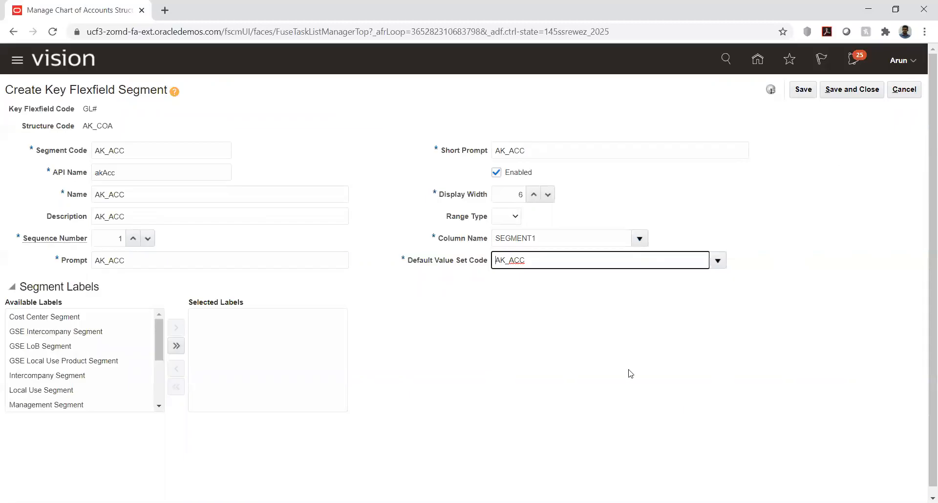
# Assign the Natural Account Segment label, then save and close the segment
pyautogui.scroll(-2, 92, 355)
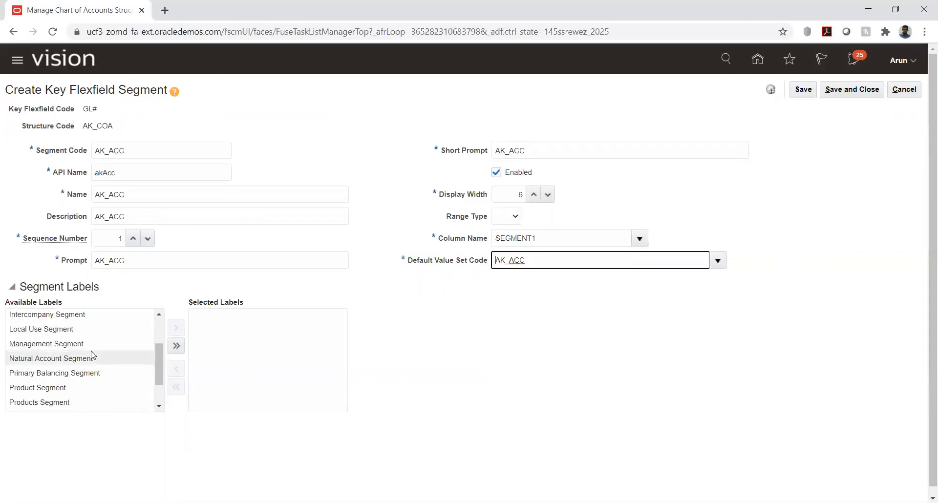
pyautogui.scroll(-2, 84, 374)
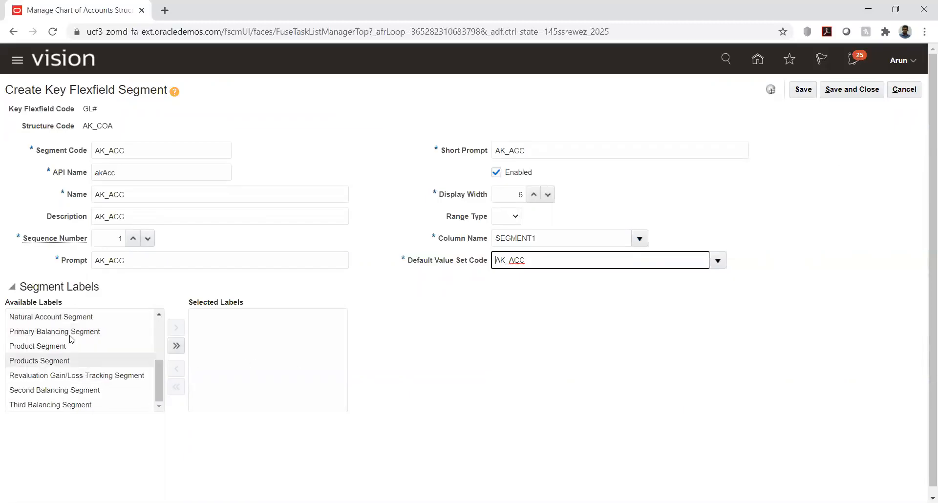
pyautogui.click(69, 316)
pyautogui.click(176, 328)
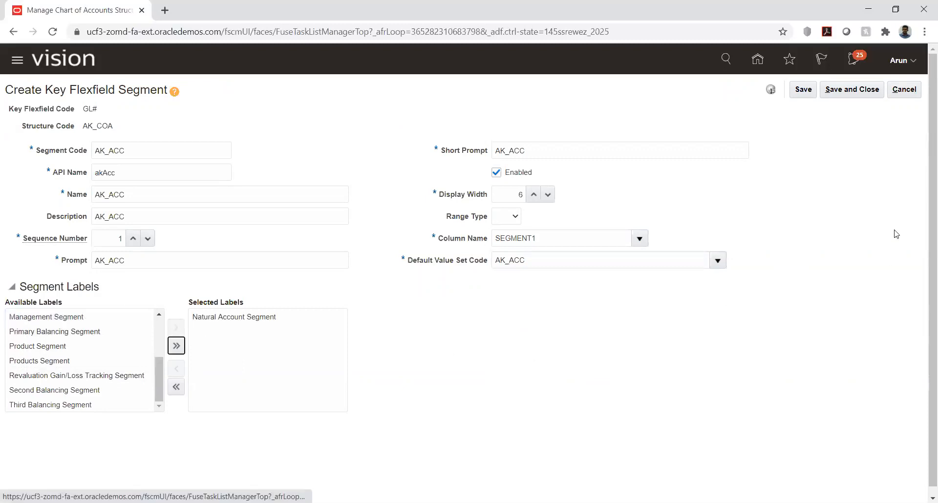
pyautogui.click(804, 90)
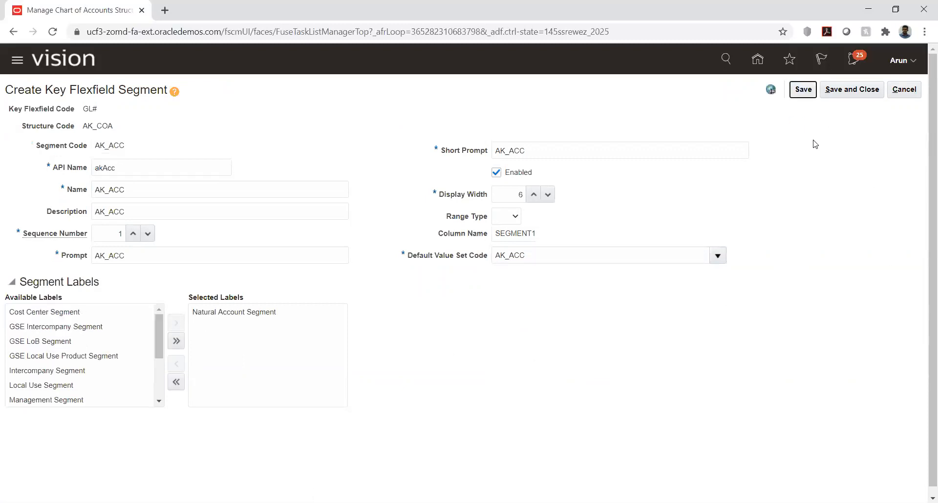
pyautogui.click(836, 91)
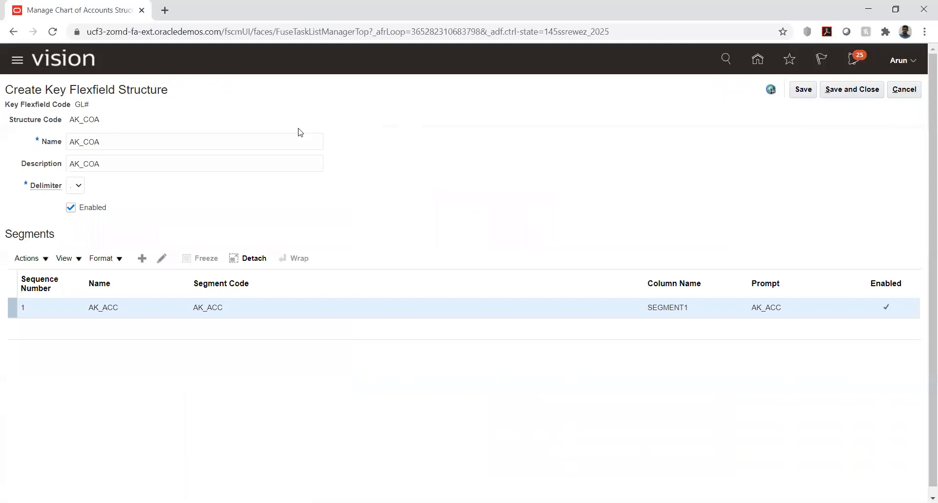
# Add a second segment with code, name and description AK_COMP and sequence 2
pyautogui.click(142, 259)
pyautogui.click(158, 151)
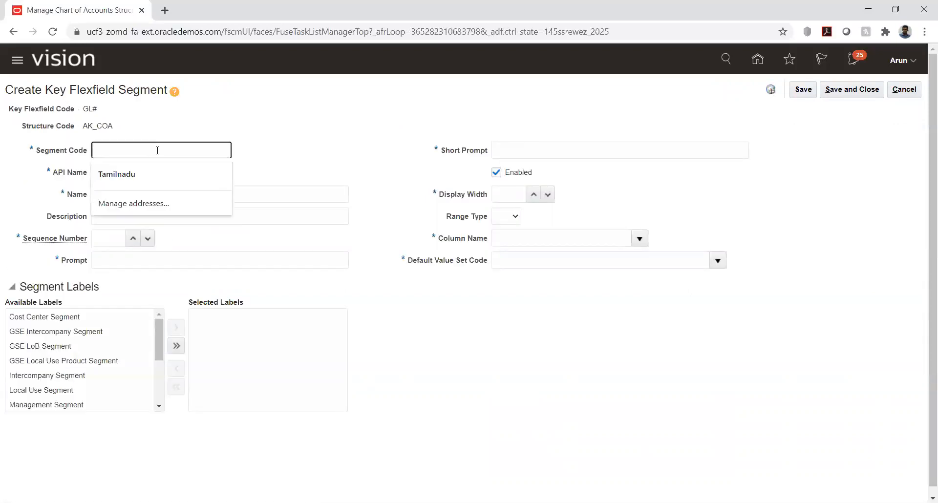
pyautogui.write('AK_COMP')
pyautogui.press('Tab')
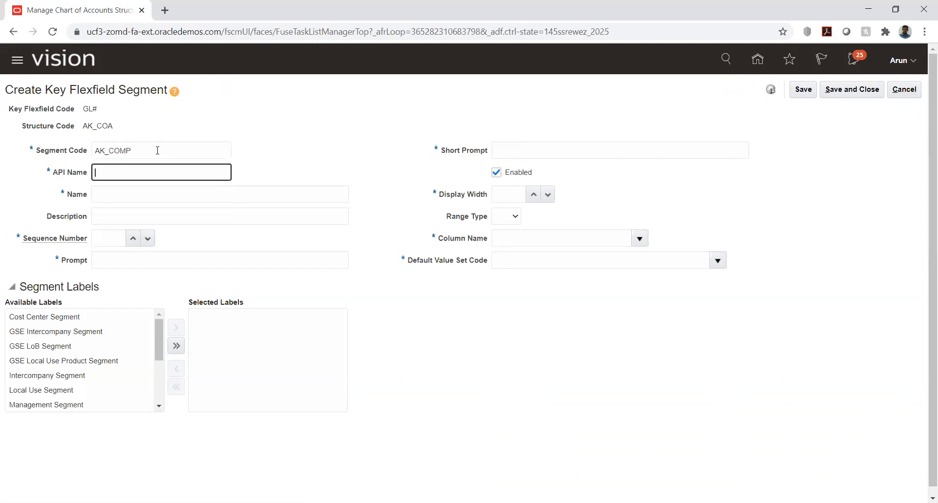
pyautogui.press('Tab')
pyautogui.write('AK_COMP')
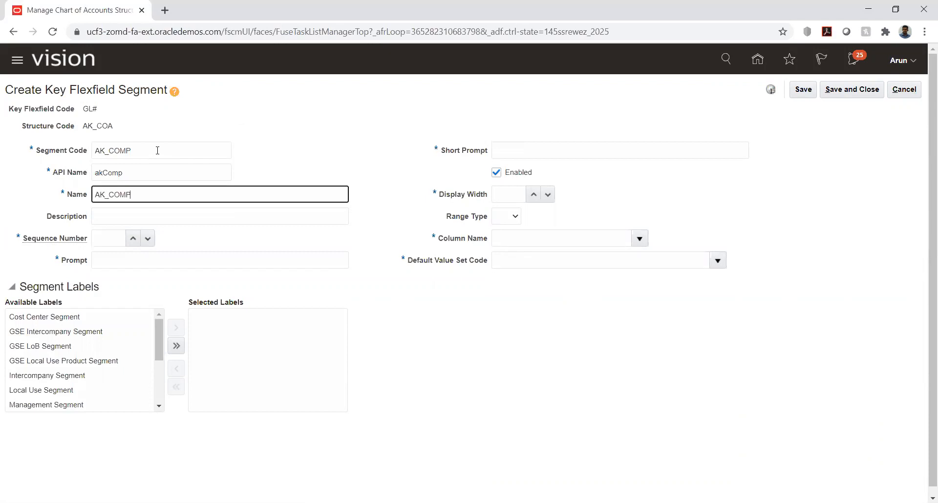
pyautogui.press('Tab')
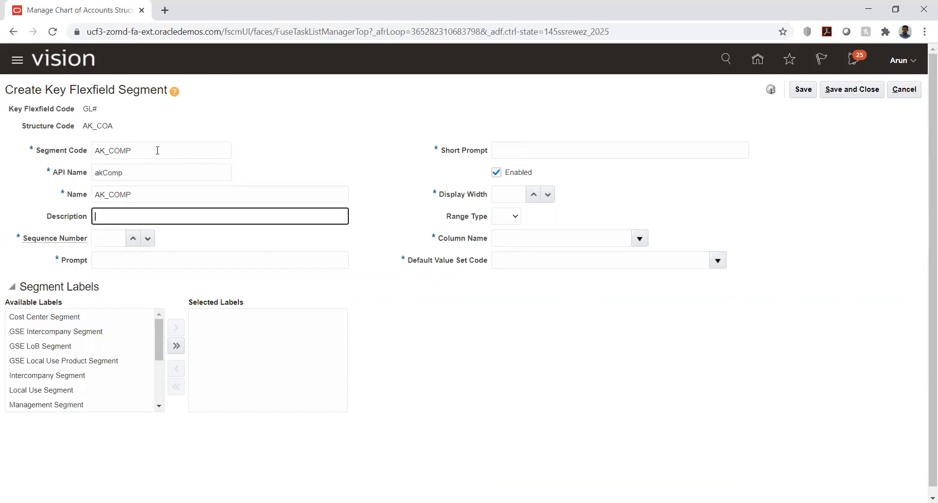
pyautogui.write('AK_COMP')
pyautogui.click(110, 242)
pyautogui.write('2')
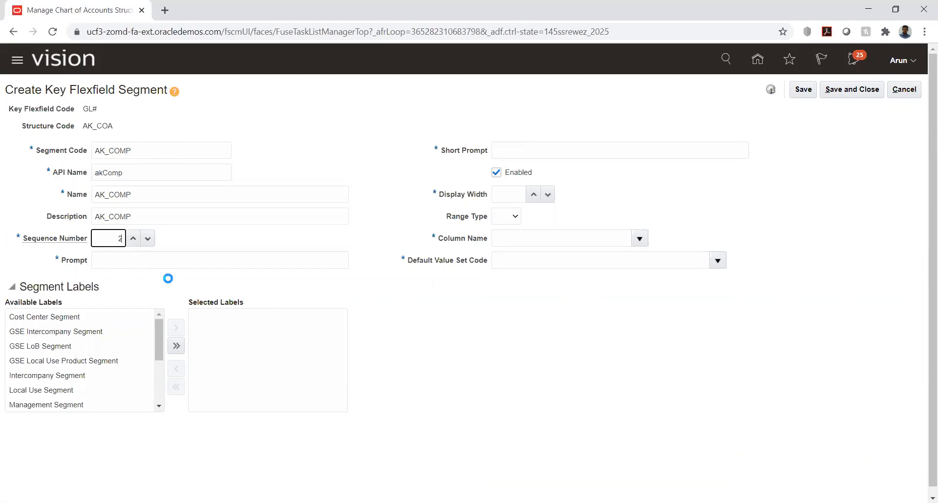
# Set the prompt and short prompt to AK_COMP and display width to 6
pyautogui.click(182, 261)
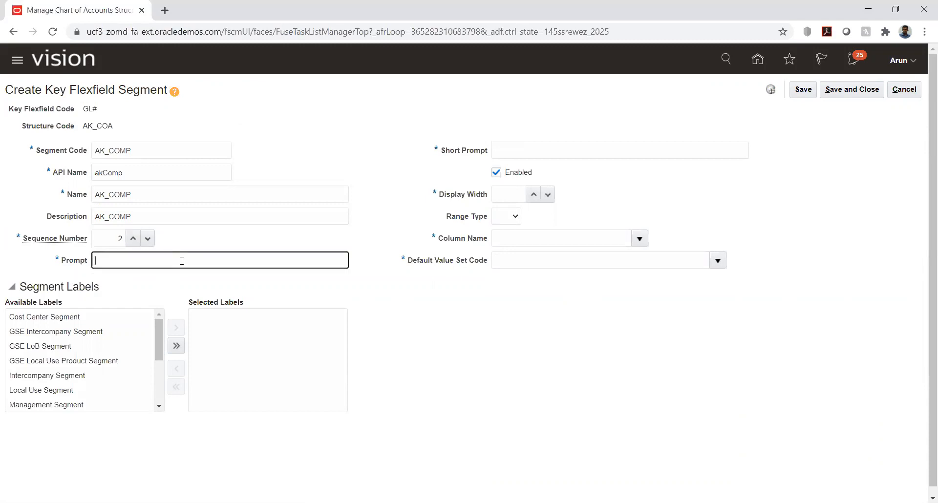
pyautogui.write('AK_COMP')
pyautogui.doubleClick(188, 255)
pyautogui.hotkey('ctrl', 'c')
pyautogui.click(517, 147)
pyautogui.hotkey('ctrl', 'v')
pyautogui.click(502, 195)
pyautogui.write('6')
# Assign column SEGMENT2 and default value set HW_COMP
pyautogui.click(639, 238)
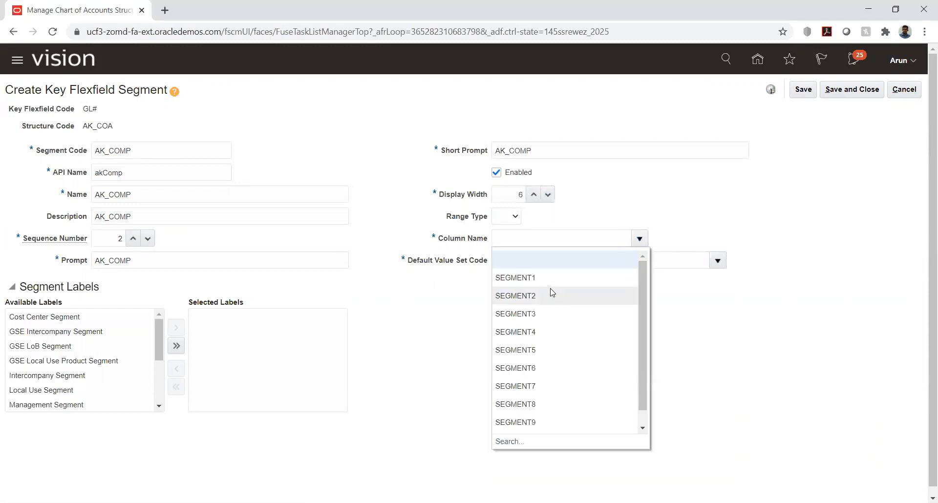
pyautogui.click(550, 292)
pyautogui.click(718, 260)
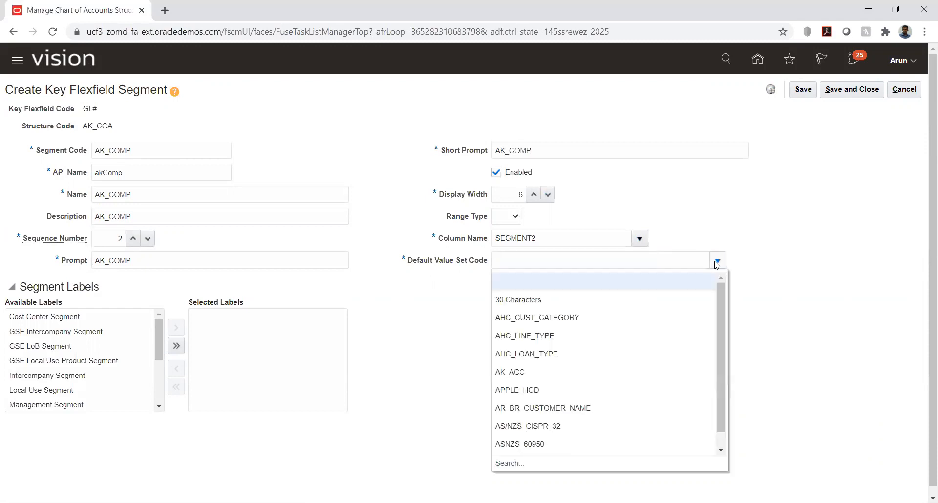
pyautogui.click(509, 465)
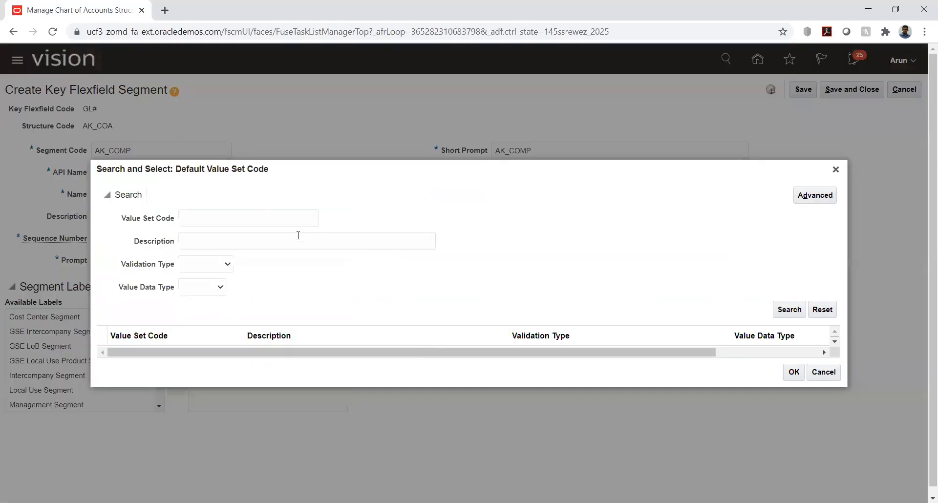
pyautogui.click(262, 216)
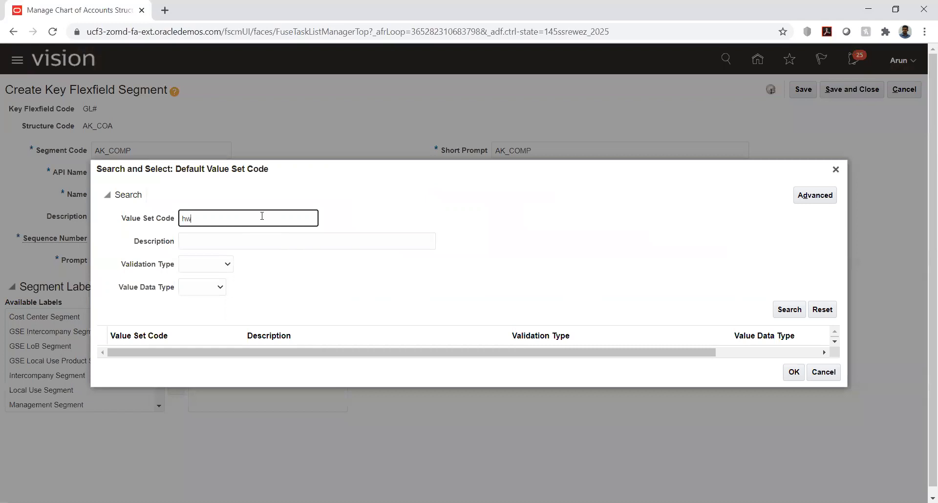
pyautogui.write('hw')
pyautogui.press('Return')
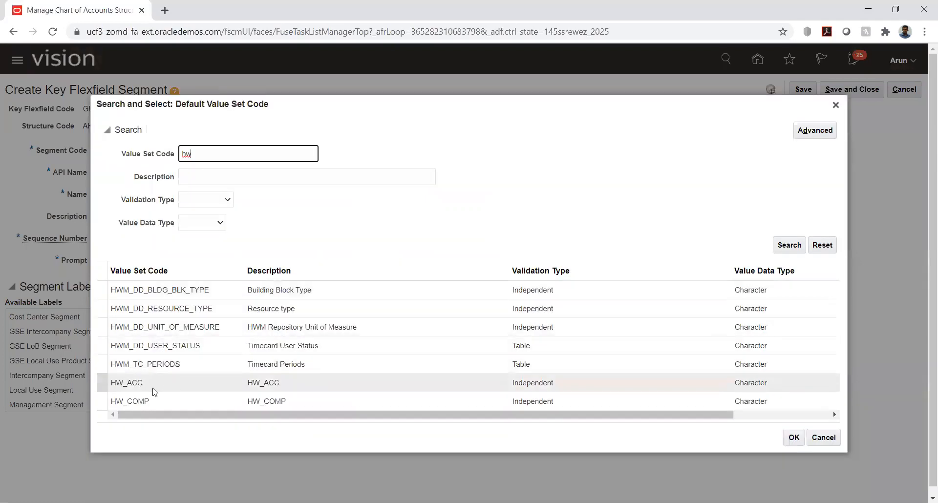
pyautogui.click(137, 399)
pyautogui.doubleClick(136, 398)
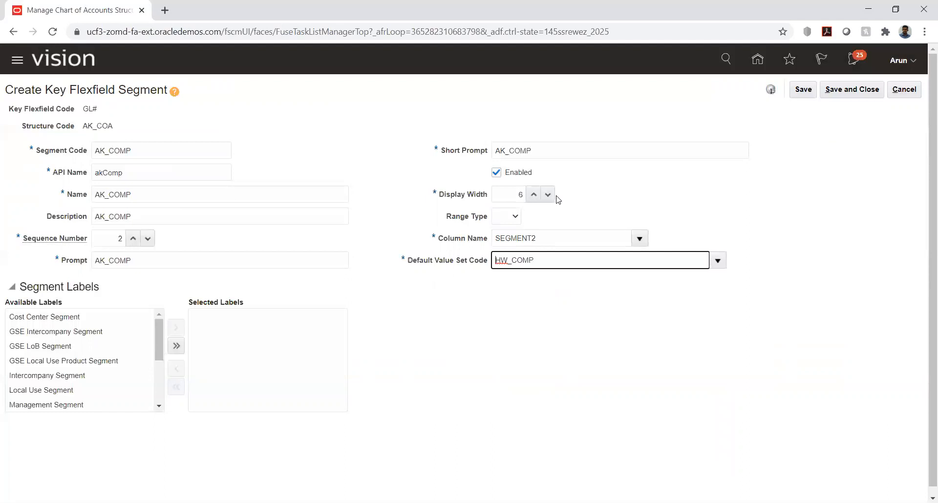
# Assign the Primary Balancing Segment label, then save and close the segment
pyautogui.press('Tab')
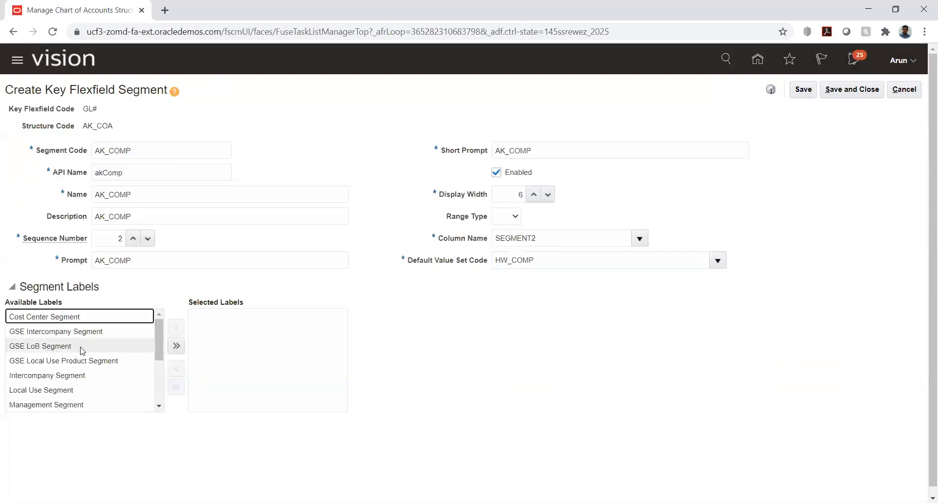
pyautogui.click(160, 406)
pyautogui.click(159, 406)
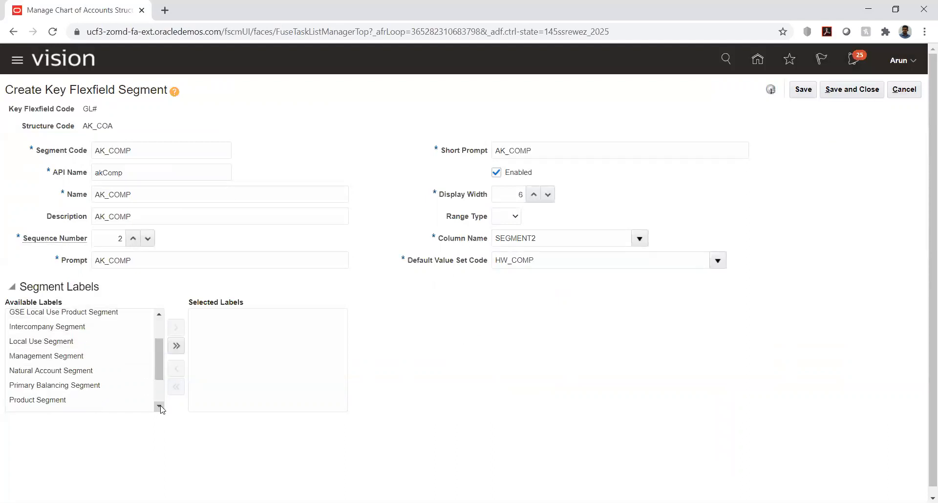
pyautogui.click(94, 386)
pyautogui.click(176, 326)
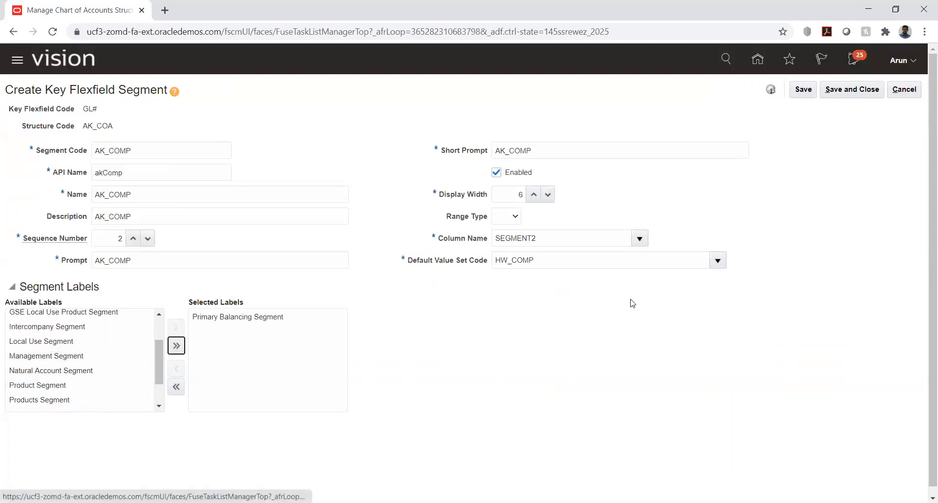
pyautogui.click(804, 90)
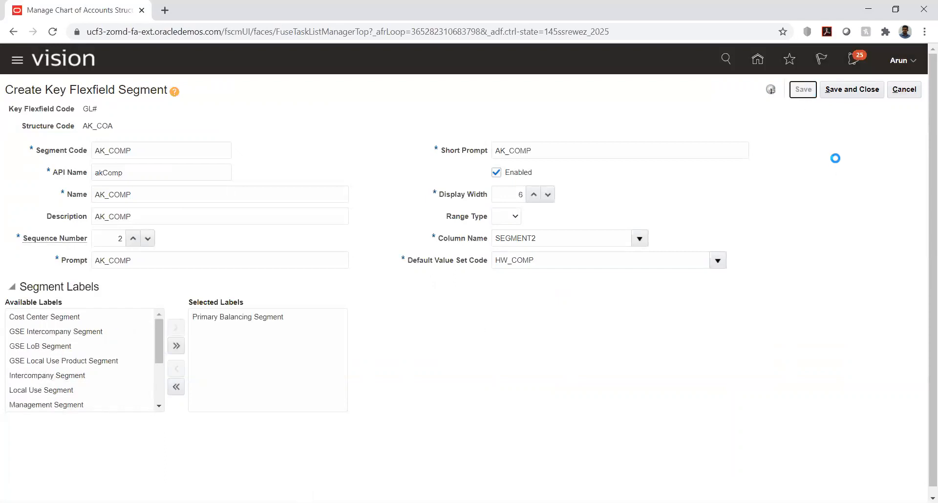
pyautogui.click(852, 90)
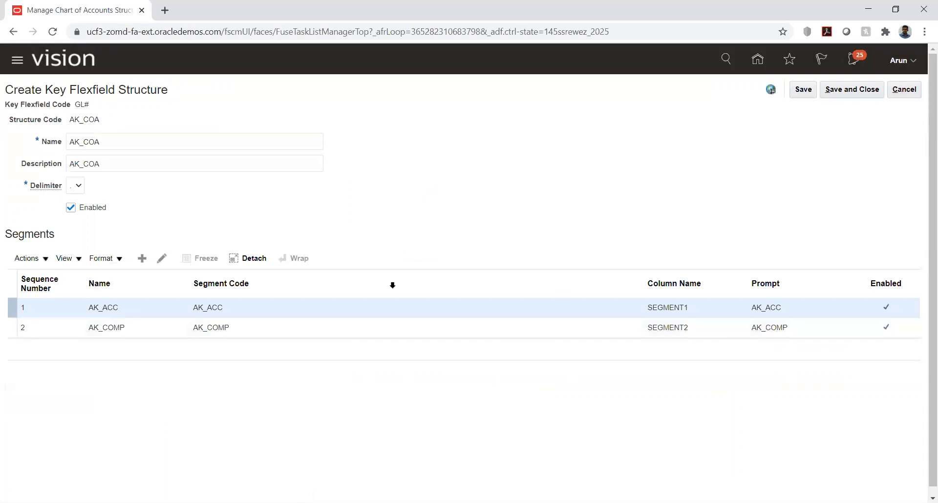
# Save and close AK_COA, then start a new Accounting Flexfield structure instance
pyautogui.click(847, 92)
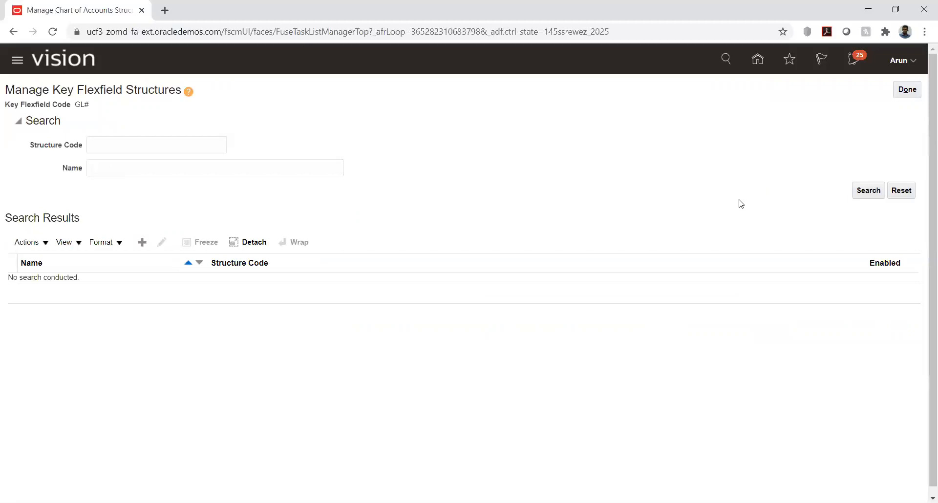
pyautogui.click(908, 90)
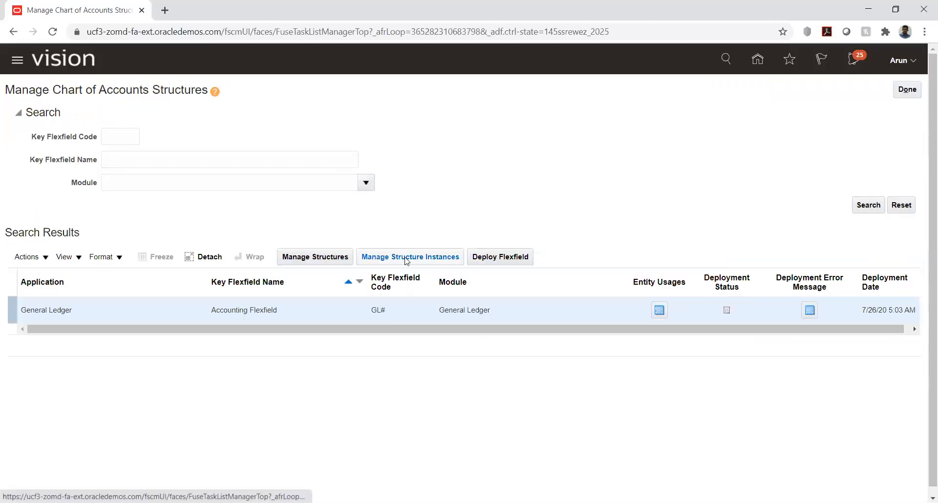
pyautogui.click(405, 261)
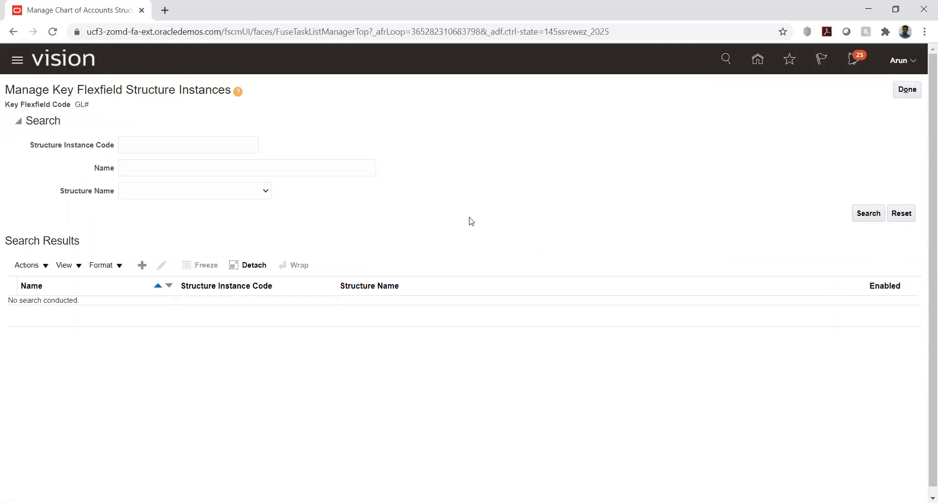
pyautogui.click(142, 264)
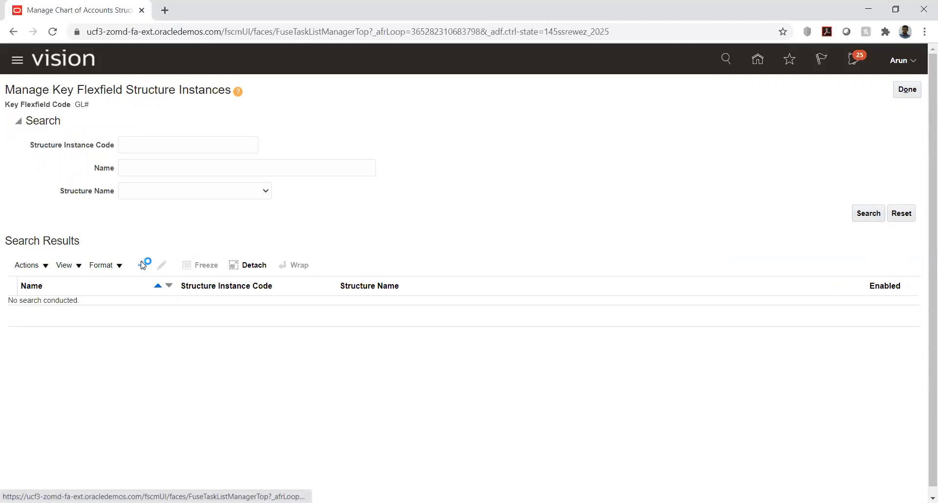
pyautogui.click(138, 124)
# Enter AK_COA_INST as instance code, name and description, based on structure AK_COA
pyautogui.write('AK')
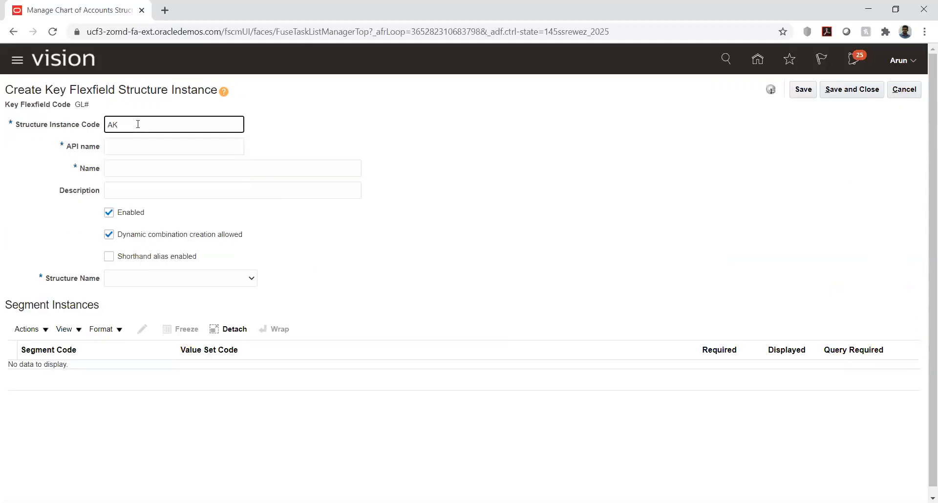
pyautogui.write('_COA_INST')
pyautogui.doubleClick(138, 125)
pyautogui.hotkey('ctrl', 'c')
pyautogui.press('Tab')
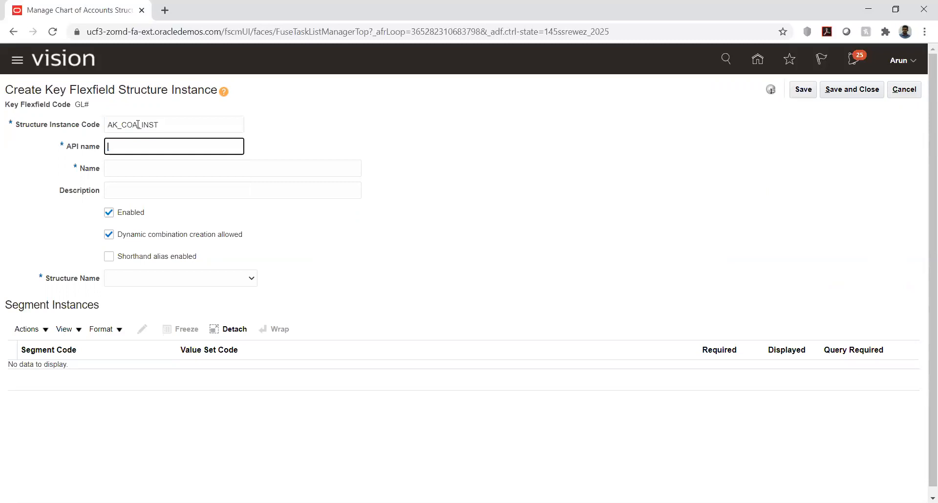
pyautogui.press('Tab')
pyautogui.hotkey('ctrl', 'v')
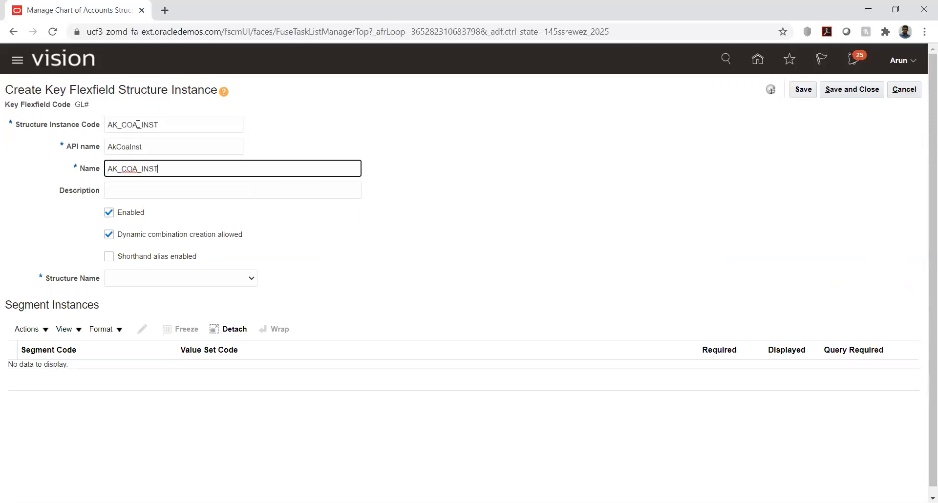
pyautogui.press('Tab')
pyautogui.hotkey('ctrl', 'v')
pyautogui.press('Tab')
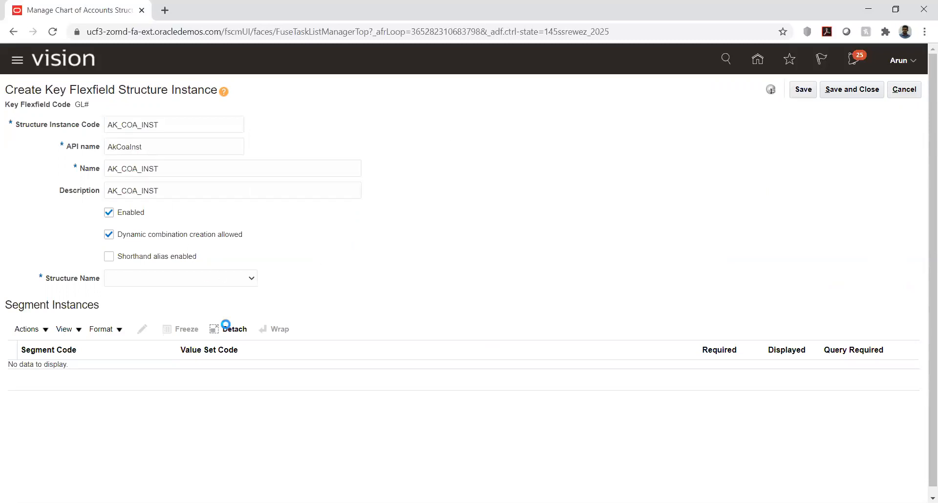
pyautogui.click(175, 286)
pyautogui.press('Down')
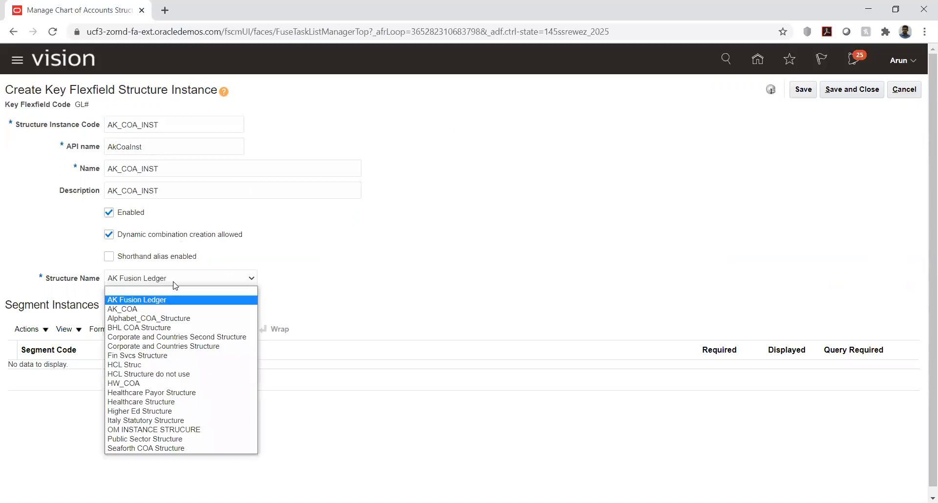
pyautogui.click(140, 309)
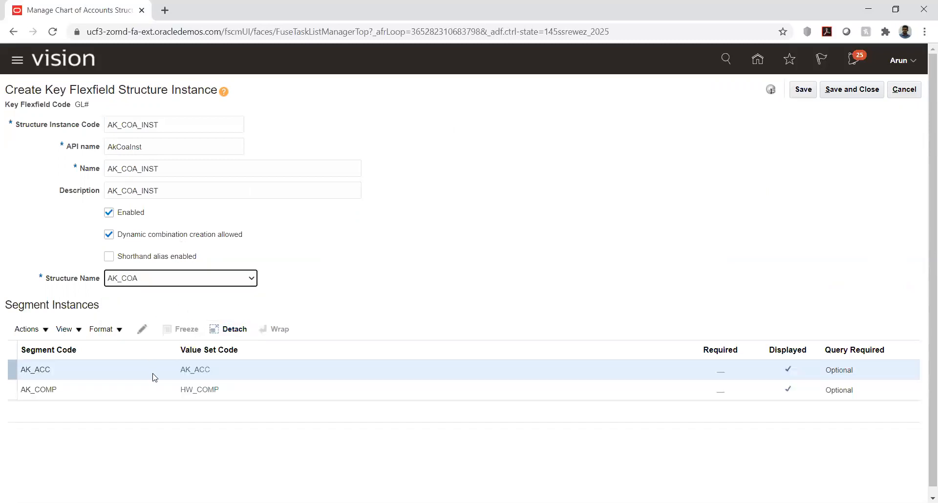
# Mark the AK_ACC and AK_COMP segment instances Required, then save and close the instance
pyautogui.click(153, 377)
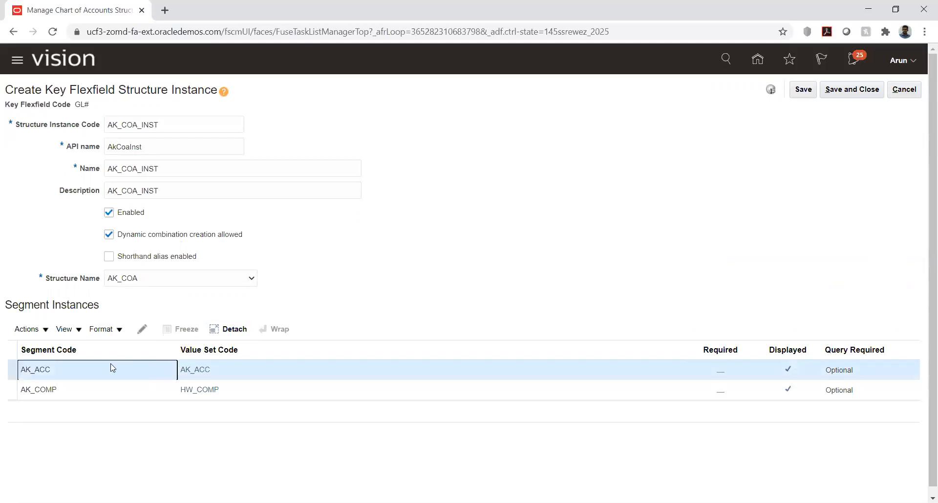
pyautogui.click(142, 331)
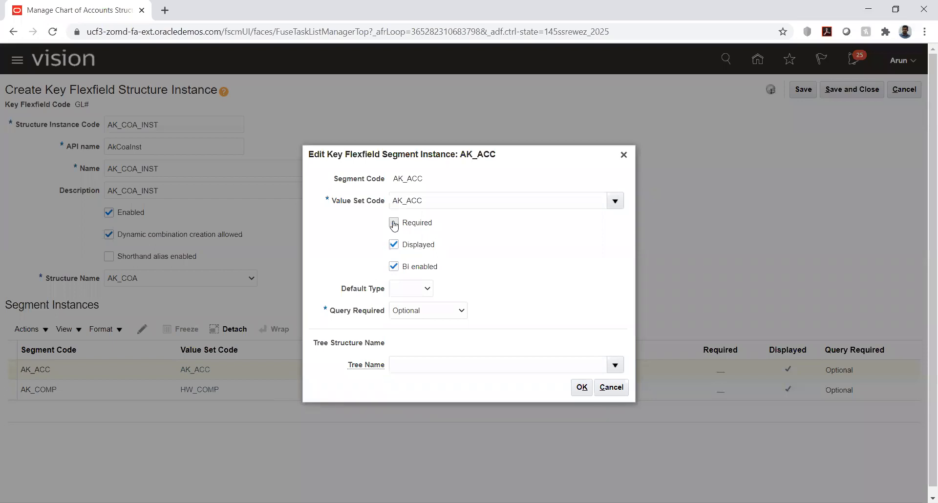
pyautogui.click(394, 223)
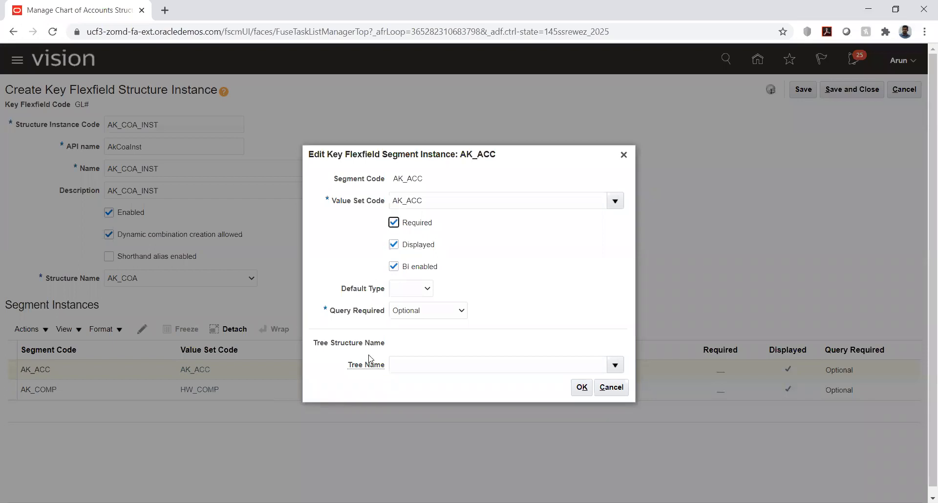
pyautogui.click(585, 388)
pyautogui.click(137, 394)
pyautogui.click(142, 329)
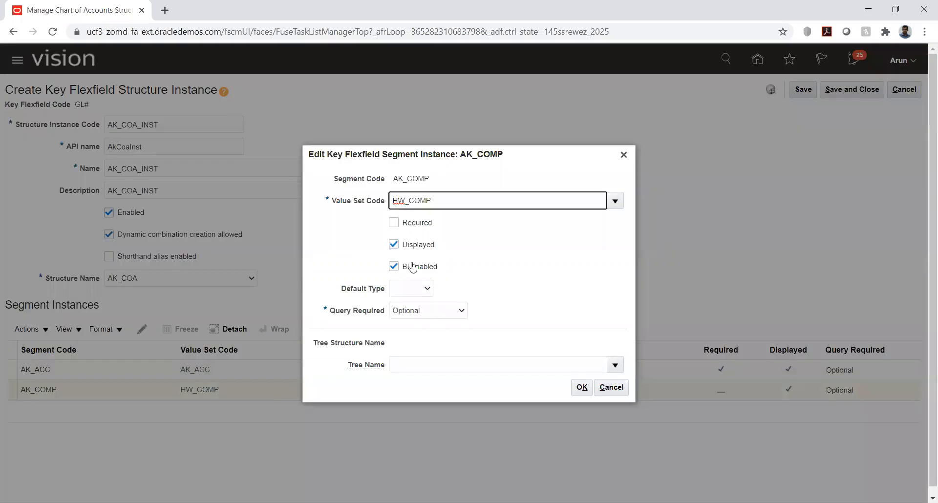
pyautogui.click(394, 223)
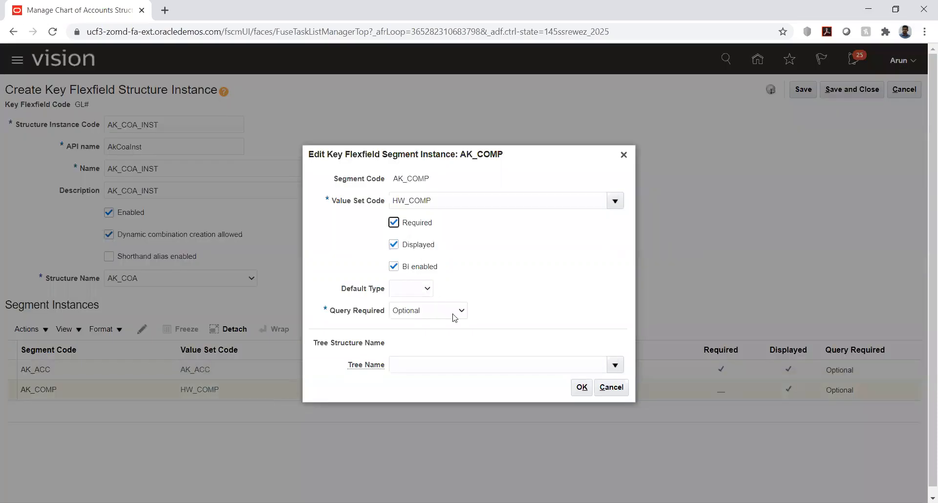
pyautogui.click(578, 390)
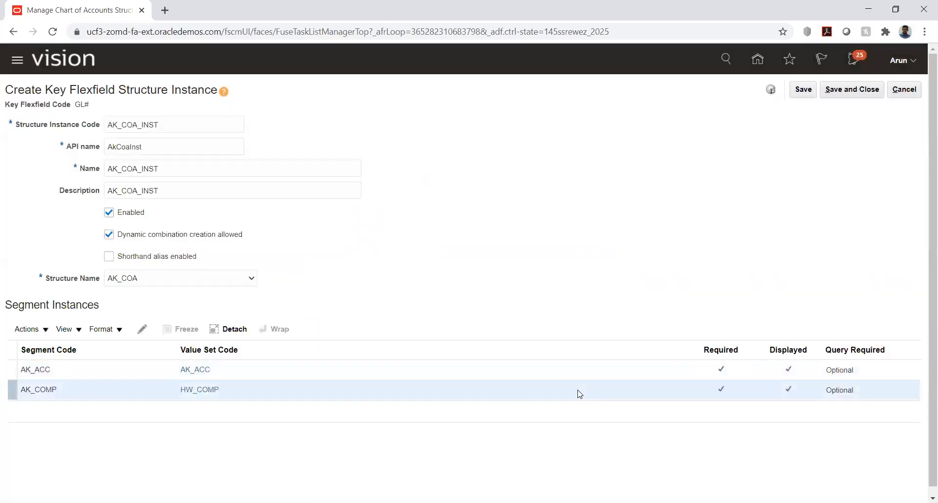
pyautogui.click(807, 93)
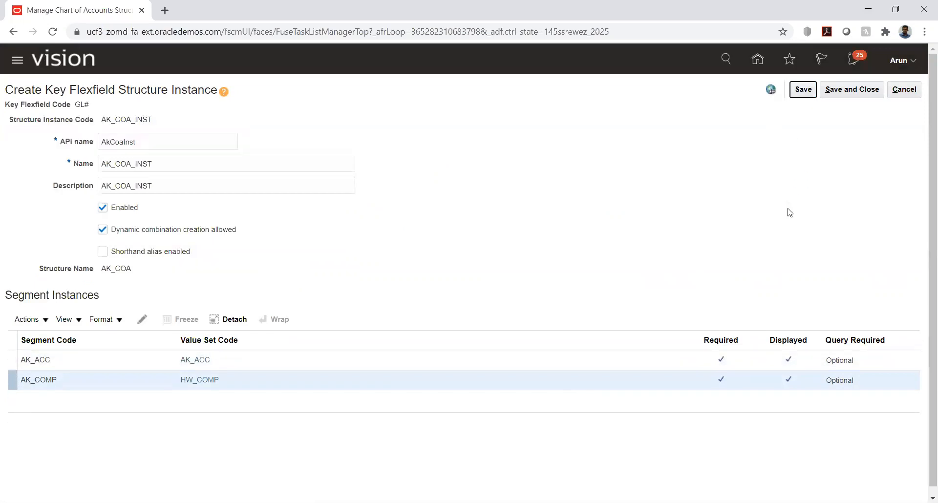
pyautogui.click(837, 94)
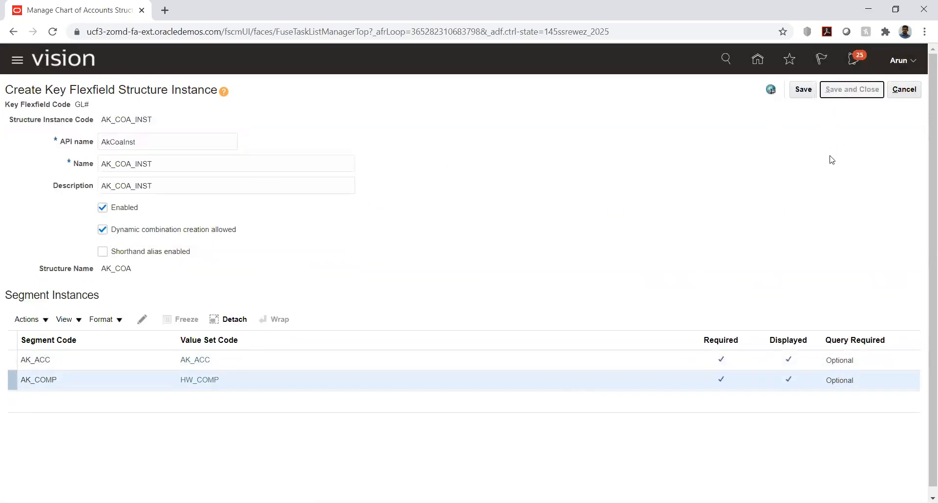
# Return to the chart of accounts structures and deploy the GL# Accounting Flexfield
pyautogui.click(910, 90)
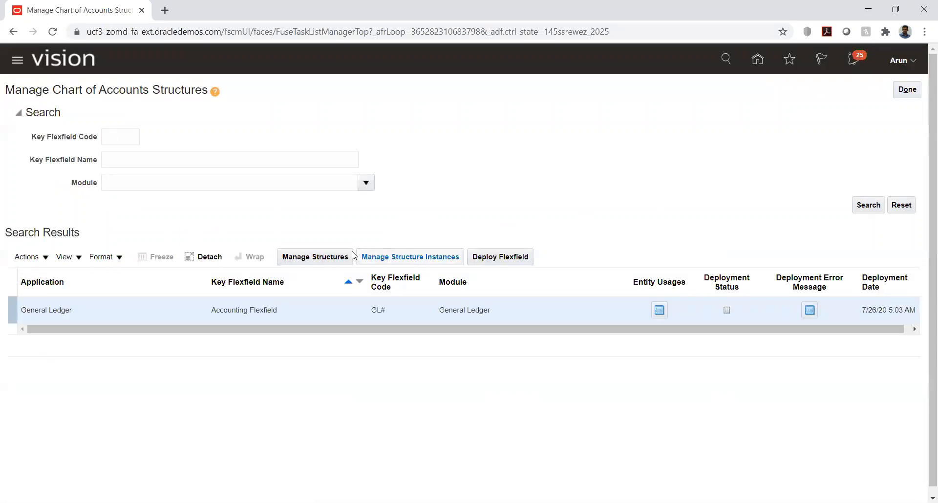
pyautogui.click(521, 259)
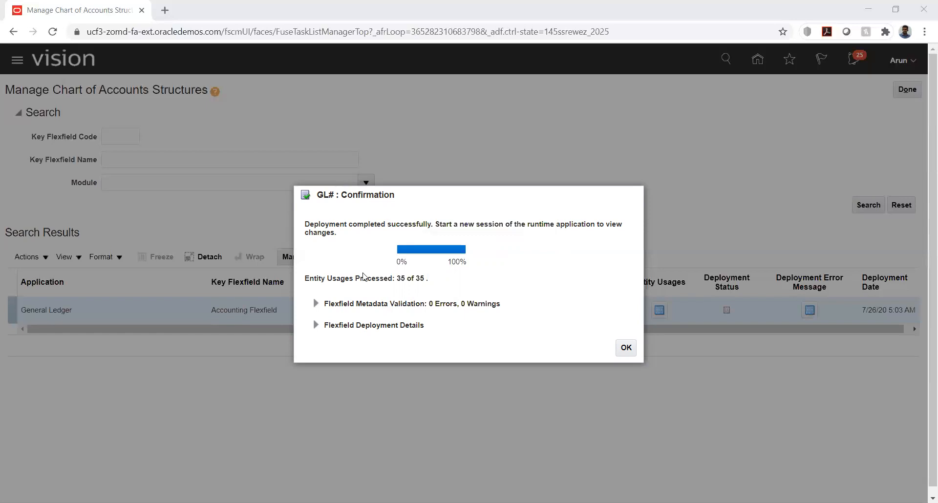
# Acknowledge the GL# deployment confirmation showing 35 of 35 entity usages processed
pyautogui.hotkey('alt', 'Tab')
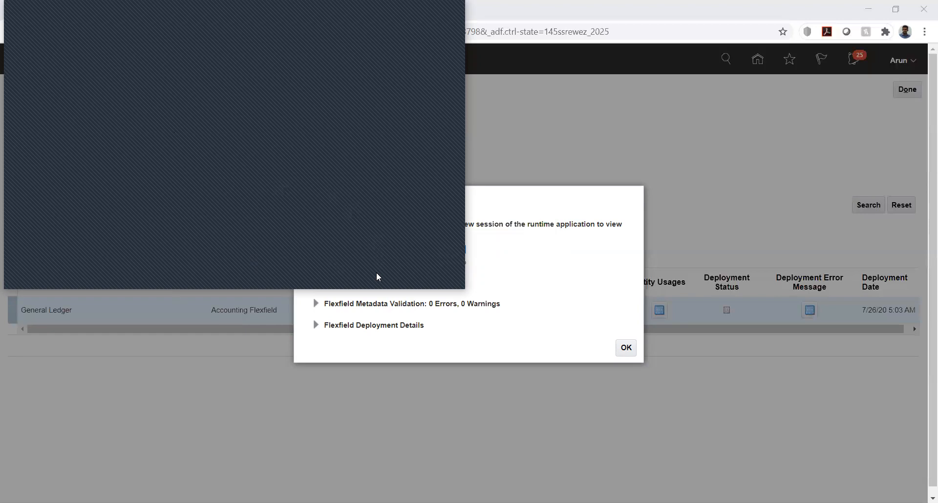
pyautogui.hotkey('alt', 'Tab')
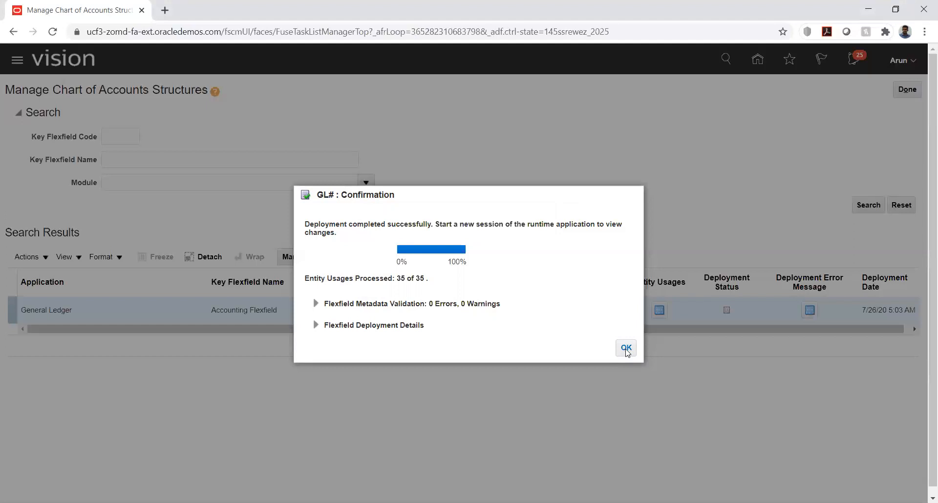
pyautogui.click(627, 349)
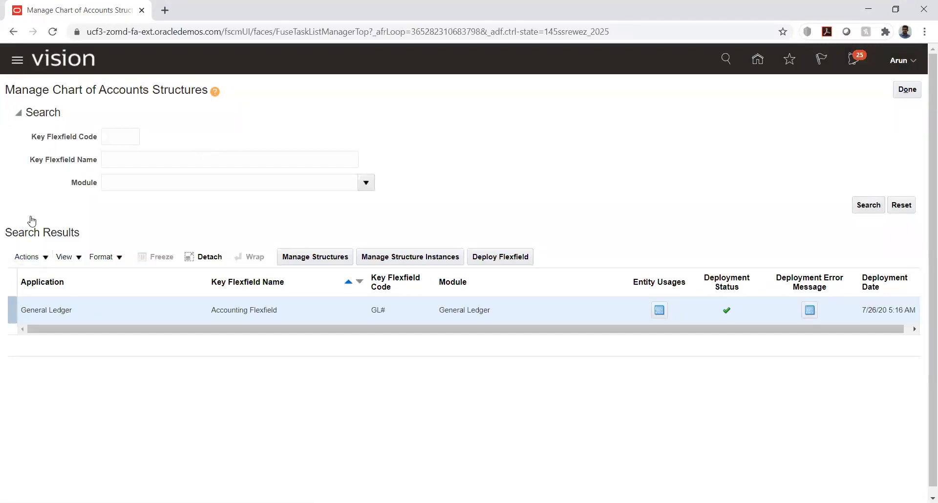
# Open Scheduled Processes from the Navigator's Tools group
pyautogui.scroll(-1, 320, 239)
pyautogui.scroll(-5, 320, 238)
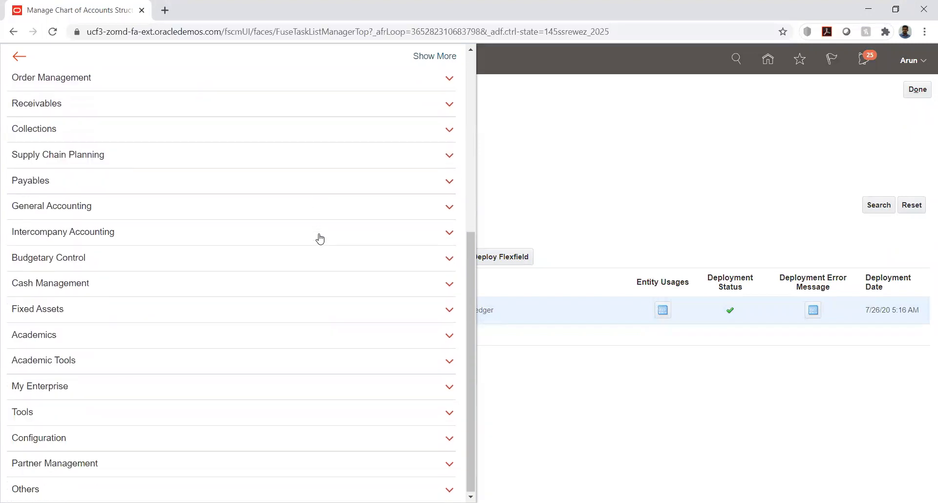
pyautogui.click(22, 412)
pyautogui.scroll(-3, 283, 332)
pyautogui.scroll(-1, 280, 310)
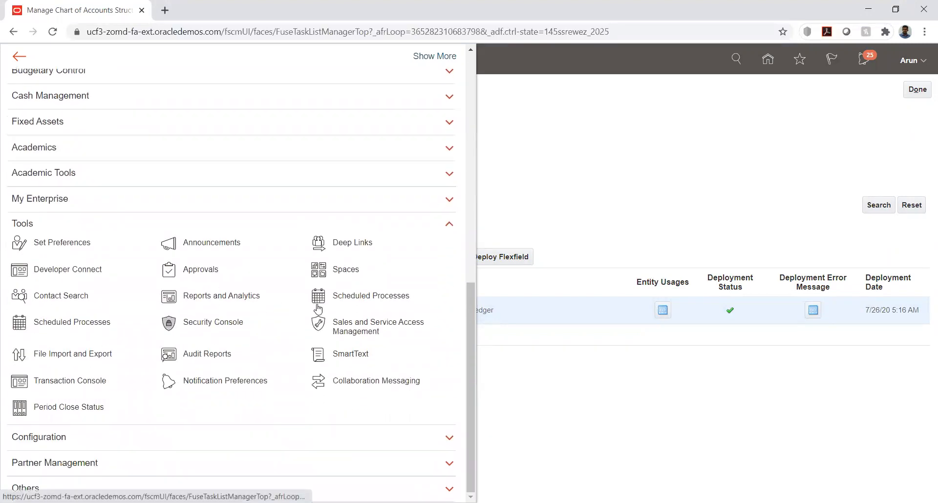
pyautogui.click(356, 302)
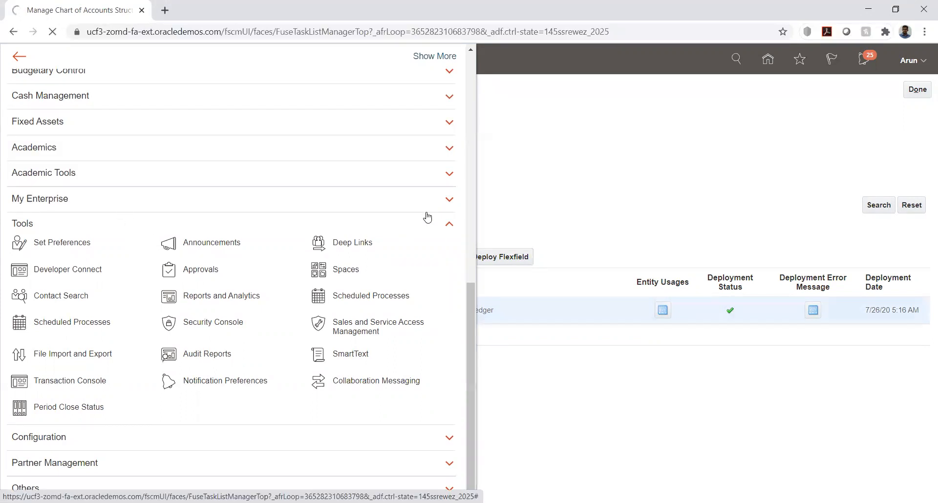
# Schedule a new process, searching 'Load Inter%' and choosing Load Interface File for Import
pyautogui.click(156, 221)
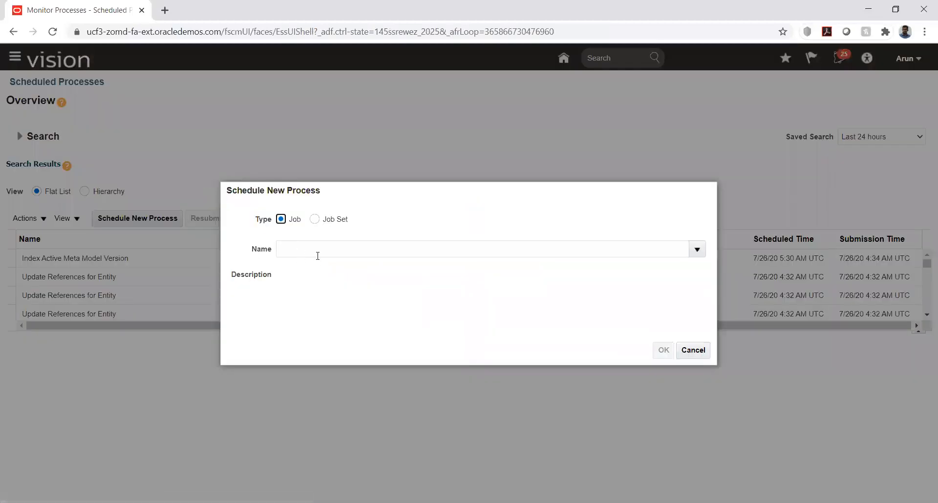
pyautogui.click(322, 249)
pyautogui.write('Load')
pyautogui.write('Inter%')
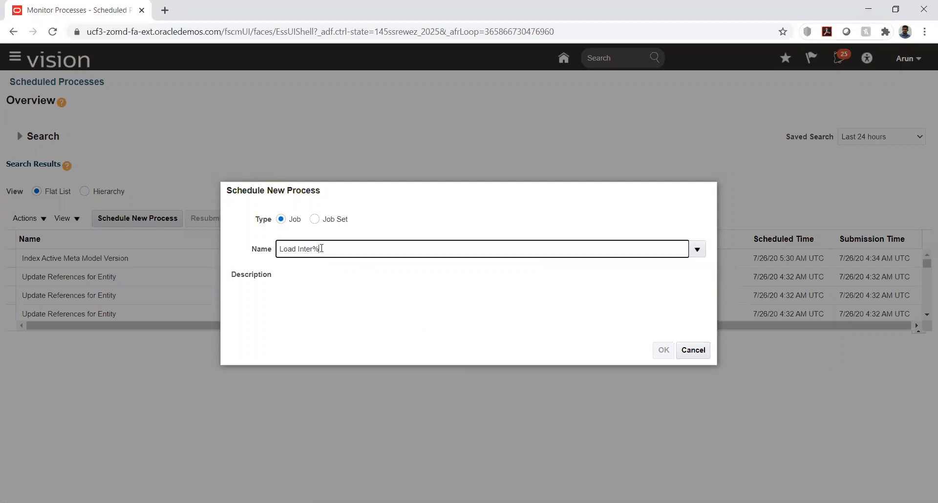
pyautogui.press('Tab')
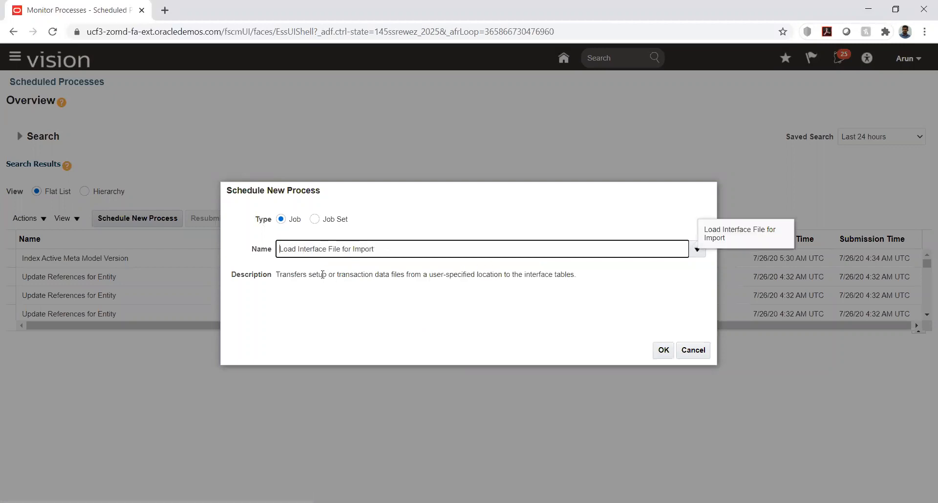
pyautogui.click(664, 350)
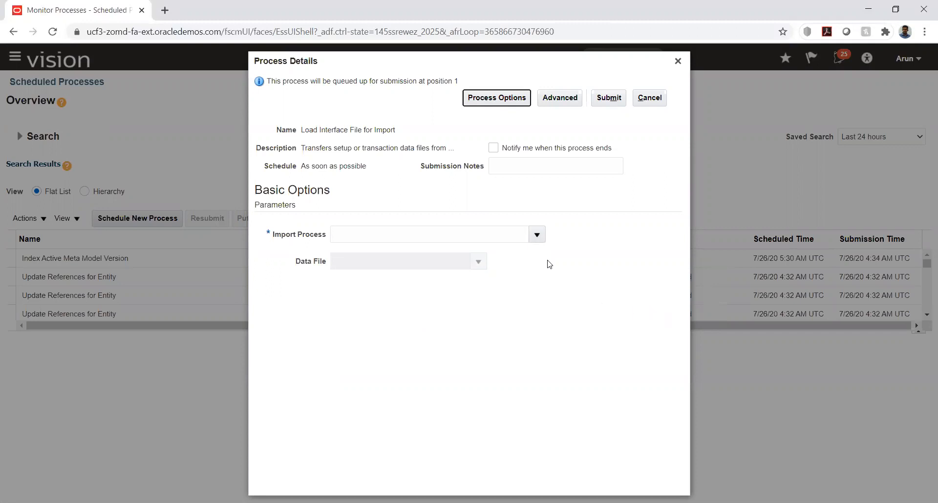
# Search import processes for 'Import%' and select Import Segment Values and Hierarchies
pyautogui.click(536, 238)
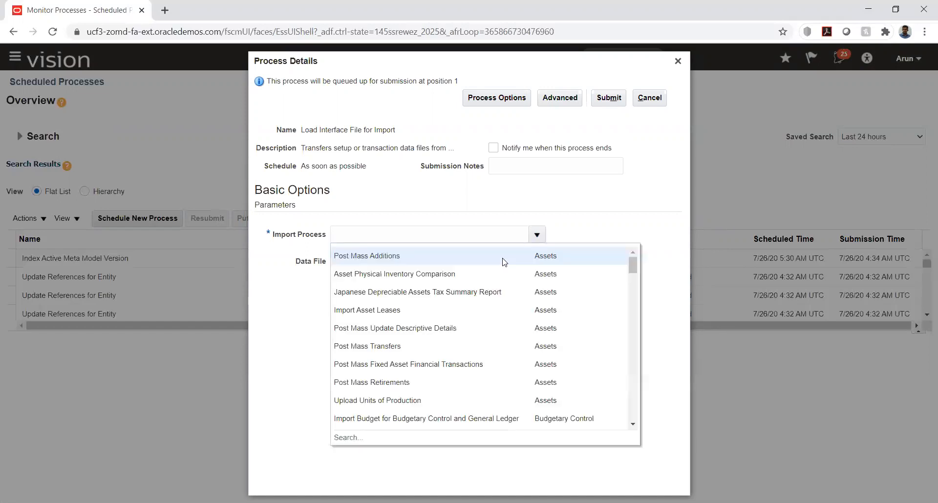
pyautogui.click(342, 438)
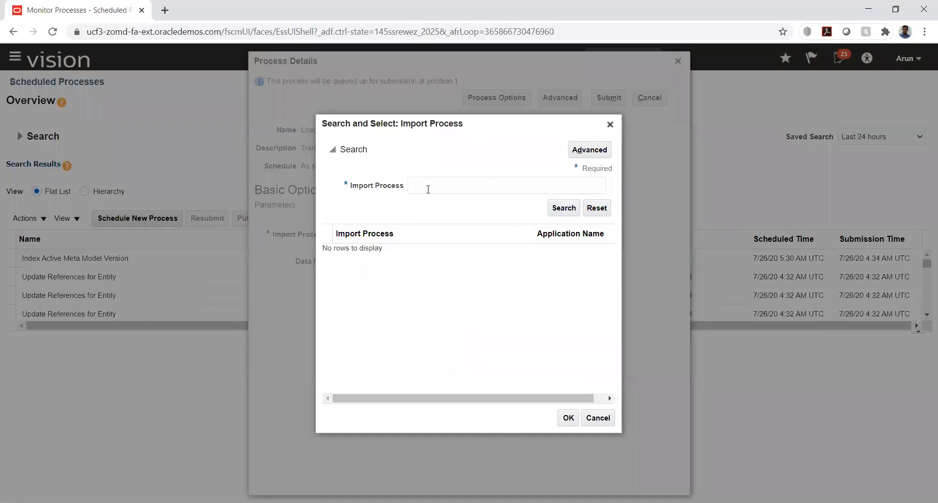
pyautogui.click(428, 190)
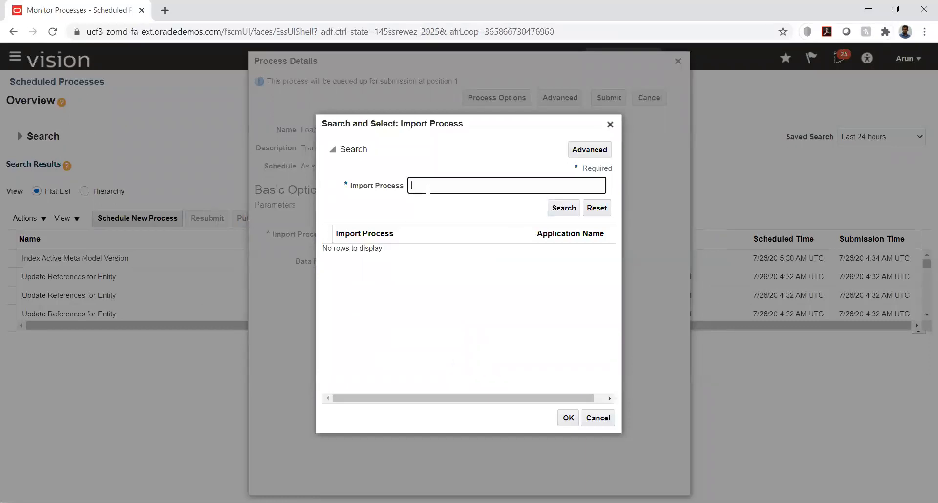
pyautogui.write('%')
pyautogui.press('BackSpace')
pyautogui.write('Import%')
pyautogui.press('Return')
pyautogui.scroll(-5, 482, 294)
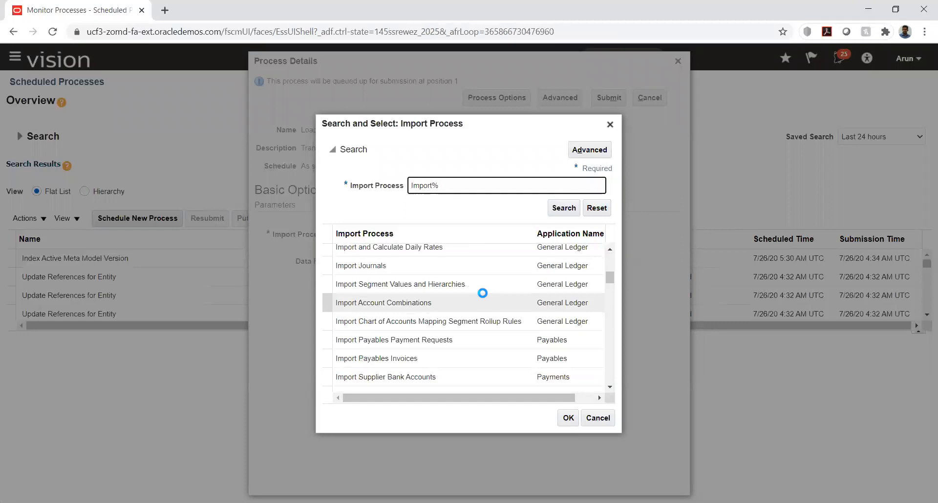
pyautogui.click(384, 284)
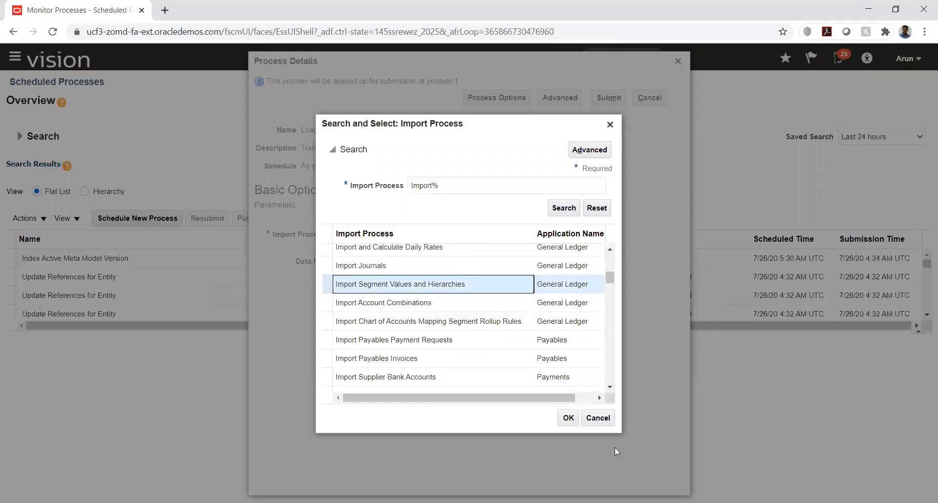
pyautogui.click(568, 418)
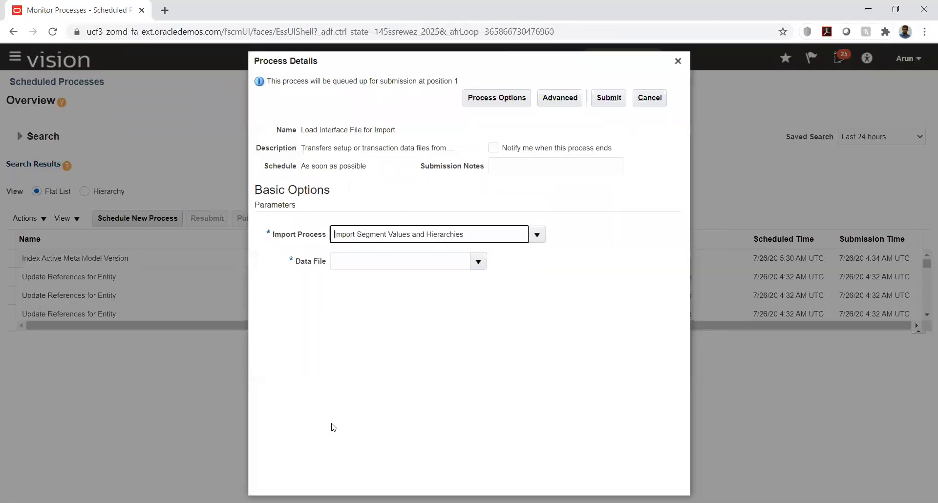
# Upload a new data file, picking glsegmentvaluesandhierarchy.zip from Folder Three > Final
pyautogui.click(475, 263)
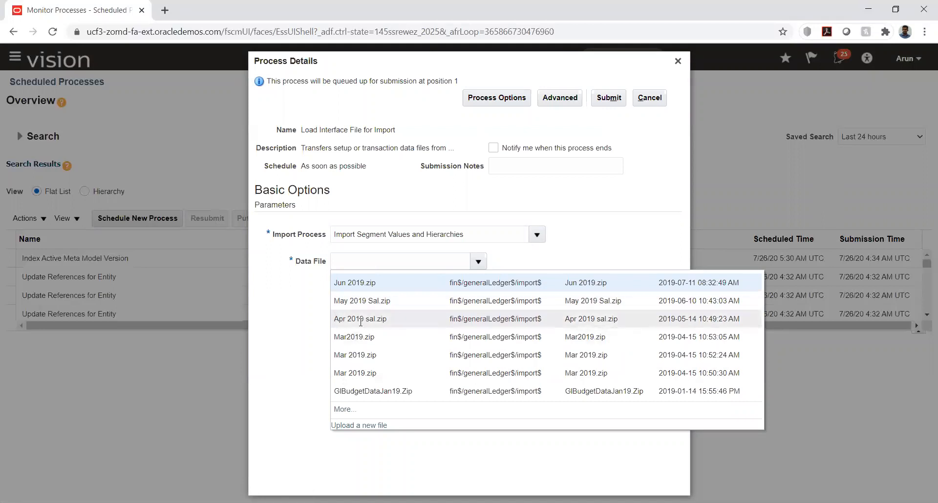
pyautogui.click(364, 426)
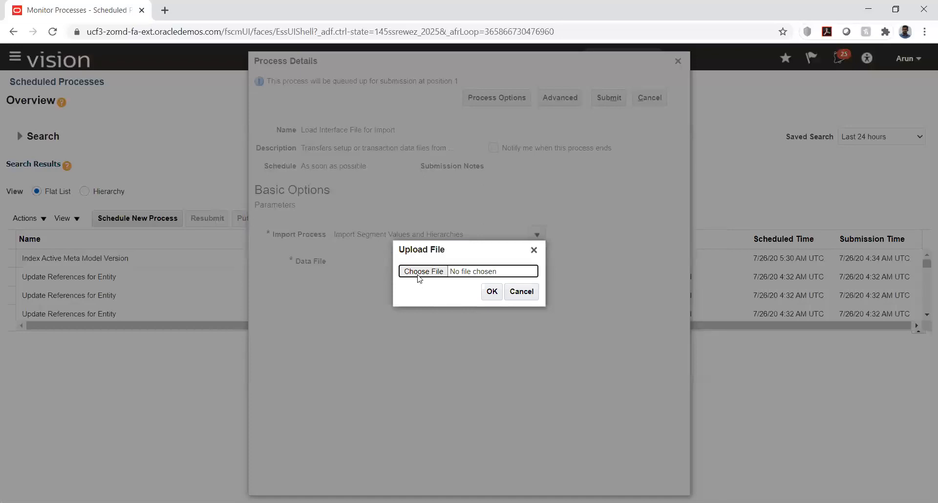
pyautogui.click(423, 271)
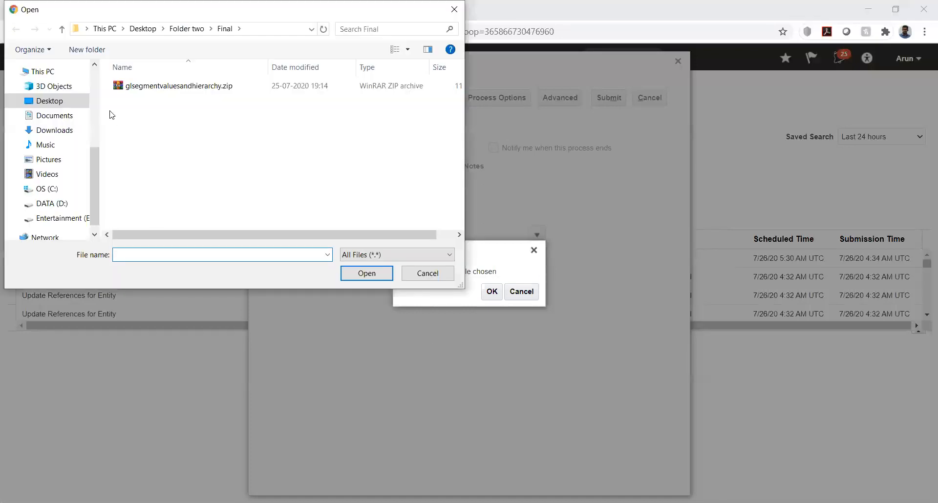
pyautogui.click(141, 29)
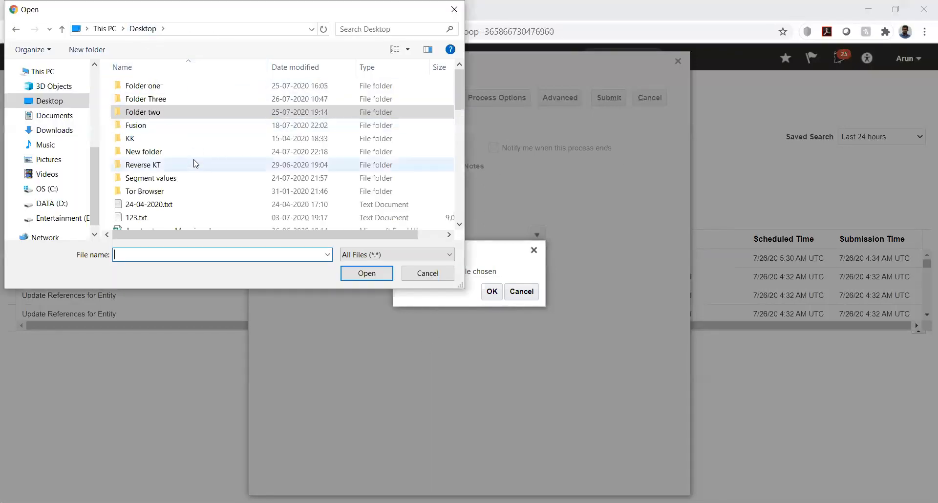
pyautogui.doubleClick(147, 99)
pyautogui.click(142, 87)
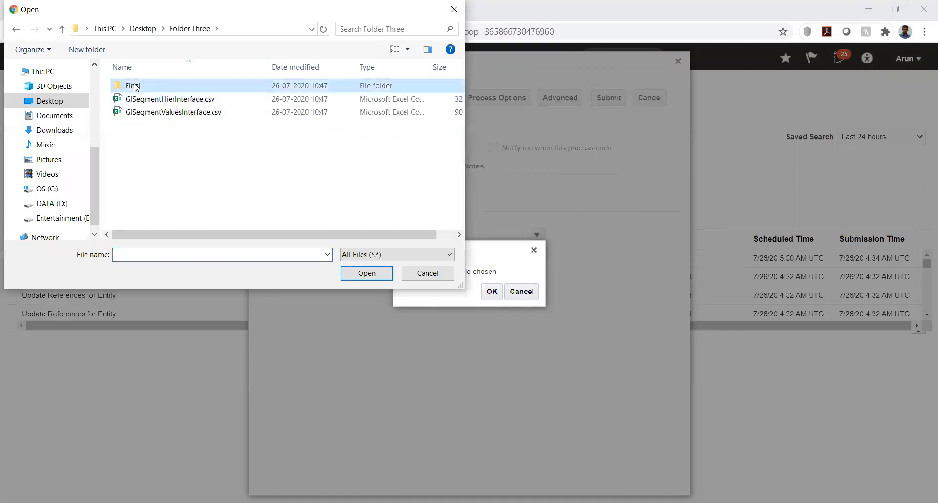
pyautogui.doubleClick(142, 86)
pyautogui.click(142, 86)
pyautogui.click(364, 274)
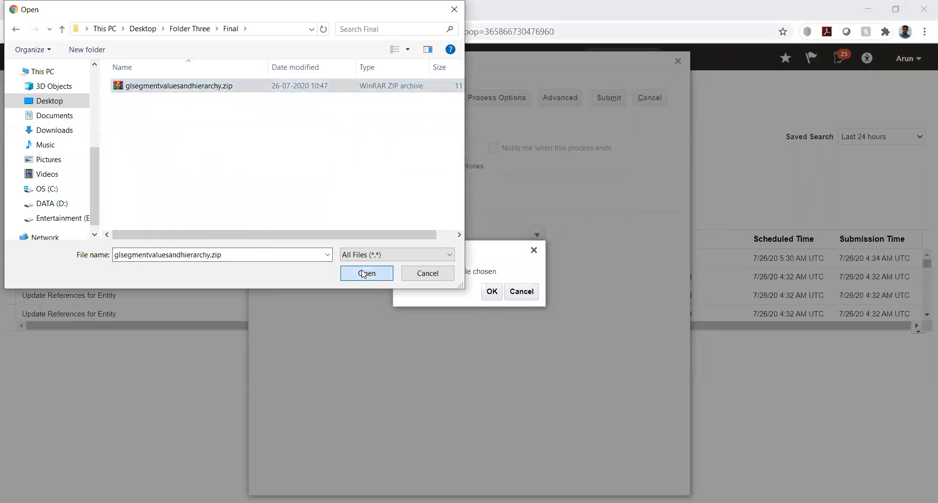
# Confirm the zip upload, submit the load job as process 1964322, and close the confirmation
pyautogui.click(492, 292)
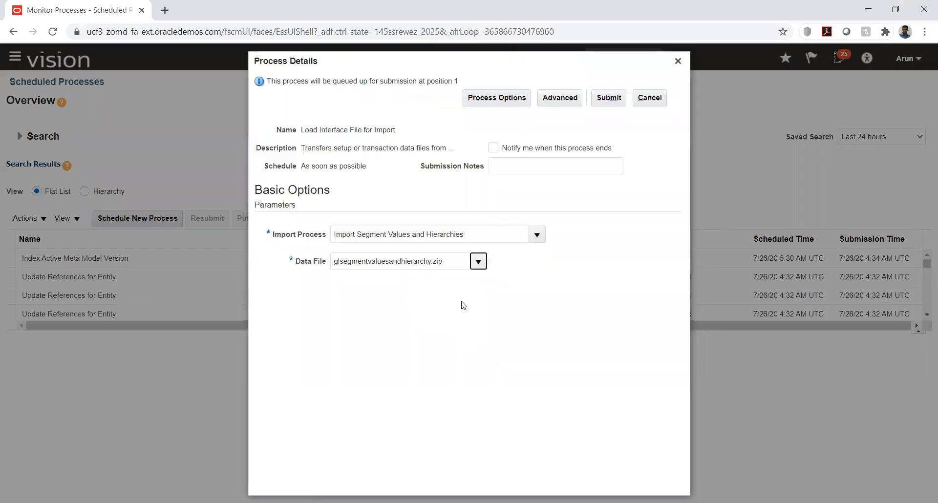
pyautogui.click(608, 97)
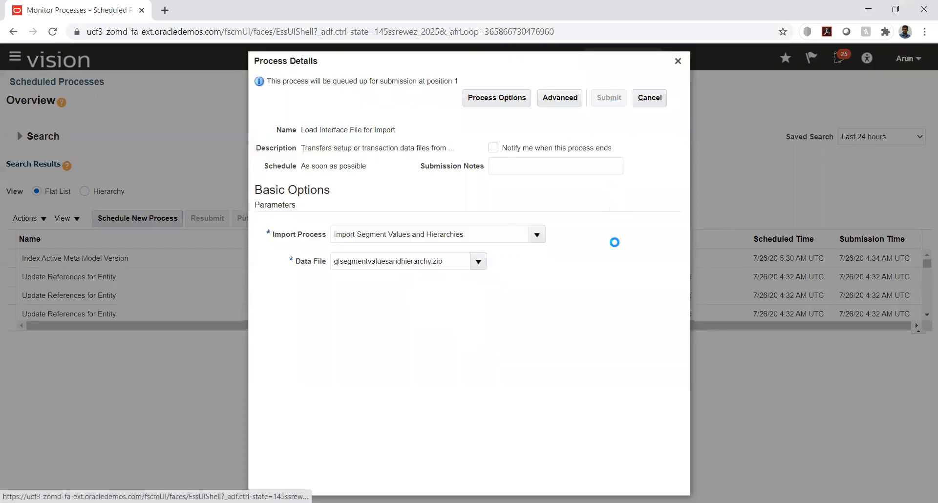
pyautogui.click(606, 181)
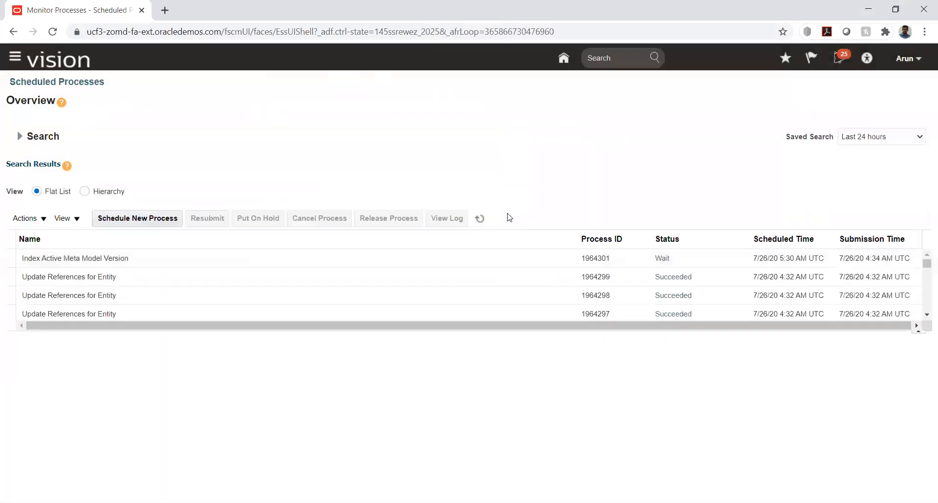
# Refresh the process list until Import Segment Values and Hierarchies (1964327) shows as running
pyautogui.click(481, 219)
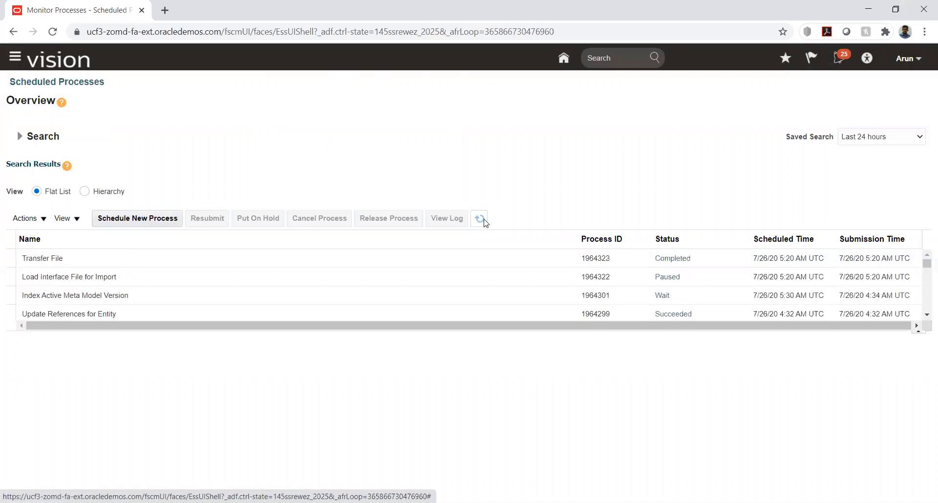
pyautogui.click(482, 221)
pyautogui.click(483, 222)
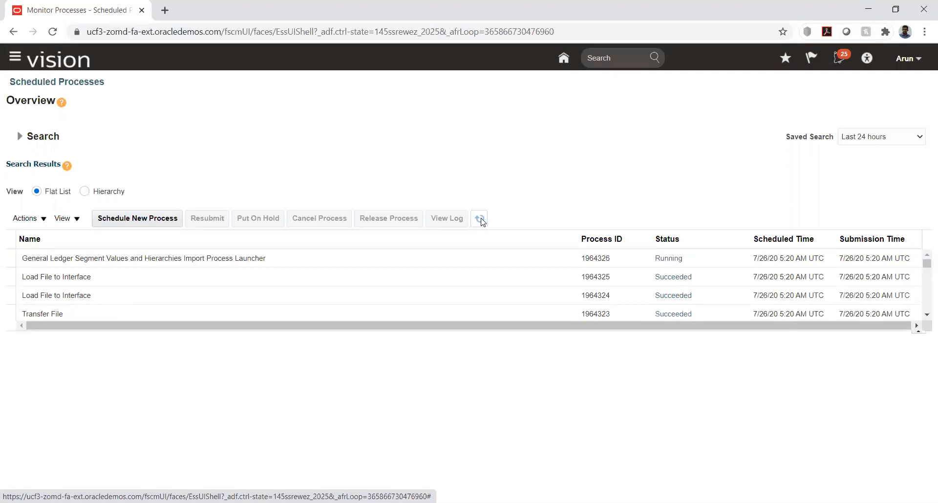
pyautogui.click(481, 219)
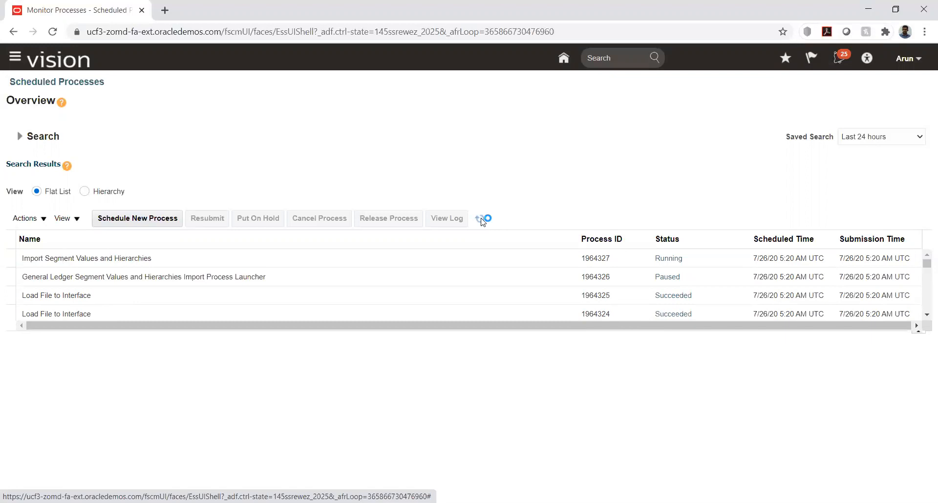
pyautogui.click(482, 221)
pyautogui.click(481, 220)
pyautogui.click(481, 219)
pyautogui.click(481, 219)
pyautogui.click(481, 220)
pyautogui.click(481, 221)
pyautogui.click(482, 221)
pyautogui.click(478, 221)
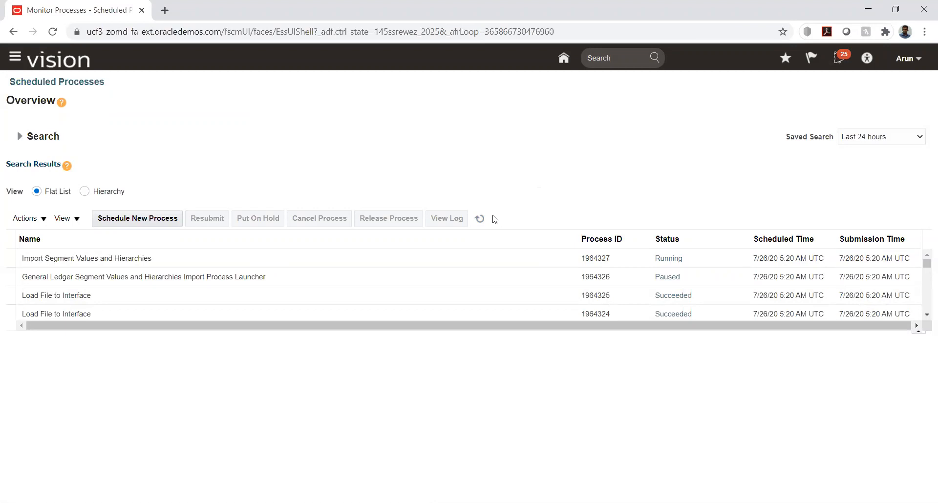
pyautogui.click(481, 221)
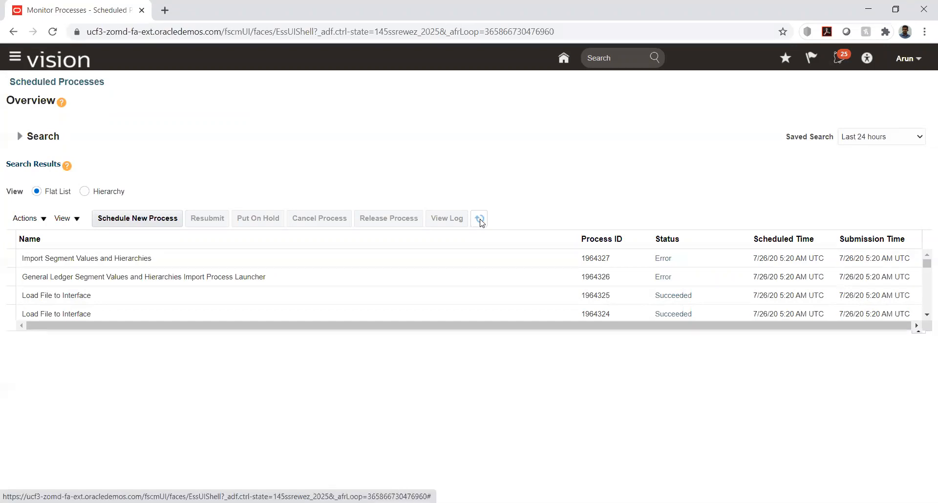
# Open failed process 1964327's details and download its l1964327.tmp output file twice
pyautogui.click(80, 260)
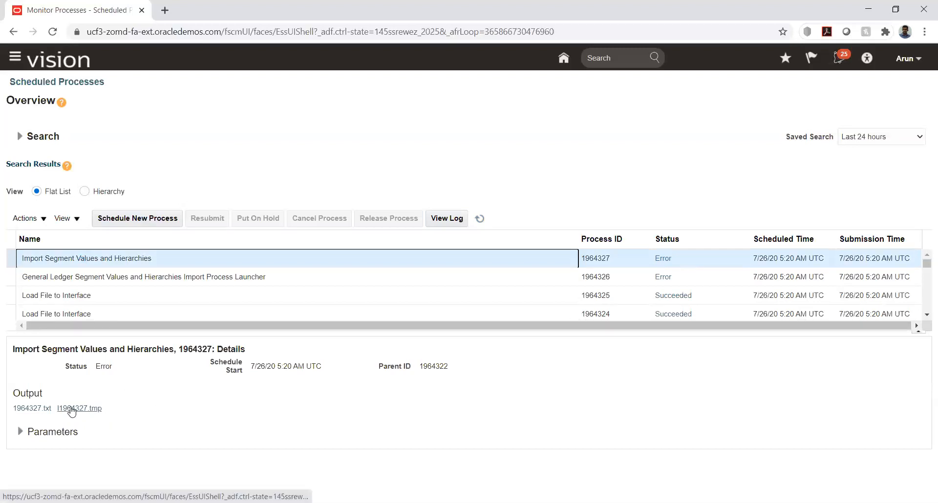
pyautogui.click(72, 410)
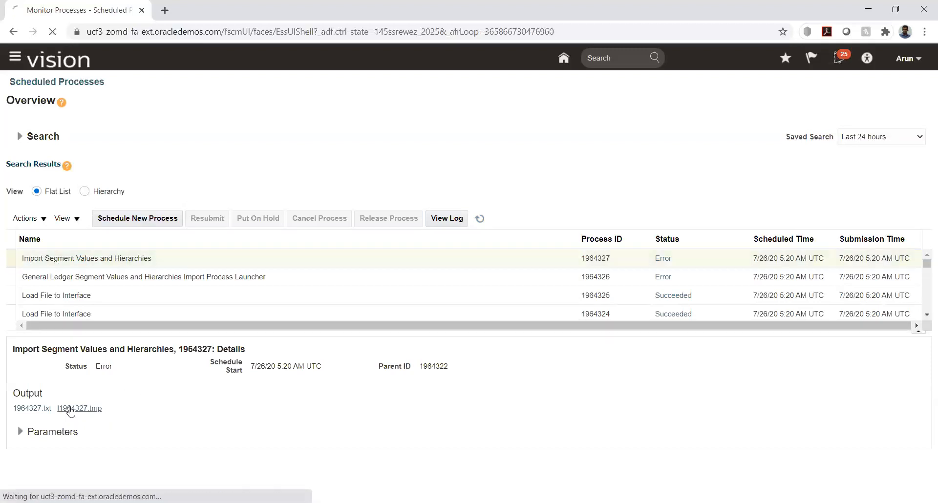
pyautogui.click(27, 408)
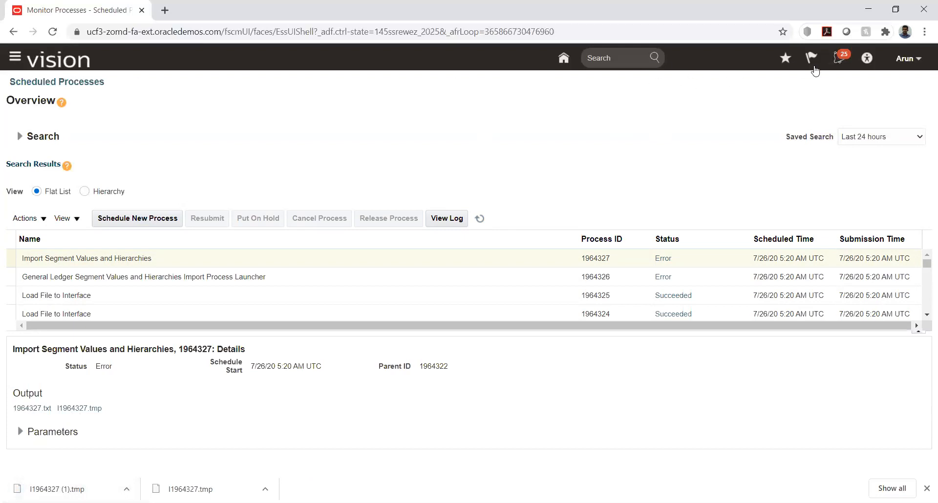
# Via Setup and Maintenance, open HW Implementation and go to Manage Chart of Accounts Value Set Values
pyautogui.click(921, 60)
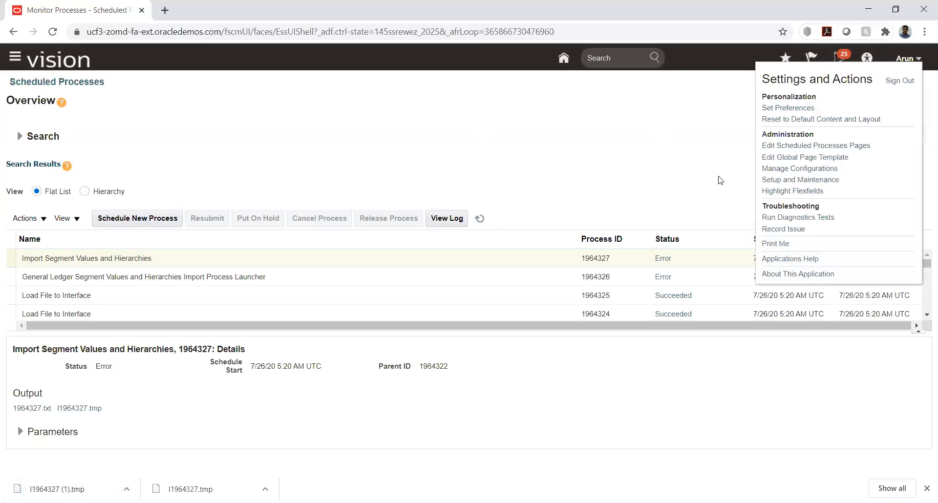
pyautogui.click(801, 180)
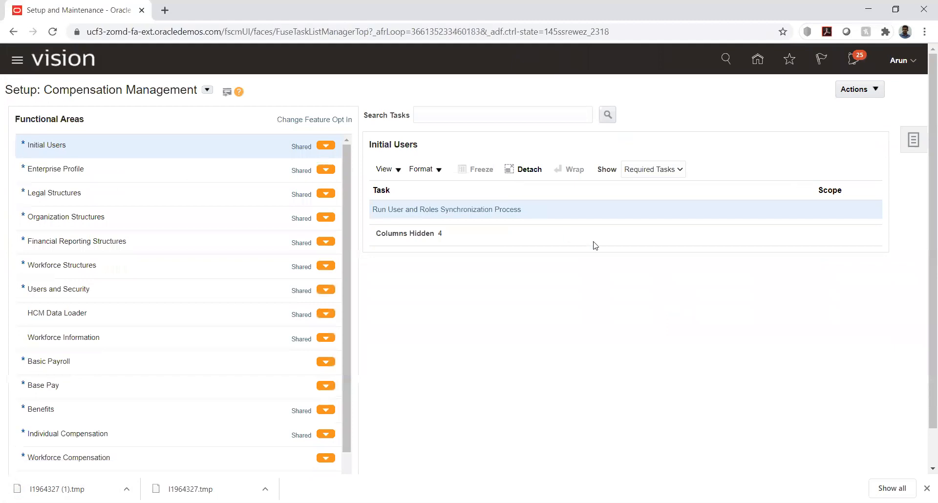
pyautogui.click(913, 140)
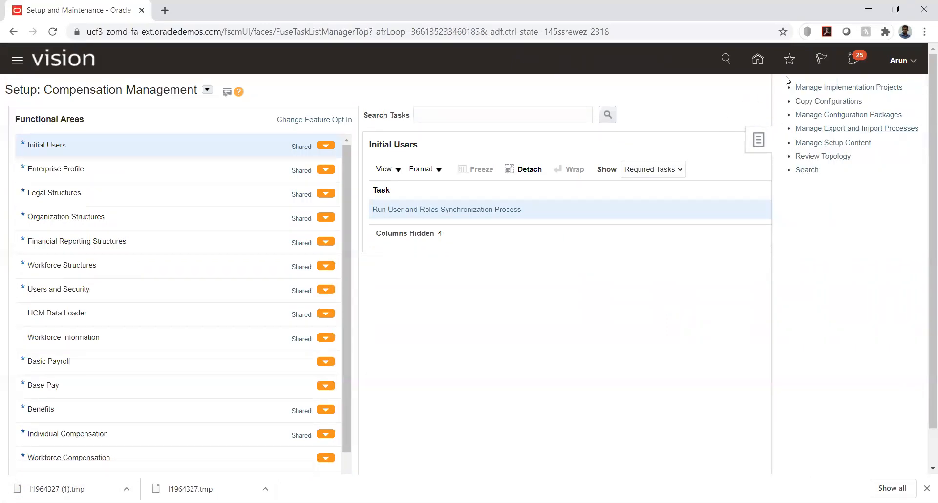
pyautogui.click(805, 87)
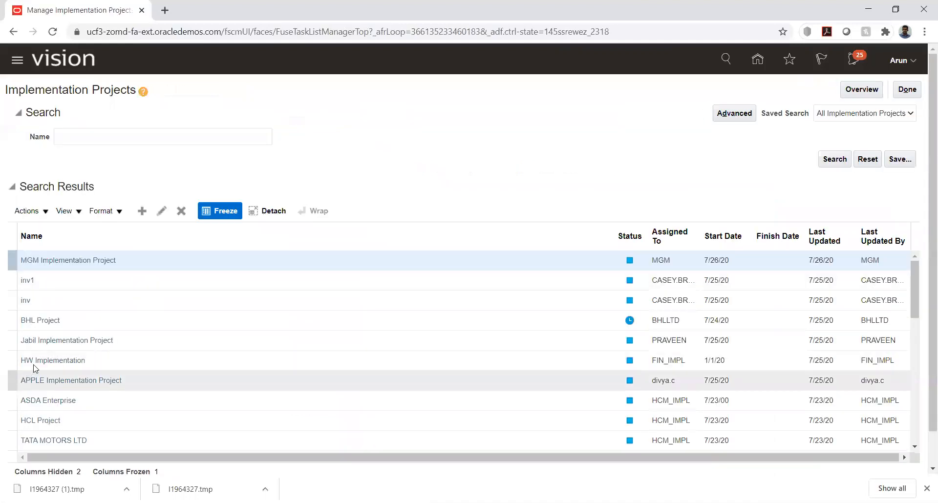
pyautogui.click(32, 362)
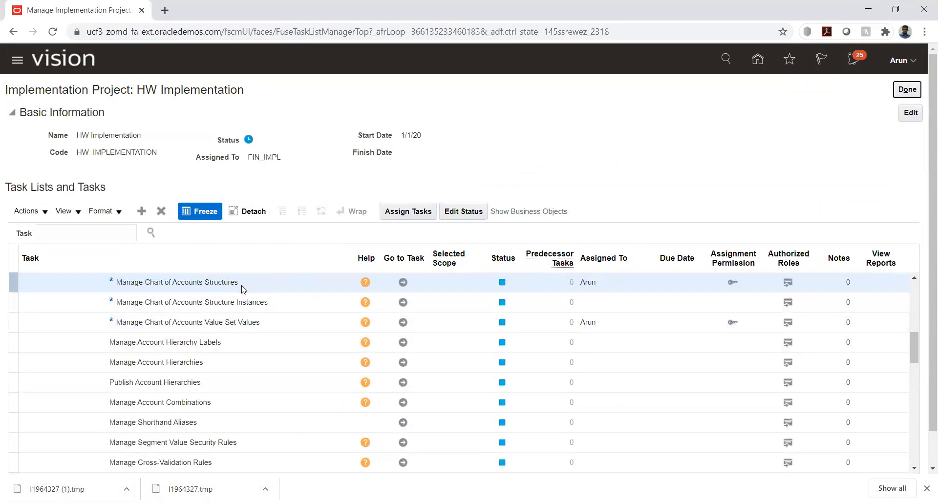
pyautogui.click(402, 321)
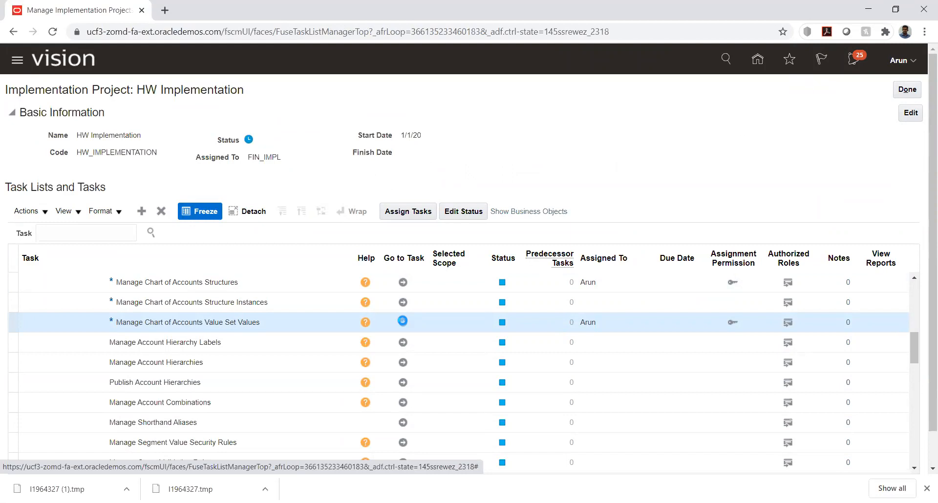
# Search value set code AK_ACC and open its Manage Values page
pyautogui.click(168, 152)
pyautogui.write('AK')
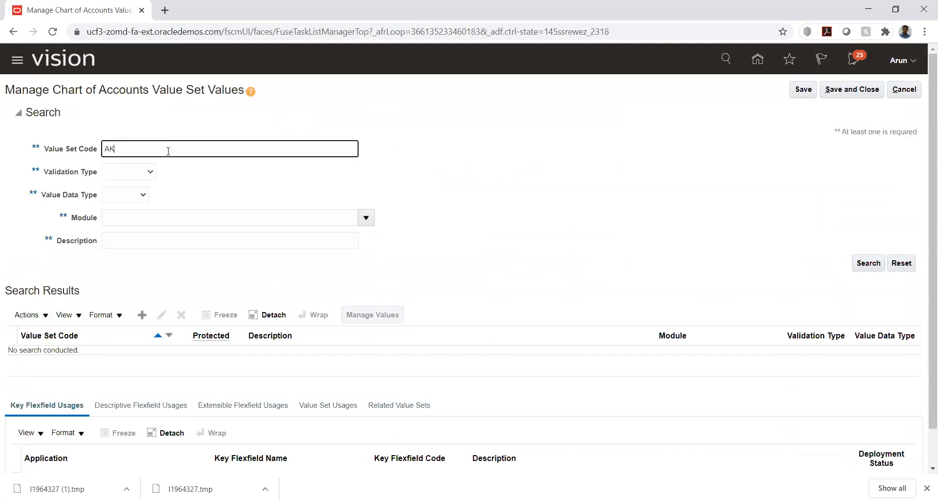
pyautogui.write('_ACC')
pyautogui.click(860, 263)
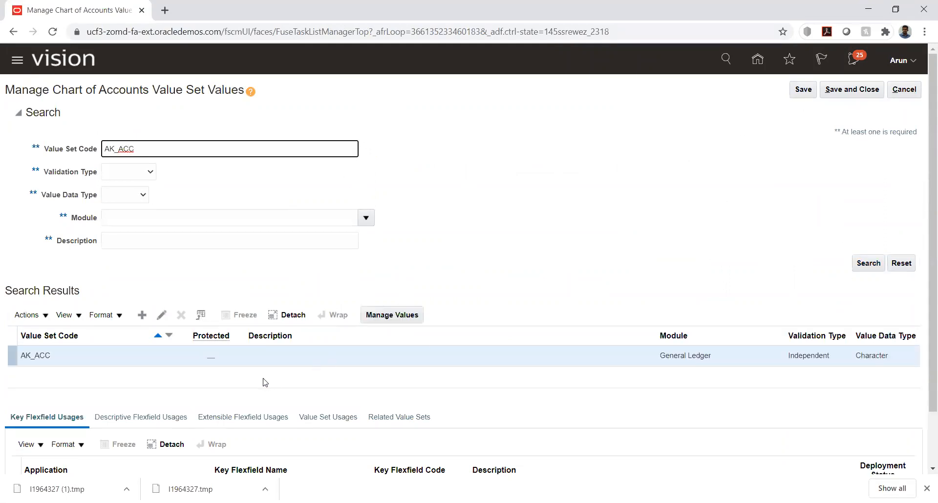
pyautogui.click(162, 355)
pyautogui.click(391, 315)
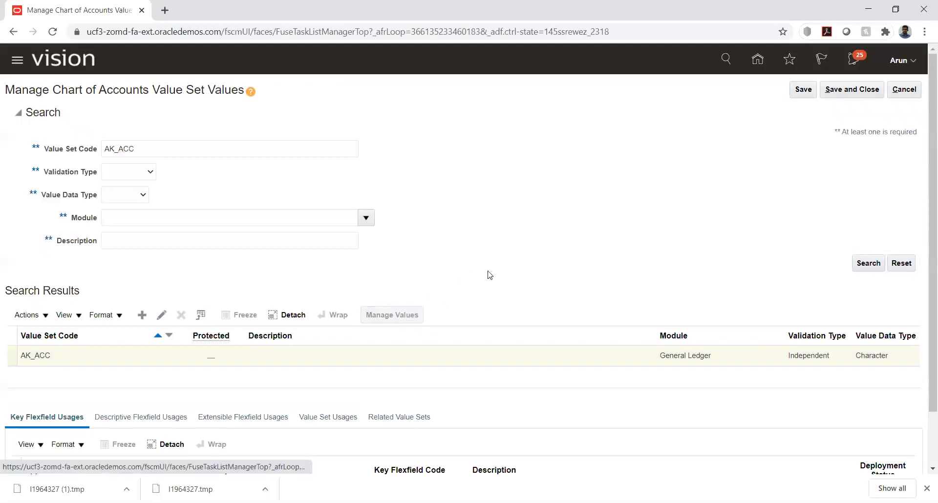
# List all AK_ACC values and scroll through entries like 1336 Loan Principal Receivable
pyautogui.click(869, 216)
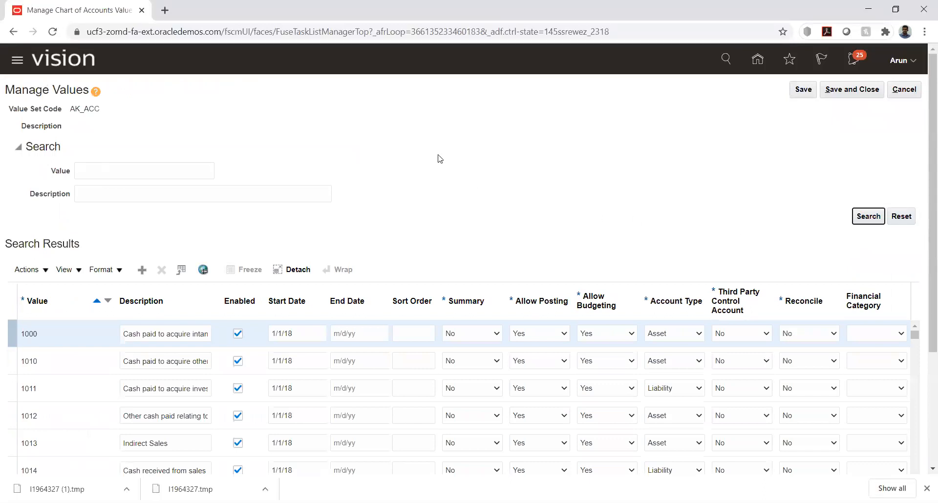
pyautogui.scroll(-3, 352, 178)
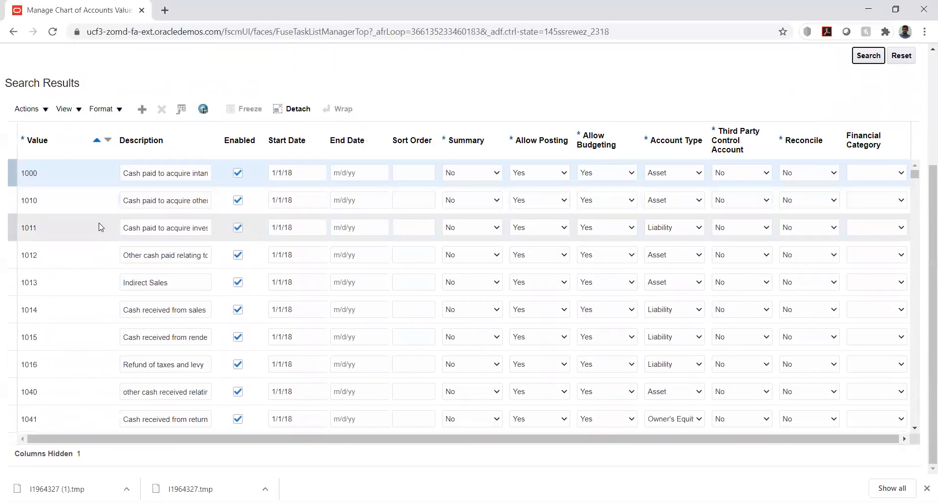
pyautogui.scroll(-3, 98, 224)
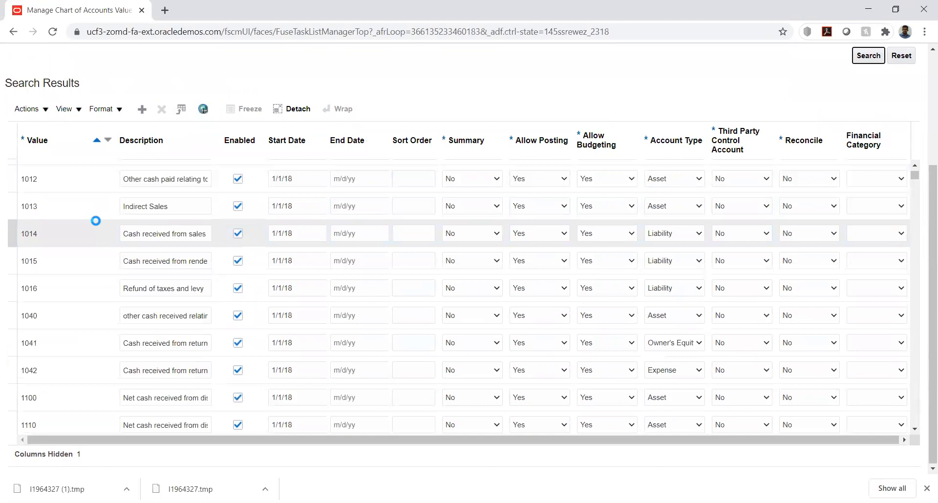
pyautogui.scroll(-15, 96, 220)
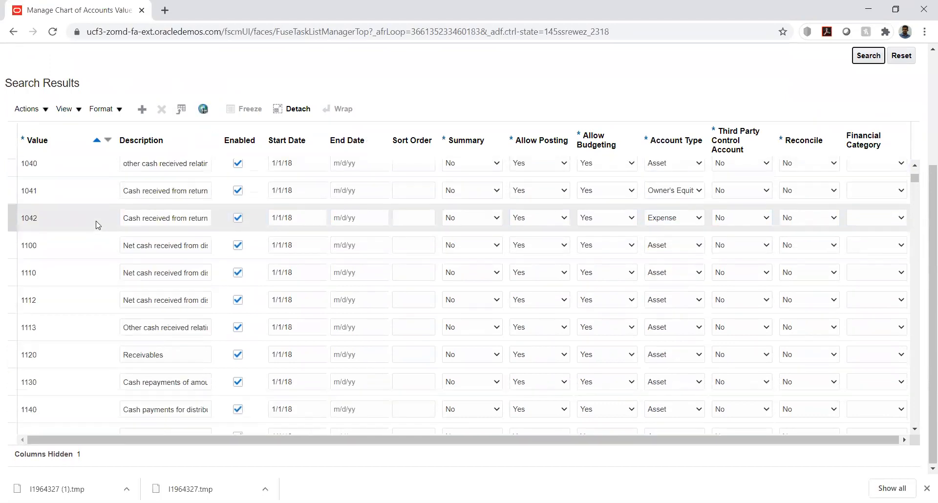
pyautogui.scroll(-5, 98, 225)
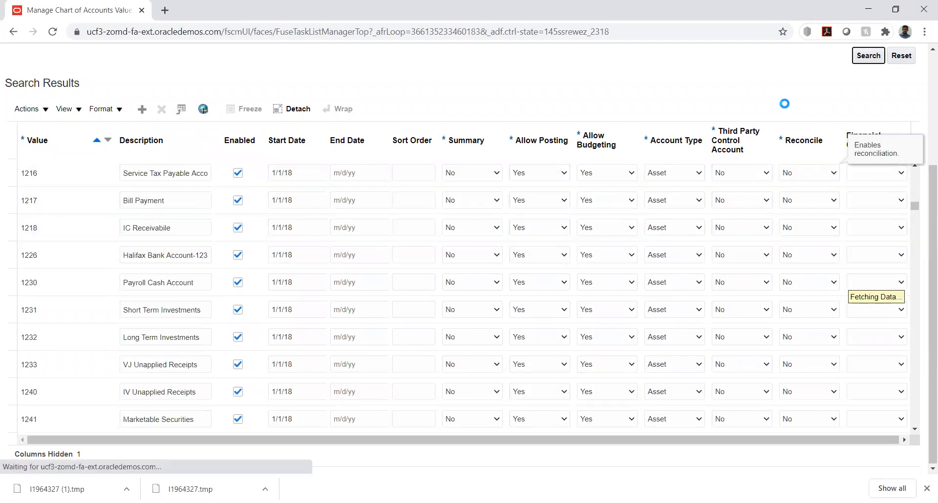
pyautogui.scroll(4, 925, 187)
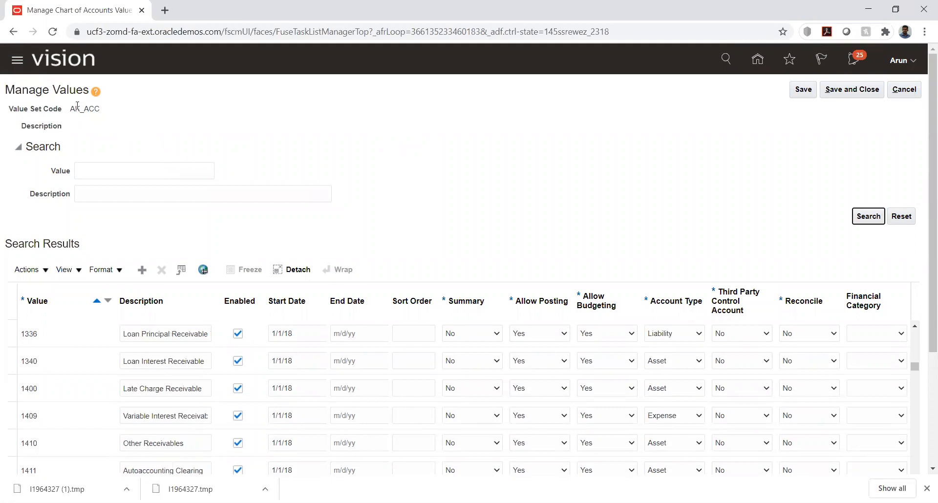
pyautogui.moveTo(85, 108); pyautogui.dragTo(103, 110)
pyautogui.click(209, 127)
# In Scheduled Processes, show the attachments of failed General Ledger import launcher 1964326
pyautogui.click(17, 60)
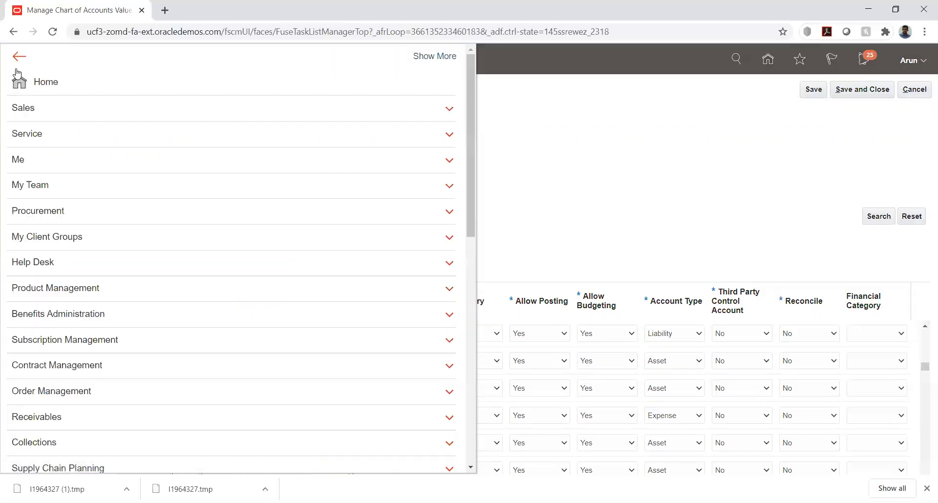
pyautogui.scroll(-10, 97, 312)
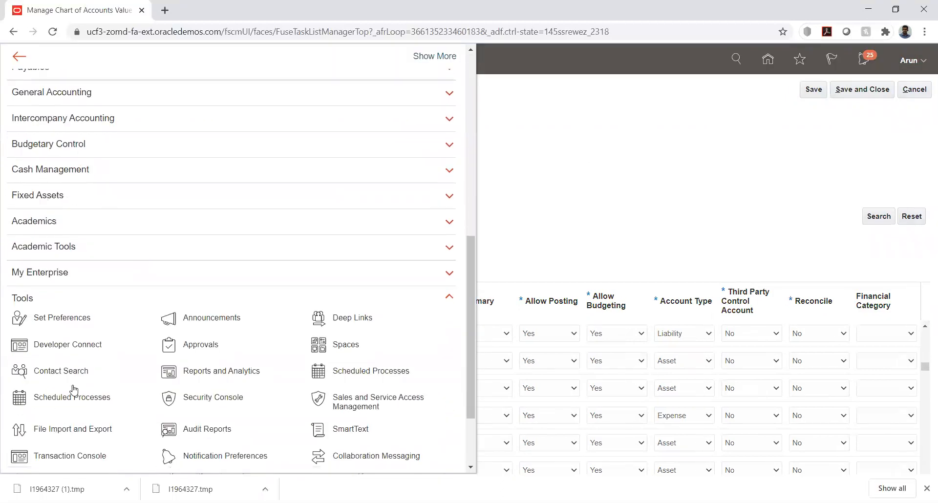
pyautogui.click(355, 372)
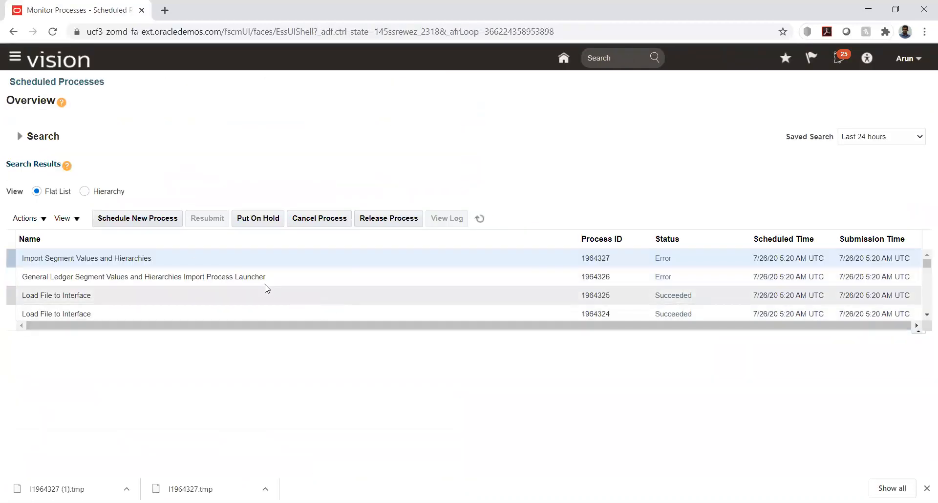
pyautogui.click(225, 277)
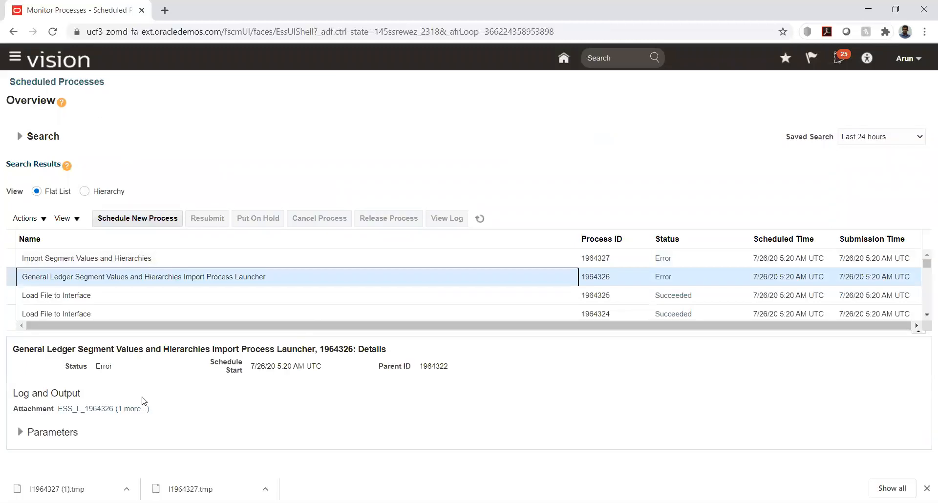
pyautogui.click(133, 408)
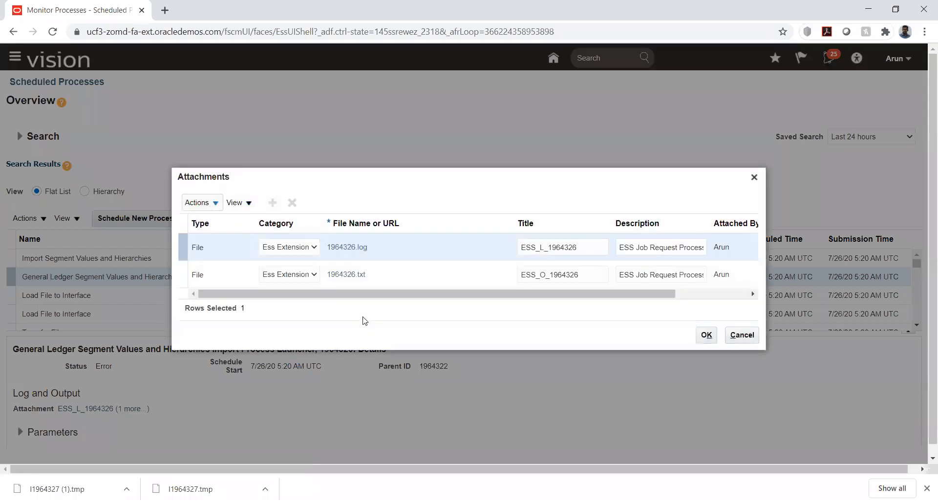
# Download and open the 1964326.log and 1964326.txt attachments
pyautogui.click(342, 249)
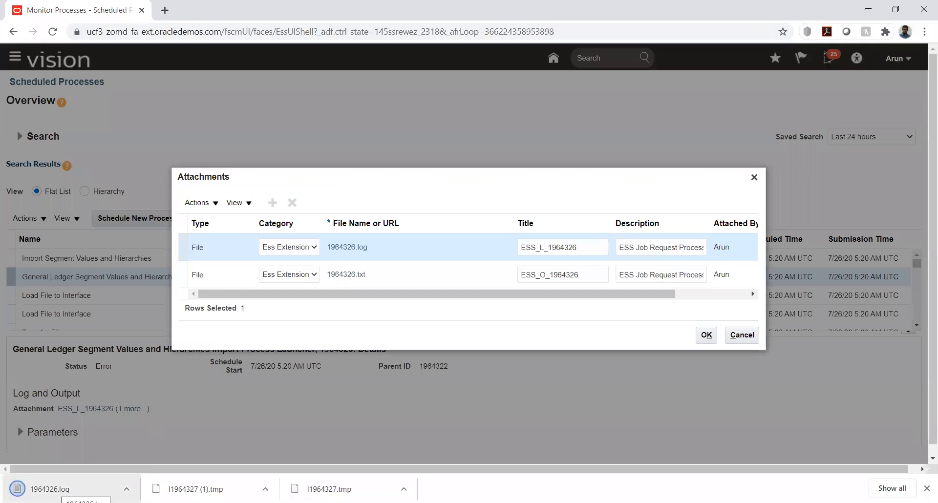
pyautogui.click(58, 490)
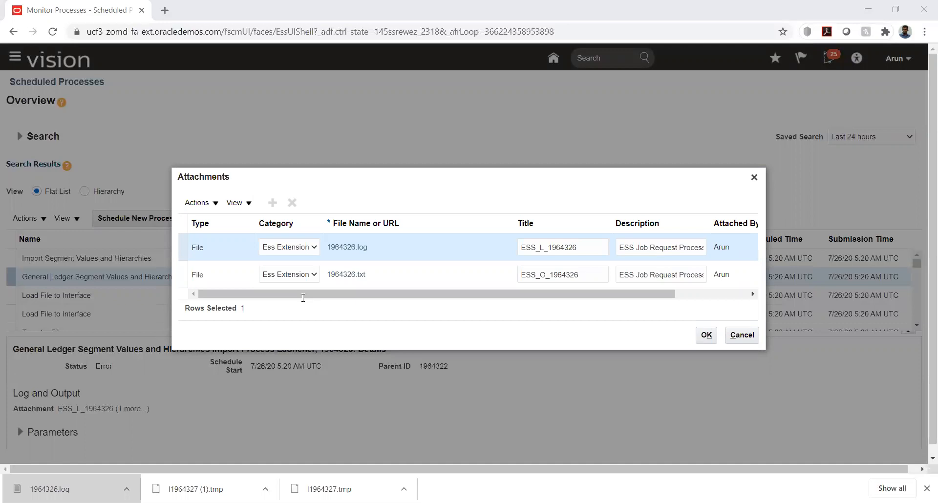
pyautogui.click(342, 275)
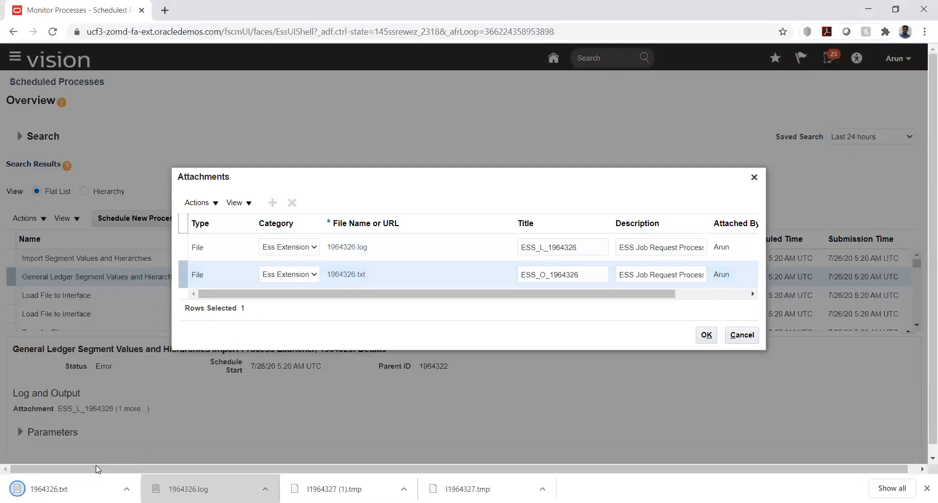
pyautogui.click(69, 484)
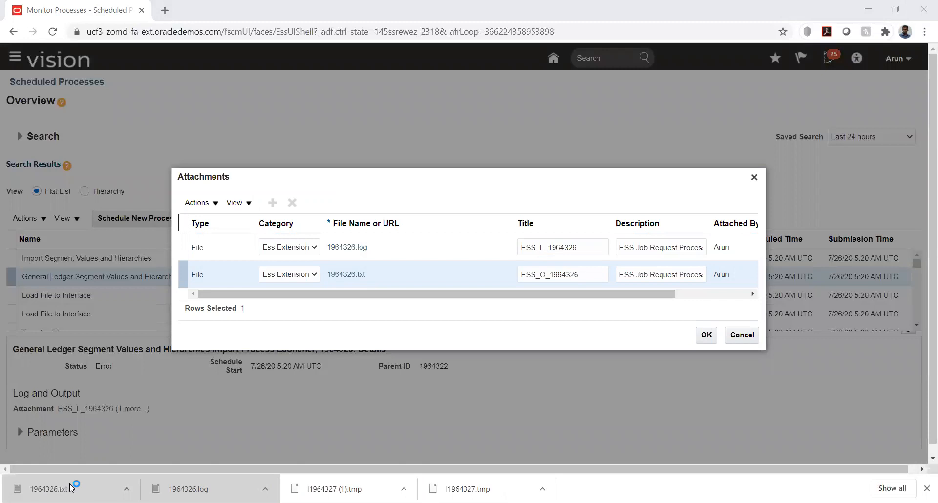
pyautogui.click(349, 278)
pyautogui.click(175, 490)
# Close the attachments list and scroll the Scheduled Processes results back to the top
pyautogui.click(740, 335)
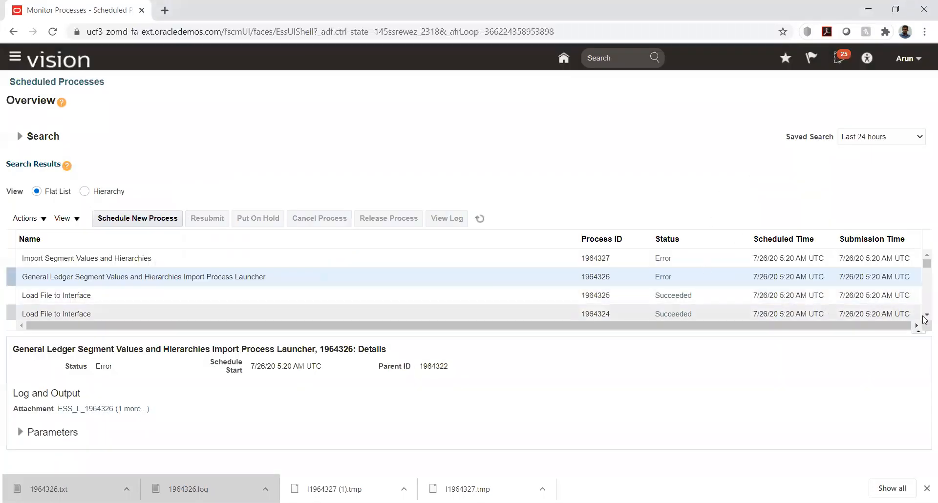
pyautogui.click(925, 315)
pyautogui.click(923, 317)
pyautogui.click(924, 257)
pyautogui.click(925, 257)
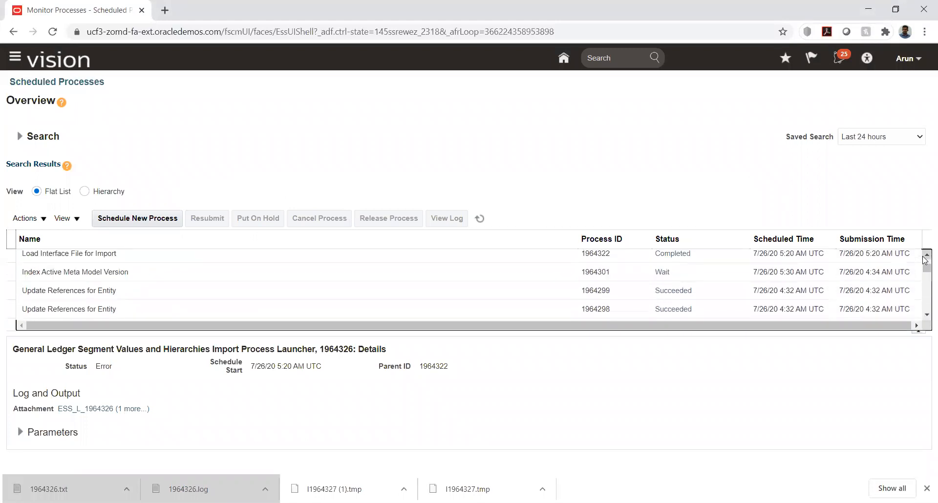
pyautogui.click(926, 316)
pyautogui.click(926, 317)
pyautogui.click(926, 317)
pyautogui.click(925, 318)
pyautogui.click(926, 318)
pyautogui.click(926, 317)
pyautogui.click(926, 318)
pyautogui.click(925, 317)
pyautogui.click(926, 318)
pyautogui.click(926, 318)
pyautogui.click(925, 317)
pyautogui.click(925, 317)
pyautogui.click(925, 317)
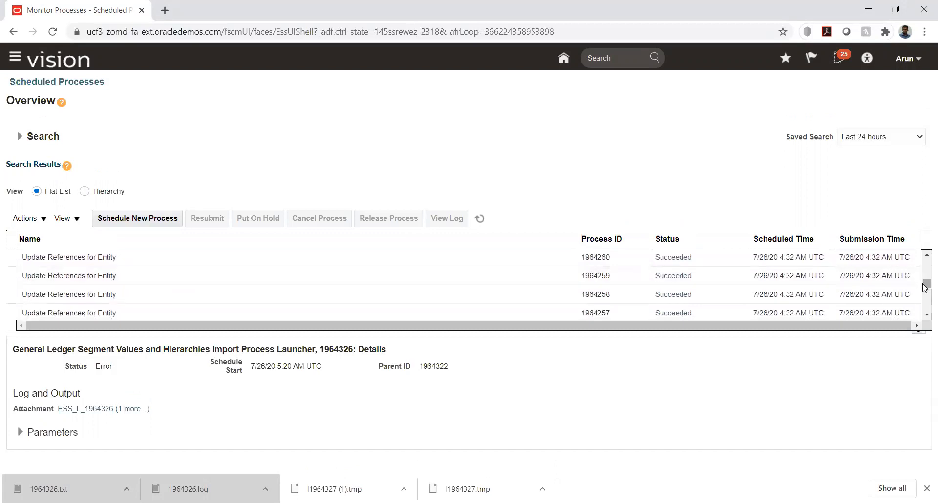
pyautogui.moveTo(926, 287); pyautogui.dragTo(925, 263)
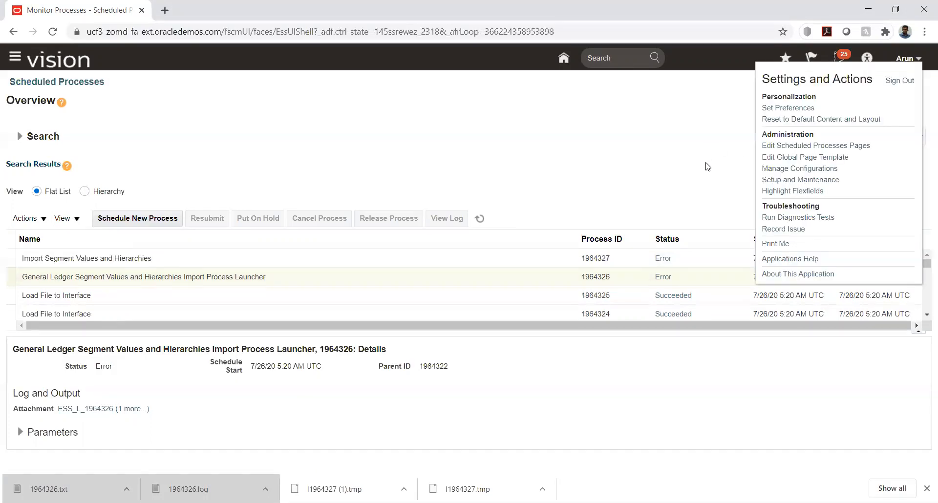
# Open the HW Implementation project from Setup and Maintenance
pyautogui.click(783, 179)
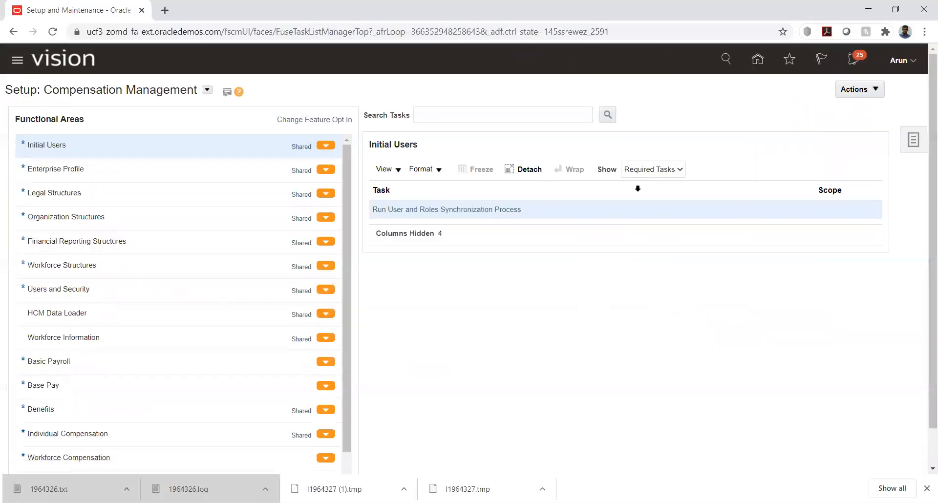
pyautogui.click(913, 141)
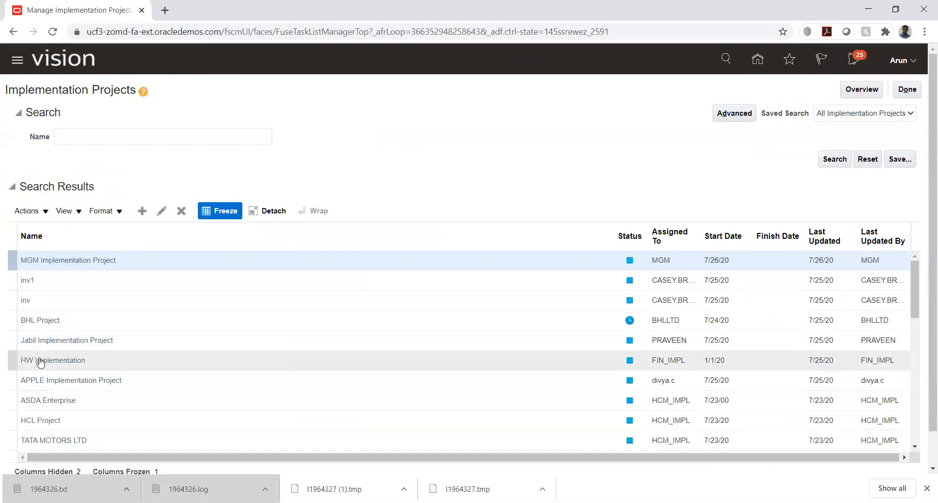
pyautogui.click(51, 360)
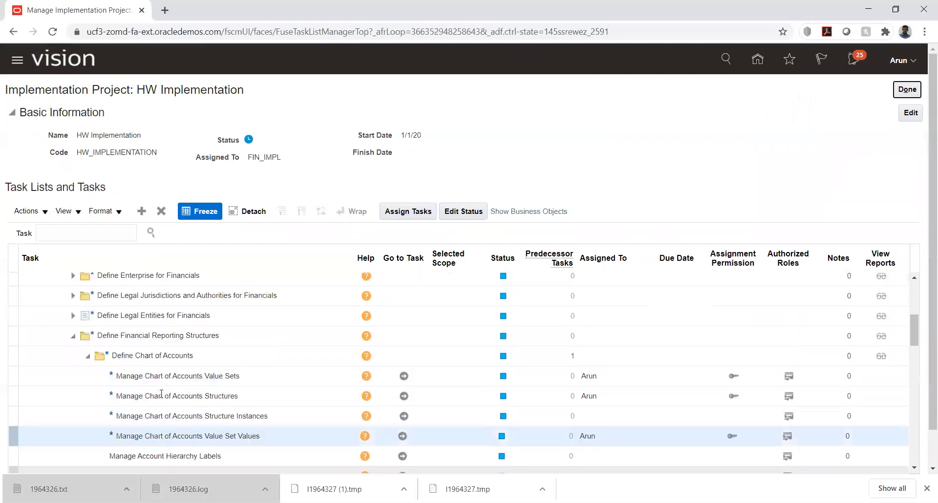
# Expand Define Budgetary Controls and go to the Manage Budgetary Control task
pyautogui.click(69, 337)
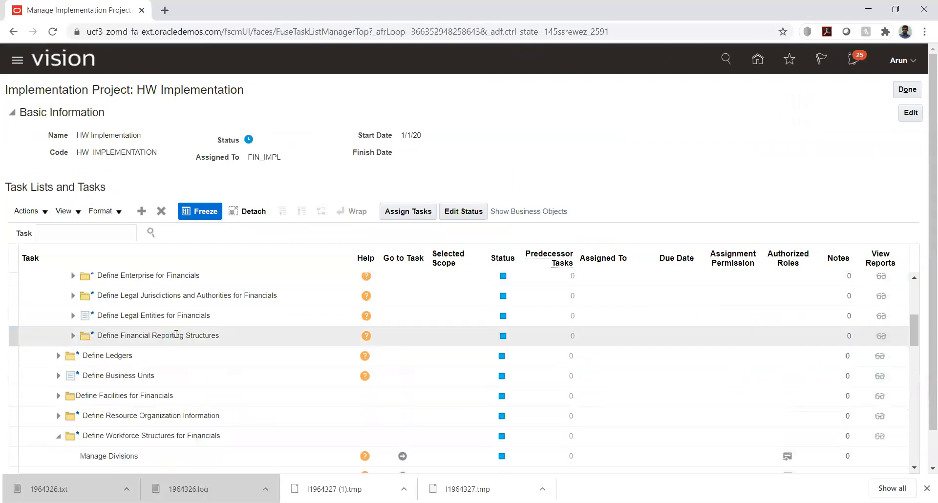
pyautogui.scroll(-5, 176, 334)
pyautogui.scroll(-5, 175, 333)
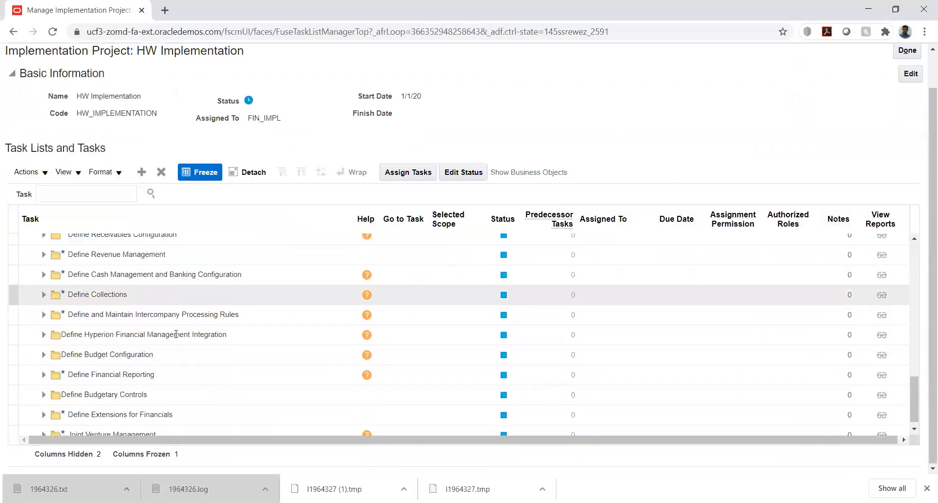
pyautogui.click(44, 354)
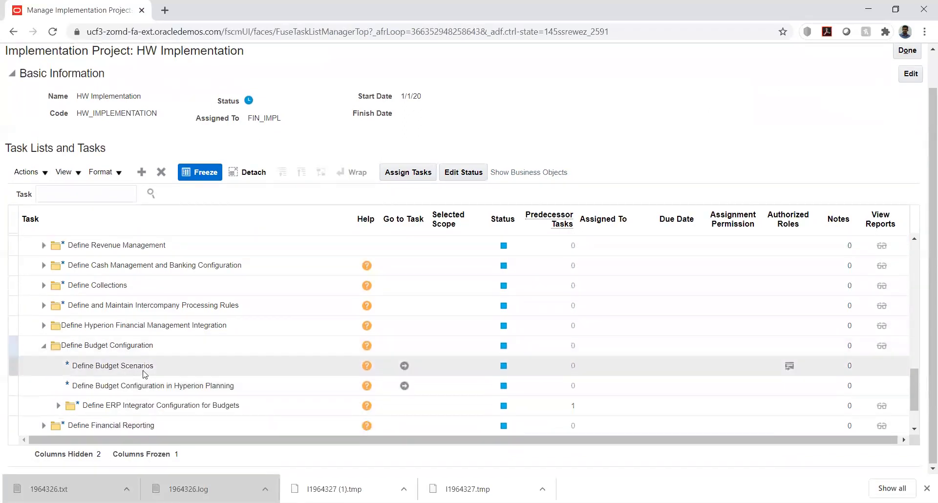
pyautogui.scroll(-1, 98, 342)
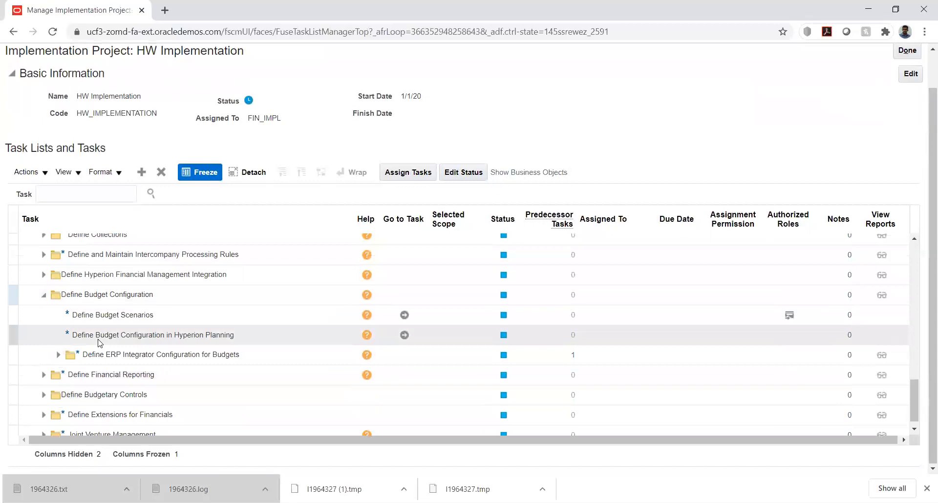
pyautogui.click(43, 395)
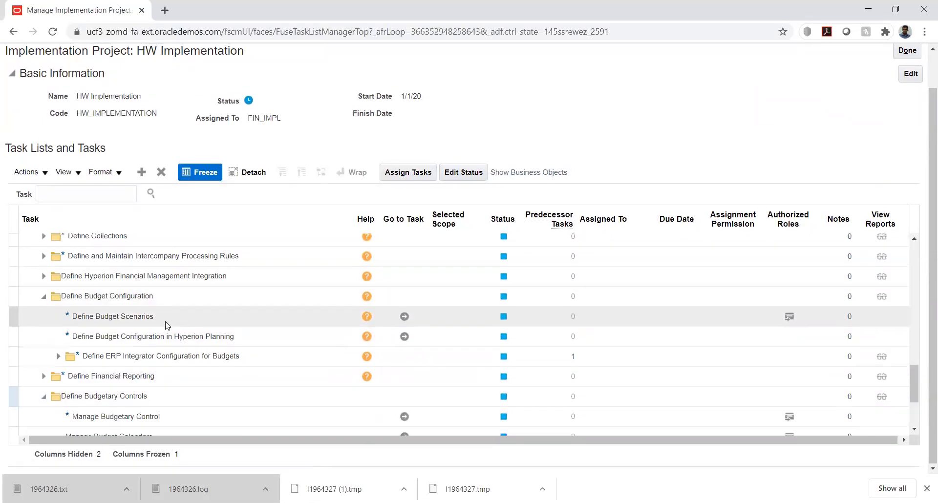
pyautogui.scroll(-2, 168, 325)
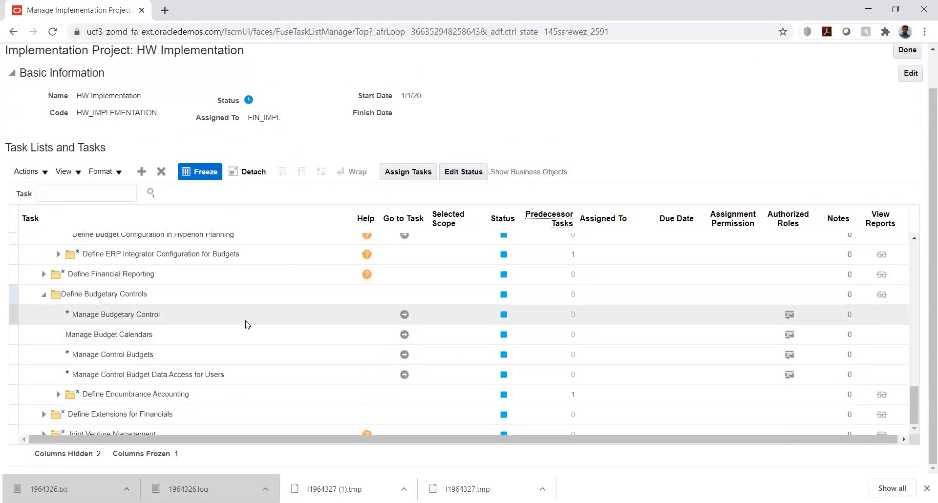
pyautogui.click(406, 315)
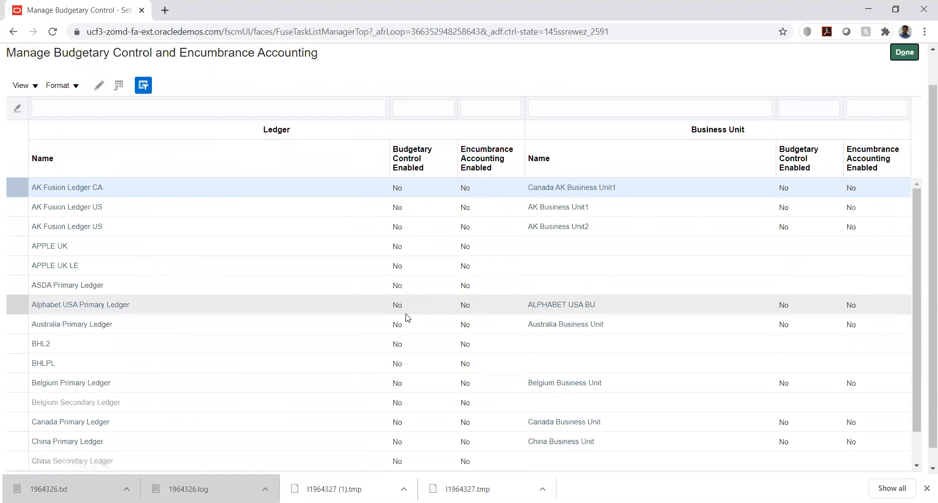
# Filter the ledgers by name 'hw' and open ledger HW_PL for editing
pyautogui.click(87, 110)
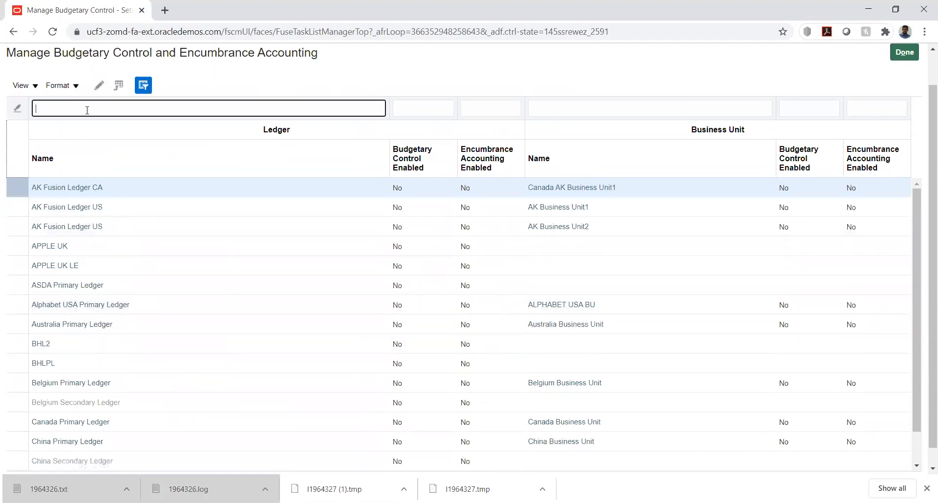
pyautogui.write('hw')
pyautogui.press('Return')
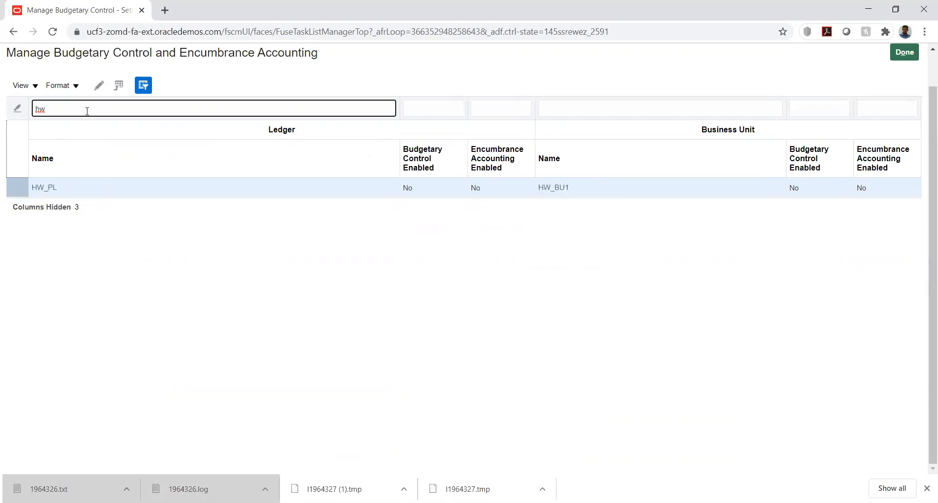
pyautogui.click(43, 189)
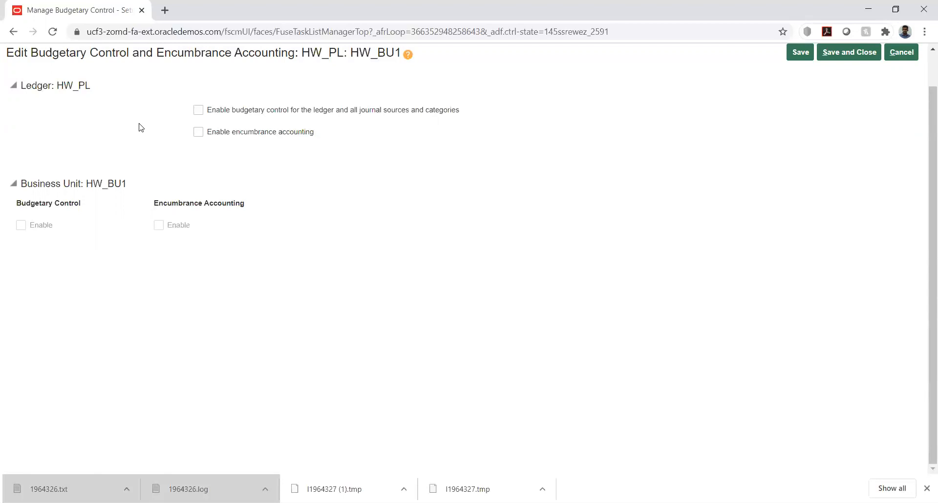
# Enable budgetary control for HW_PL, keeping encumbrance accounting turned off
pyautogui.click(198, 110)
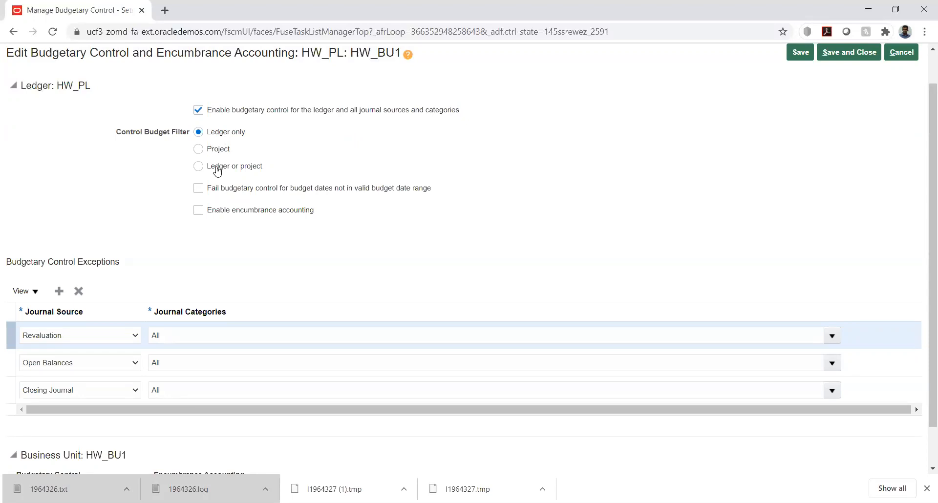
pyautogui.click(198, 210)
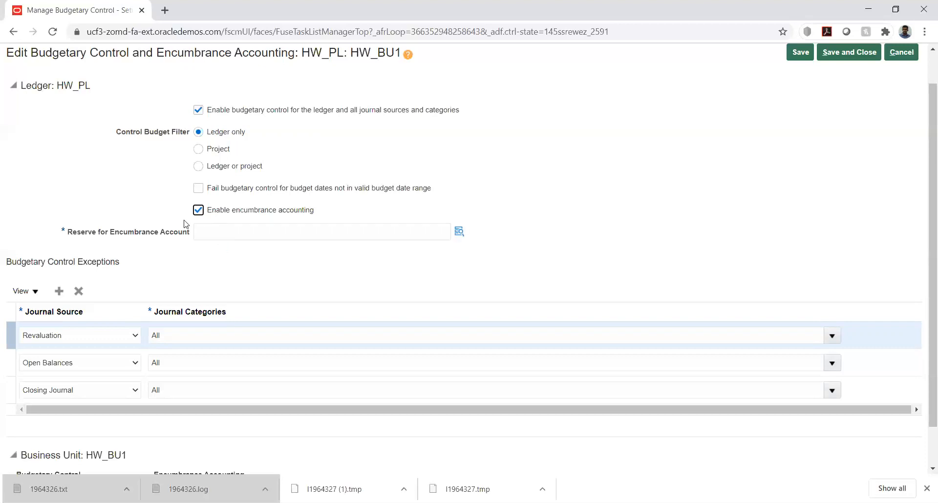
pyautogui.moveTo(69, 233); pyautogui.dragTo(183, 235)
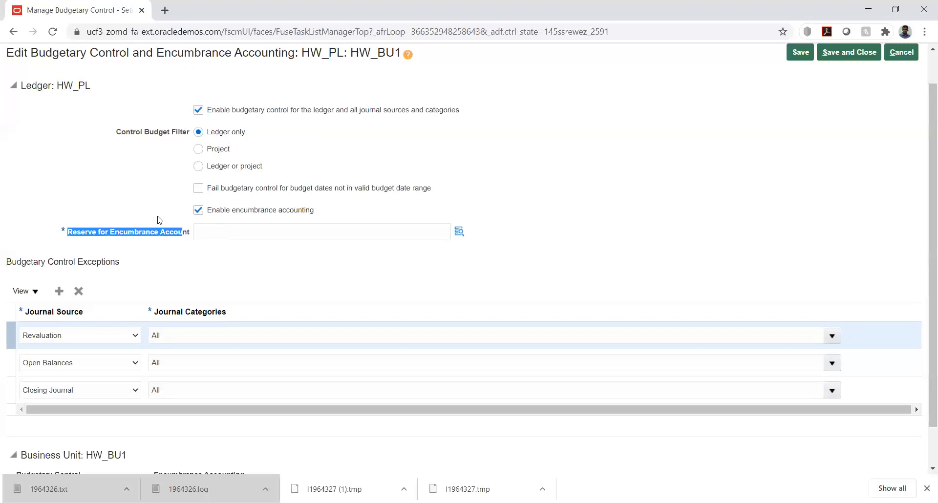
pyautogui.click(159, 218)
pyautogui.click(197, 214)
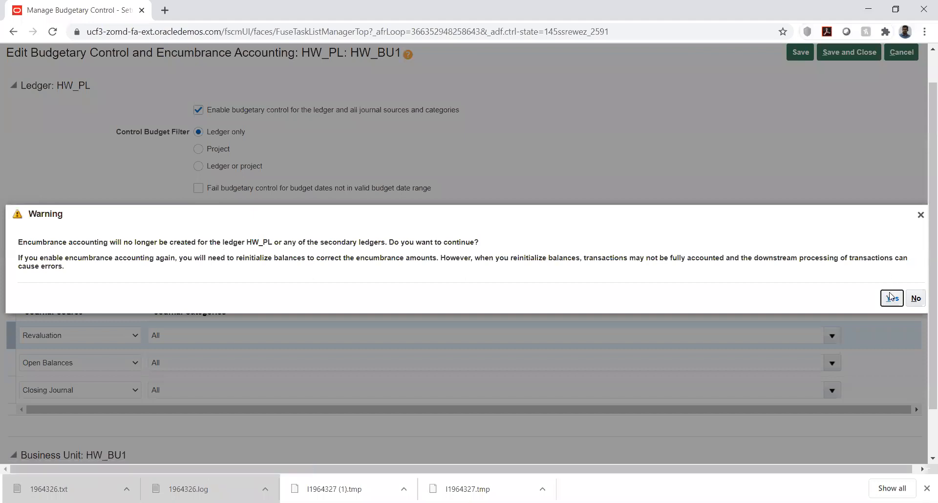
pyautogui.click(891, 299)
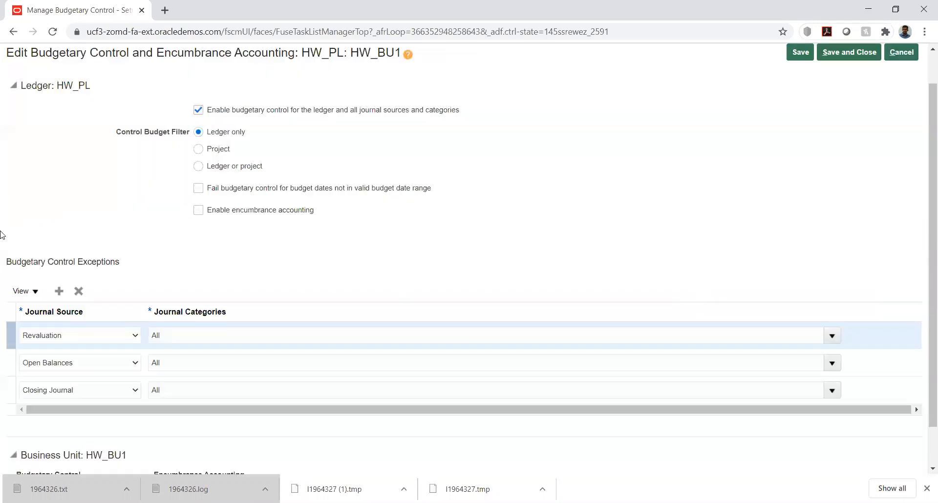
pyautogui.scroll(-1, 2, 235)
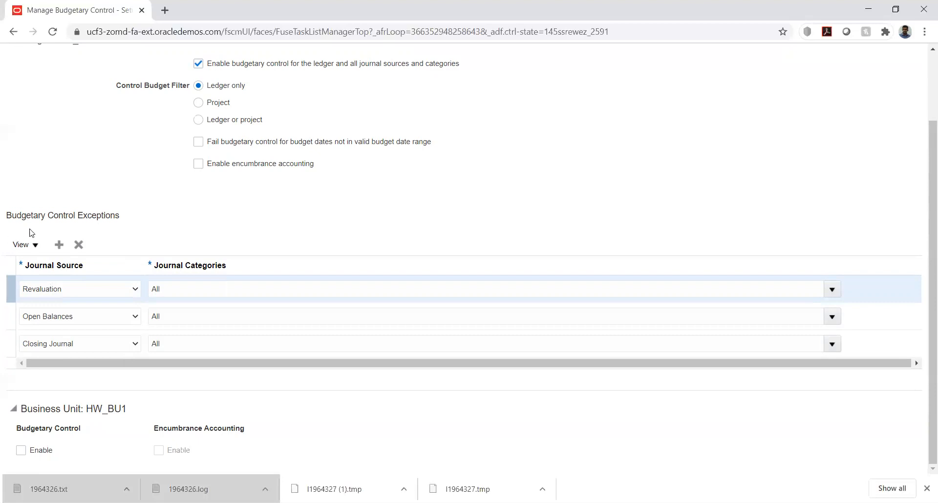
# Exempt the Revaluation, Open Balances and Closing Journal sources with all categories, deleting the blank row
pyautogui.click(59, 246)
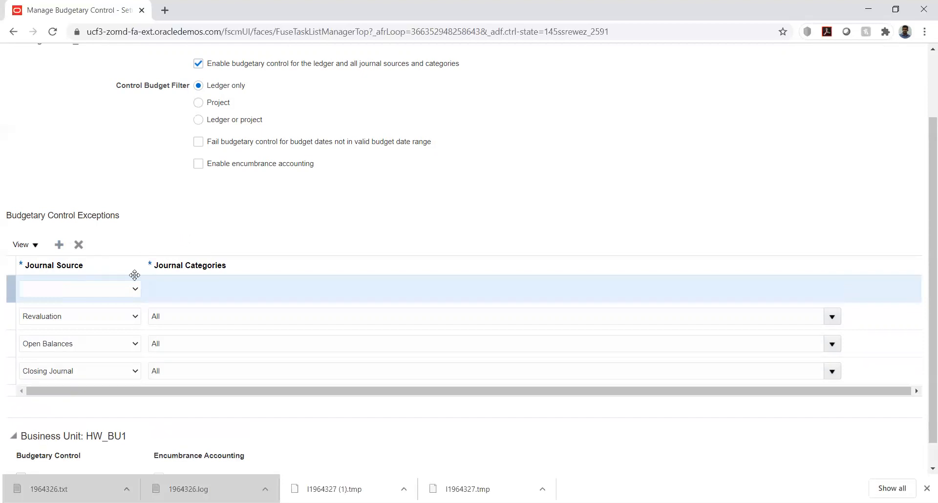
pyautogui.click(134, 290)
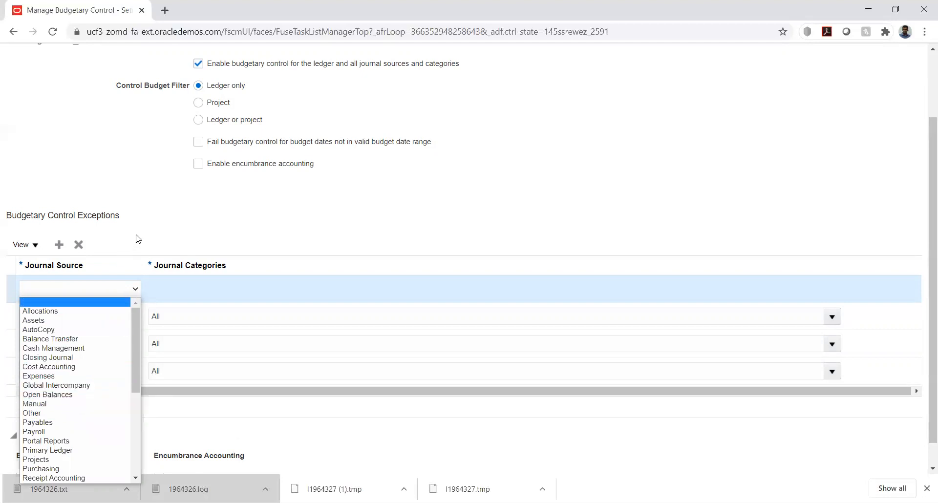
pyautogui.click(80, 246)
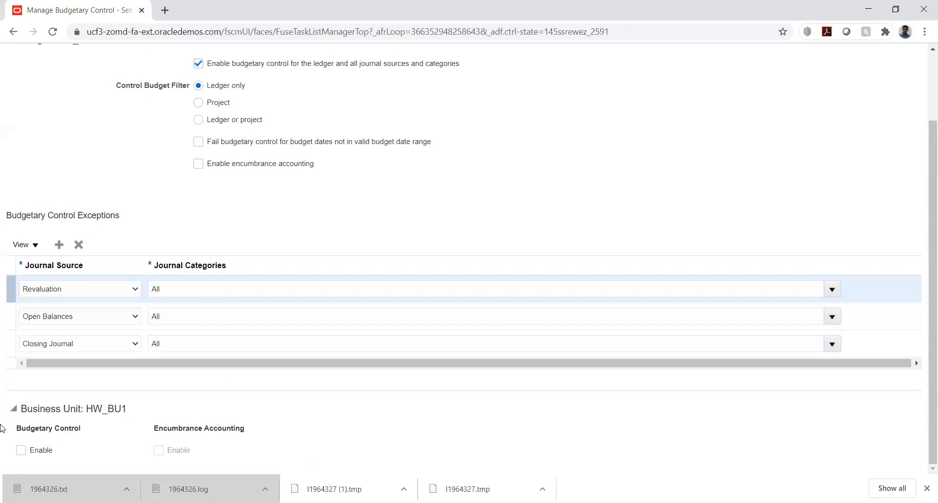
pyautogui.moveTo(34, 410); pyautogui.dragTo(139, 415)
pyautogui.click(153, 415)
# Turn on budgetary control for business unit HW_BU1
pyautogui.click(927, 489)
pyautogui.click(20, 480)
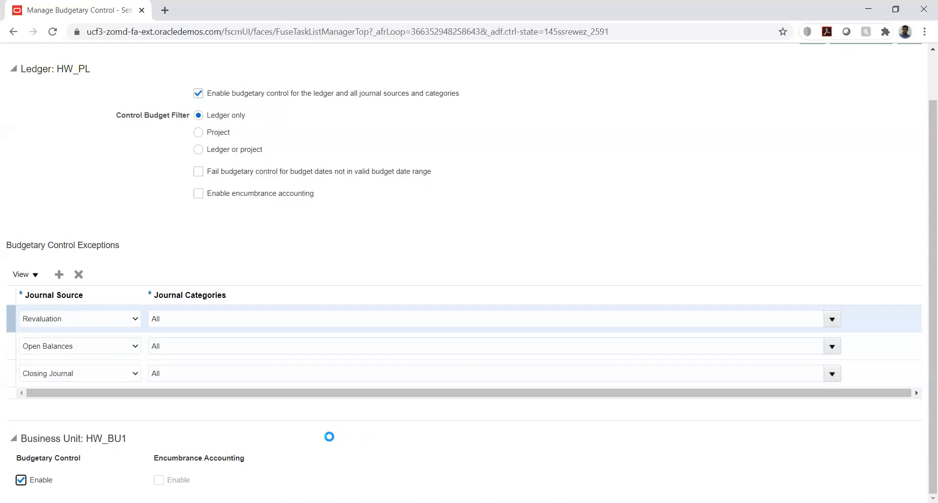
pyautogui.scroll(-6, 283, 413)
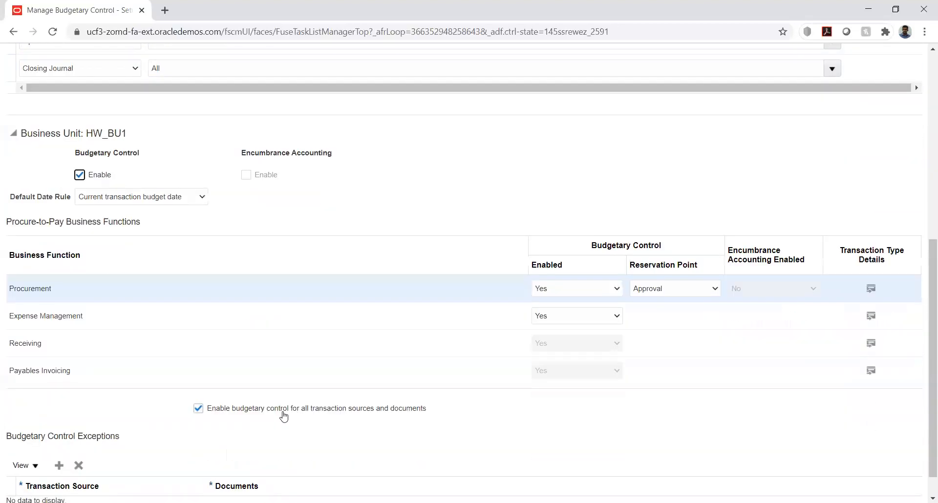
pyautogui.scroll(-1, 136, 338)
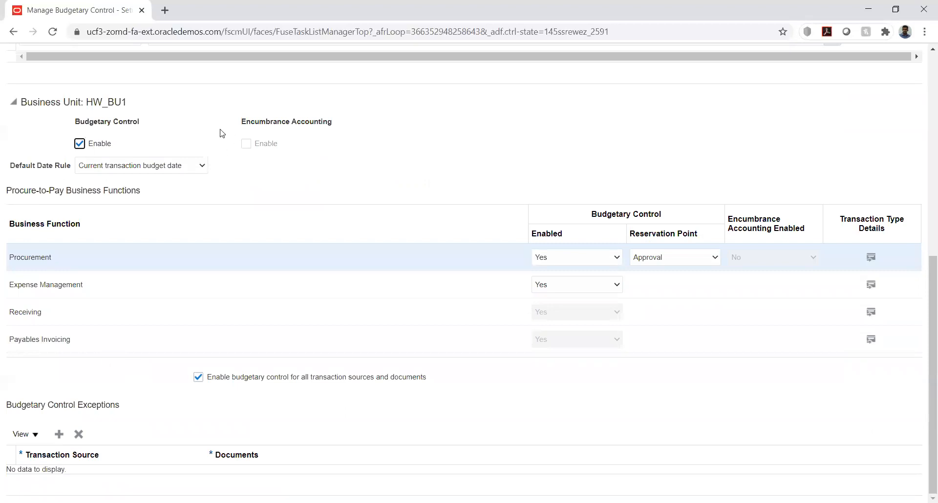
# Keep Current transaction budget date as HW_BU1's default date rule
pyautogui.moveTo(76, 121); pyautogui.dragTo(139, 122)
pyautogui.click(238, 123)
pyautogui.moveTo(242, 122); pyautogui.dragTo(356, 130)
pyautogui.click(366, 164)
pyautogui.click(201, 170)
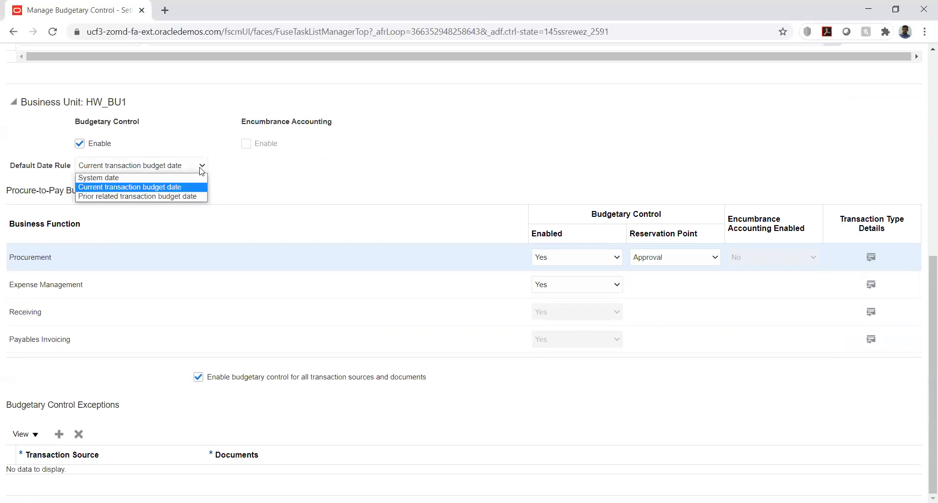
pyautogui.click(236, 177)
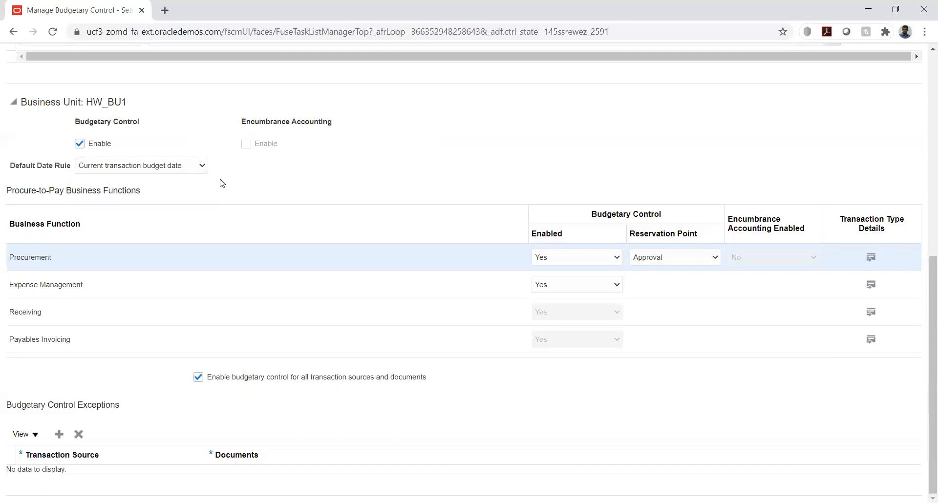
# Review HW_BU1's procure-to-pay business functions, all left enabled at Yes
pyautogui.click(8, 261)
pyautogui.moveTo(12, 257); pyautogui.dragTo(51, 257)
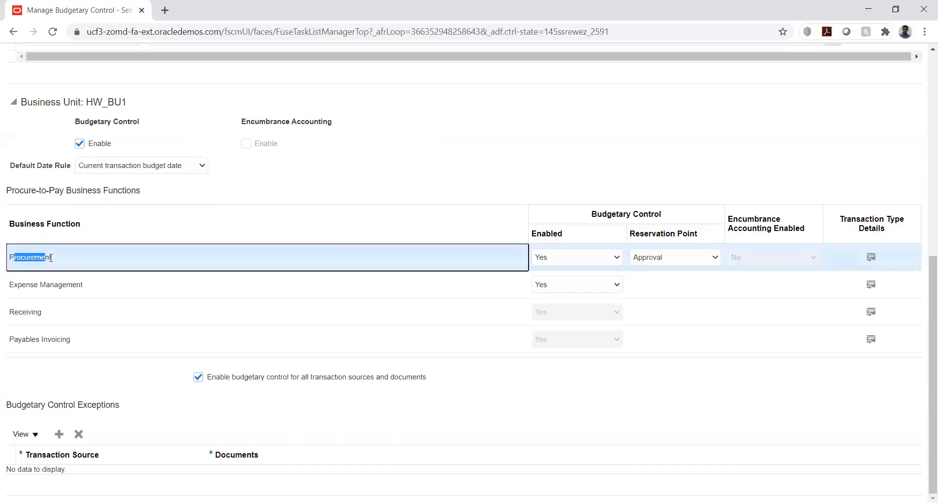
pyautogui.click(66, 288)
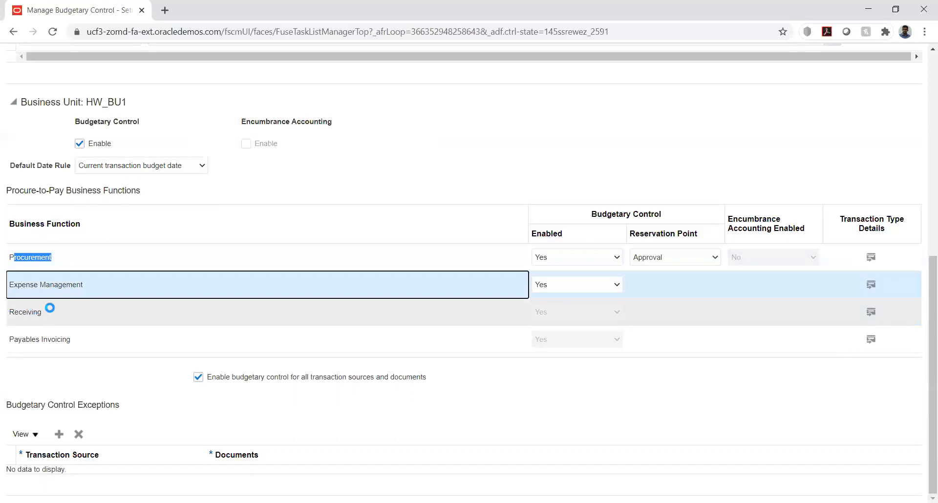
pyautogui.click(65, 338)
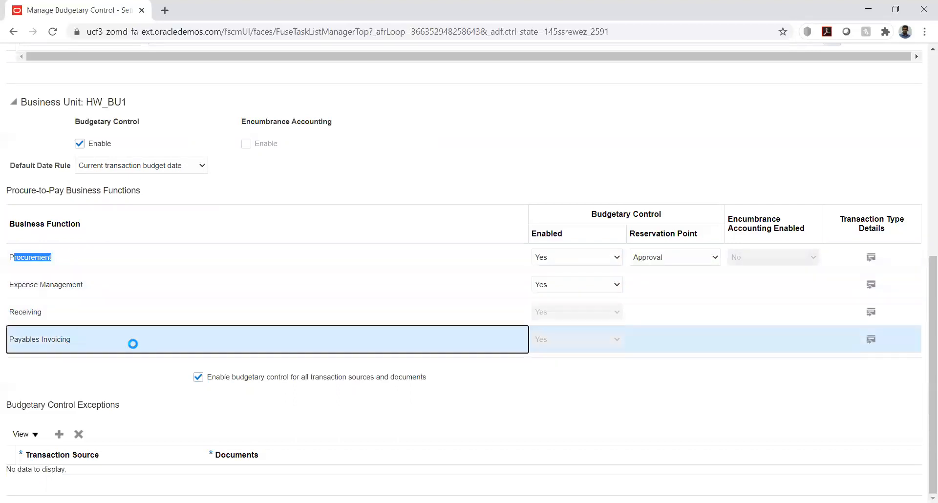
# Set budgetary control to No for Procurement, confirming the warning
pyautogui.click(597, 262)
pyautogui.click(599, 259)
pyautogui.click(580, 272)
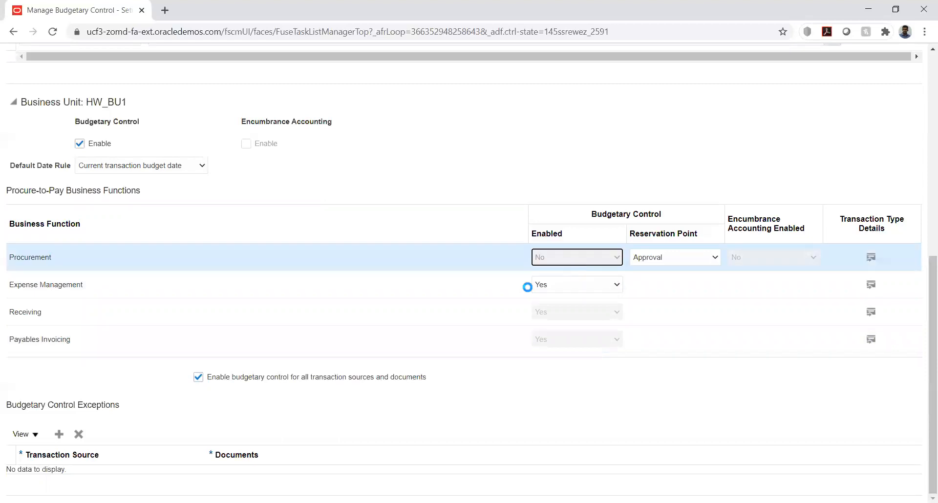
pyautogui.click(569, 287)
pyautogui.click(567, 297)
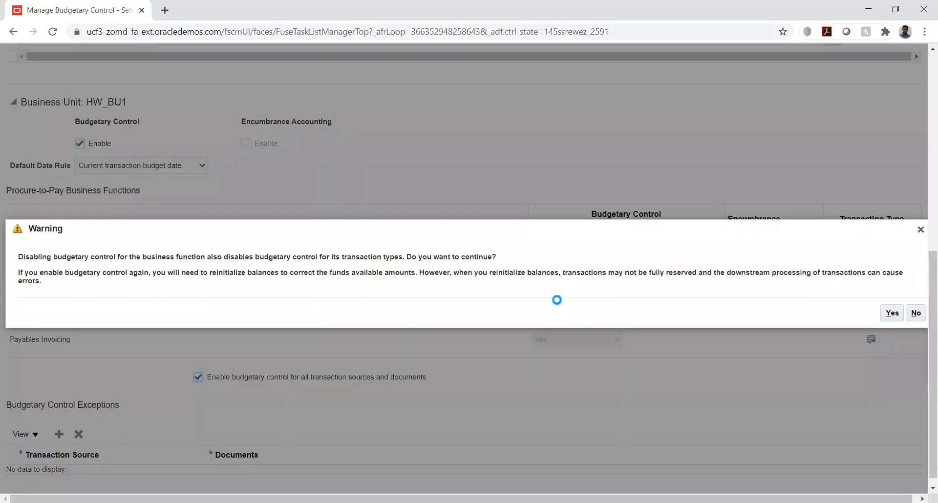
pyautogui.click(892, 314)
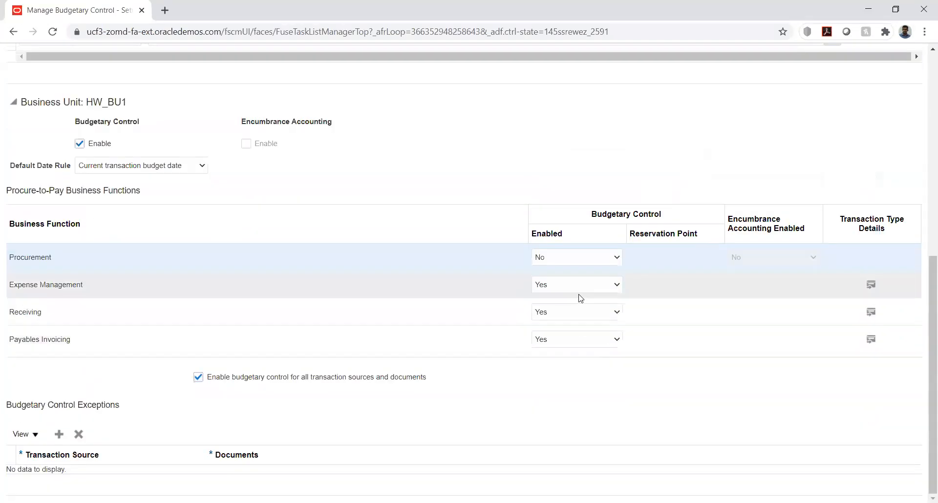
# Set Expense Management and Receiving to No, leaving only Payables Invoicing enabled
pyautogui.click(581, 289)
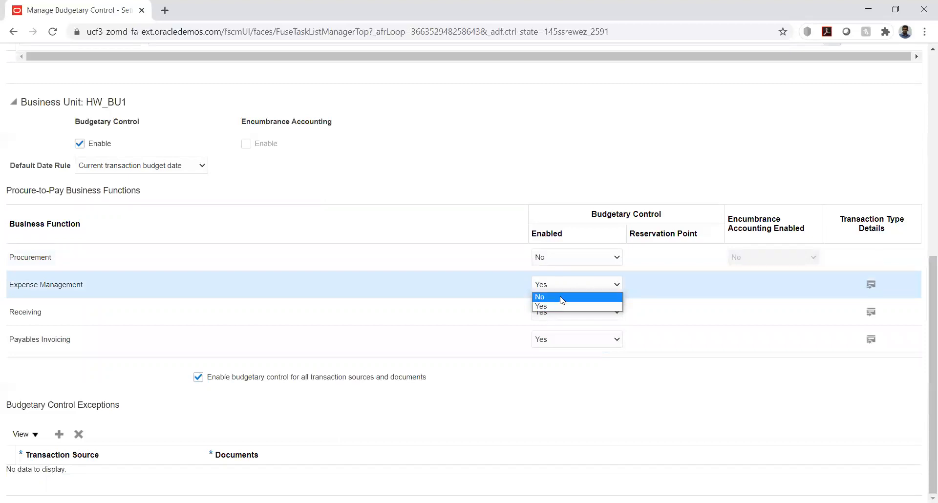
pyautogui.click(562, 297)
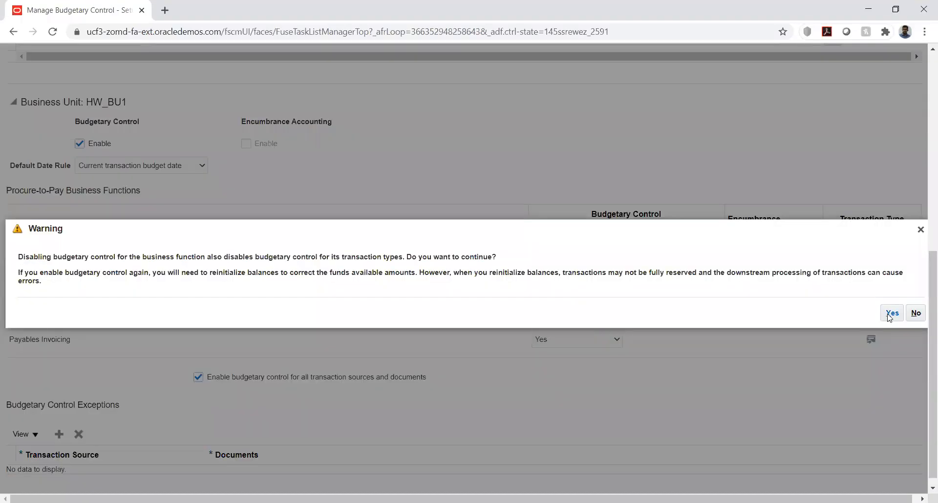
pyautogui.click(890, 315)
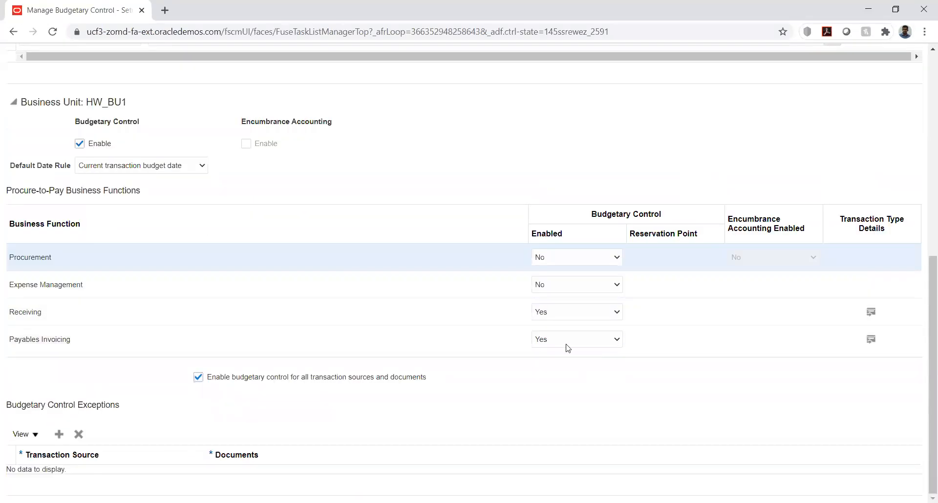
pyautogui.click(566, 315)
pyautogui.click(561, 324)
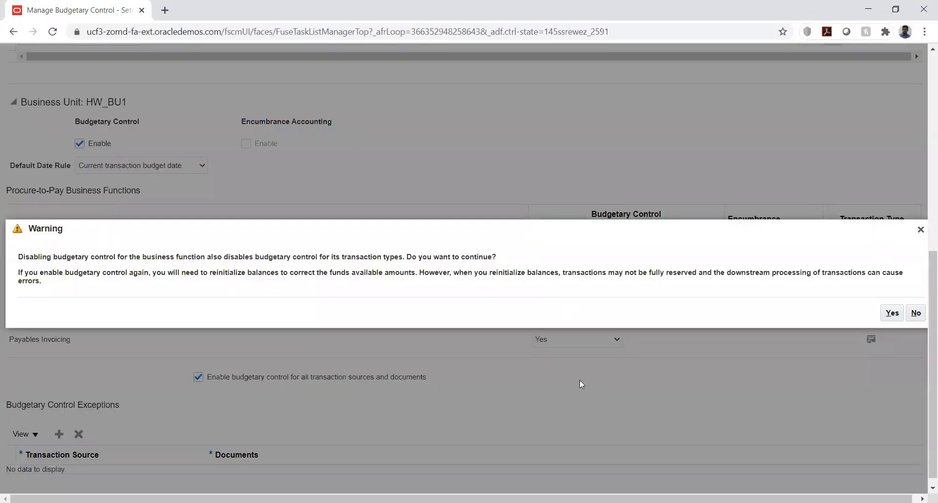
pyautogui.click(892, 314)
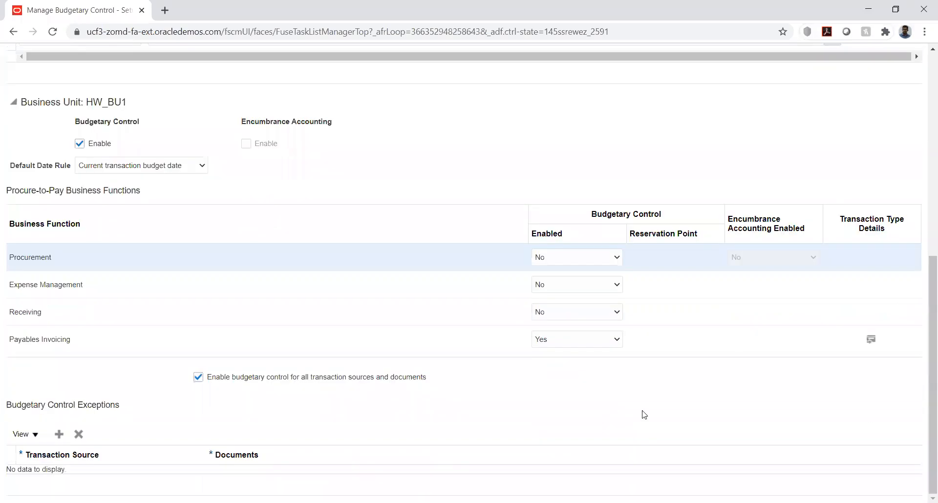
pyautogui.click(871, 341)
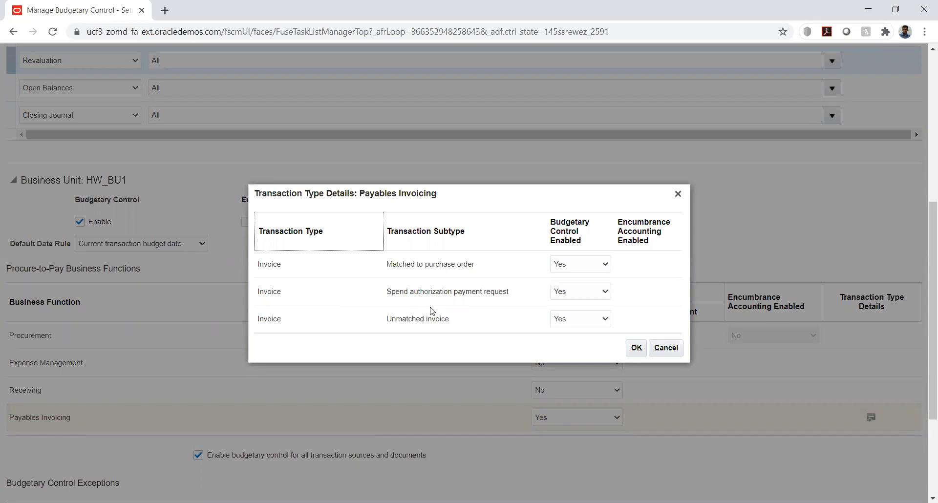
pyautogui.click(637, 348)
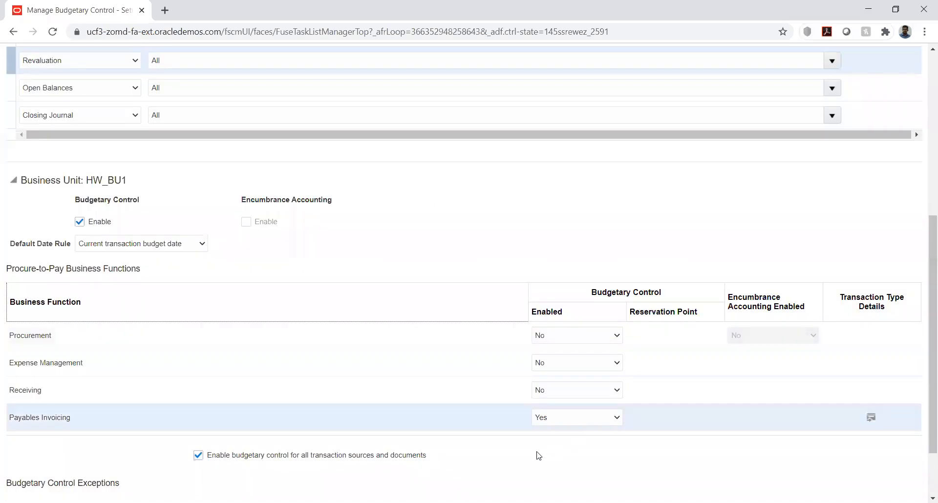
pyautogui.scroll(-2, 515, 250)
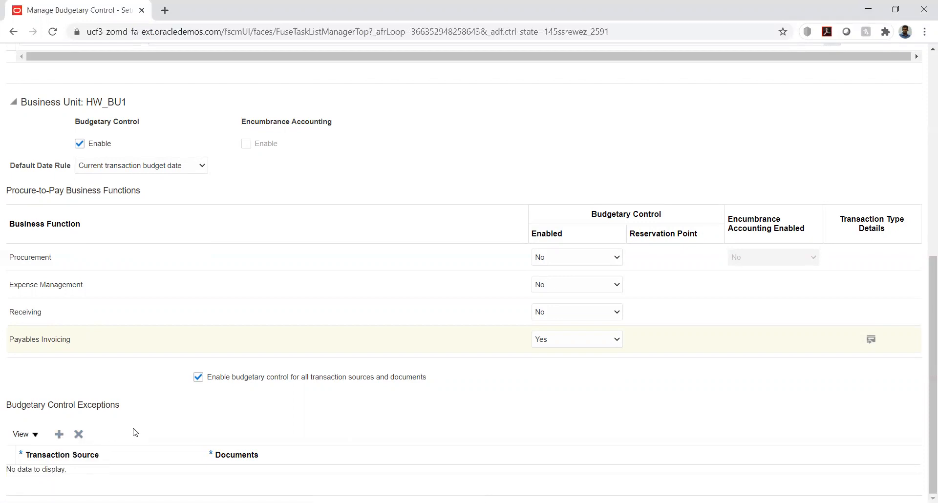
pyautogui.scroll(8, 734, 402)
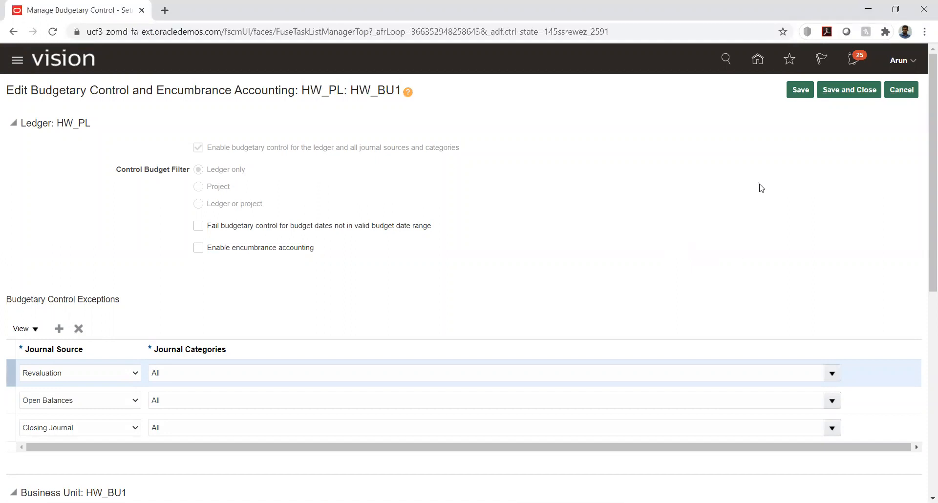
# Save the HW_PL and HW_BU1 budgetary control settings and finish the task
pyautogui.click(802, 88)
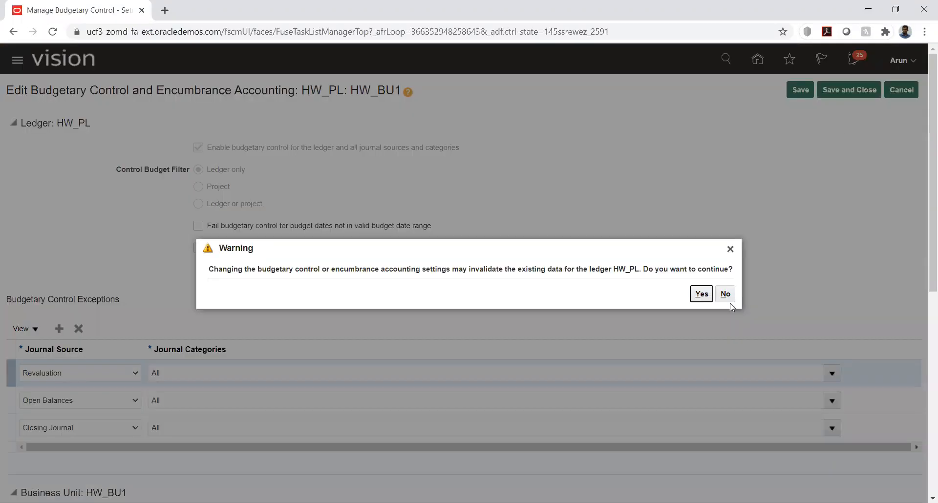
pyautogui.click(702, 295)
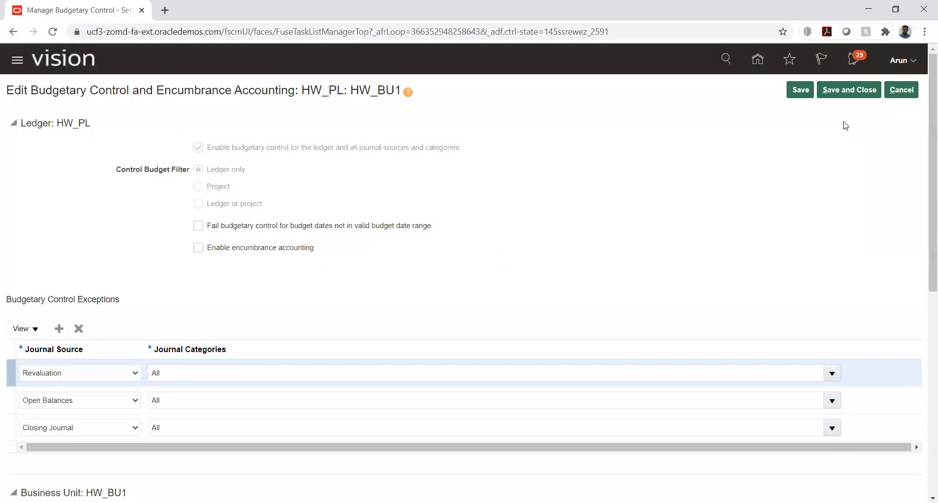
pyautogui.click(837, 97)
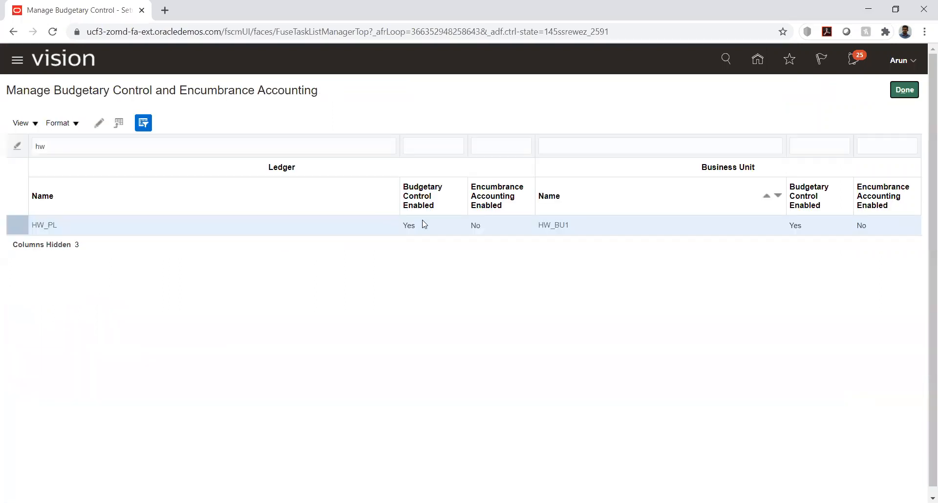
pyautogui.click(904, 91)
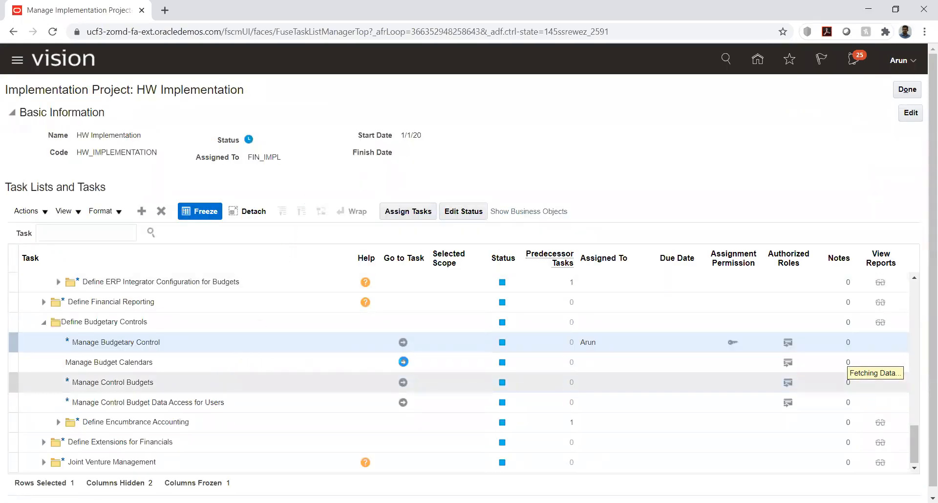
# Begin a new calendar from Manage Budget Calendars on the empty Calendar Options form
pyautogui.click(403, 363)
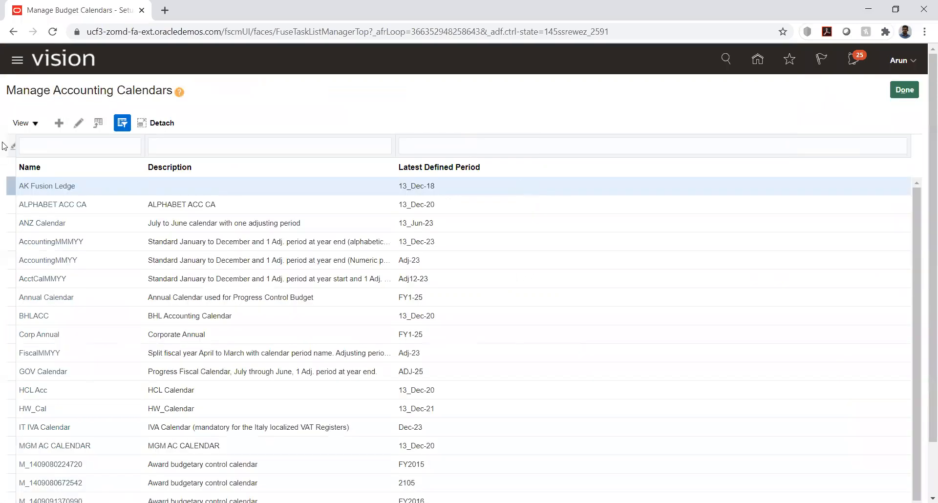
pyautogui.click(59, 124)
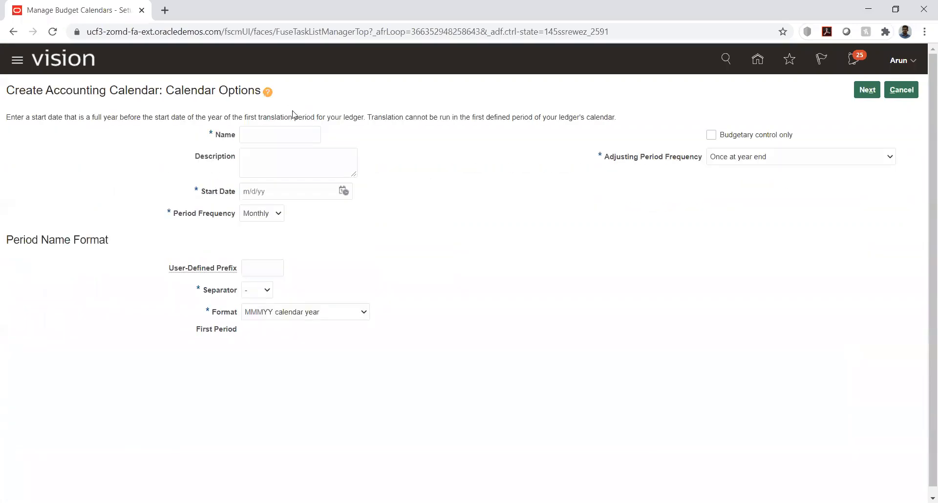
pyautogui.click(257, 137)
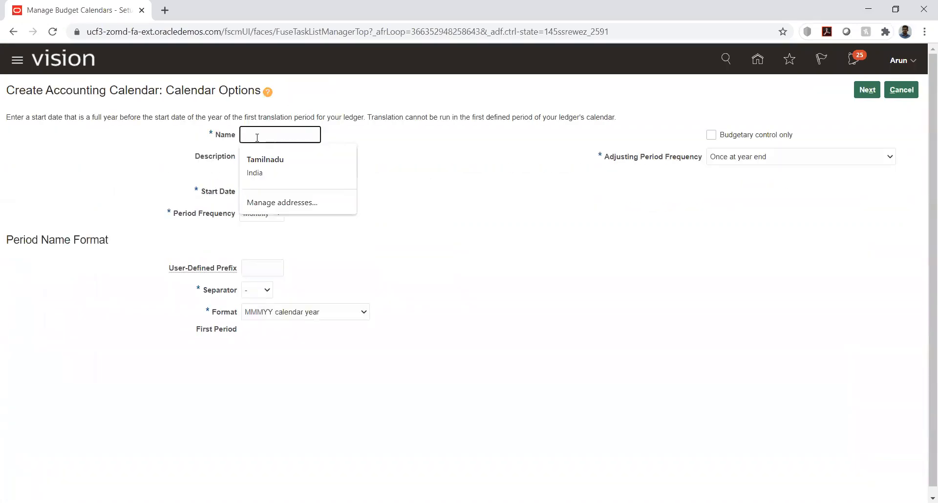
# Create calendar HW_Budget starting 7/1/20, budgetary control only, with 2 periods, and continue
pyautogui.write('HW_Budget')
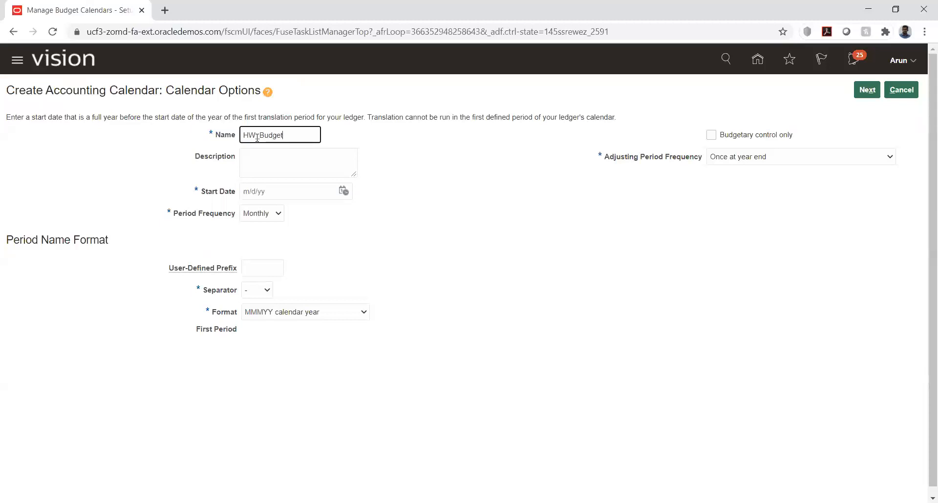
pyautogui.press('Tab')
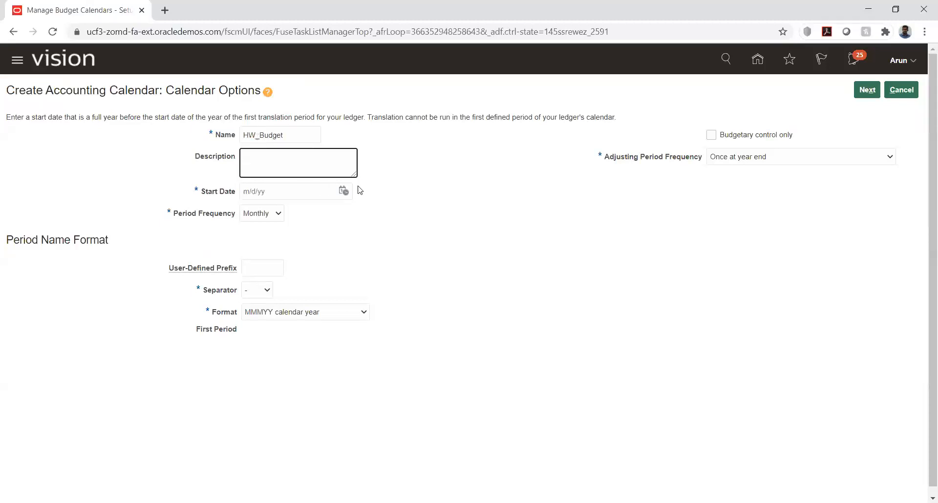
pyautogui.click(344, 191)
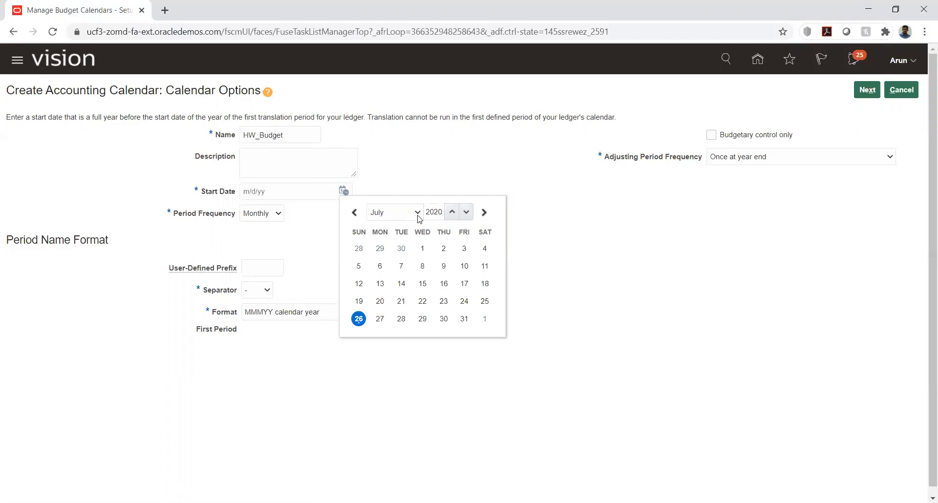
pyautogui.click(422, 248)
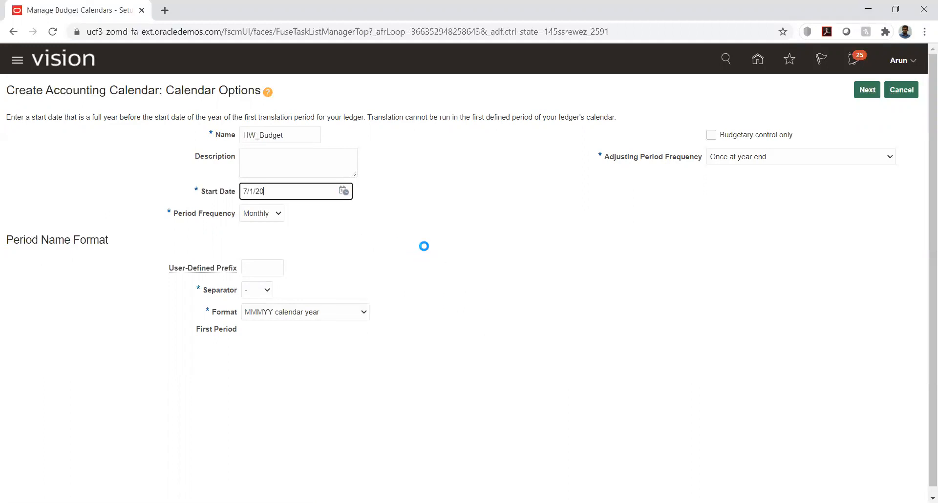
pyautogui.click(394, 201)
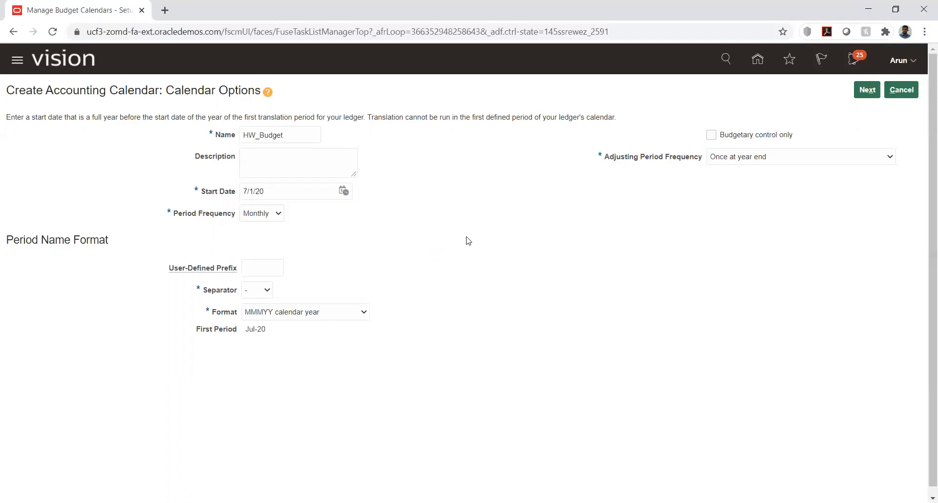
pyautogui.click(711, 137)
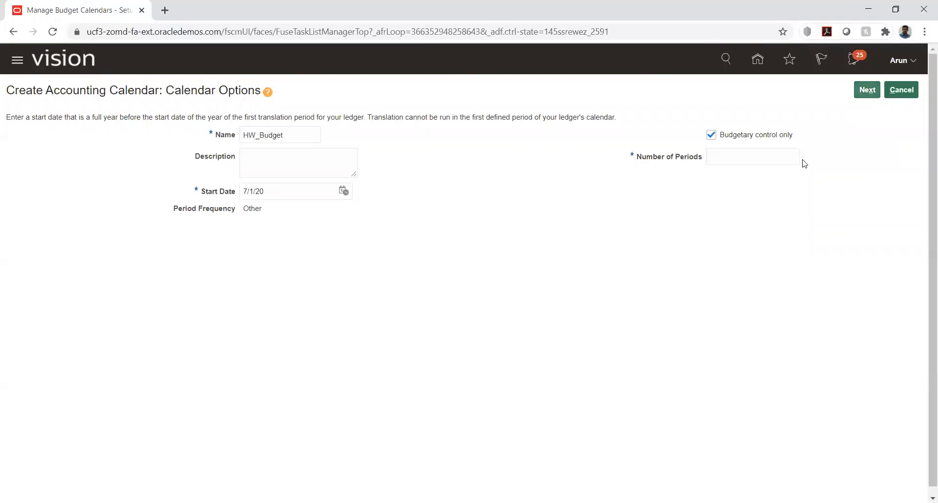
pyautogui.click(783, 153)
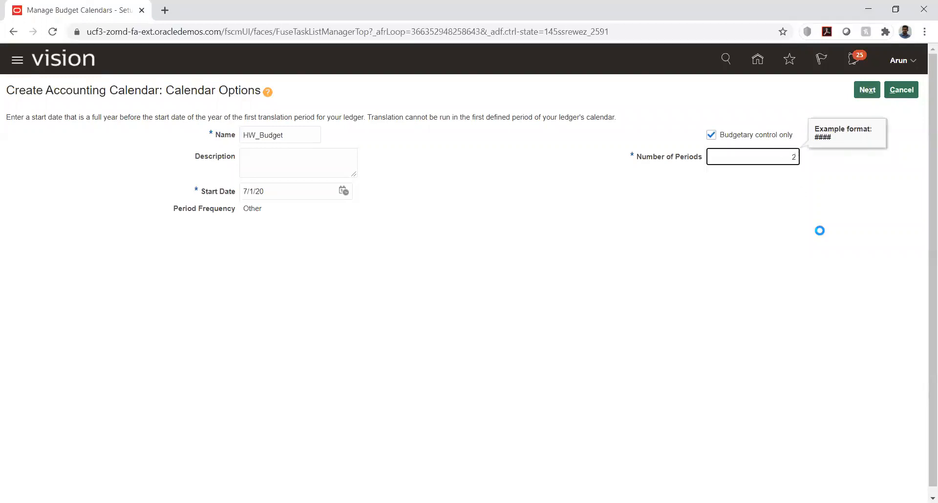
pyautogui.click(821, 228)
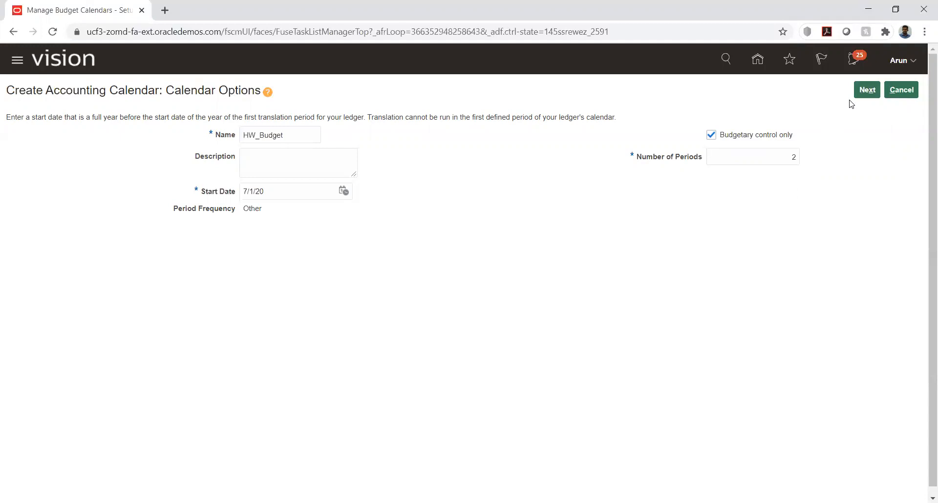
pyautogui.click(867, 92)
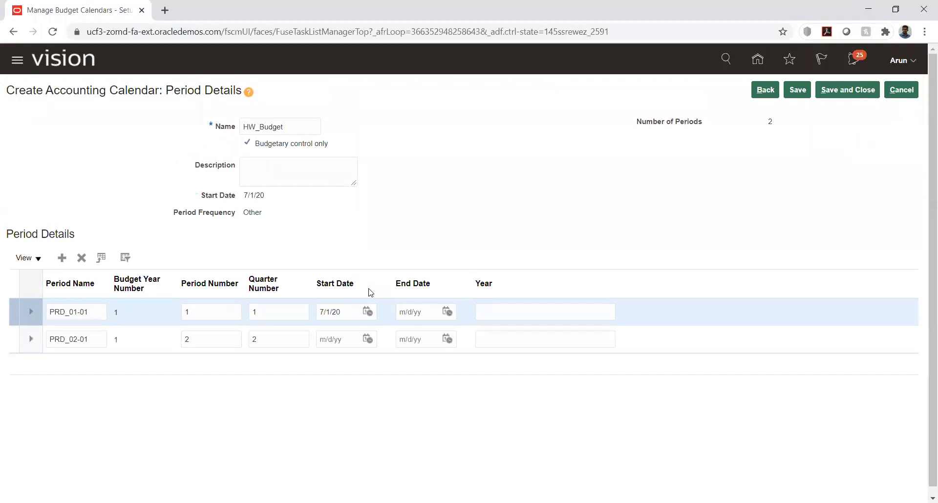
# Make period PRD_01-01 end on 9/30/20 with year 2020
pyautogui.click(447, 312)
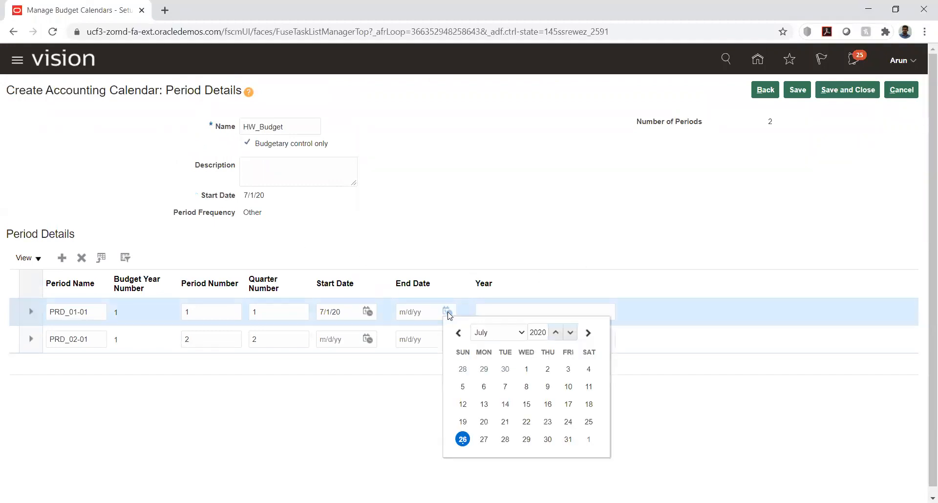
pyautogui.click(511, 332)
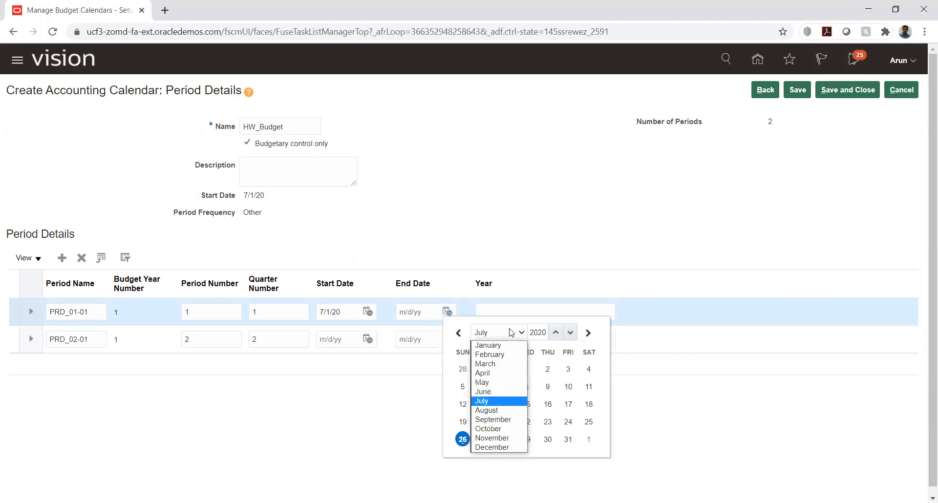
pyautogui.click(497, 421)
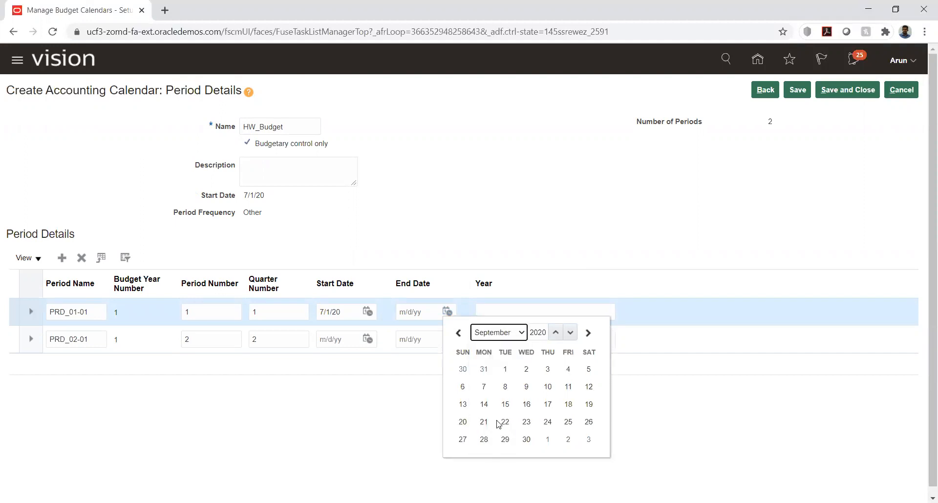
pyautogui.click(527, 440)
pyautogui.click(507, 313)
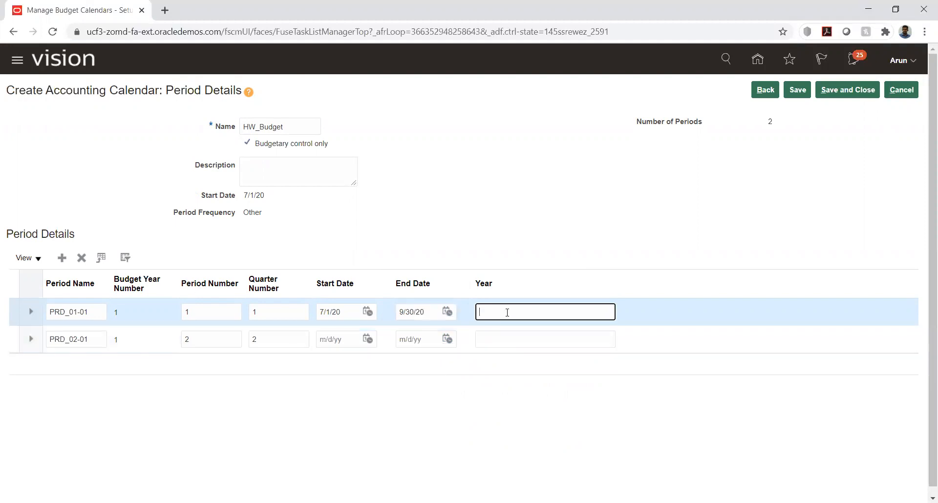
pyautogui.write('2020')
# Set PRD_02-01 to run 10/1/20–12/31/20 in year 2020, then save
pyautogui.click(368, 339)
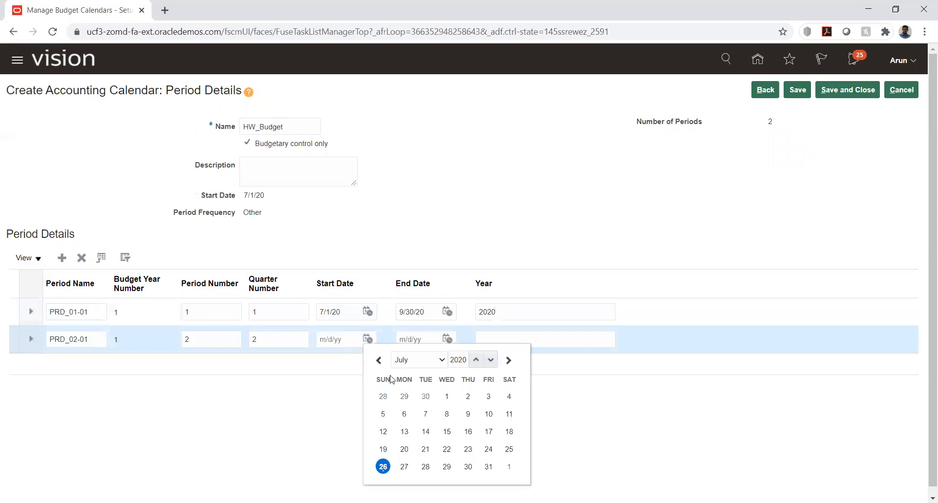
pyautogui.click(420, 360)
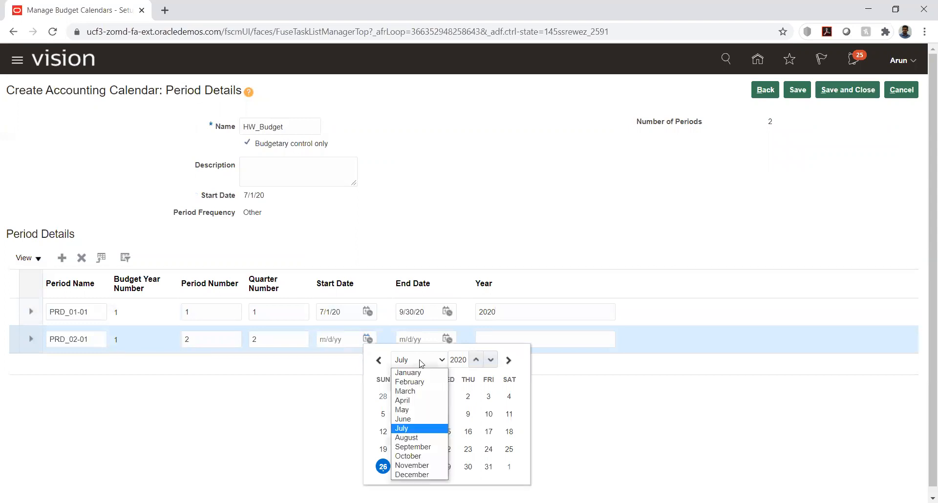
pyautogui.click(410, 456)
pyautogui.click(467, 397)
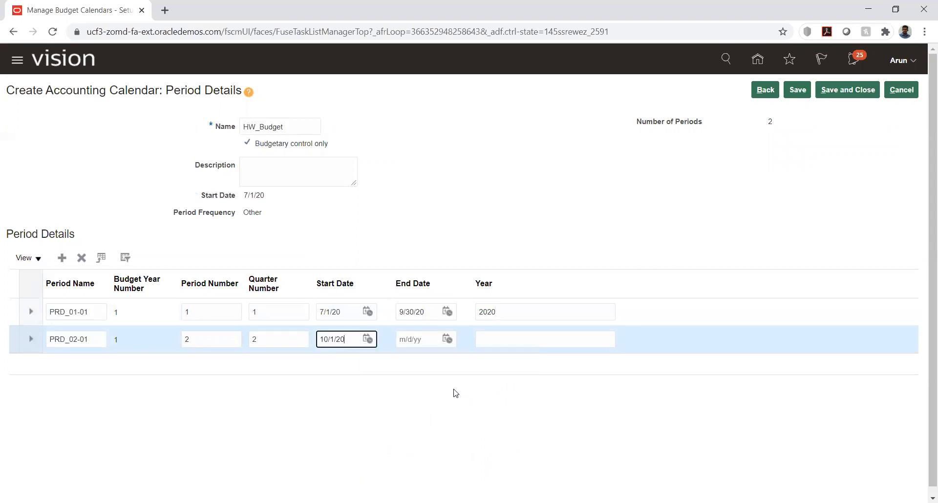
pyautogui.click(447, 340)
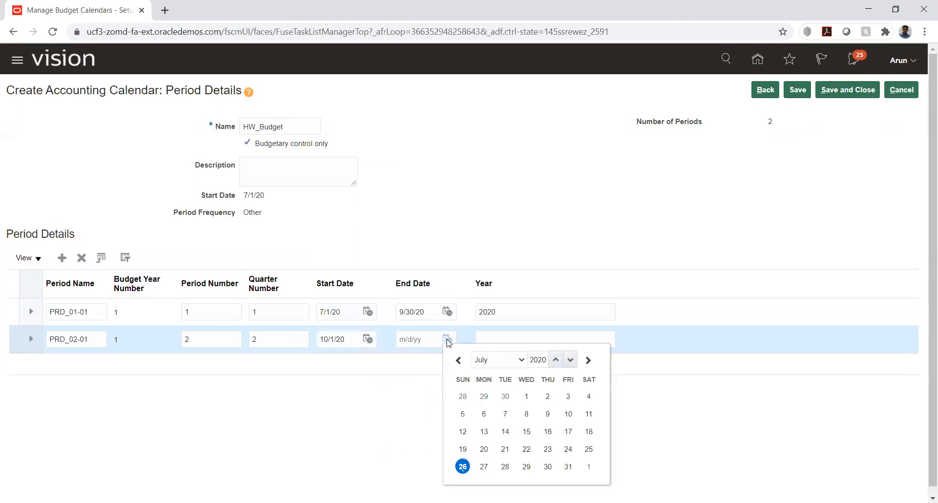
pyautogui.click(512, 360)
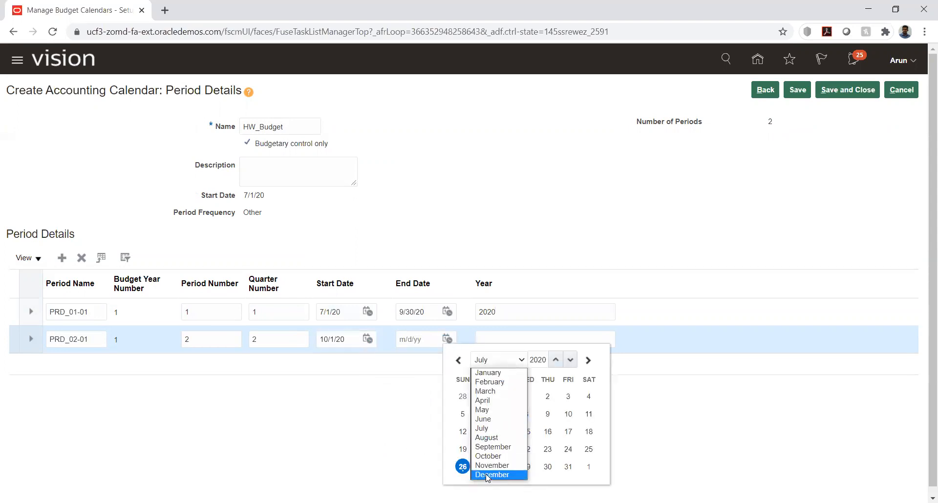
pyautogui.click(486, 474)
pyautogui.click(548, 466)
pyautogui.click(496, 339)
pyautogui.write('2020')
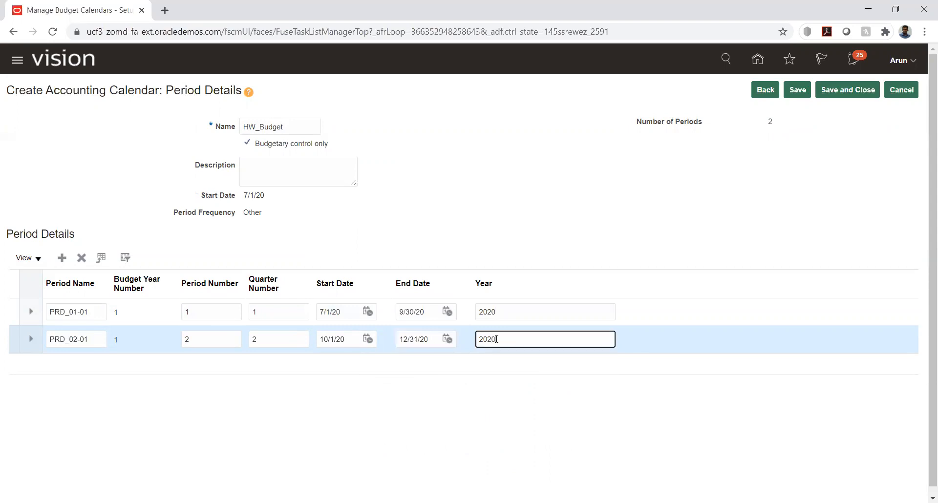
pyautogui.click(549, 403)
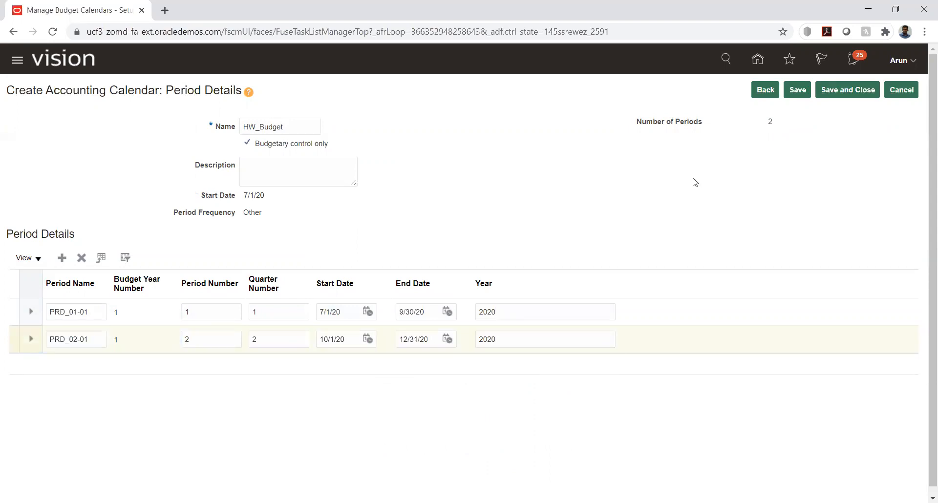
pyautogui.click(797, 90)
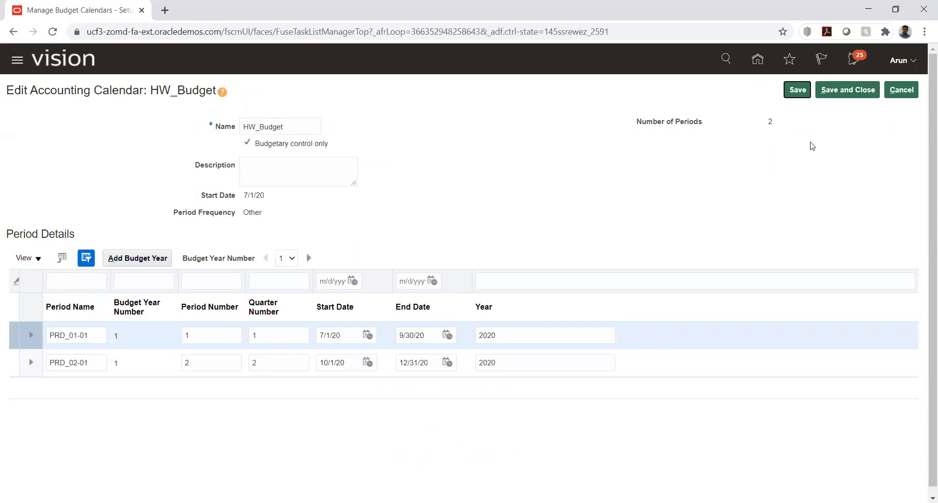
# Save and close HW_Budget, then finish with Manage Accounting Calendars
pyautogui.click(139, 263)
pyautogui.click(846, 90)
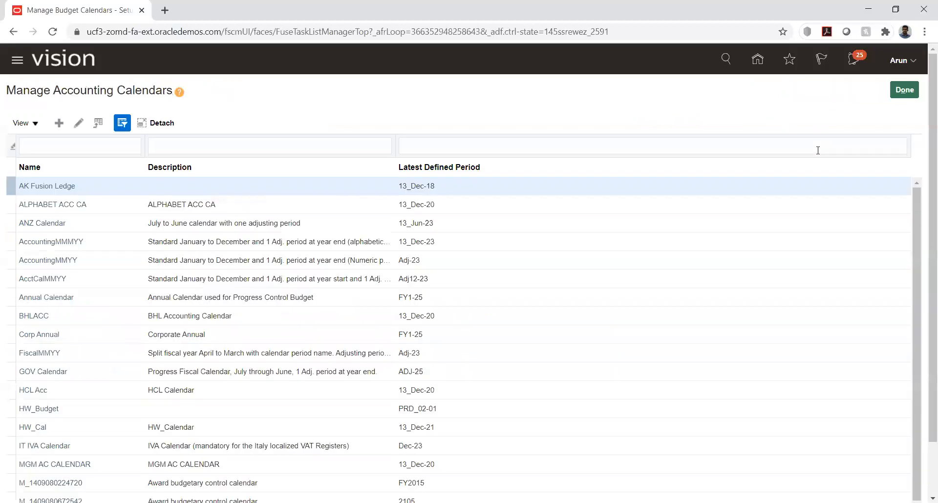
pyautogui.click(908, 89)
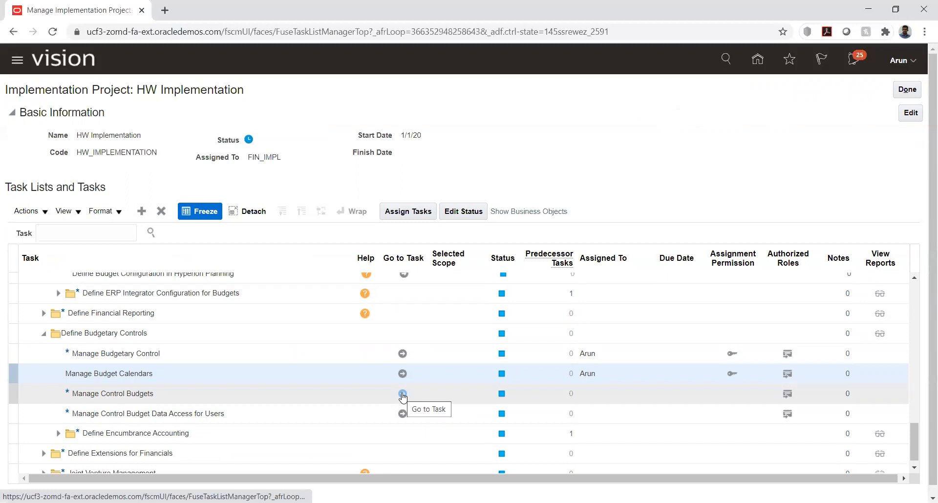
# Open Manage Control Budgets and start a new control budget
pyautogui.click(402, 394)
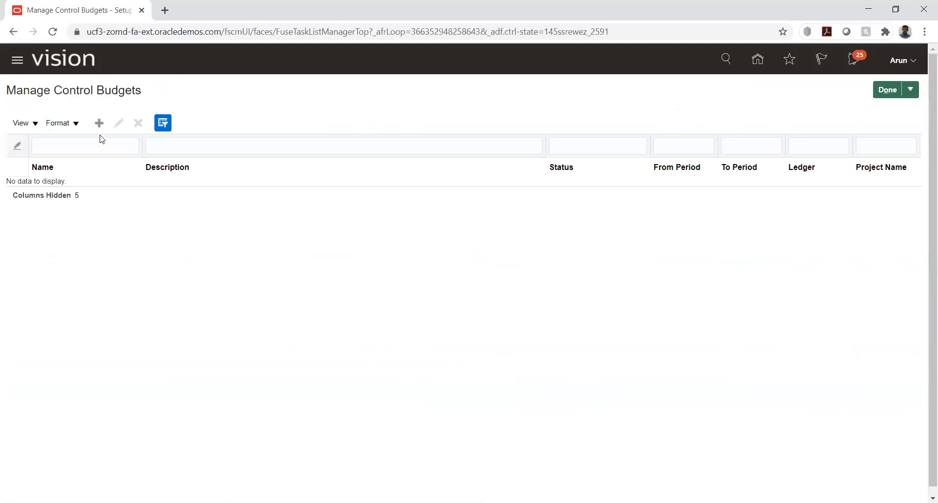
pyautogui.click(99, 123)
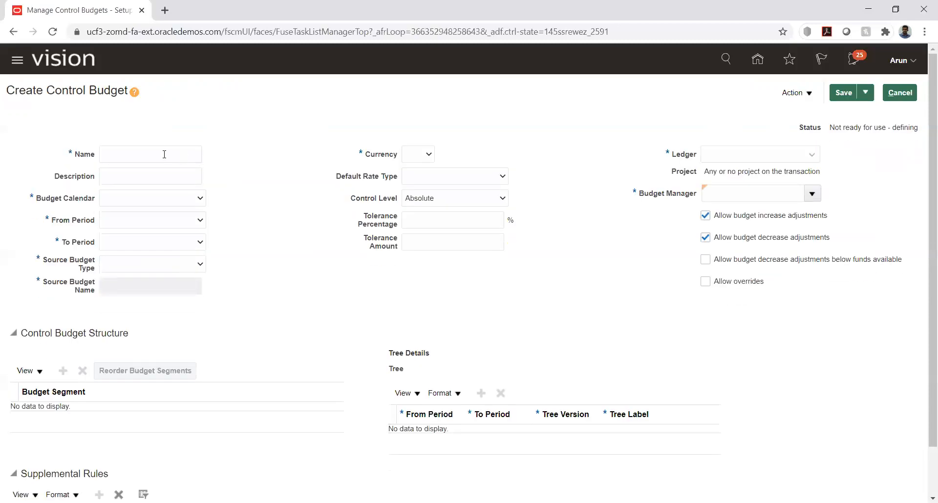
# Enter HW_Budgets as the control budget's name and copy it into the description
pyautogui.click(164, 154)
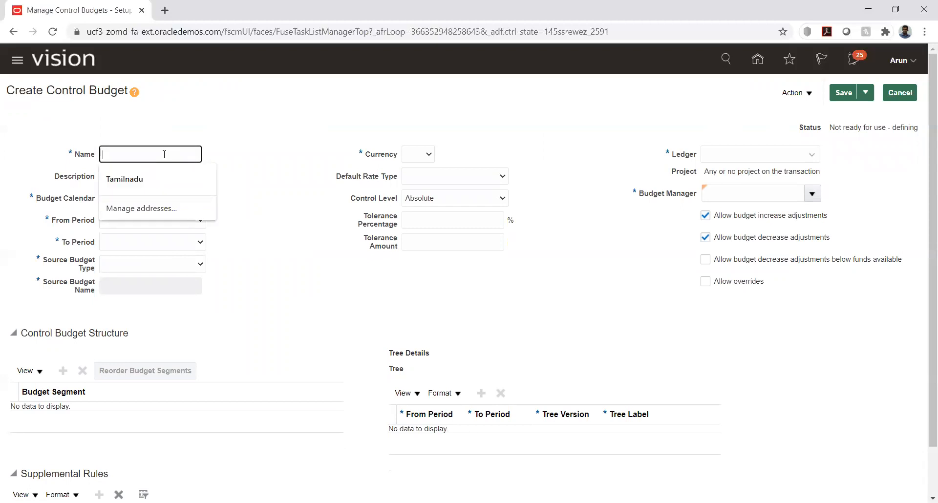
pyautogui.write('HW_Budgets')
pyautogui.press('Tab')
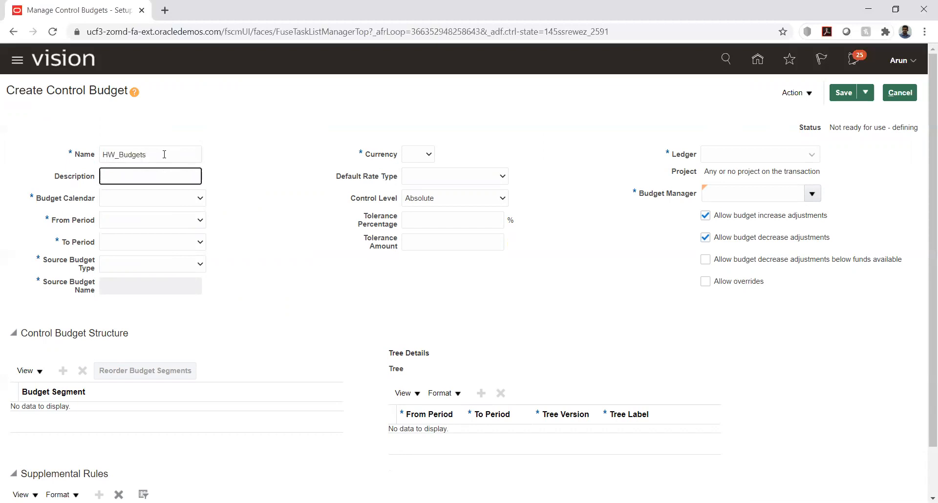
pyautogui.doubleClick(163, 154)
pyautogui.hotkey('ctrl', 'c')
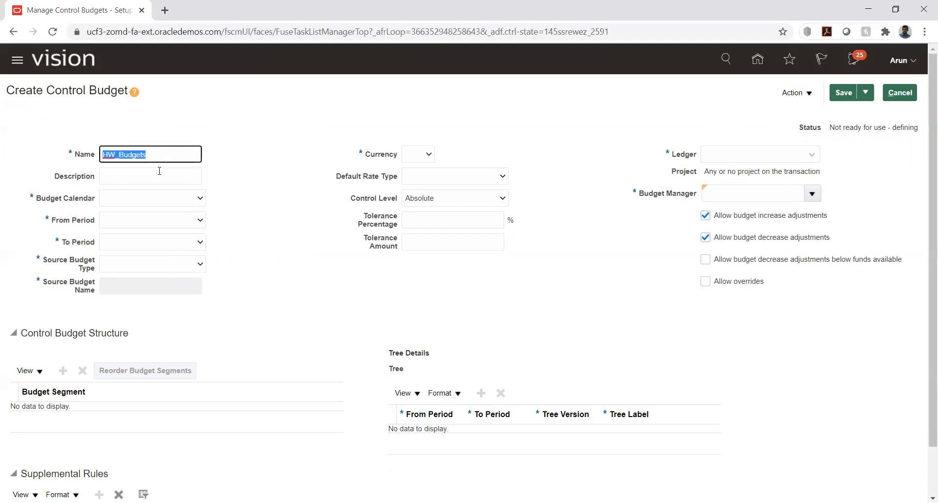
pyautogui.click(159, 171)
pyautogui.hotkey('ctrl', 'v')
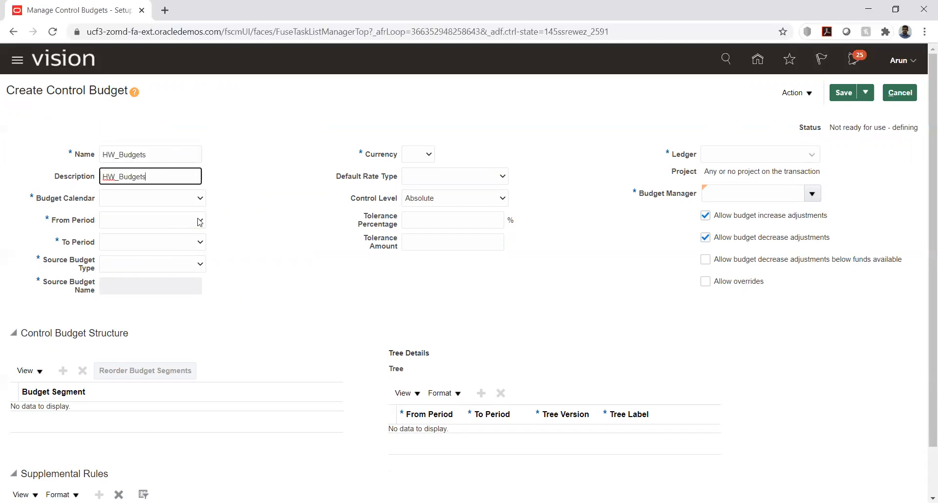
# Choose budget calendar HW_Budget with periods PRD_01-01 through PRD_02-01
pyautogui.click(182, 199)
pyautogui.press('h')
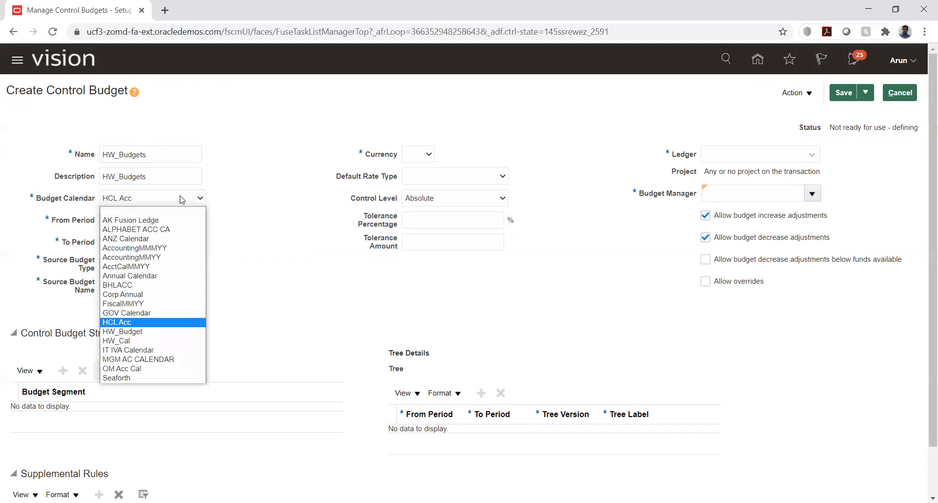
pyautogui.press('w')
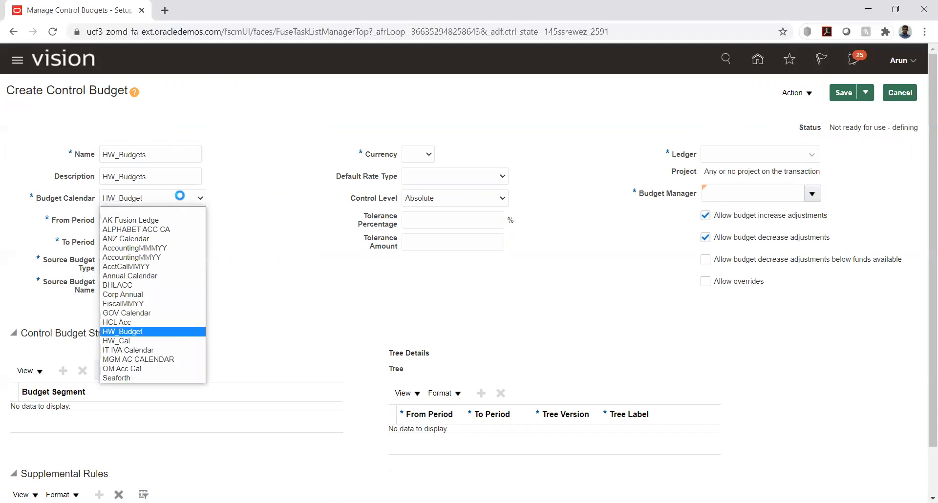
pyautogui.press('Return')
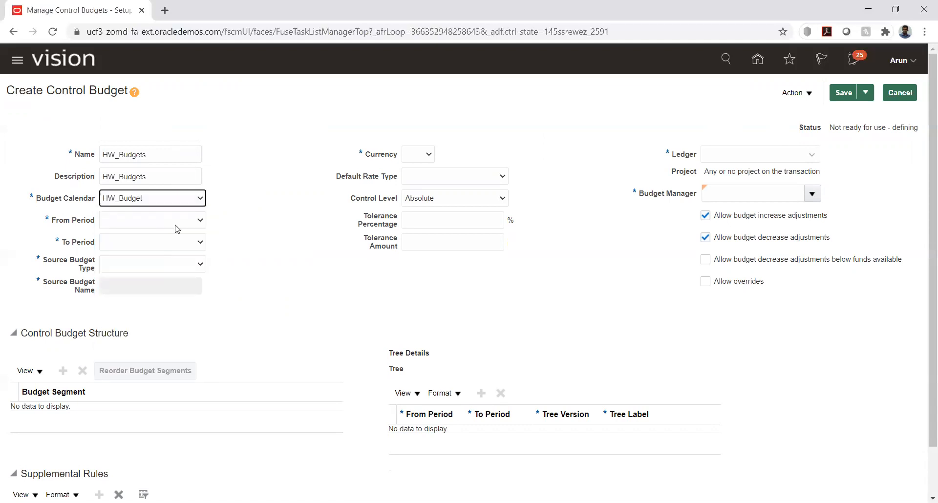
pyautogui.click(181, 218)
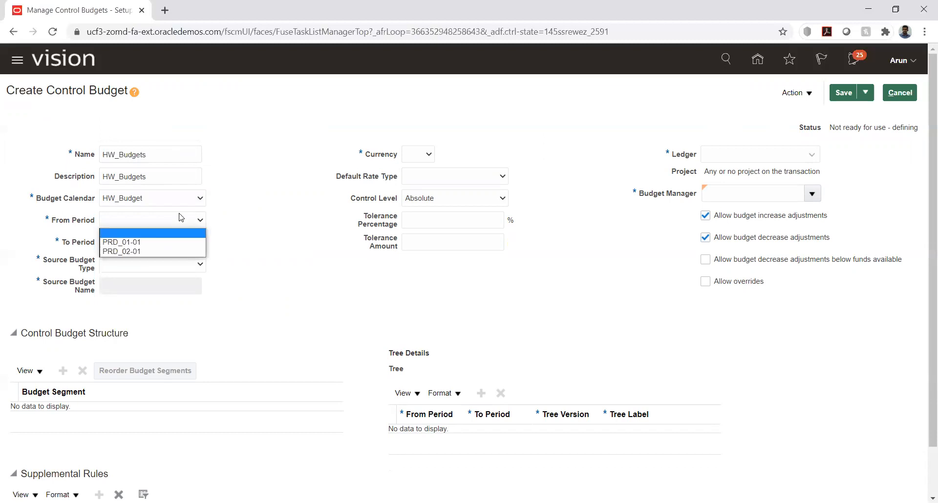
pyautogui.click(148, 242)
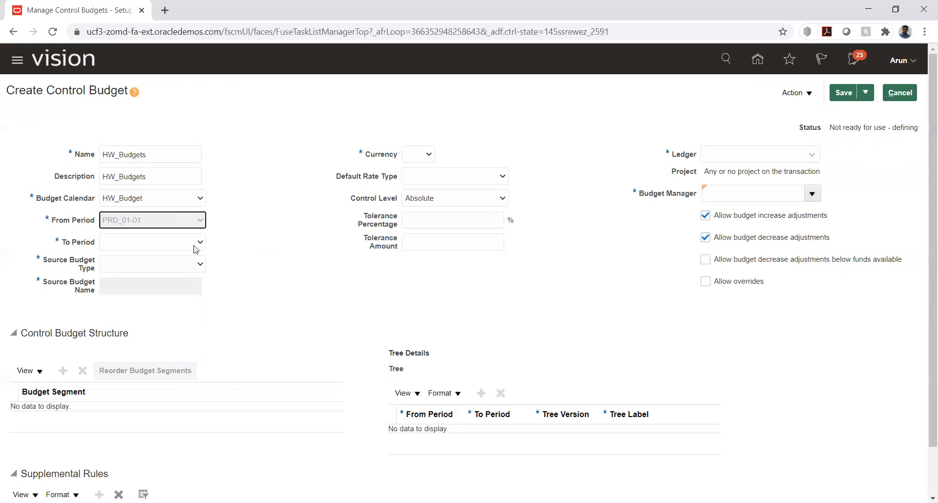
pyautogui.click(194, 247)
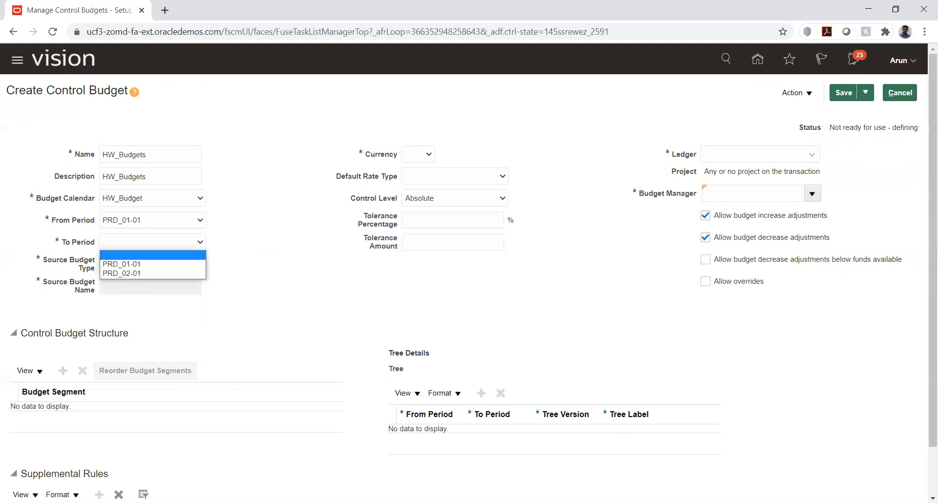
pyautogui.click(170, 274)
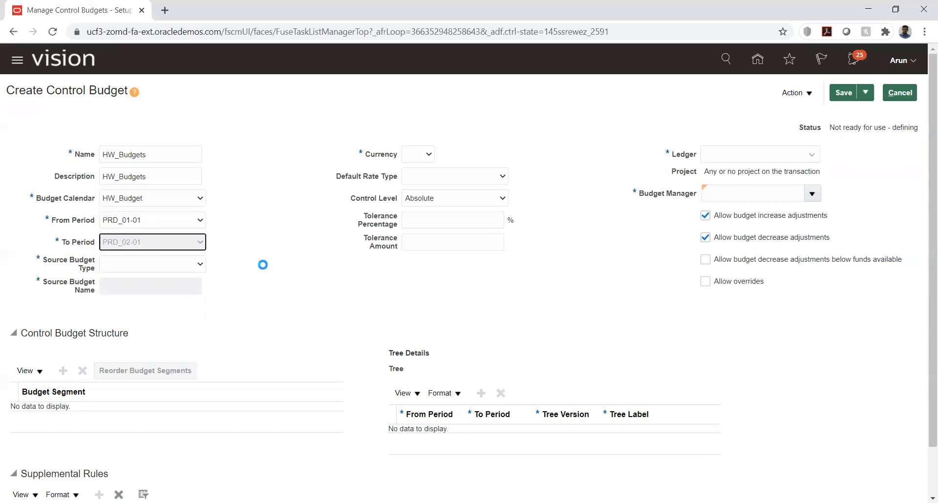
pyautogui.click(194, 266)
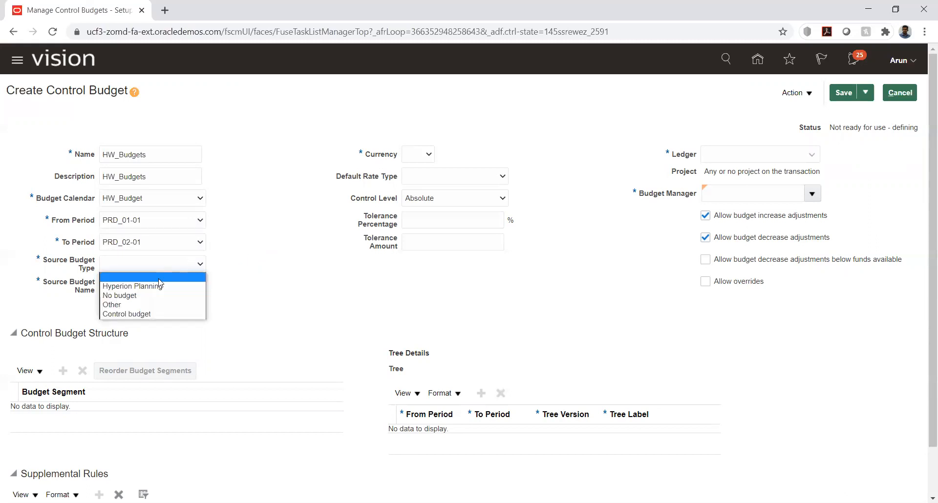
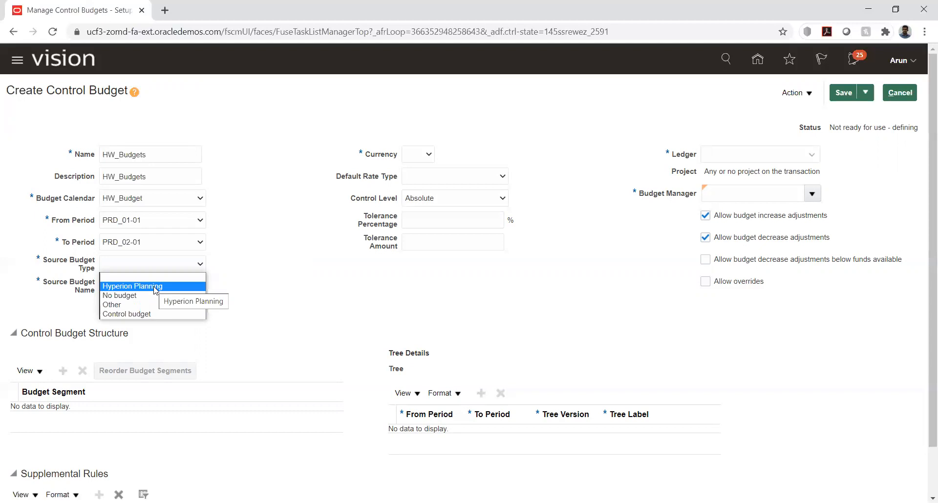
# Try Hyperion Planning, then Other as the source budget type, and pick USD currency
pyautogui.click(155, 290)
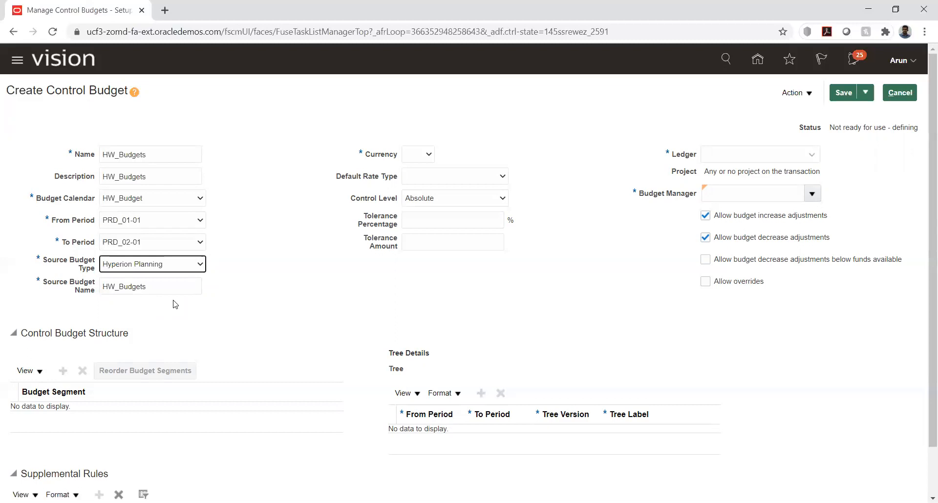
pyautogui.click(192, 266)
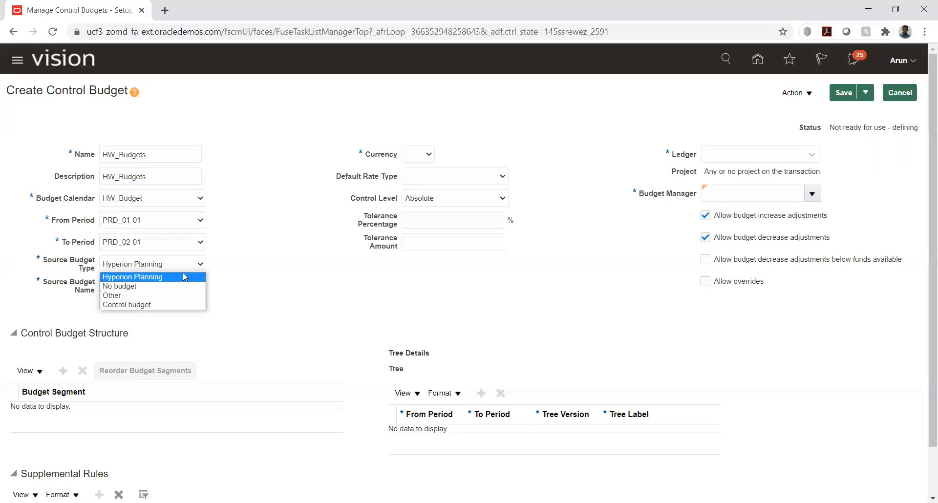
pyautogui.click(167, 295)
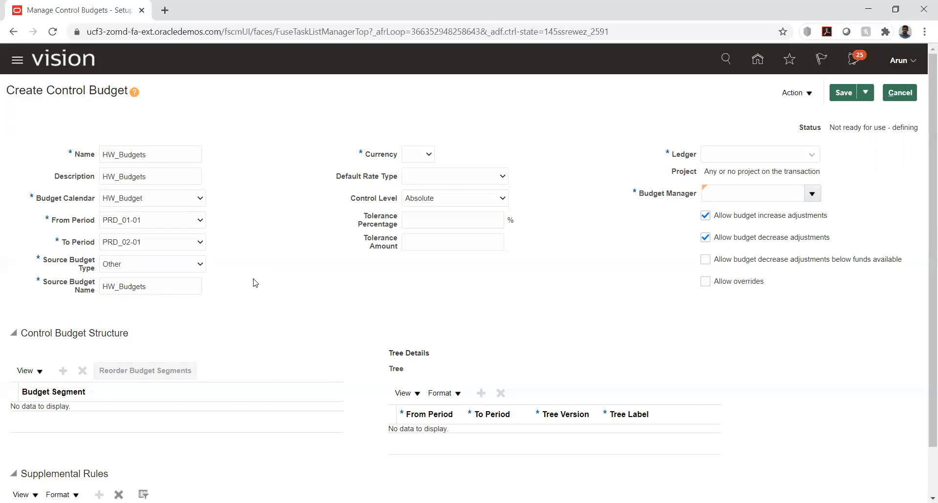
pyautogui.click(200, 266)
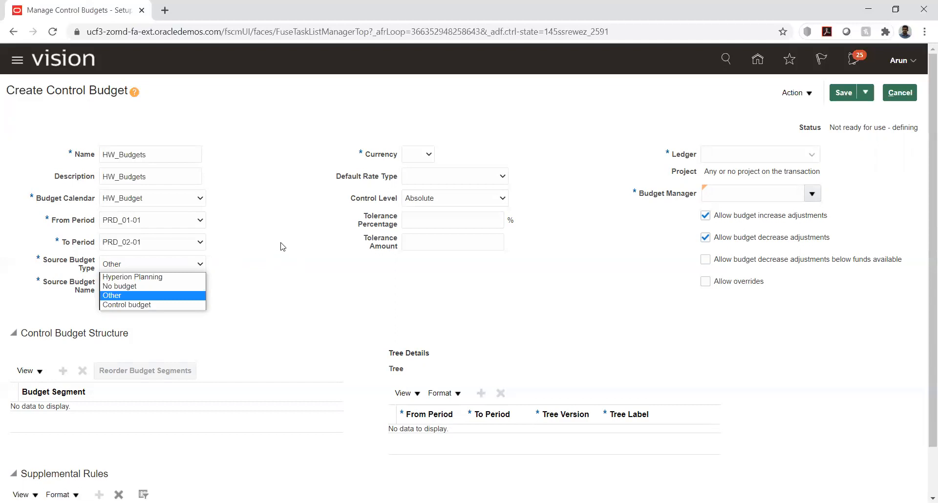
pyautogui.click(281, 247)
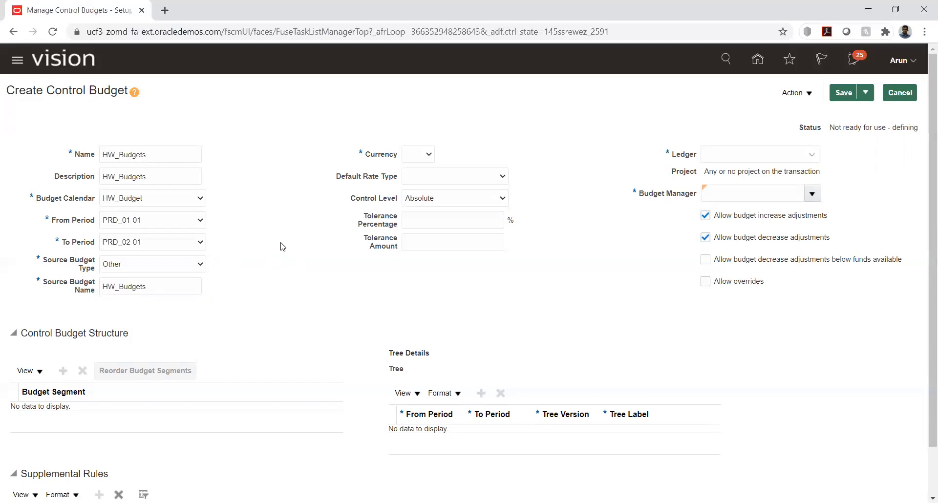
pyautogui.click(422, 154)
pyautogui.click(438, 177)
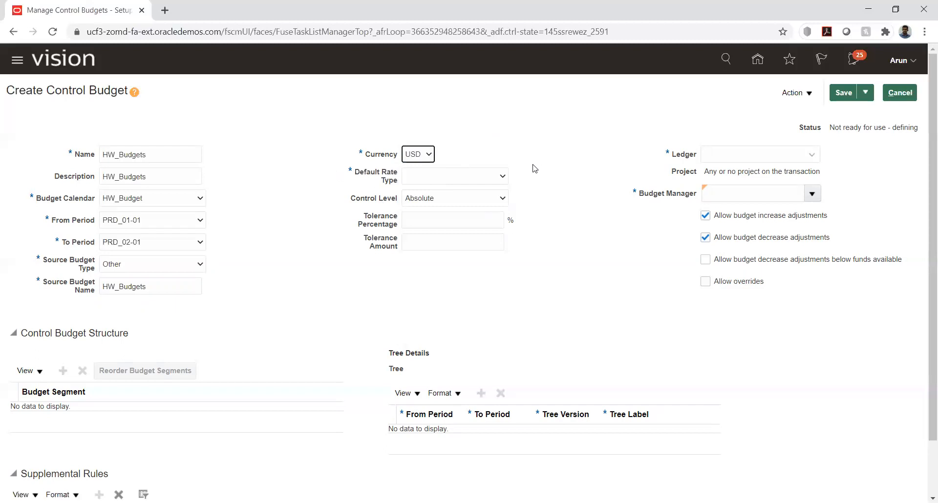
# Switch the source budget type to Control budget, then back to Other, confirming the change
pyautogui.click(195, 265)
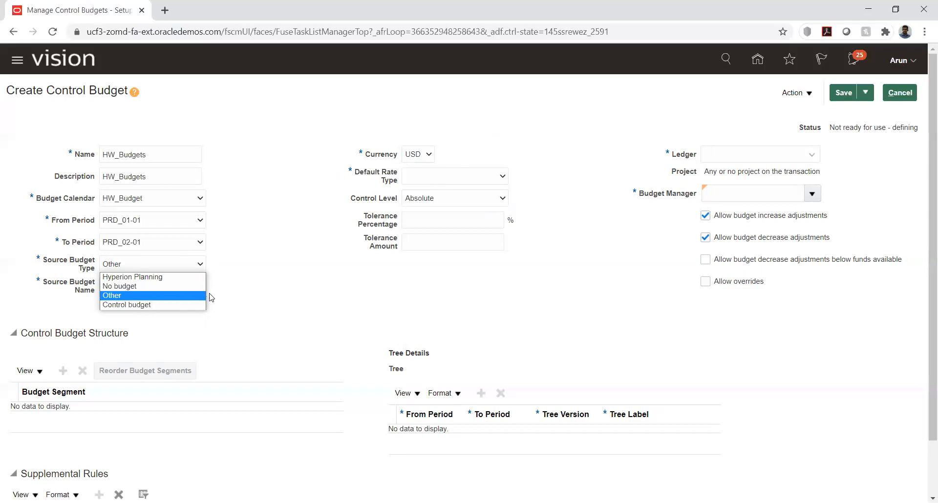
pyautogui.click(174, 304)
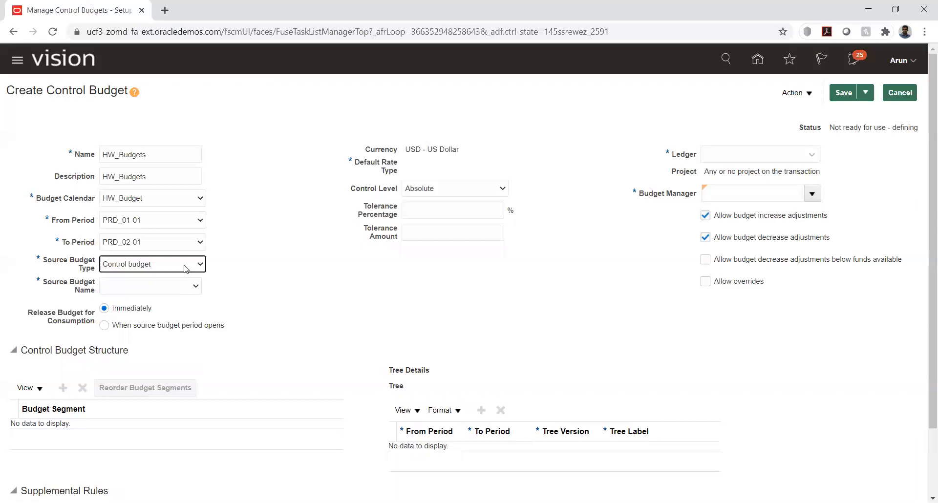
pyautogui.click(200, 264)
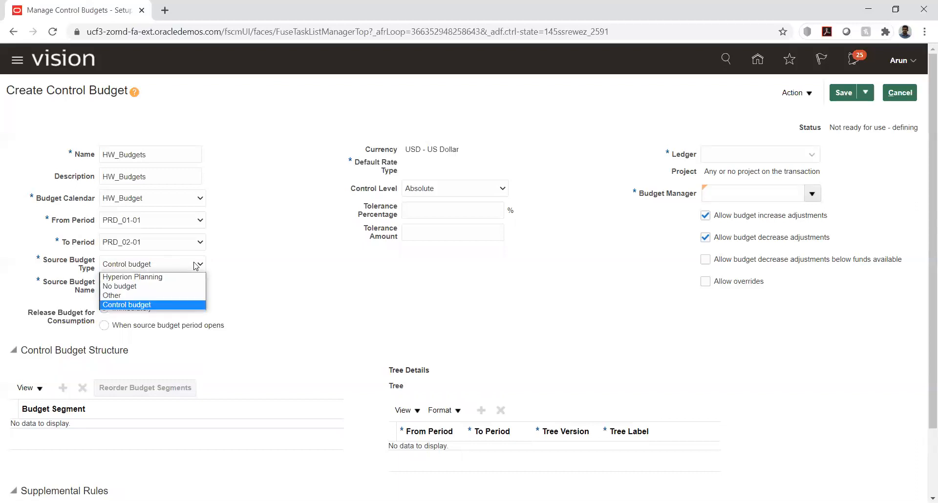
pyautogui.click(244, 273)
pyautogui.click(188, 288)
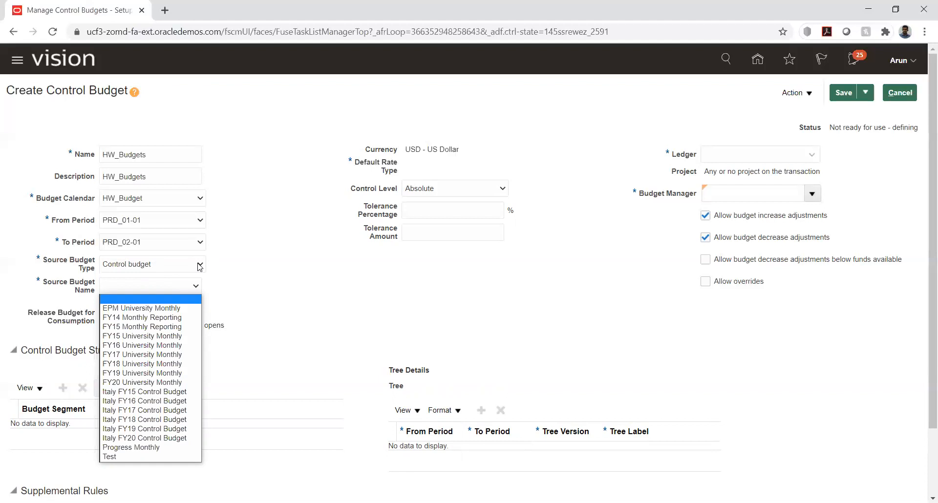
pyautogui.click(200, 266)
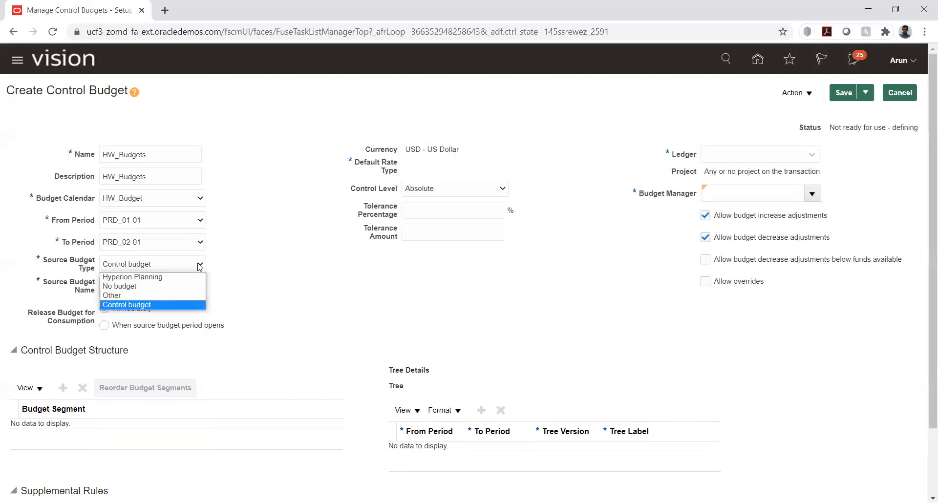
pyautogui.click(141, 296)
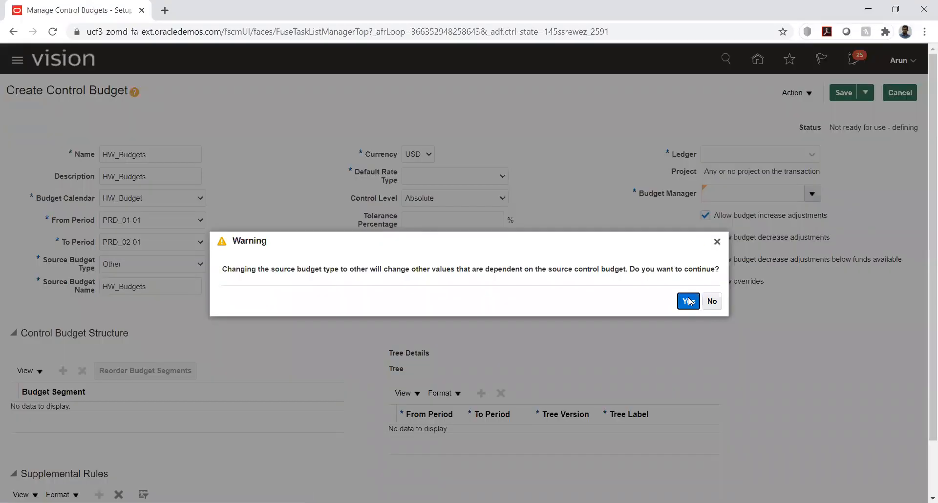
pyautogui.click(689, 301)
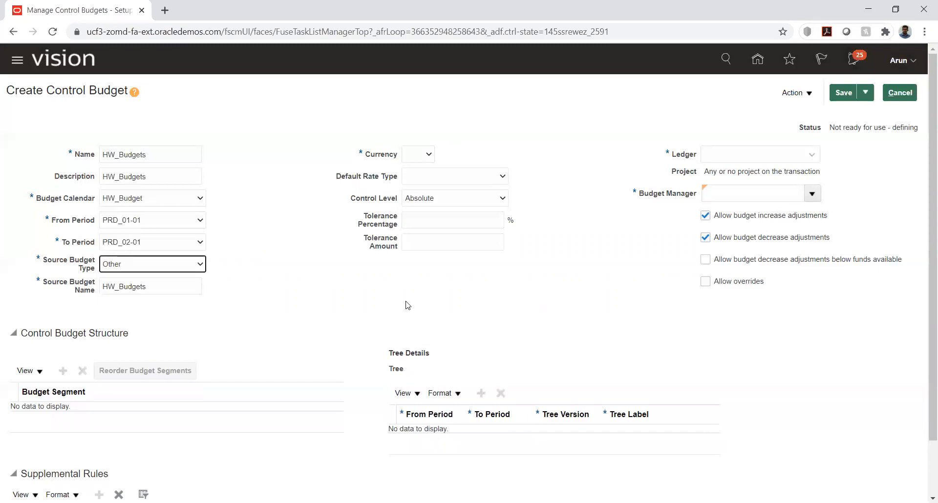
# Set currency to USD and default rate type to Corporate, keeping control level Absolute
pyautogui.click(422, 155)
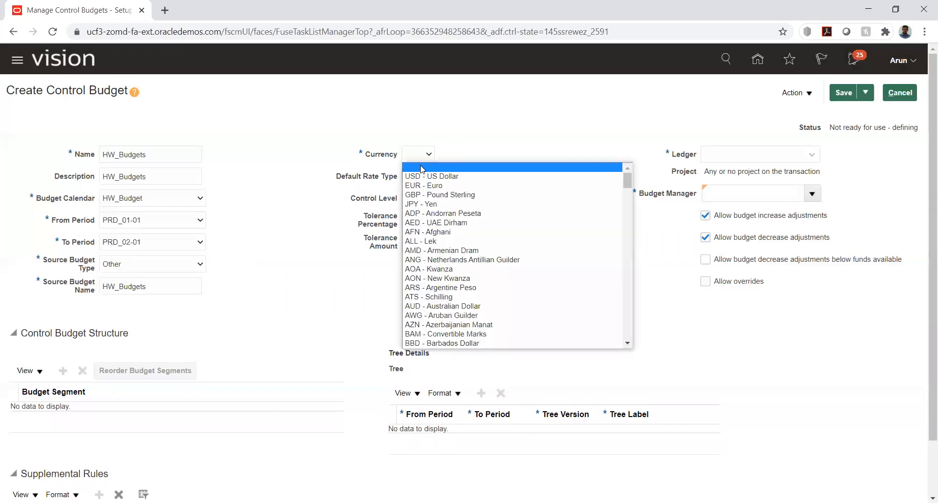
pyautogui.click(422, 174)
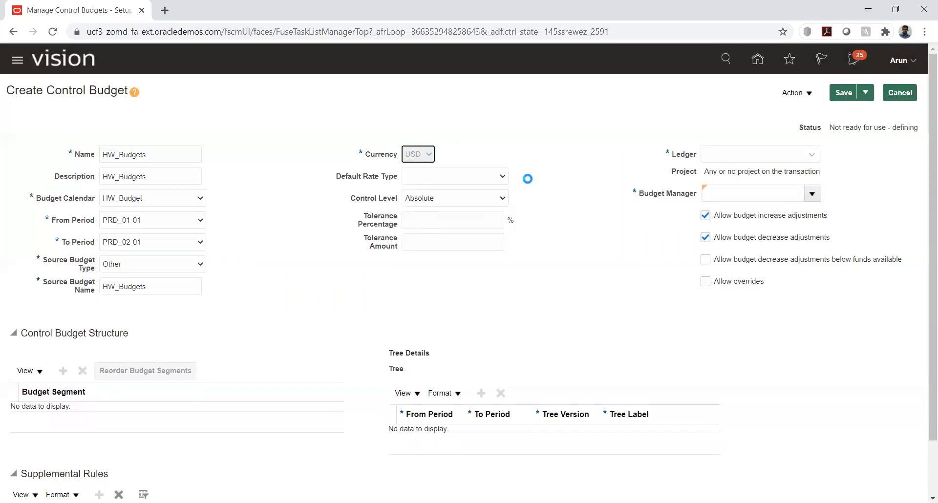
pyautogui.click(503, 179)
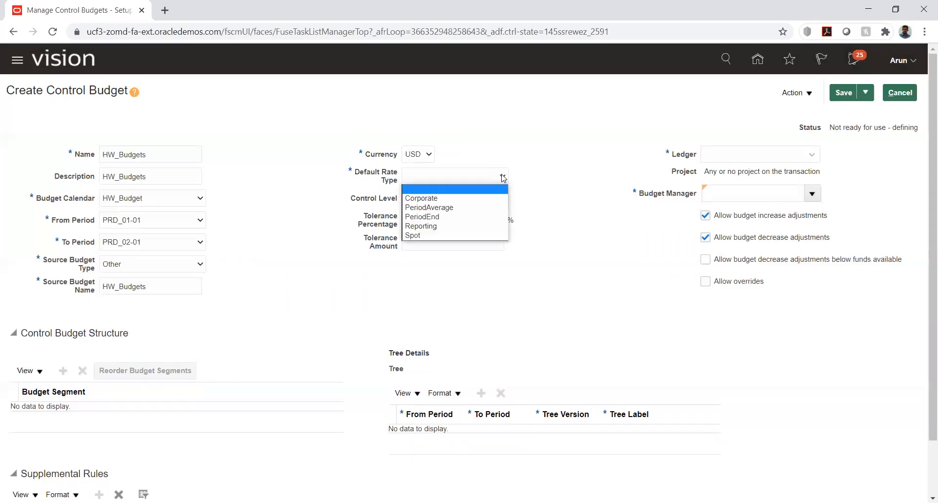
pyautogui.click(466, 196)
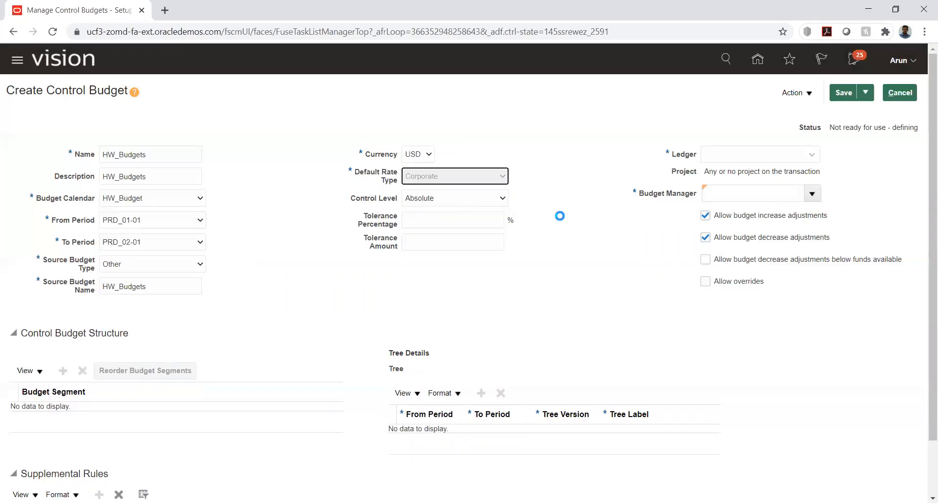
pyautogui.click(496, 199)
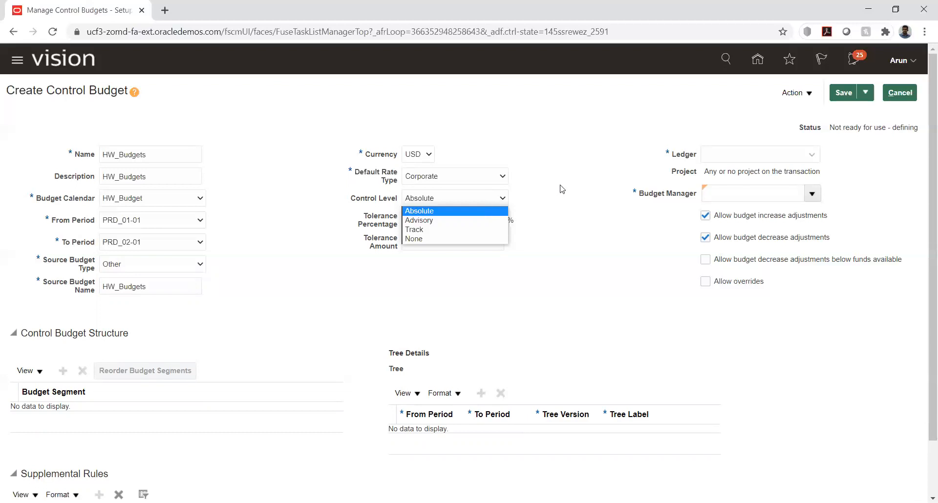
pyautogui.click(432, 216)
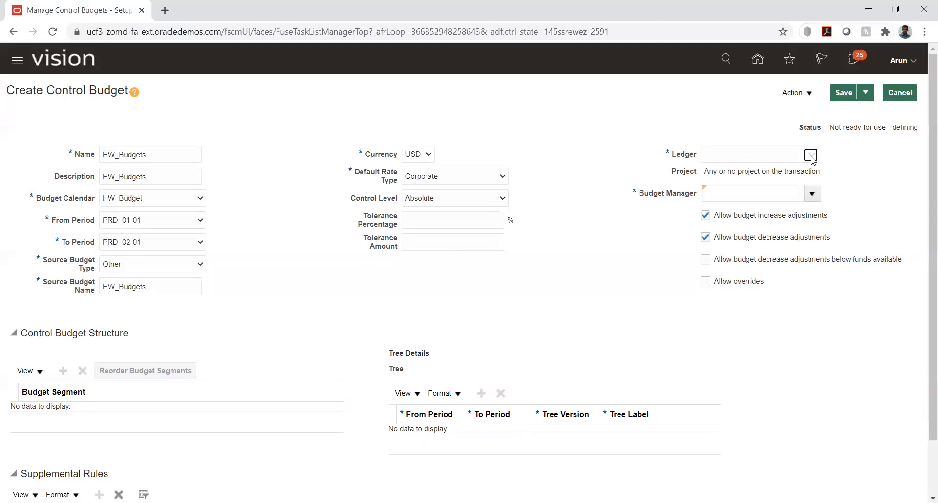
pyautogui.click(805, 156)
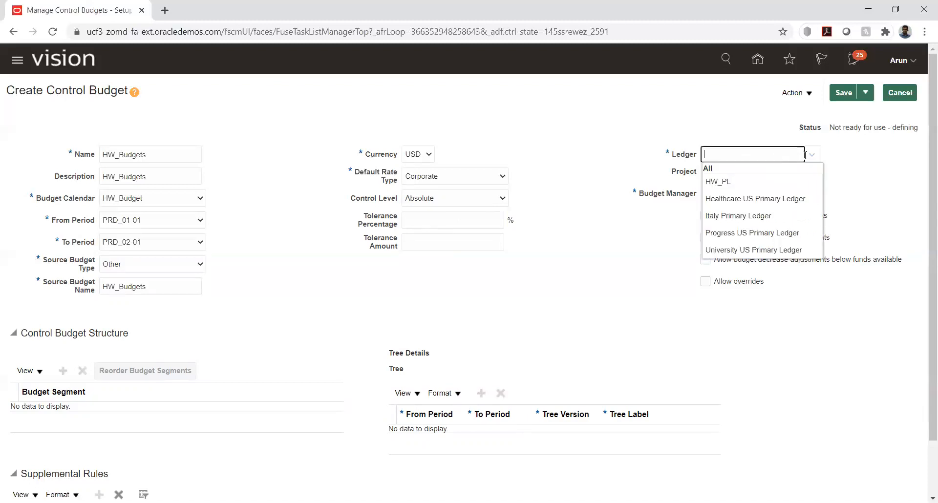
pyautogui.click(715, 184)
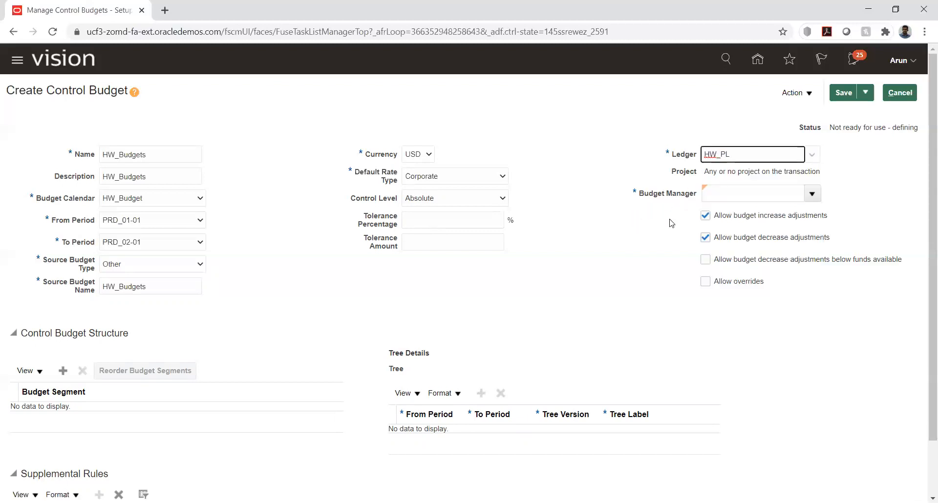
pyautogui.click(812, 194)
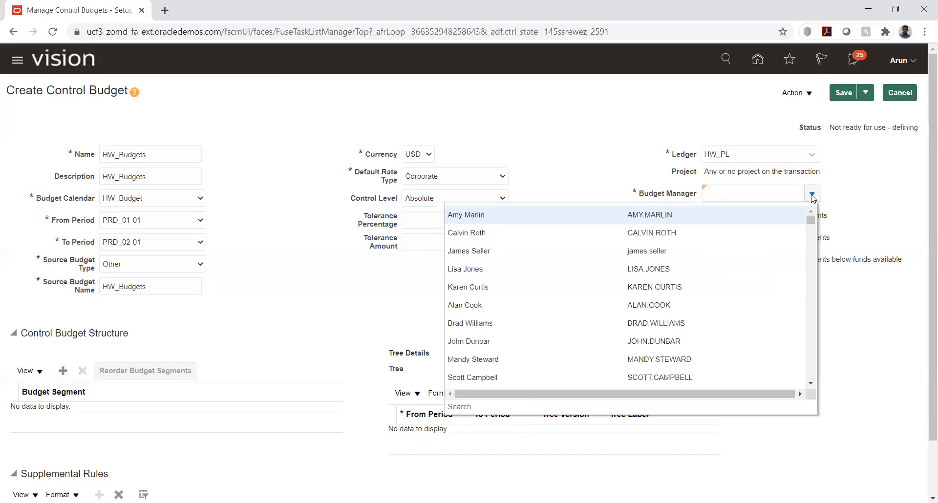
pyautogui.click(458, 407)
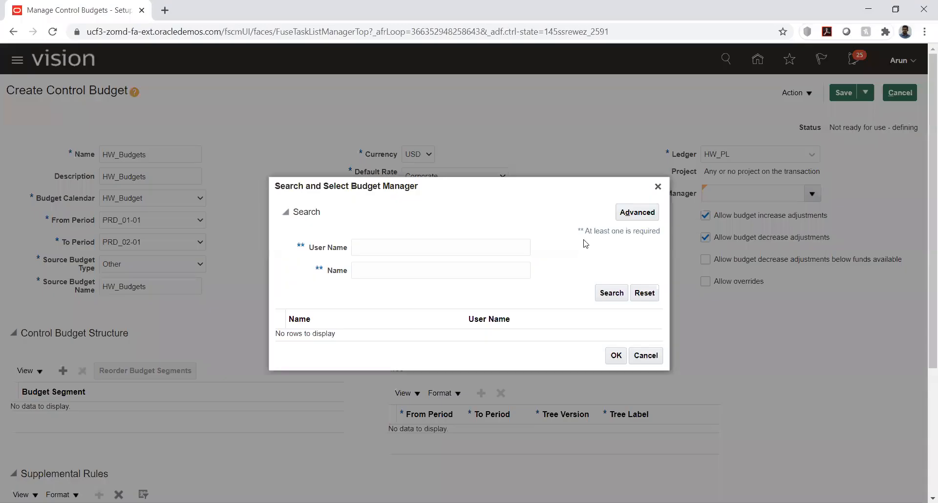
pyautogui.click(423, 248)
pyautogui.write('Arun')
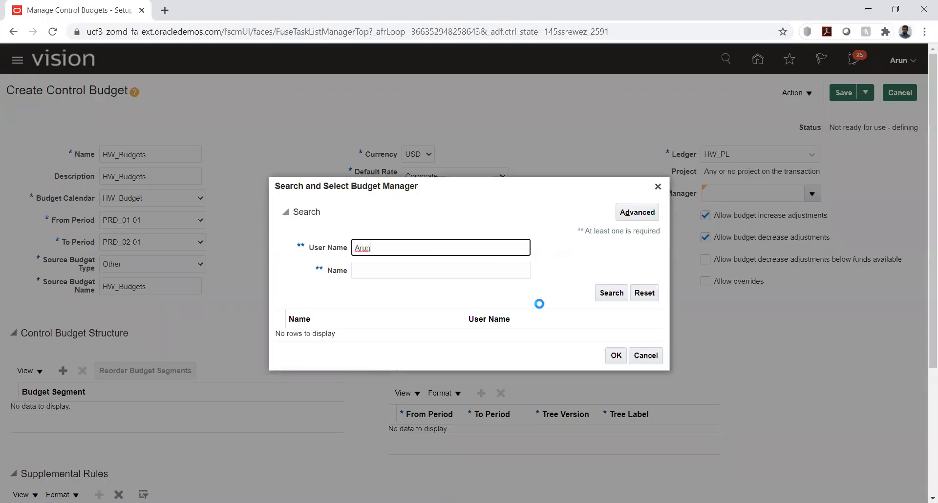
pyautogui.click(608, 293)
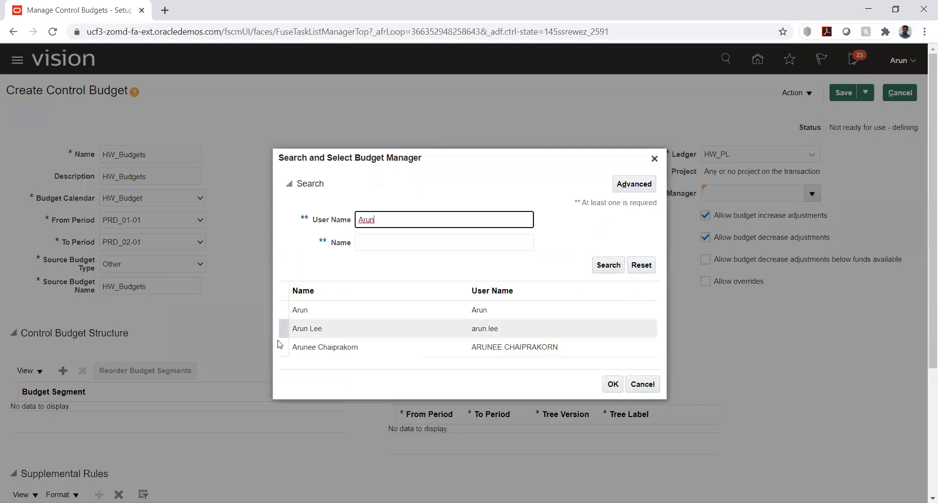
pyautogui.click(315, 311)
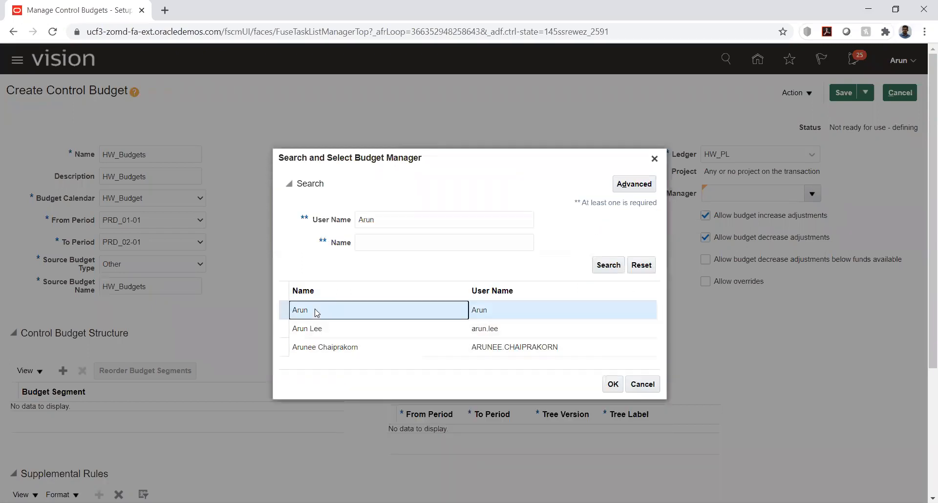
pyautogui.click(613, 384)
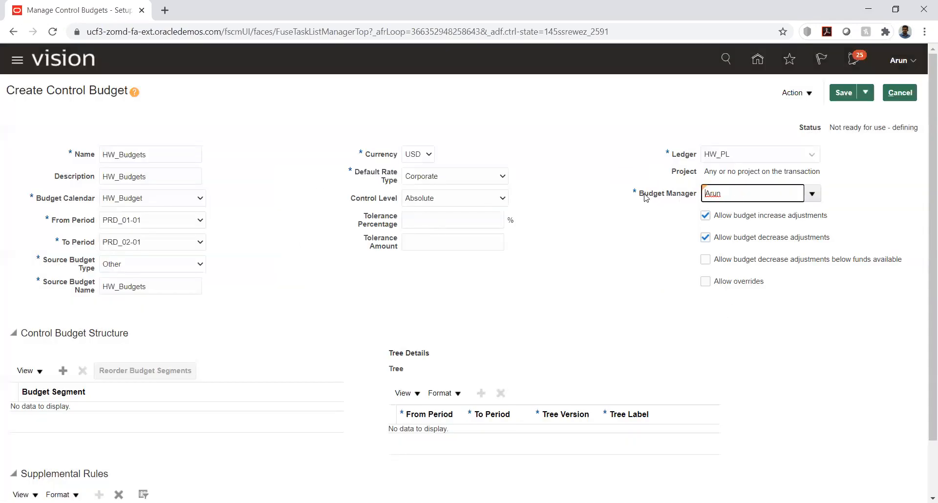
pyautogui.moveTo(644, 194); pyautogui.dragTo(699, 193)
pyautogui.click(657, 231)
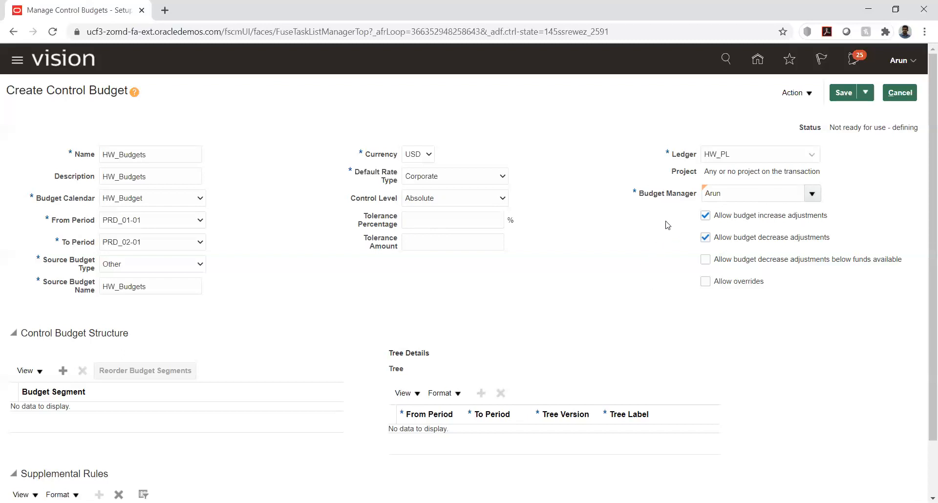
# Add a blank budget segment row to the Control Budget Structure table
pyautogui.scroll(-1, 668, 226)
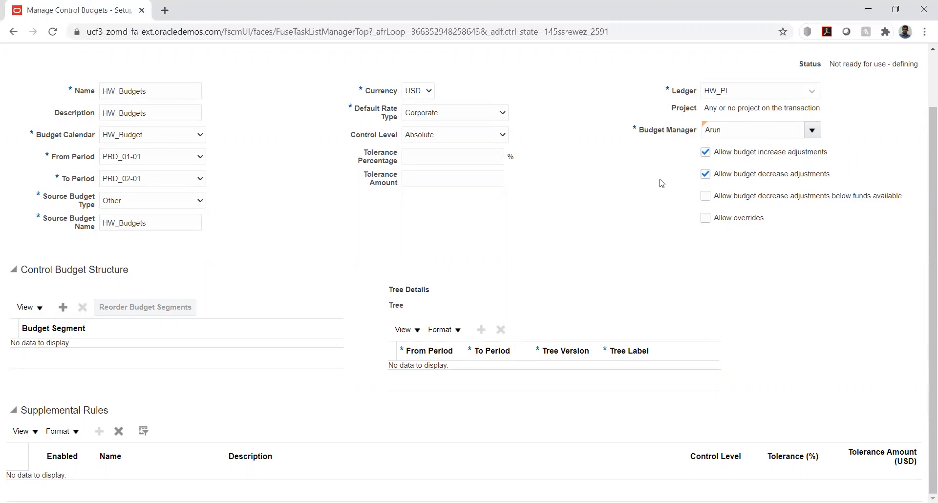
pyautogui.click(705, 153)
pyautogui.click(63, 307)
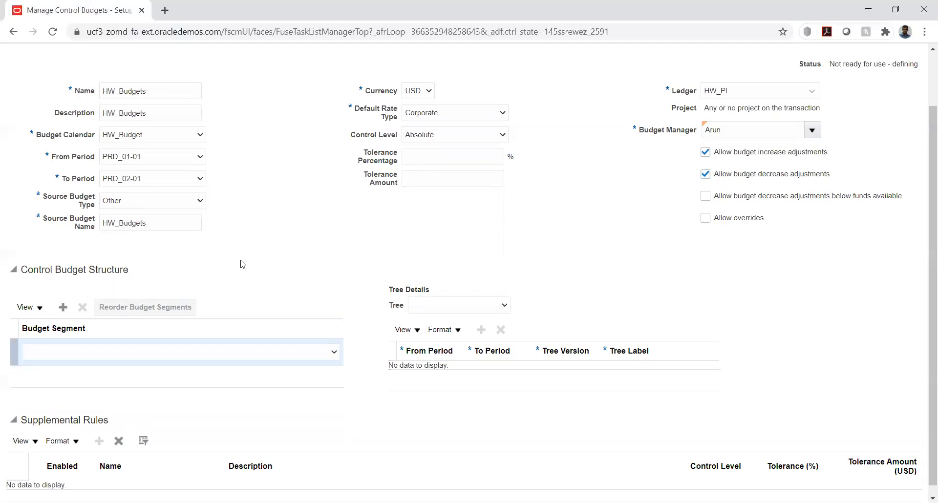
# Choose HW_ACC as the new row's budget segment
pyautogui.click(334, 351)
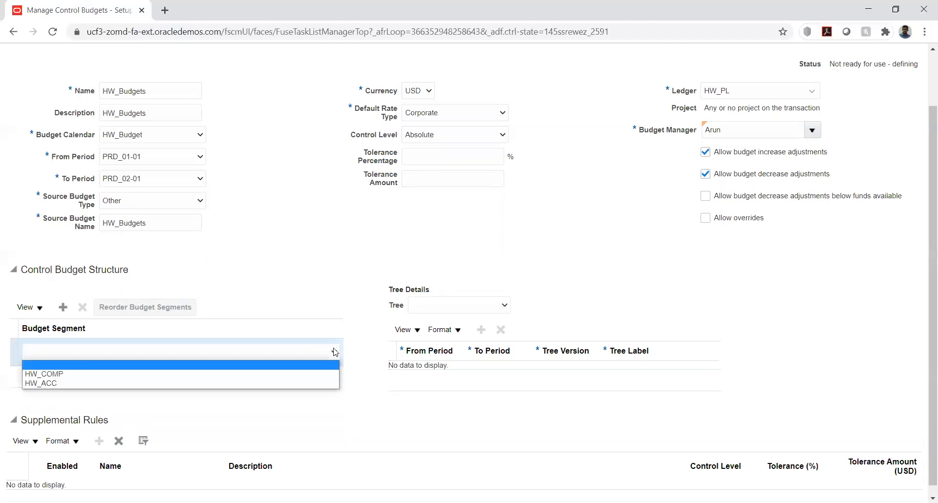
pyautogui.click(56, 383)
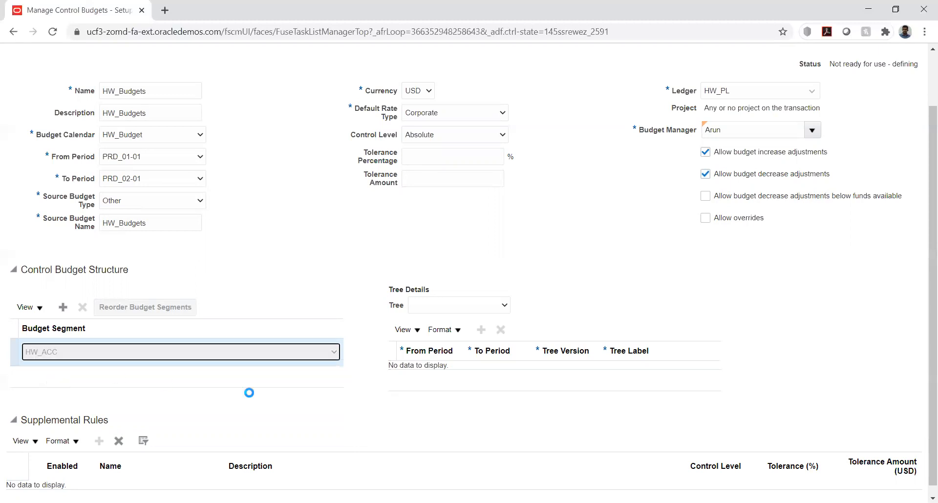
pyautogui.click(357, 399)
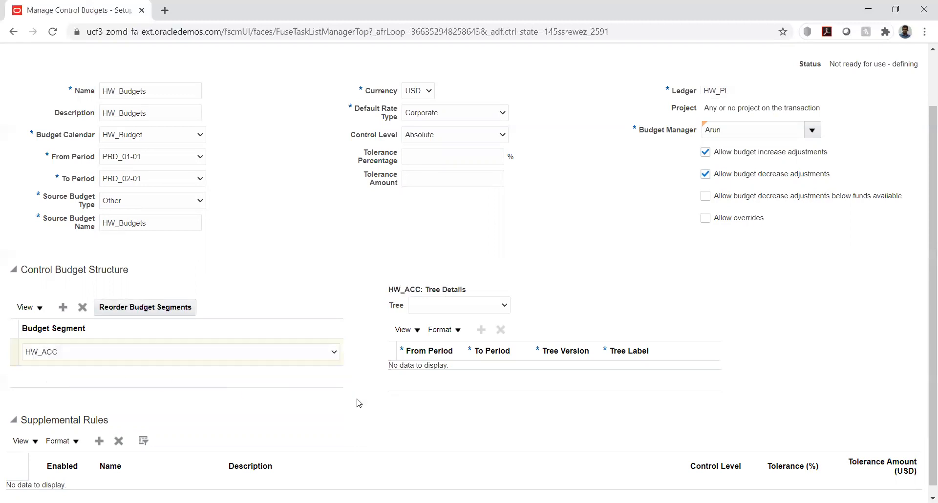
pyautogui.scroll(-1, 332, 253)
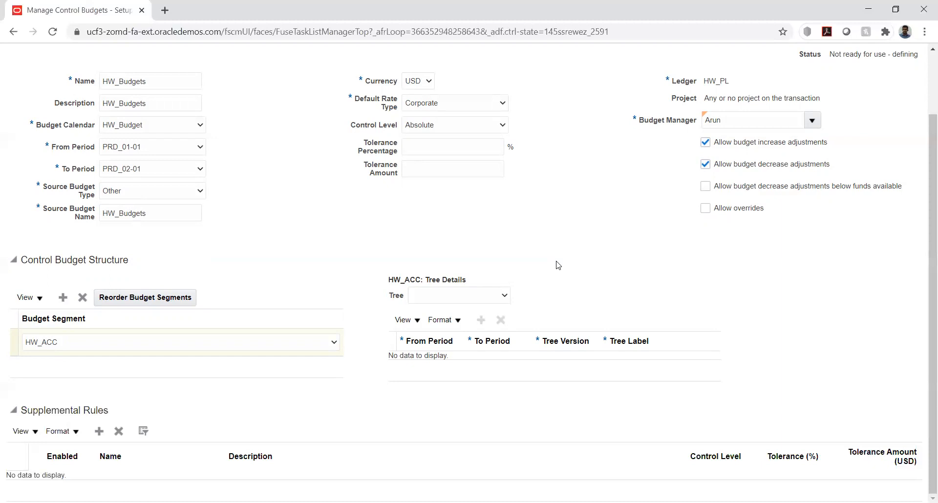
pyautogui.click(509, 299)
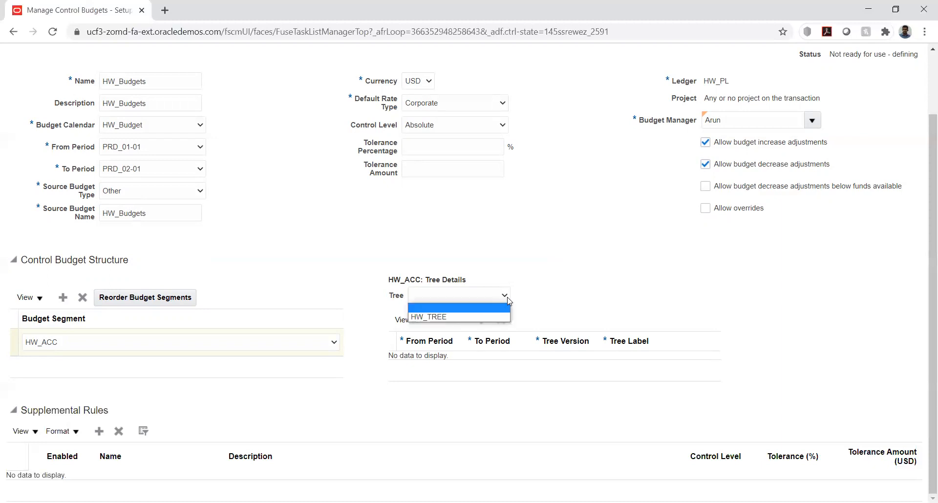
pyautogui.click(547, 298)
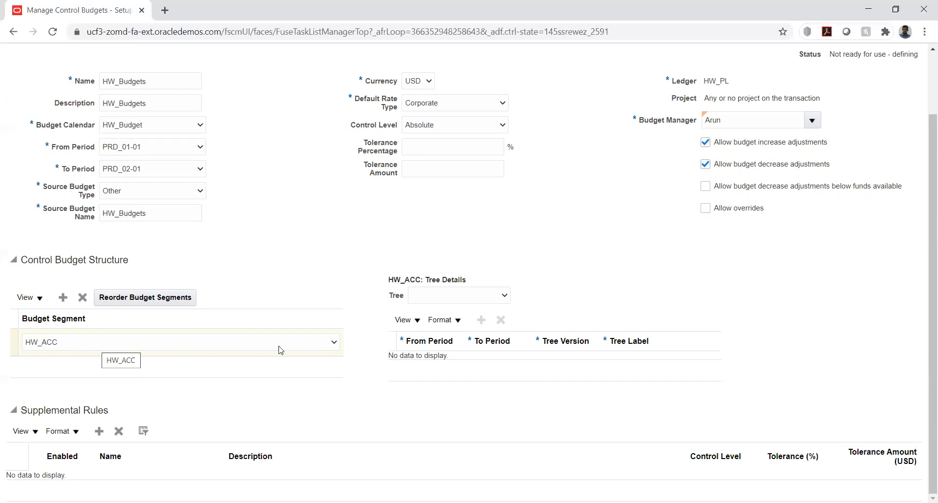
# Add supplemental rule HW_SR with business unit HW_BU1 and control level Absolute
pyautogui.click(100, 432)
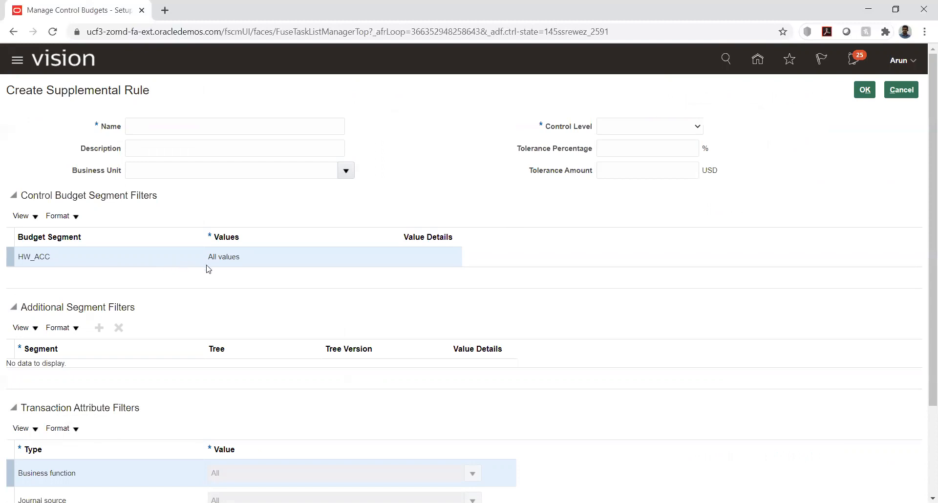
pyautogui.click(211, 122)
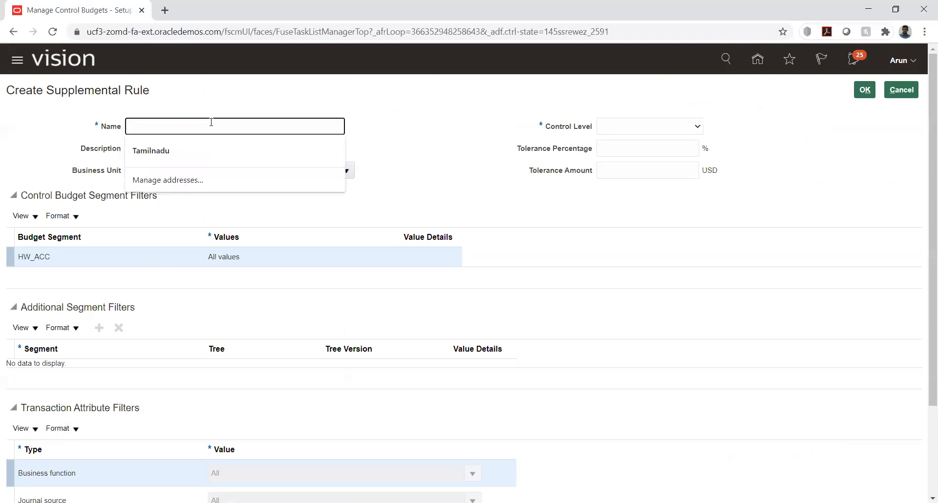
pyautogui.write('HW_SR')
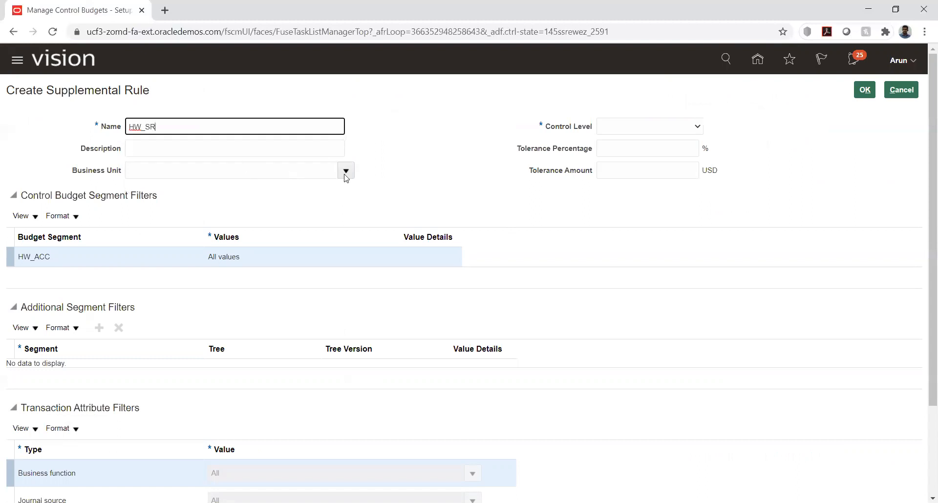
pyautogui.click(324, 171)
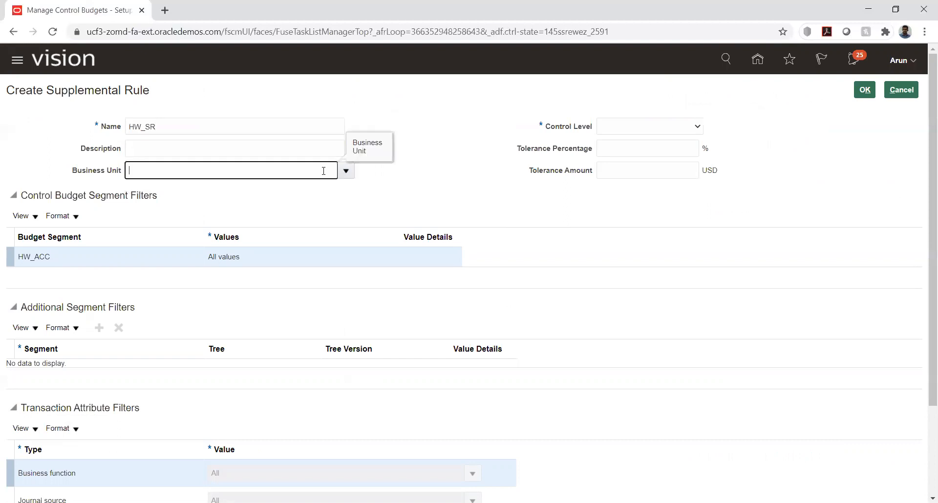
pyautogui.write('hw')
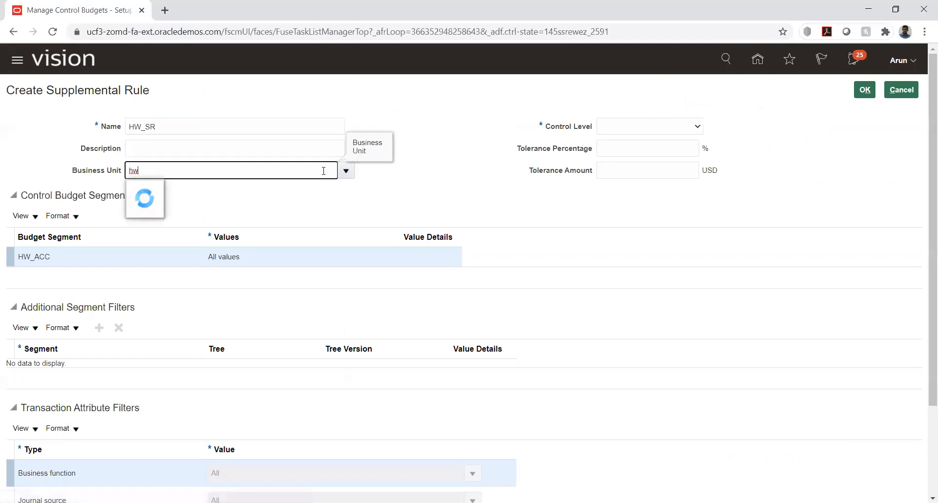
pyautogui.click(148, 191)
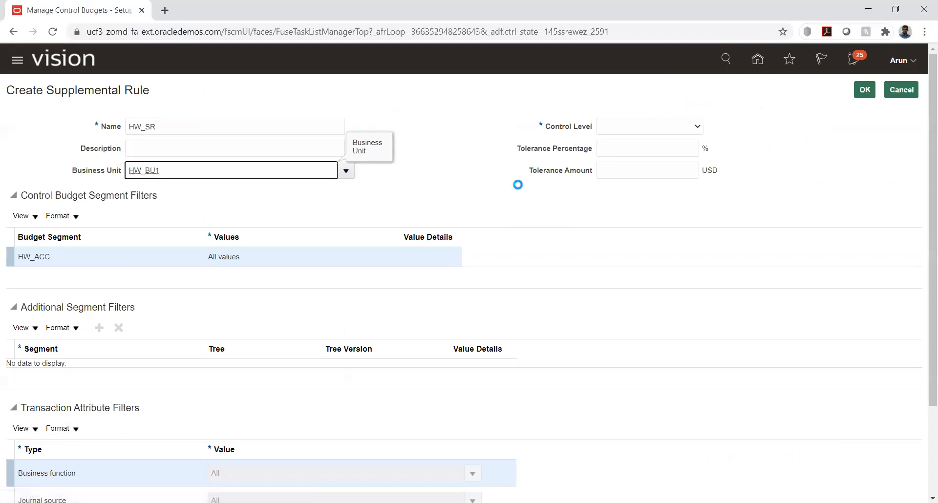
pyautogui.click(638, 129)
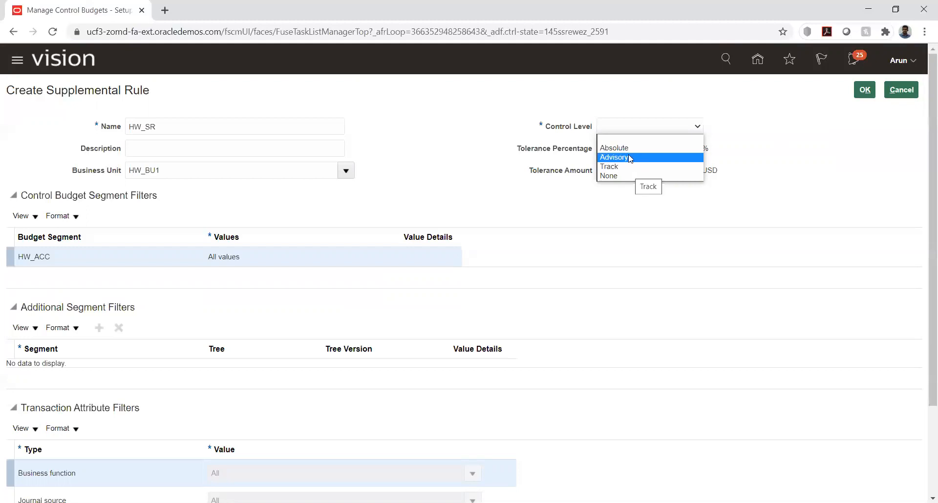
pyautogui.click(630, 149)
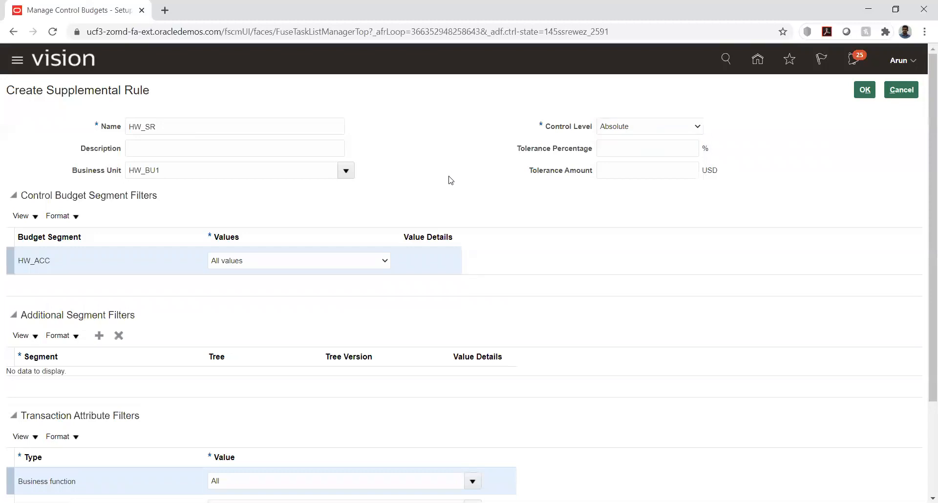
pyautogui.scroll(-1, 174, 190)
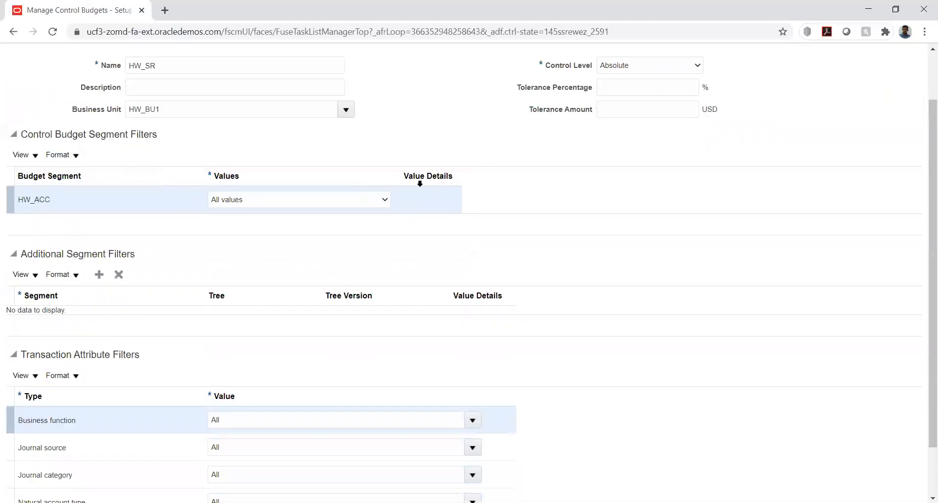
# Set the HW_ACC filter to Specific values and bring up its Value Details
pyautogui.click(262, 204)
pyautogui.click(252, 221)
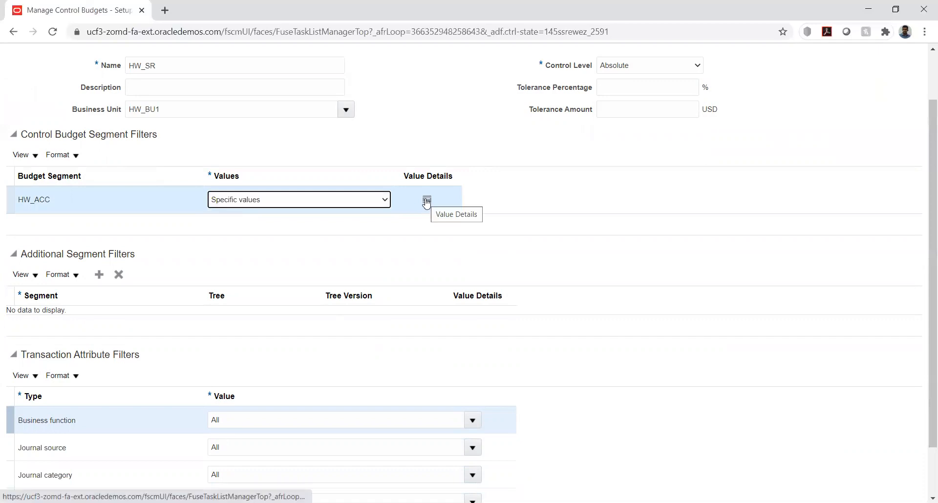
pyautogui.click(426, 200)
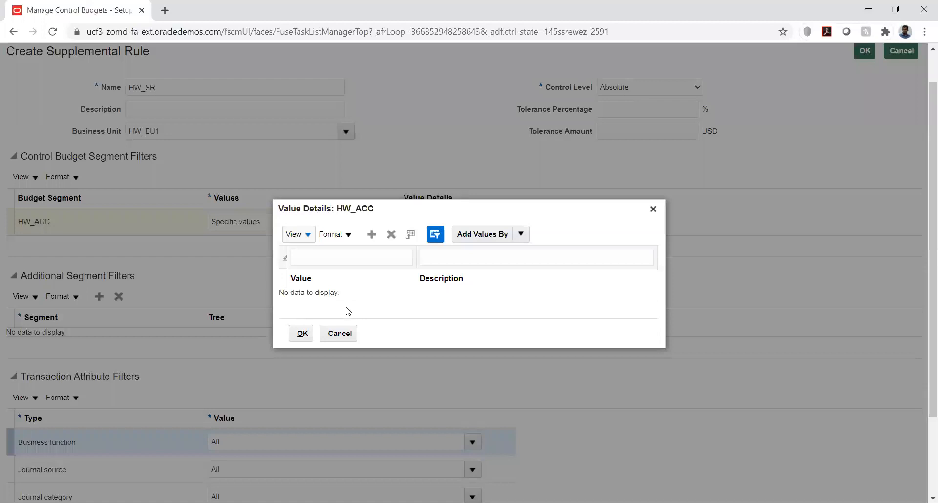
# Add a HW_ACC value row, wait on the unresponsive page, then reload it
pyautogui.click(371, 234)
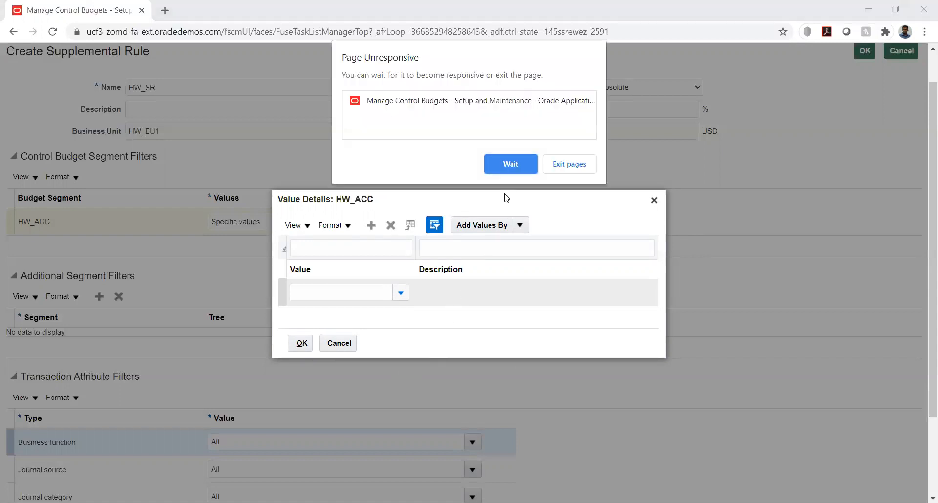
pyautogui.click(509, 163)
pyautogui.click(509, 164)
pyautogui.click(500, 162)
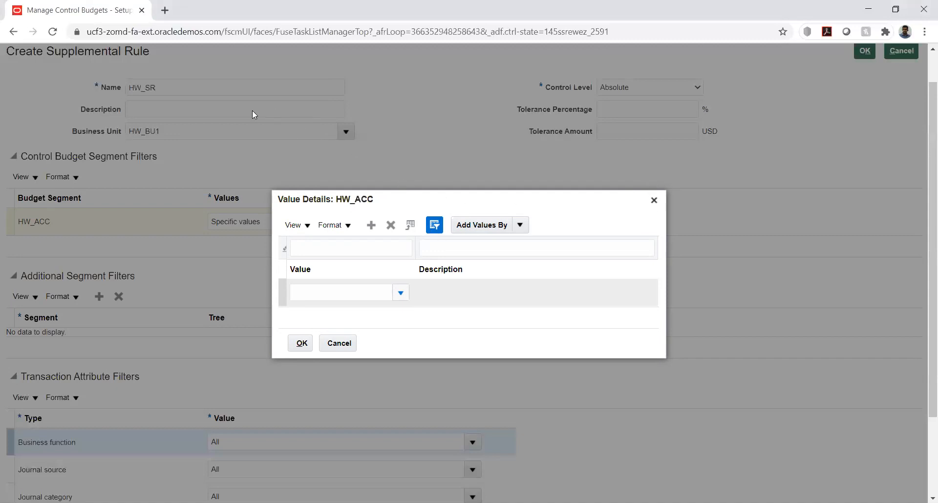
pyautogui.click(53, 32)
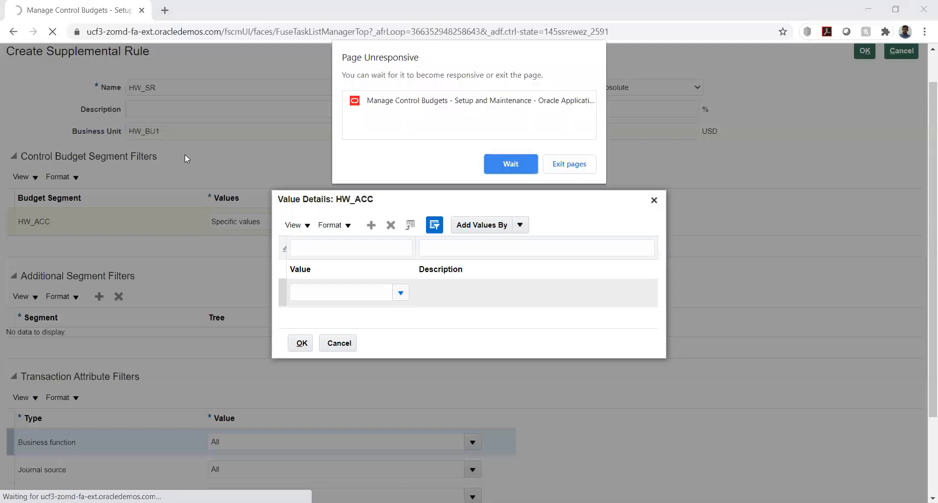
# Copy the Oracle Fusion base address from the crashed tab and load it in a new tab
pyautogui.click(550, 167)
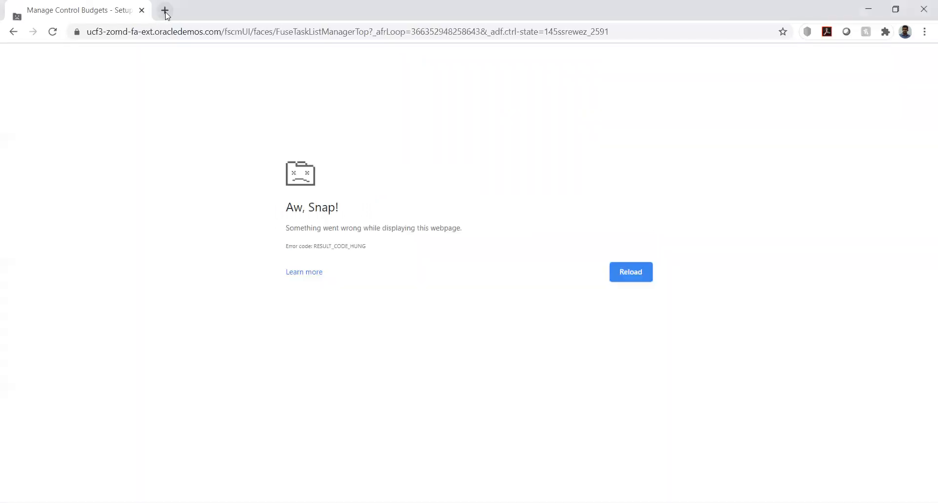
pyautogui.click(165, 11)
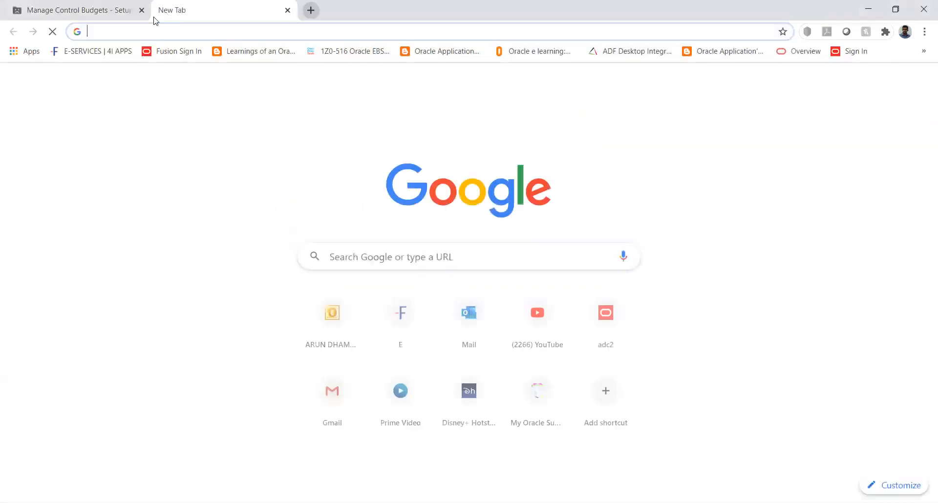
pyautogui.click(71, 12)
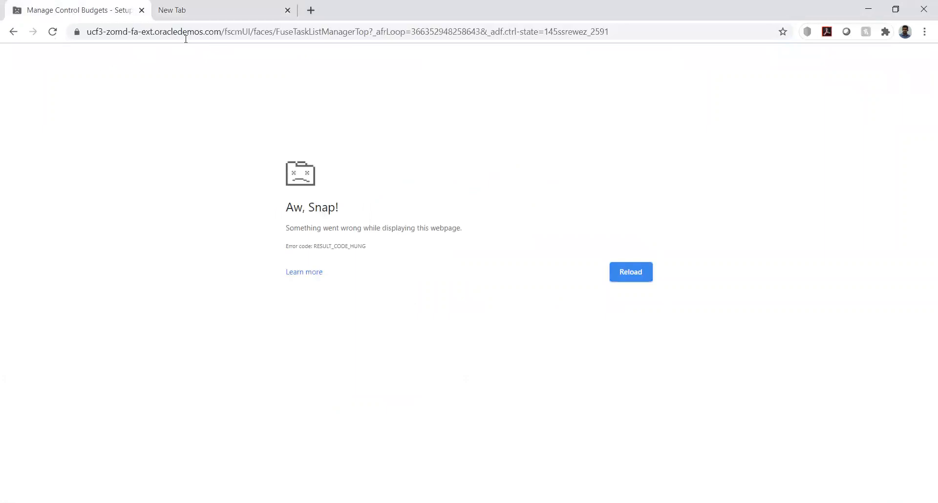
pyautogui.click(219, 31)
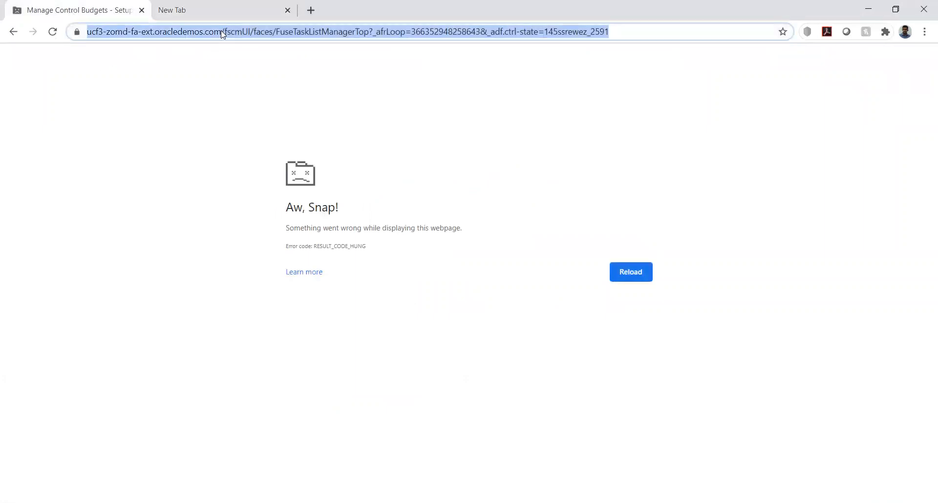
pyautogui.click(221, 30)
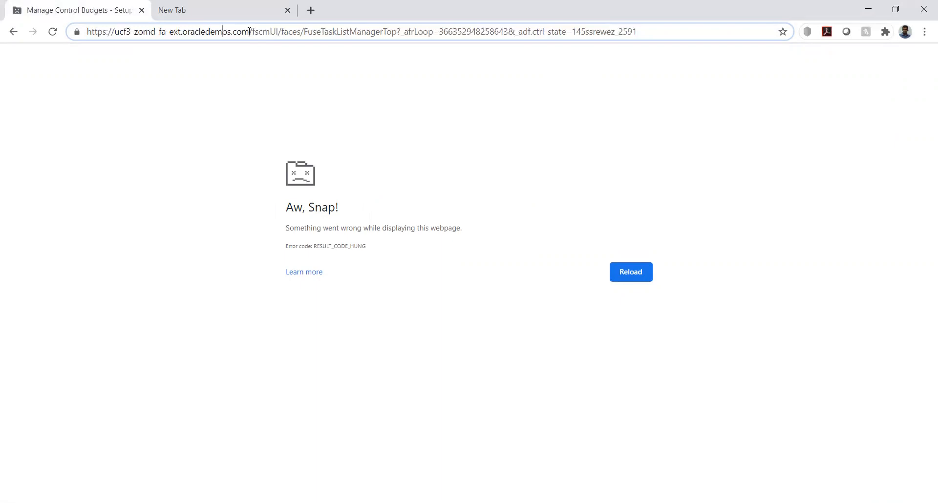
pyautogui.moveTo(249, 31); pyautogui.dragTo(64, 38)
pyautogui.hotkey('ctrl', 'c')
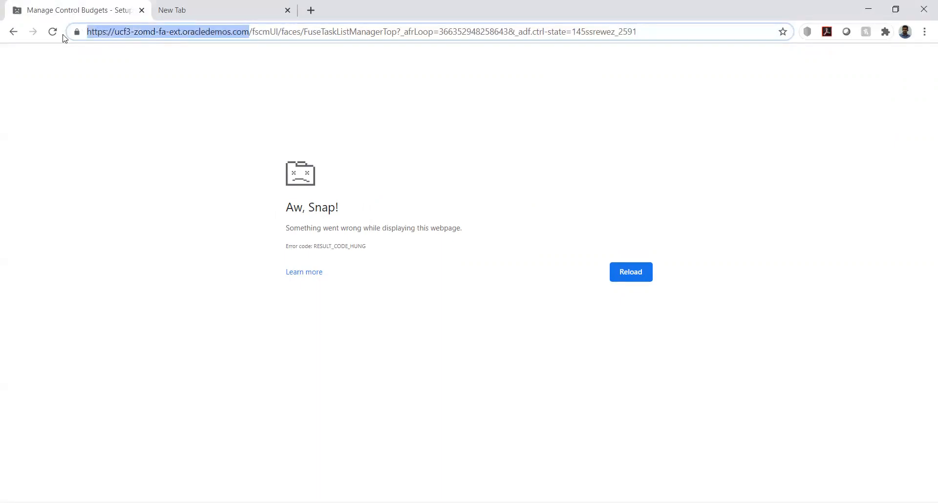
pyautogui.click(230, 9)
pyautogui.click(223, 30)
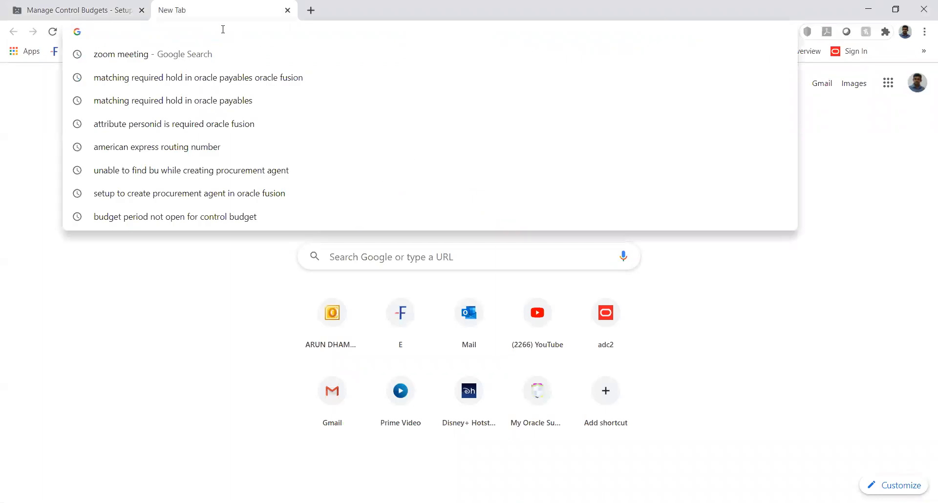
pyautogui.hotkey('ctrl', 'v')
pyautogui.press('Return')
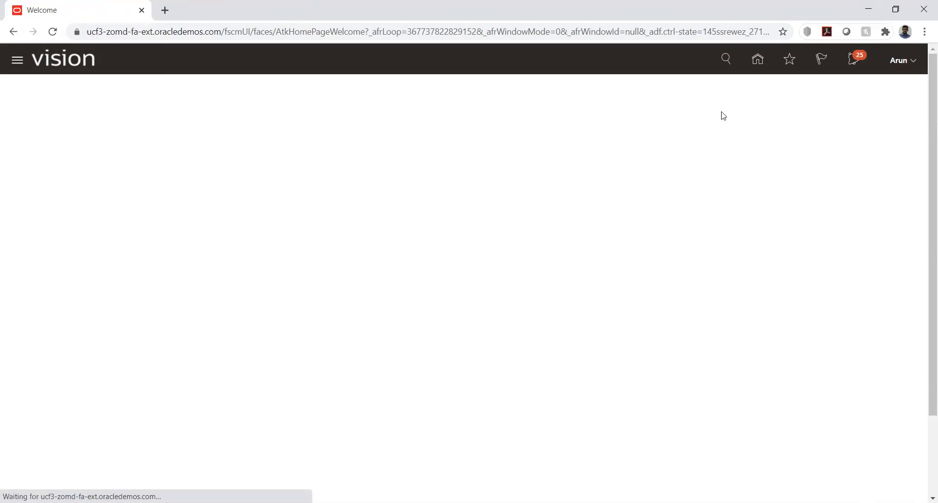
# Return Home and open Manage Implementation Projects from Setup and Maintenance
pyautogui.click(759, 63)
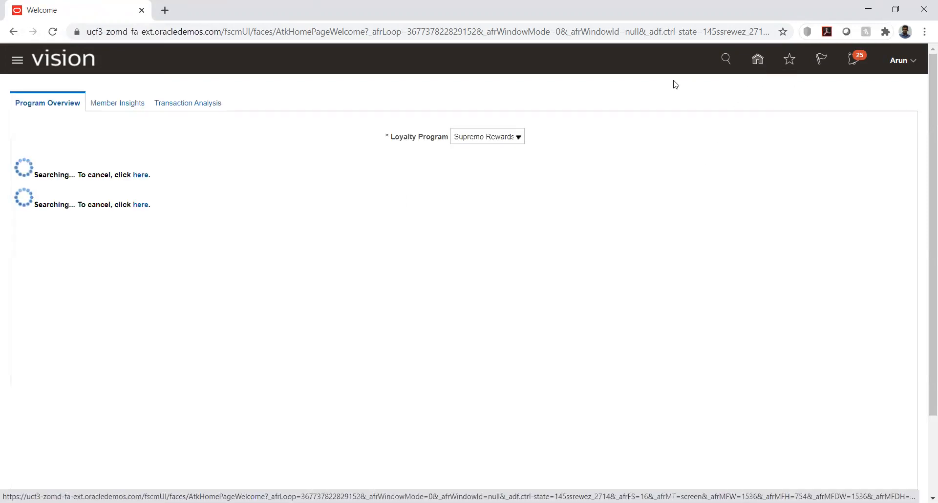
pyautogui.click(519, 101)
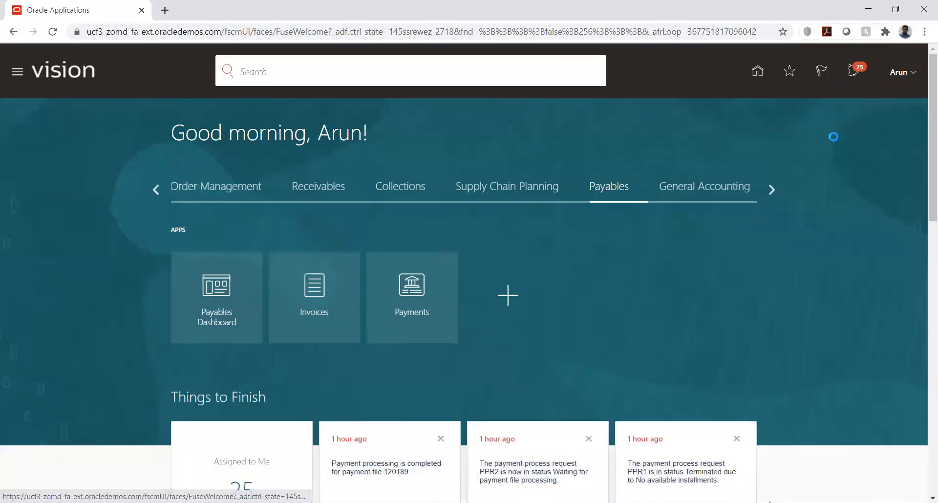
pyautogui.click(703, 250)
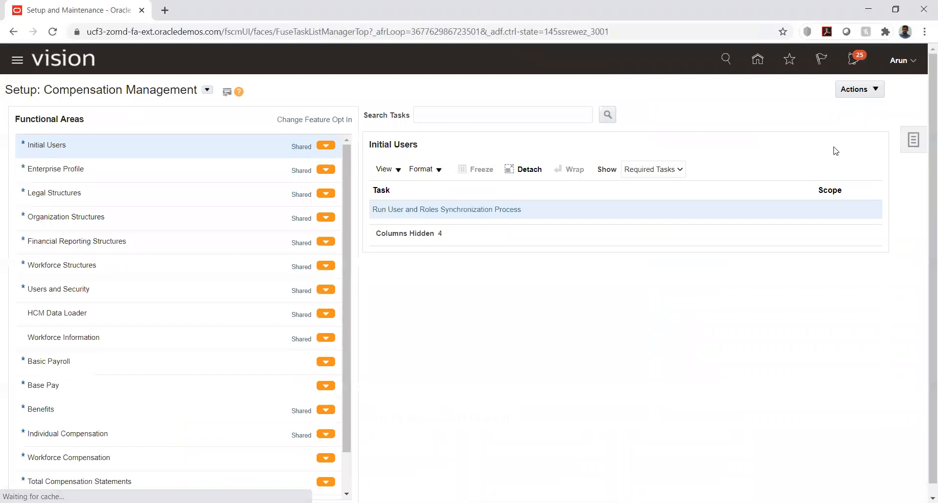
pyautogui.click(909, 138)
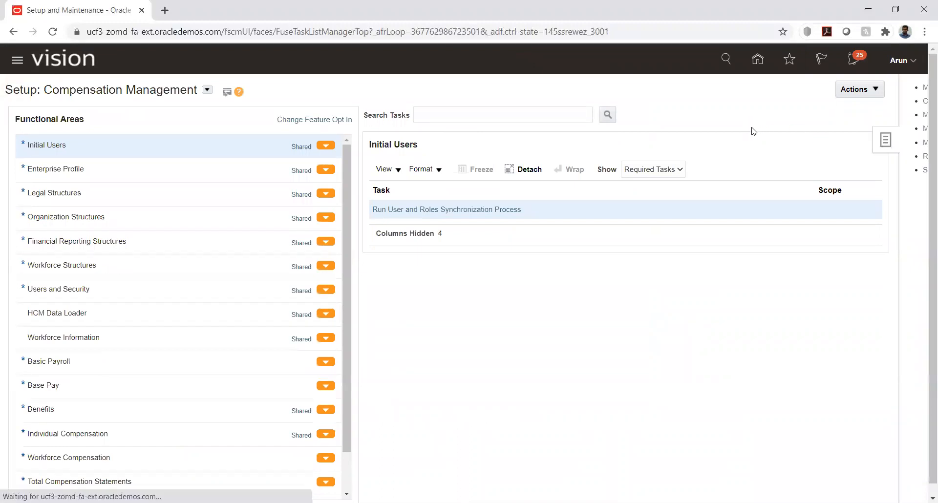
pyautogui.click(815, 88)
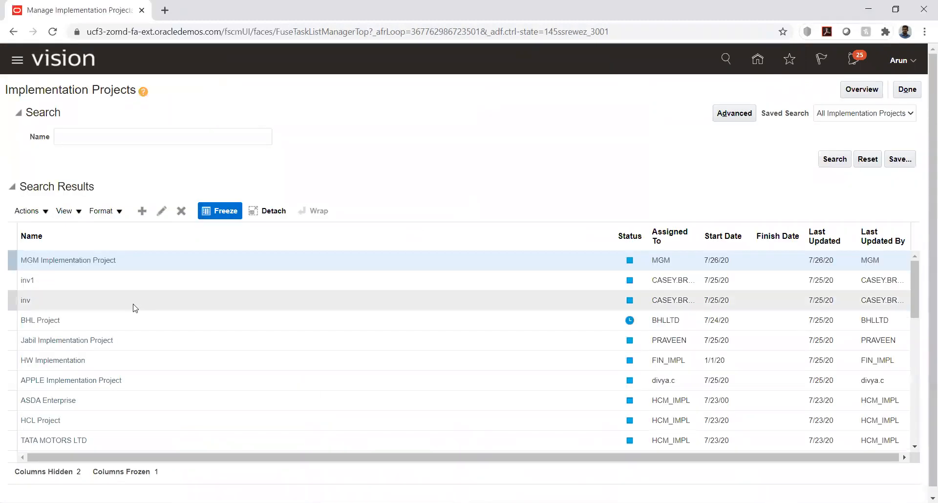
# Open the HW Implementation project and go to its Manage Control Budgets task
pyautogui.click(57, 360)
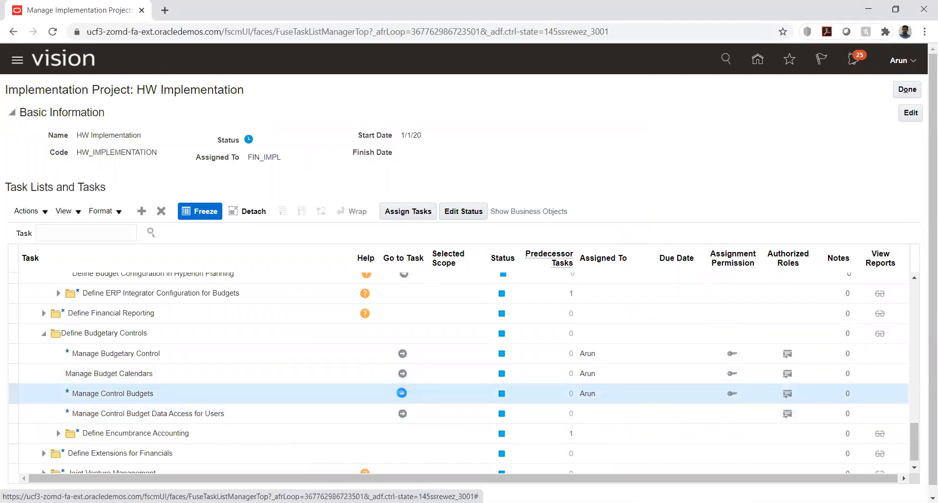
pyautogui.click(402, 393)
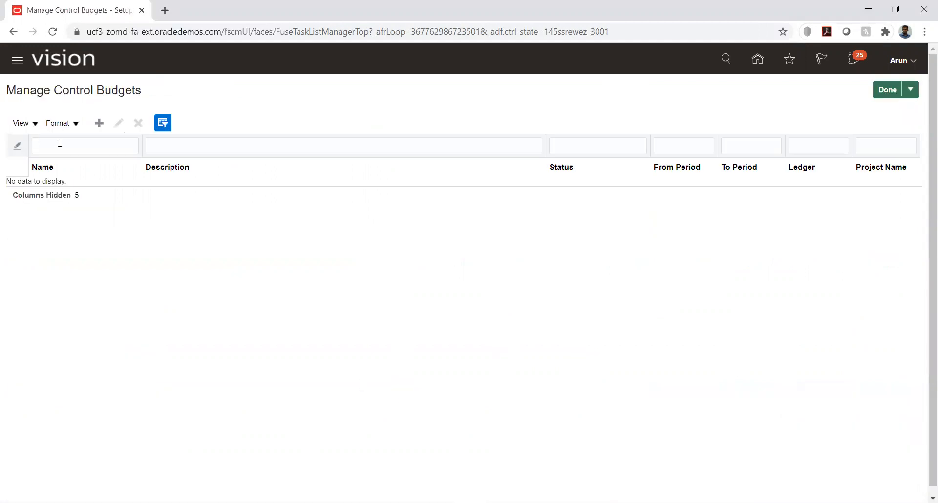
# From Manage Control Budgets, open a blank Create Control Budget form
pyautogui.click(71, 153)
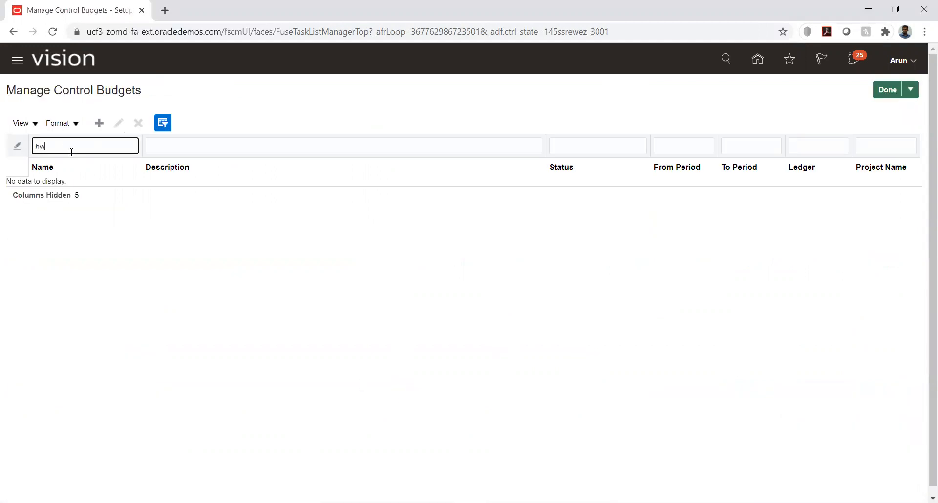
pyautogui.click(99, 122)
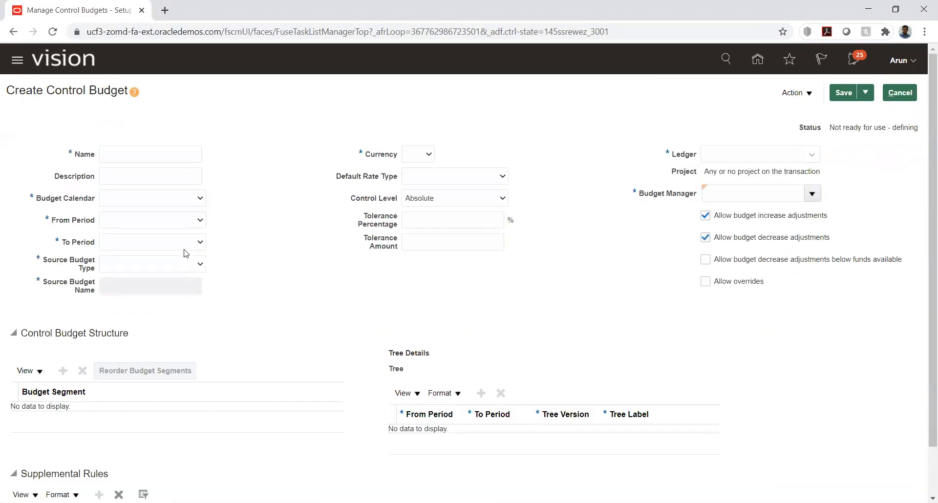
# Enter HW_Budhet as both the budget name and its description
pyautogui.click(137, 147)
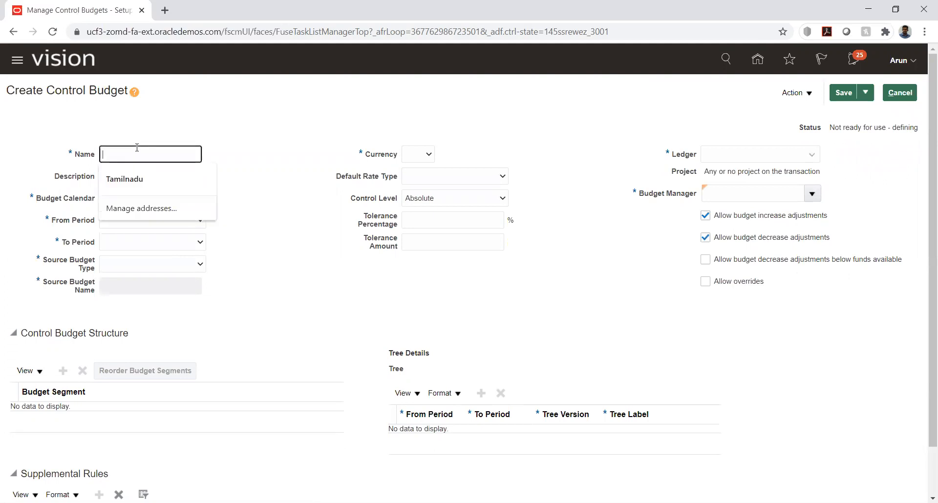
pyautogui.write('HW_Budhet')
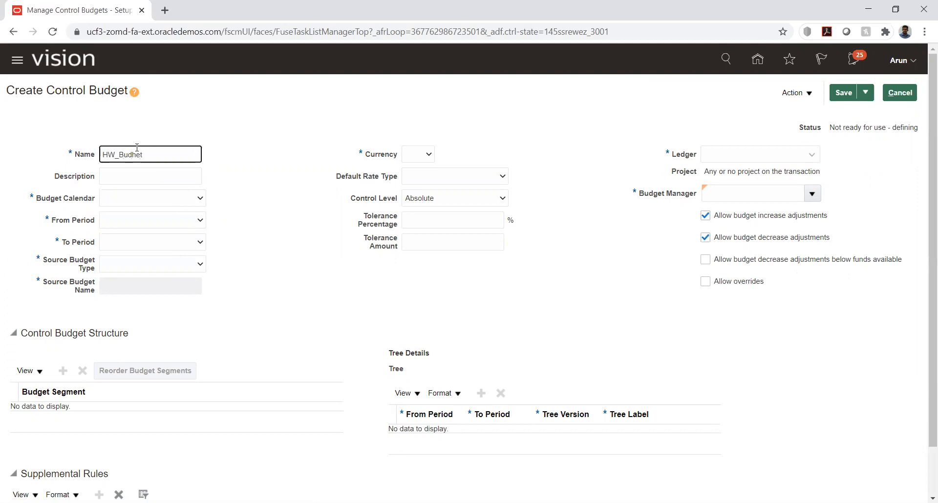
pyautogui.doubleClick(135, 154)
pyautogui.hotkey('ctrl', 'c')
pyautogui.click(134, 176)
pyautogui.hotkey('ctrl', 'v')
# Use the HW_Budget calendar, periods PRD_01-01 to PRD_02-01, and source budget type Other
pyautogui.click(187, 202)
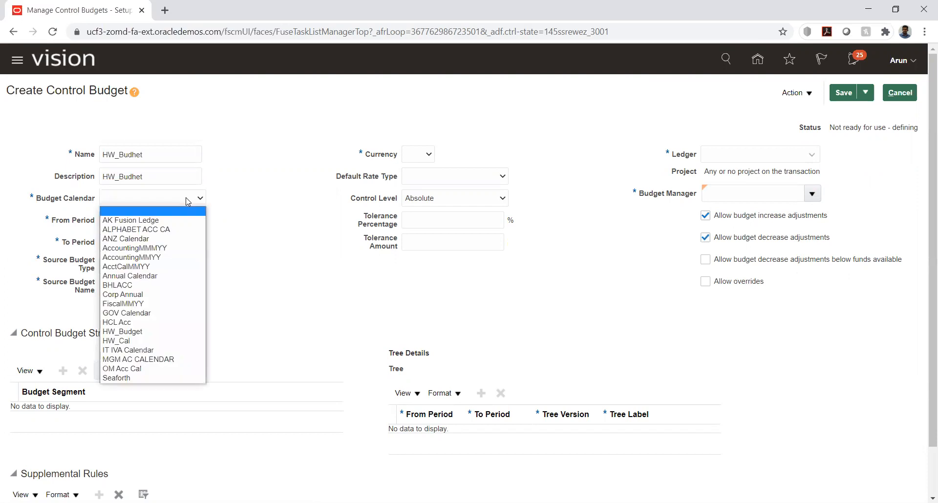
pyautogui.press('h')
pyautogui.press('w')
pyautogui.press('Return')
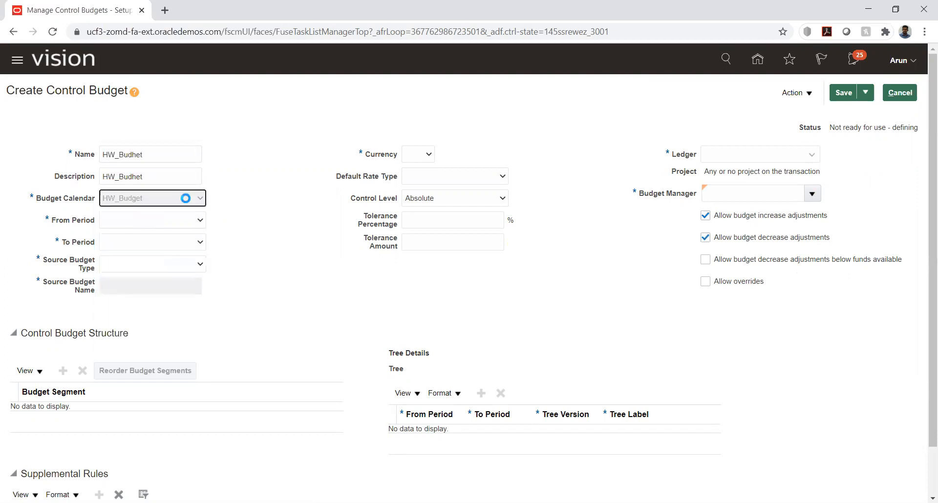
pyautogui.click(191, 224)
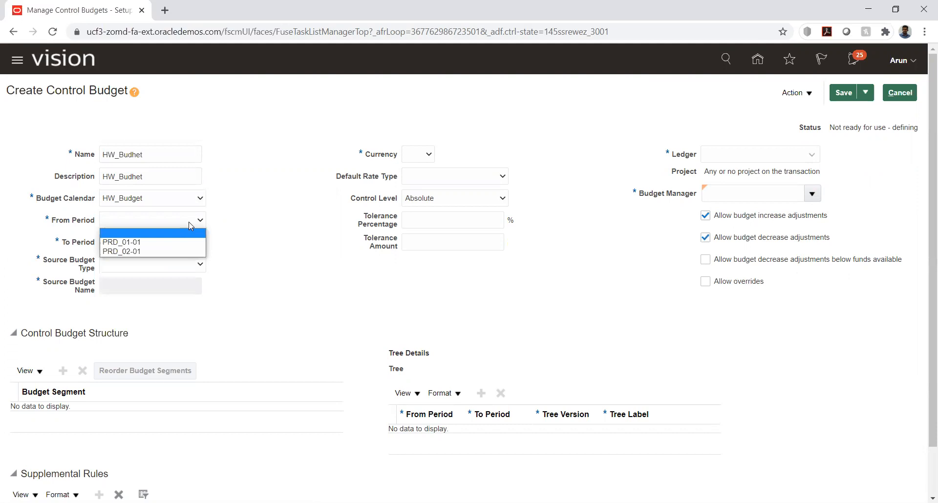
pyautogui.click(182, 241)
pyautogui.click(194, 243)
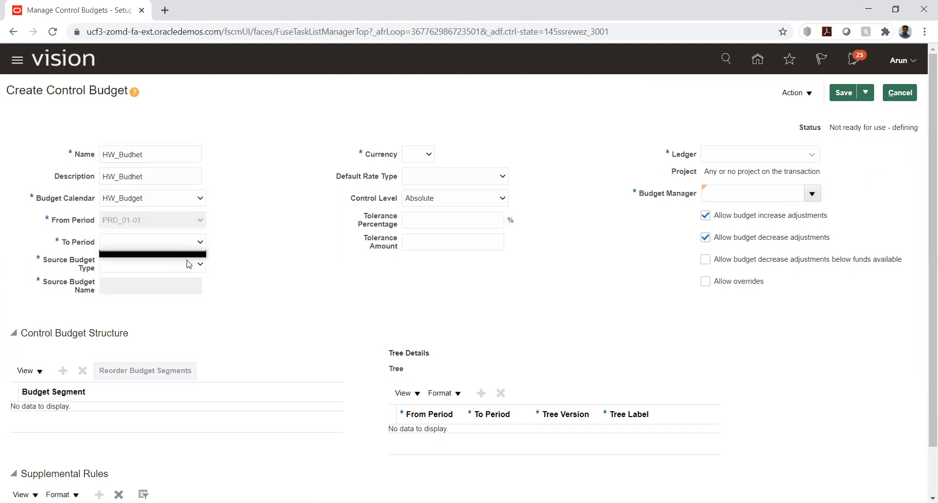
pyautogui.click(188, 244)
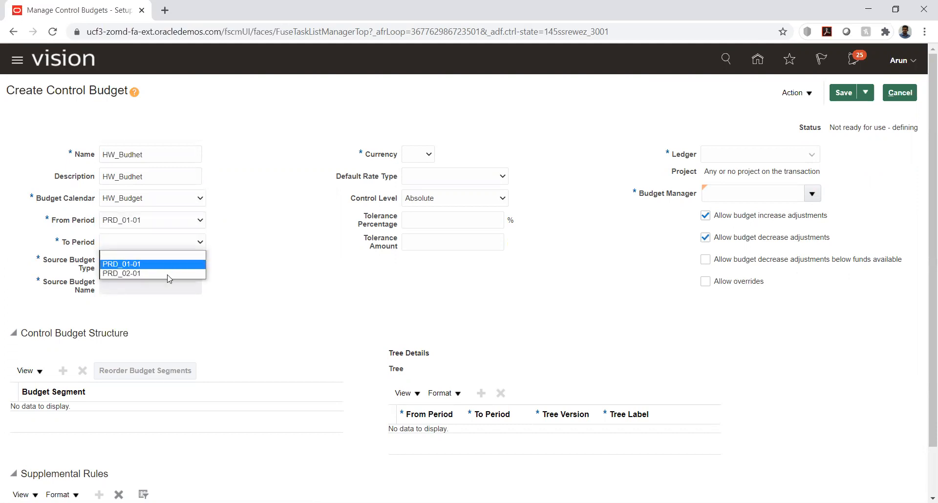
pyautogui.click(173, 269)
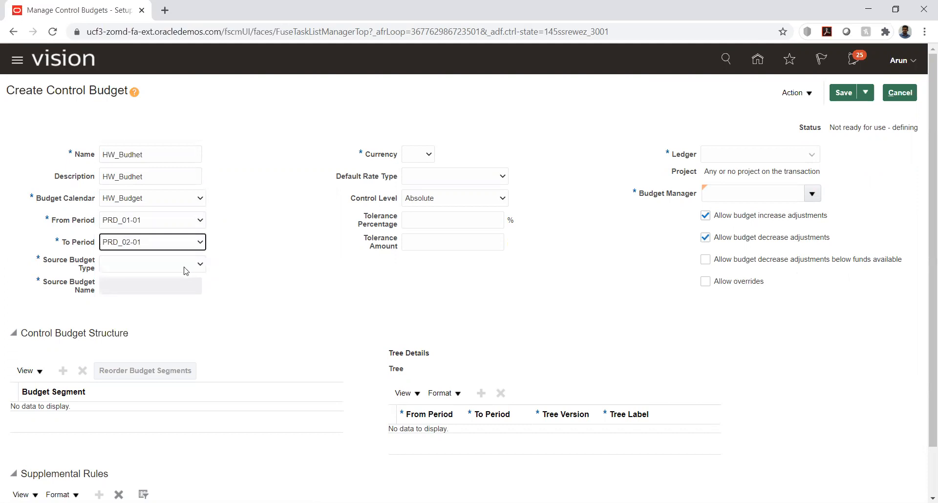
pyautogui.click(187, 268)
pyautogui.click(163, 306)
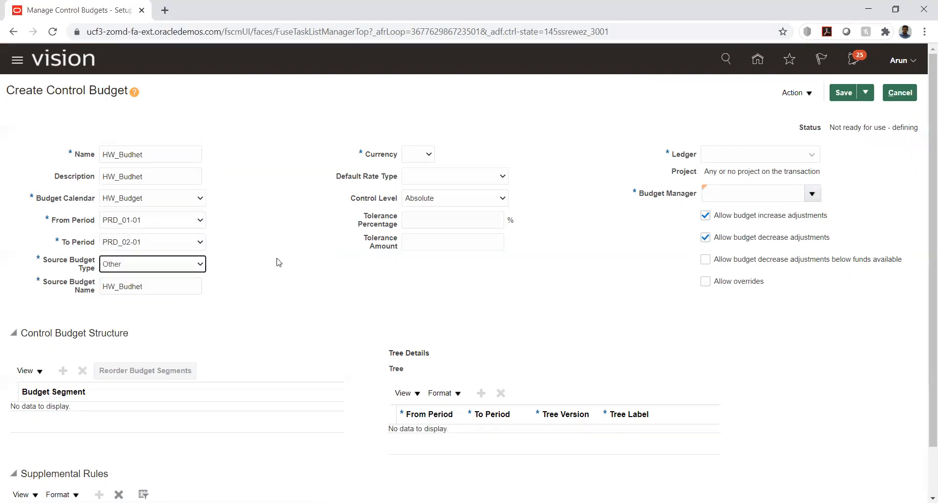
# Set currency USD, rate type Corporate, ledger HW_PL, and the user as budget manager
pyautogui.click(406, 156)
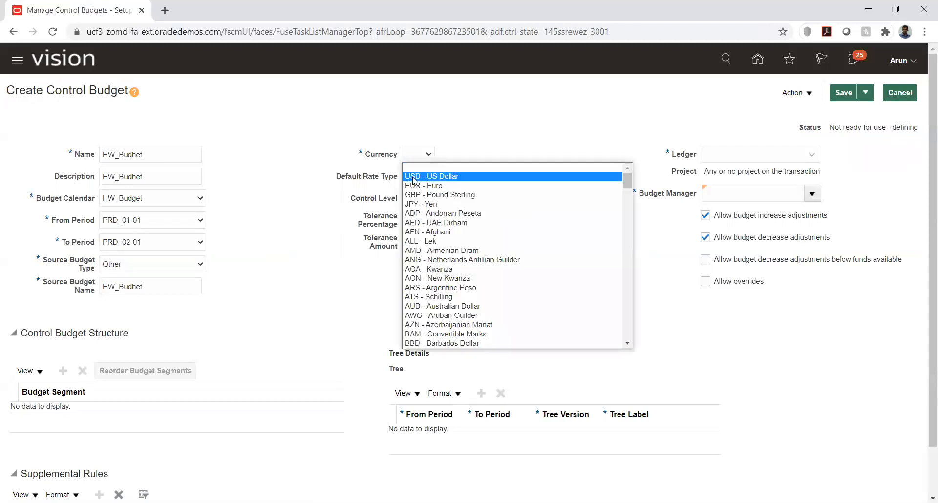
pyautogui.click(414, 176)
pyautogui.click(493, 177)
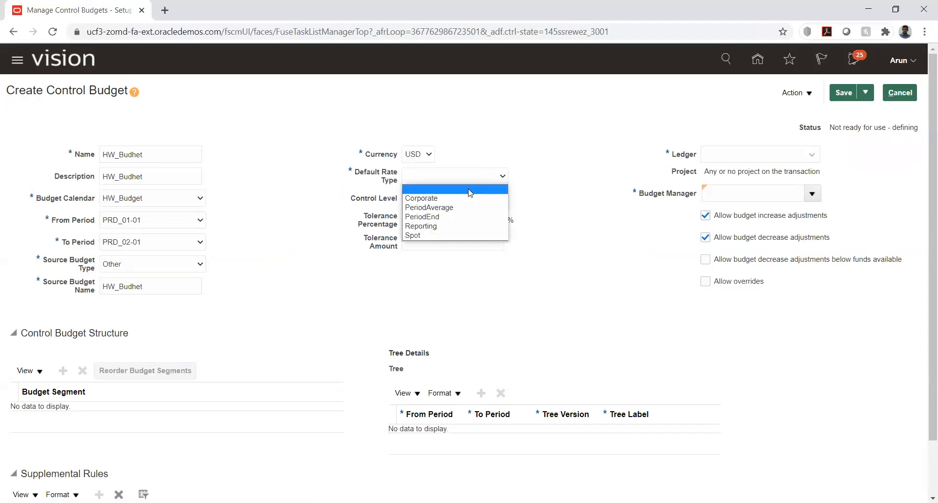
pyautogui.click(461, 197)
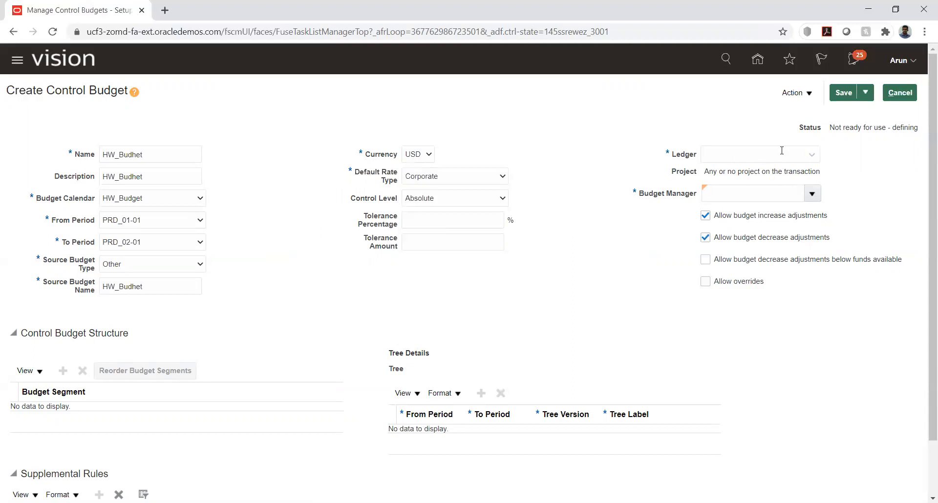
pyautogui.click(814, 159)
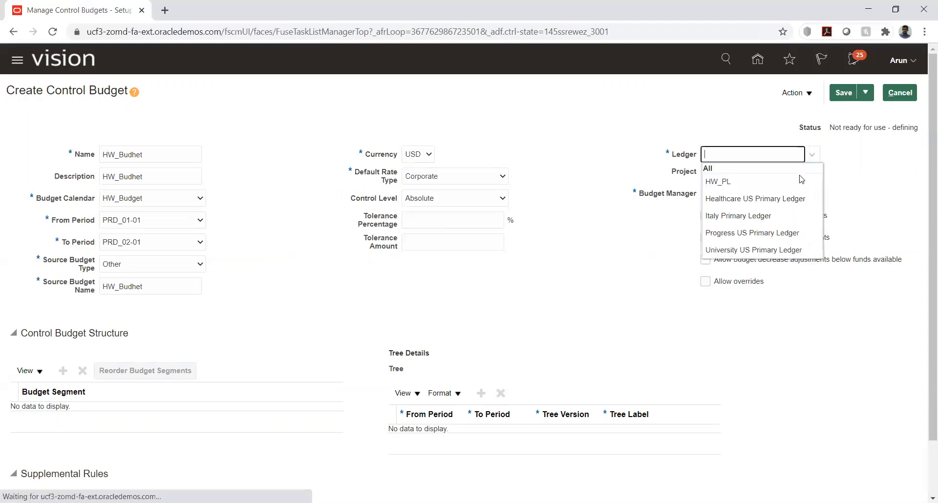
pyautogui.click(772, 179)
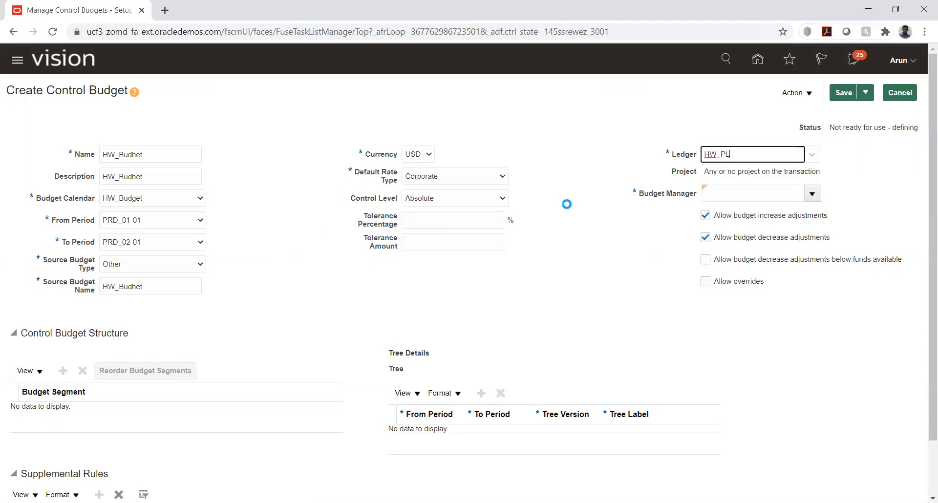
pyautogui.click(773, 194)
pyautogui.write('Arun')
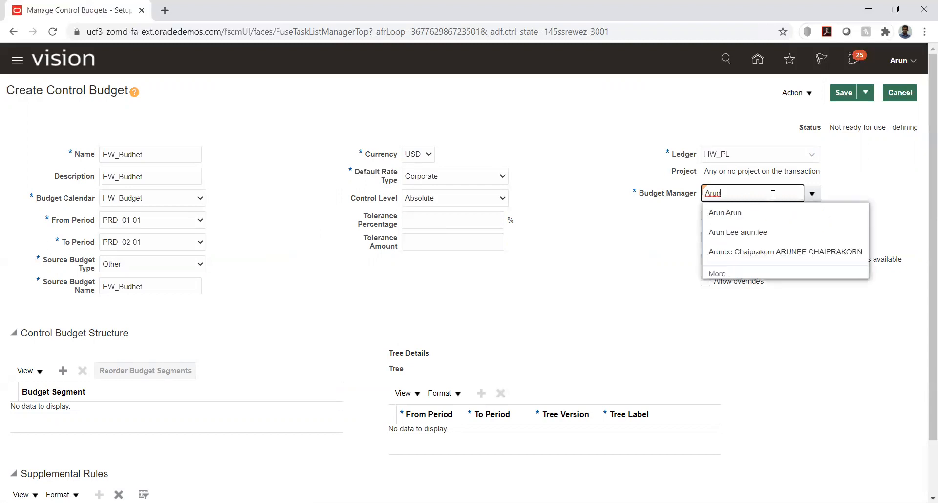
pyautogui.click(724, 213)
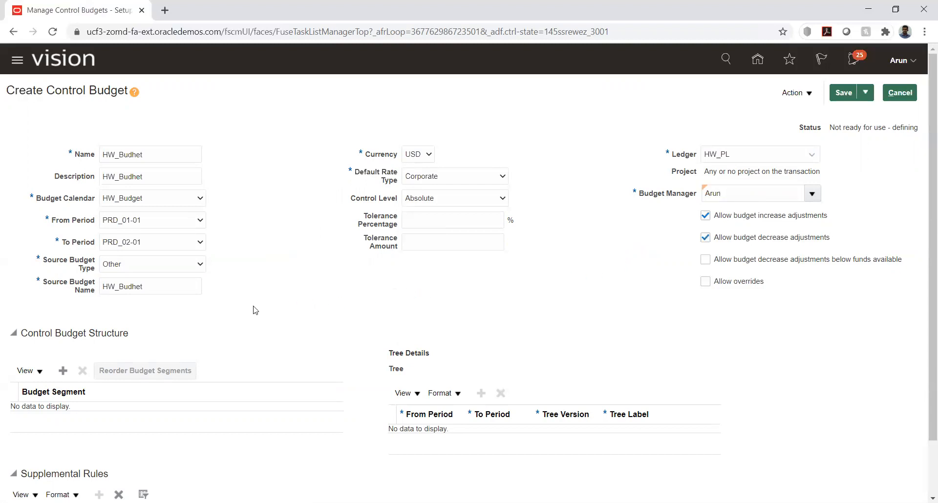
pyautogui.scroll(-2, 254, 310)
# Add HW_ACC as the budget segment in the control budget structure, then start a supplemental rule
pyautogui.click(62, 307)
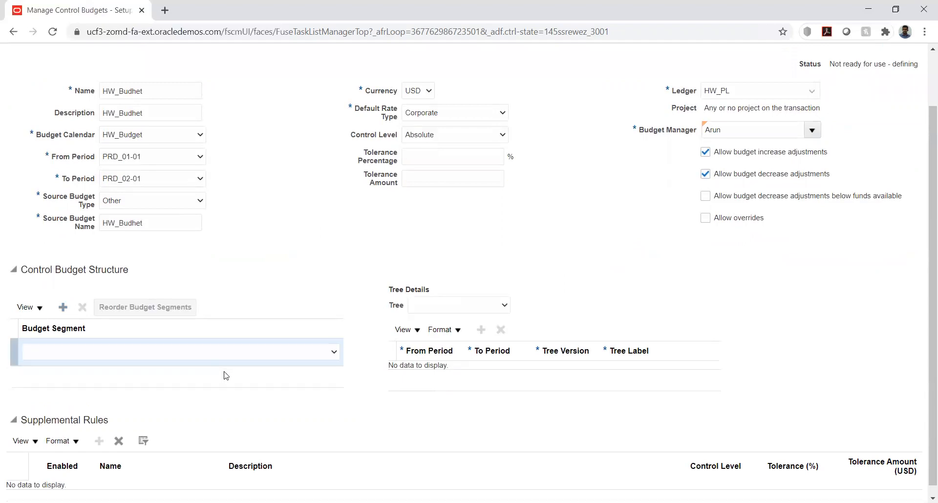
pyautogui.click(196, 354)
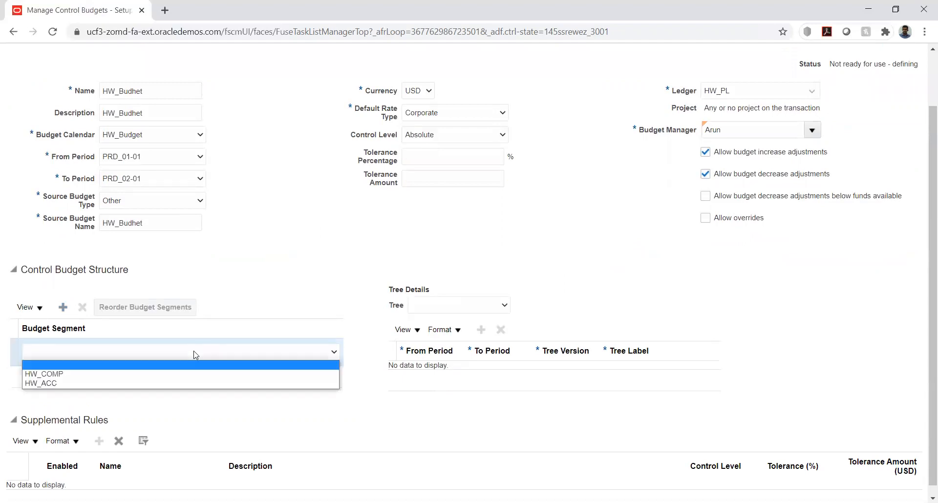
pyautogui.click(174, 384)
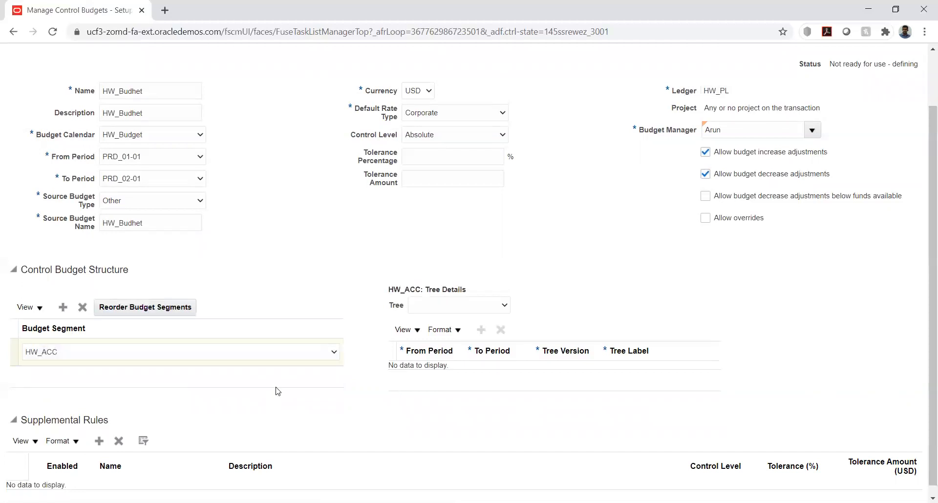
pyautogui.scroll(-1, 276, 391)
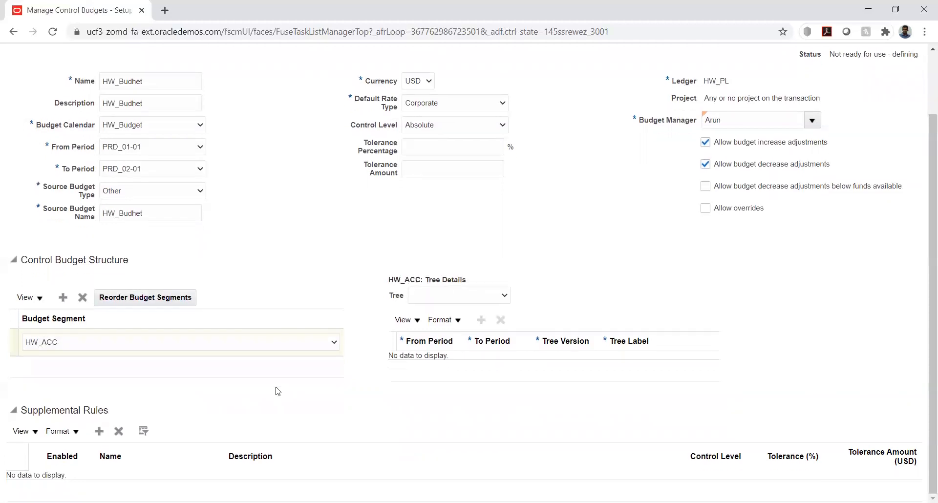
pyautogui.click(100, 430)
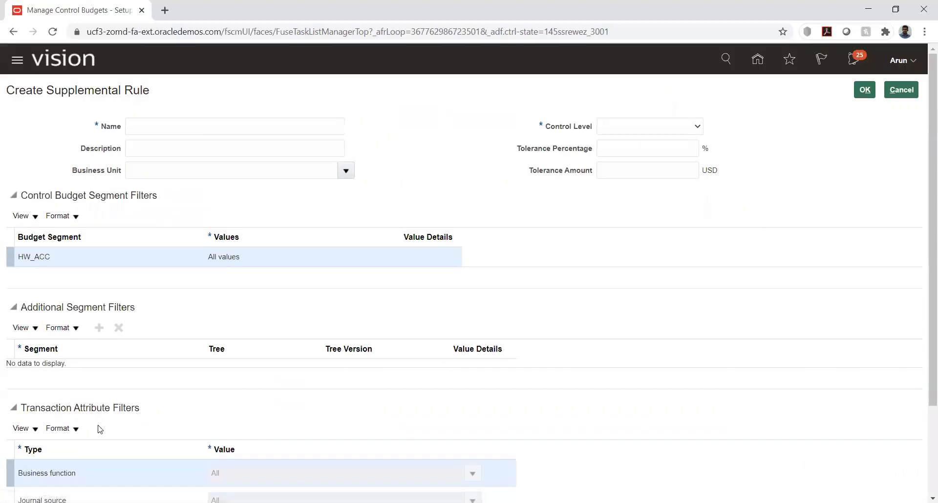
# Name the supplemental rule HW_SR, assign business unit HW_BU1, and open the control level choices
pyautogui.click(250, 127)
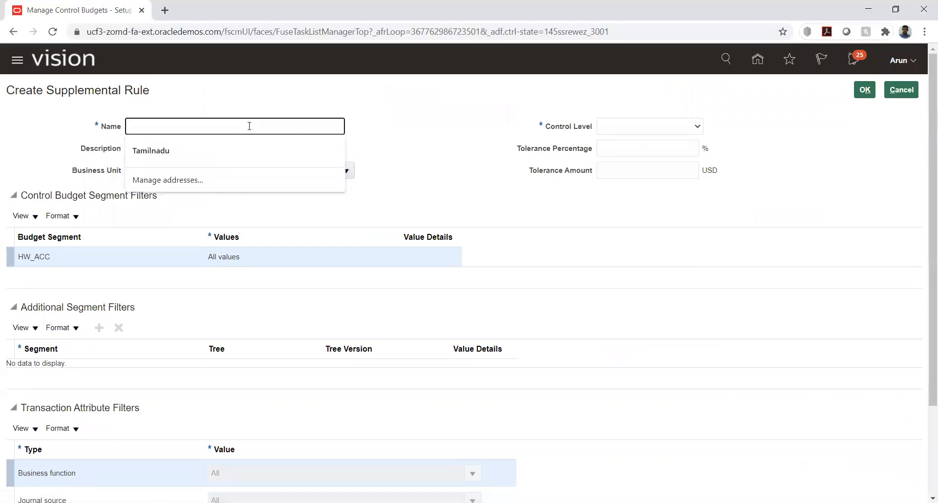
pyautogui.write('HW_SR')
pyautogui.click(272, 172)
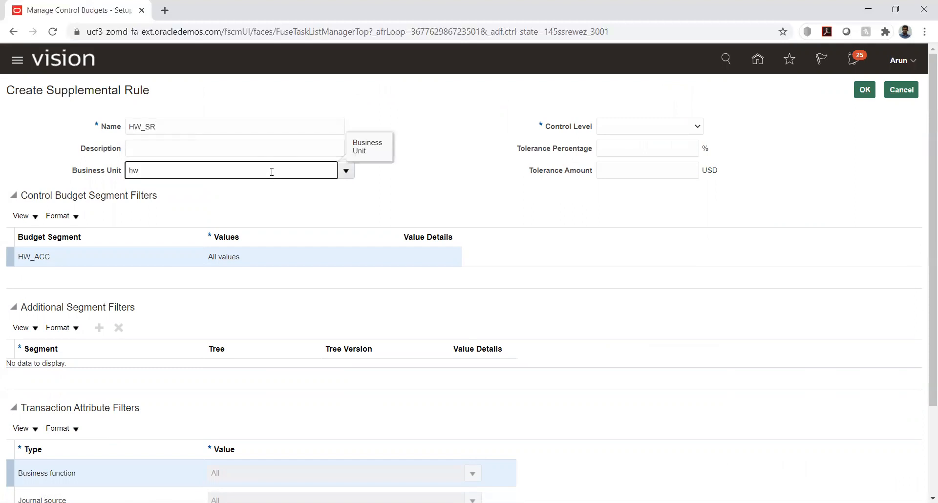
pyautogui.click(148, 192)
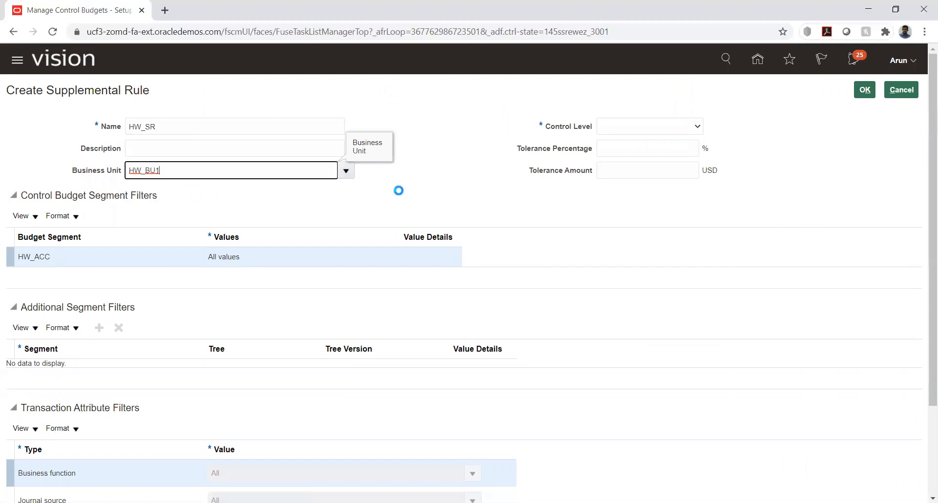
pyautogui.click(647, 128)
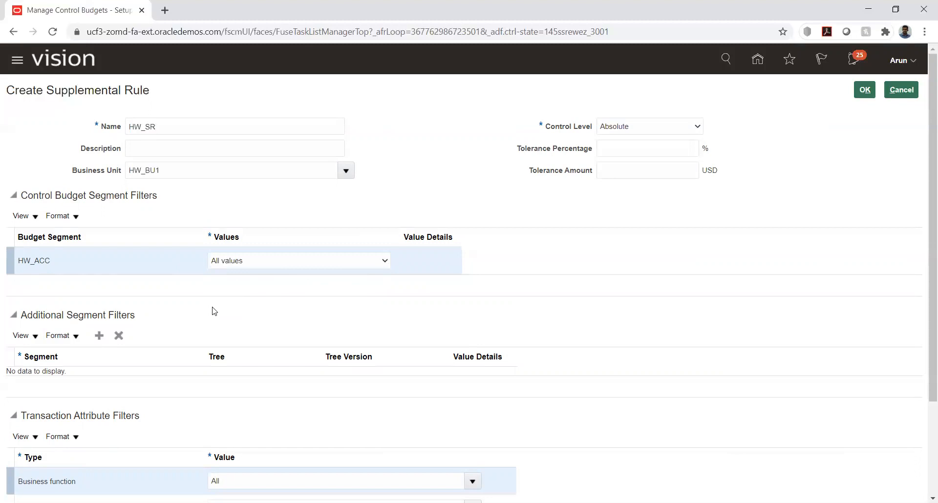
pyautogui.scroll(-3, 204, 307)
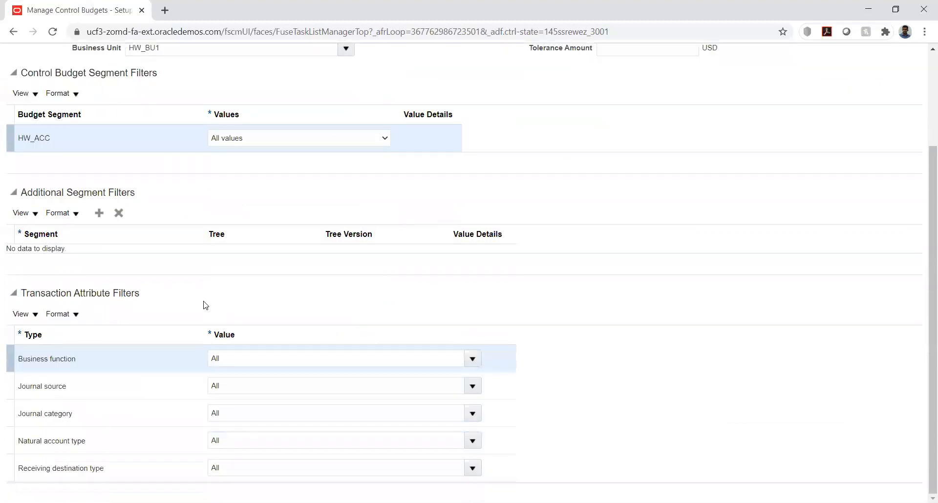
pyautogui.click(99, 214)
pyautogui.click(190, 264)
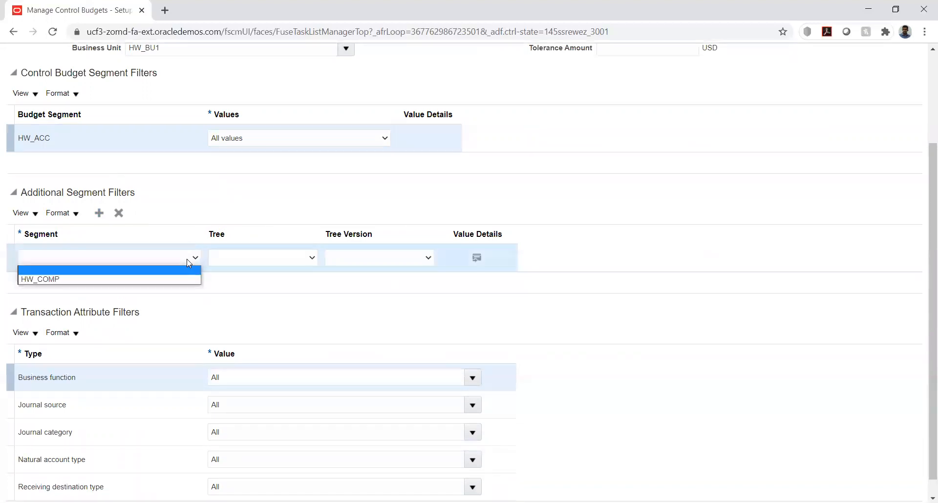
pyautogui.click(182, 213)
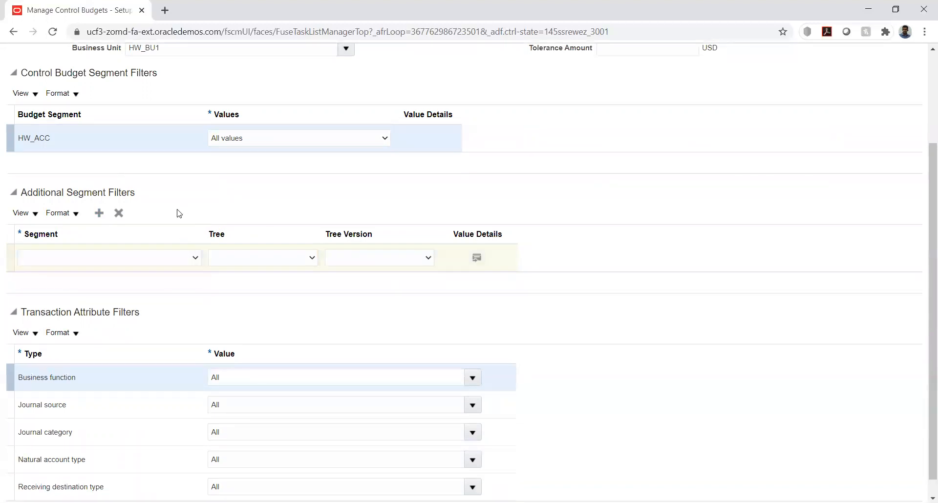
pyautogui.click(119, 213)
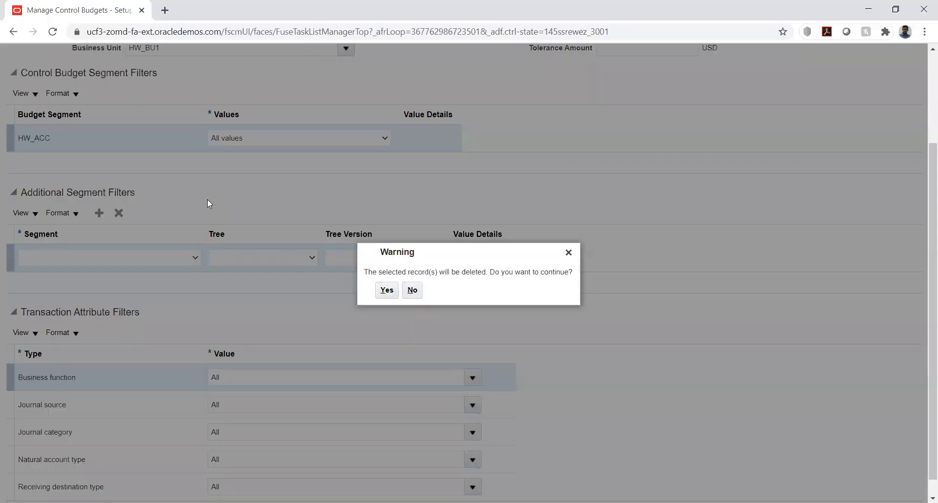
pyautogui.click(378, 290)
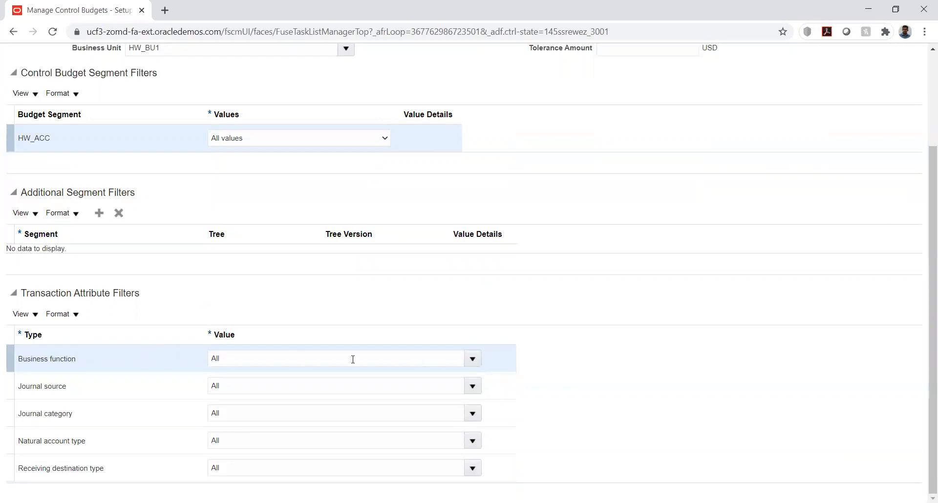
pyautogui.click(472, 360)
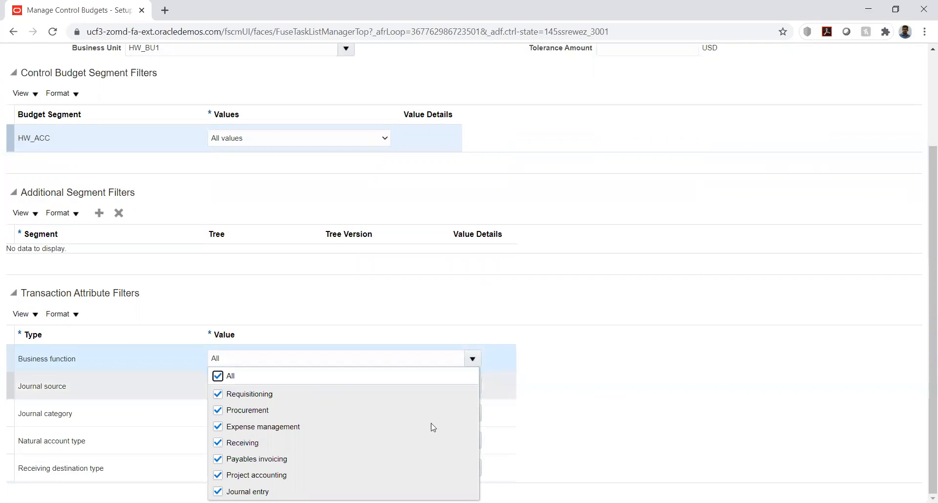
pyautogui.click(694, 372)
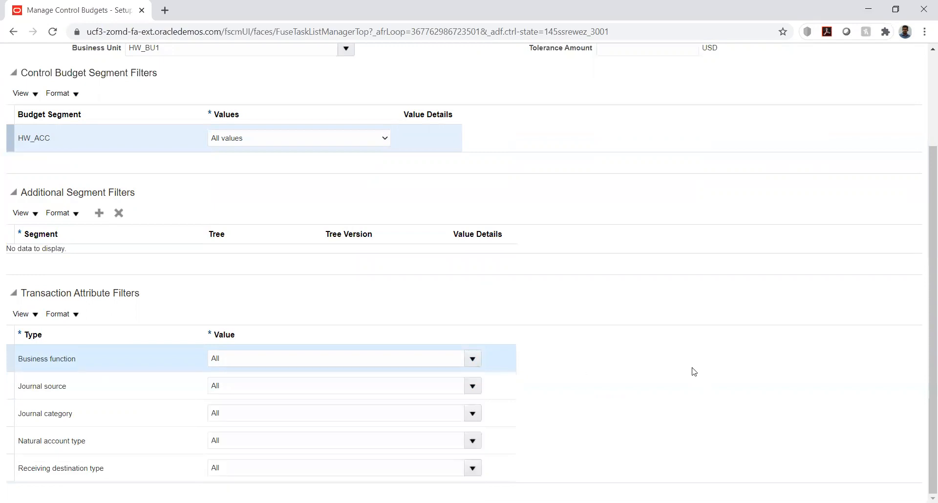
pyautogui.click(473, 387)
pyautogui.click(474, 388)
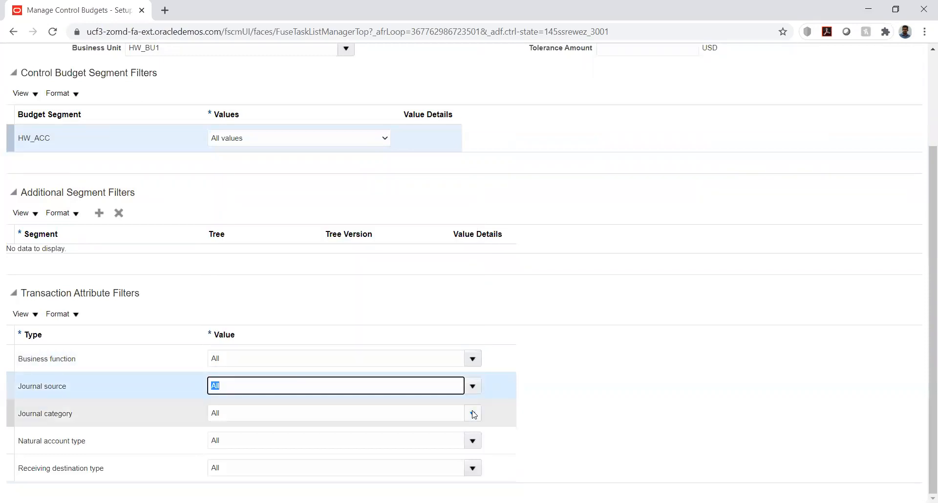
pyautogui.click(472, 441)
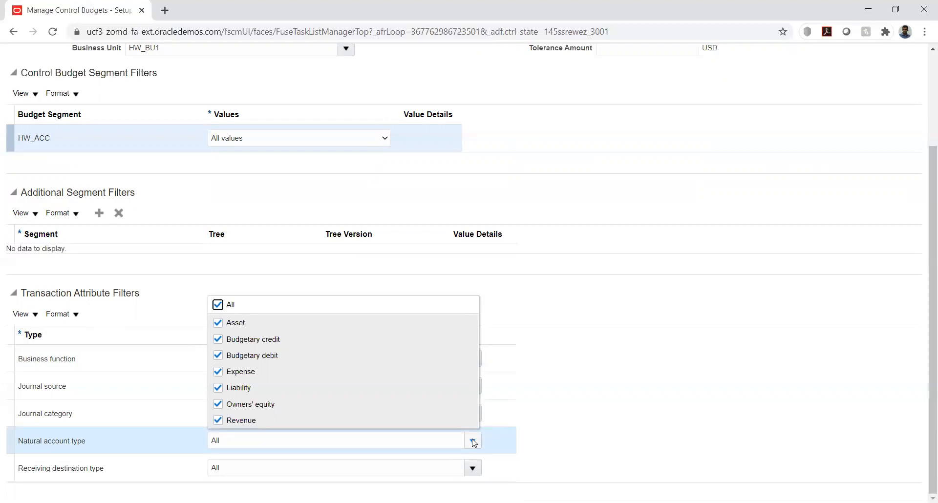
pyautogui.click(549, 438)
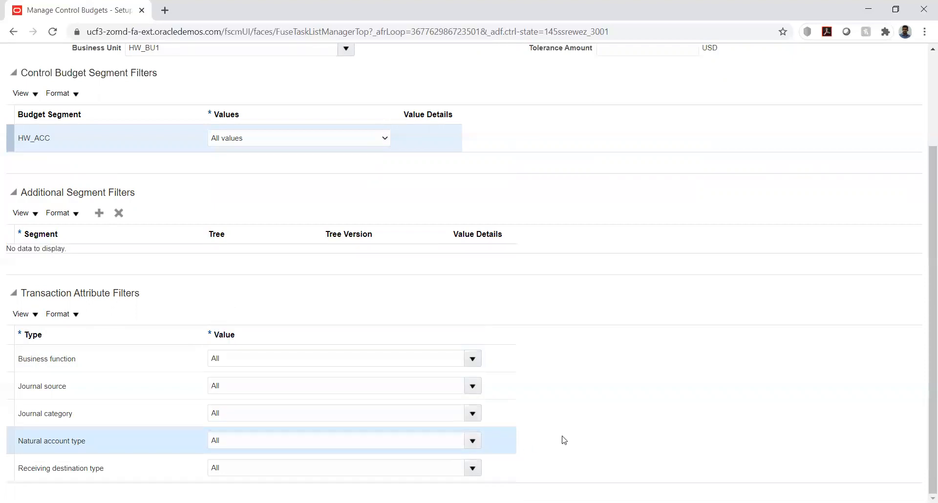
pyautogui.click(472, 468)
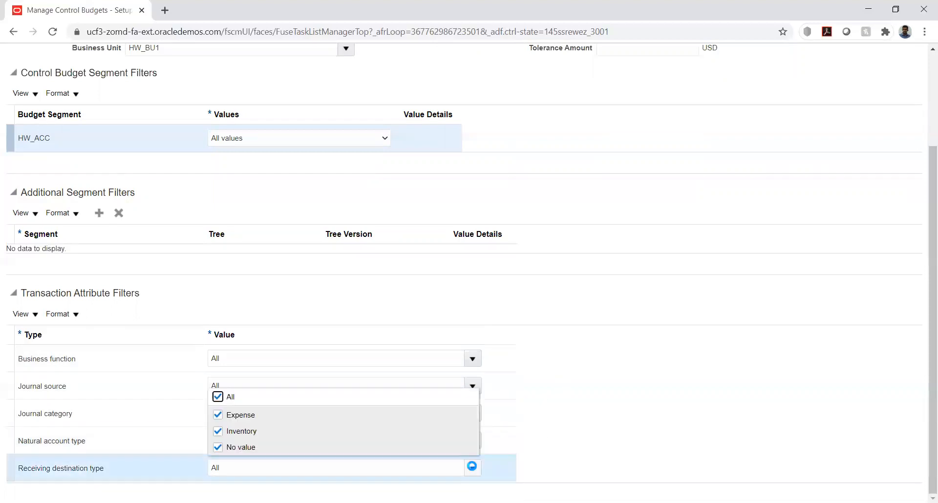
pyautogui.click(571, 457)
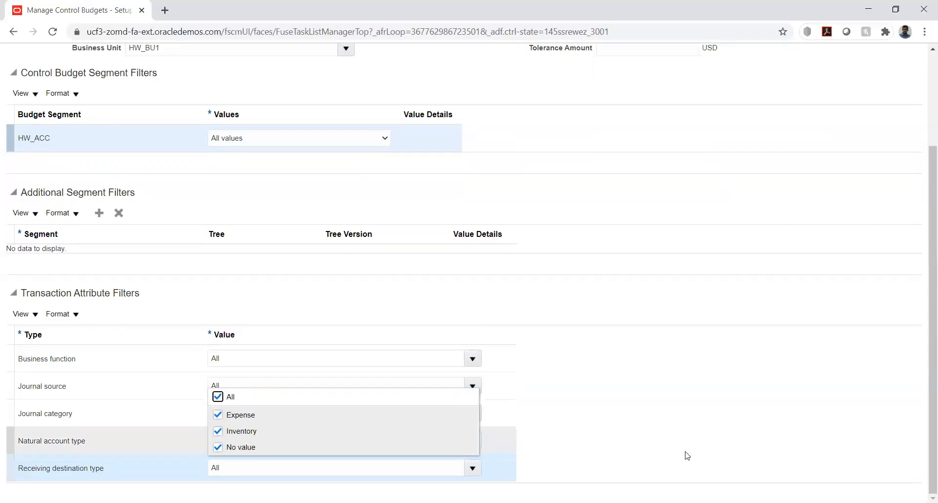
pyautogui.click(737, 454)
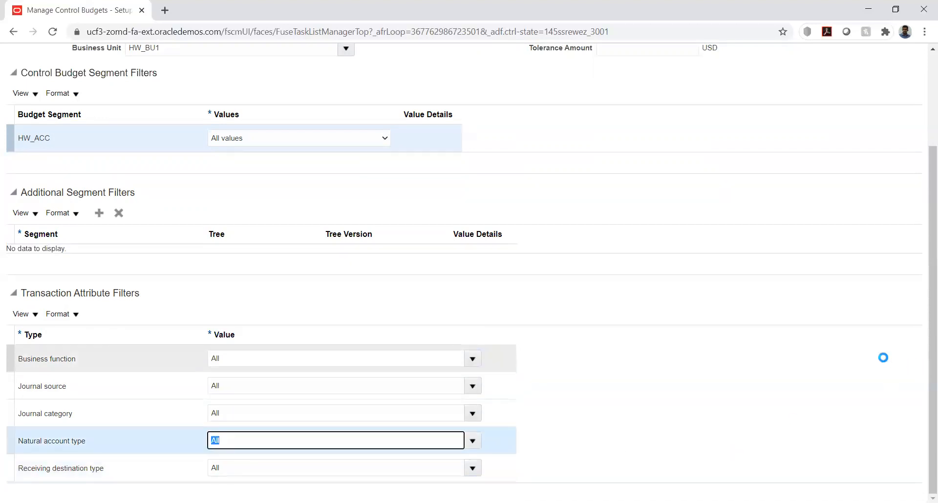
pyautogui.scroll(3, 879, 349)
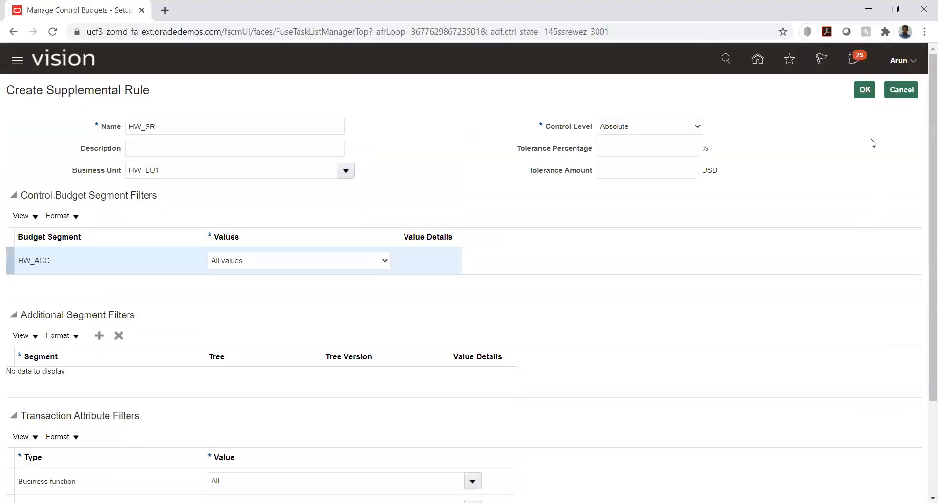
# Confirm the HW_SR rule and check it is listed on the HW_Budhet budget
pyautogui.click(865, 91)
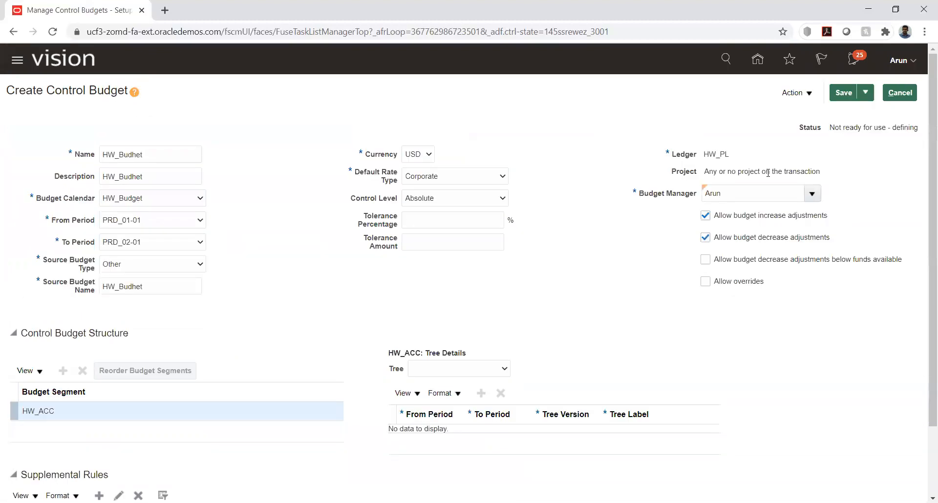
pyautogui.scroll(-3, 592, 208)
pyautogui.scroll(2, 591, 208)
pyautogui.scroll(1, 591, 207)
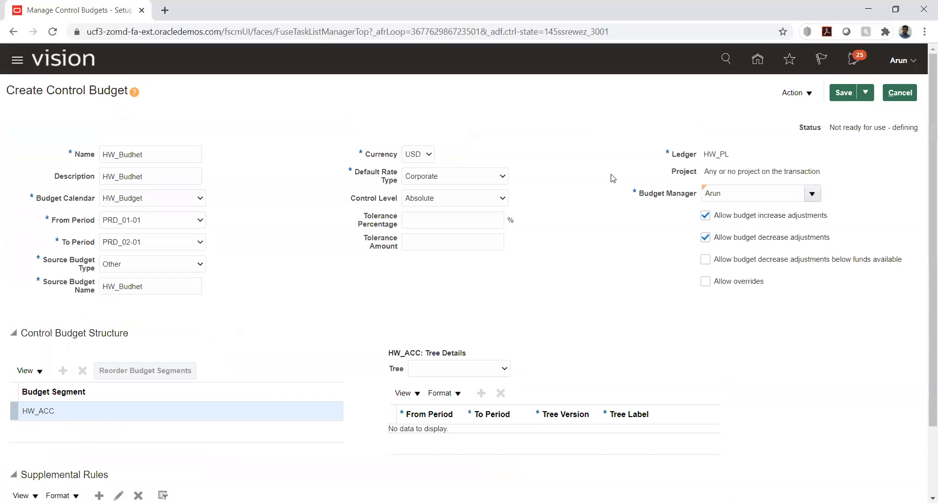
# Save HW_Budhet, check its defining status, and show the Action status options
pyautogui.click(843, 93)
pyautogui.moveTo(830, 127); pyautogui.dragTo(924, 129)
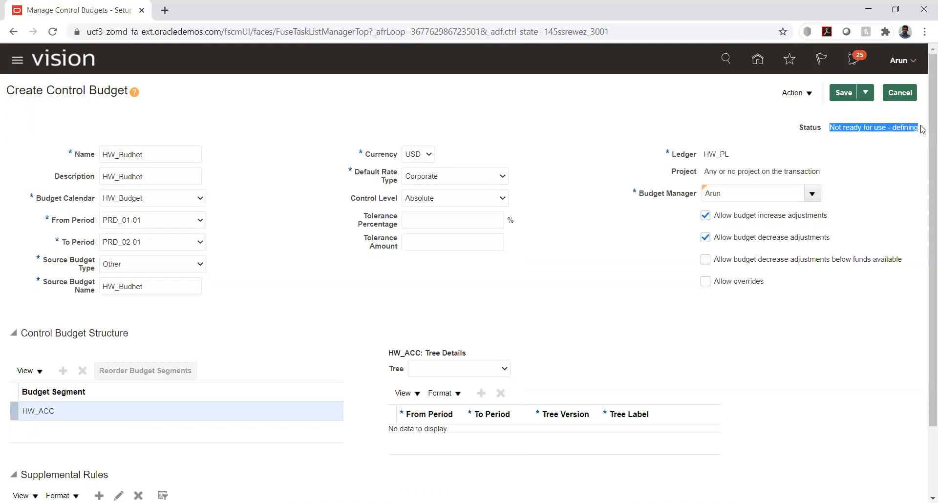
pyautogui.click(893, 152)
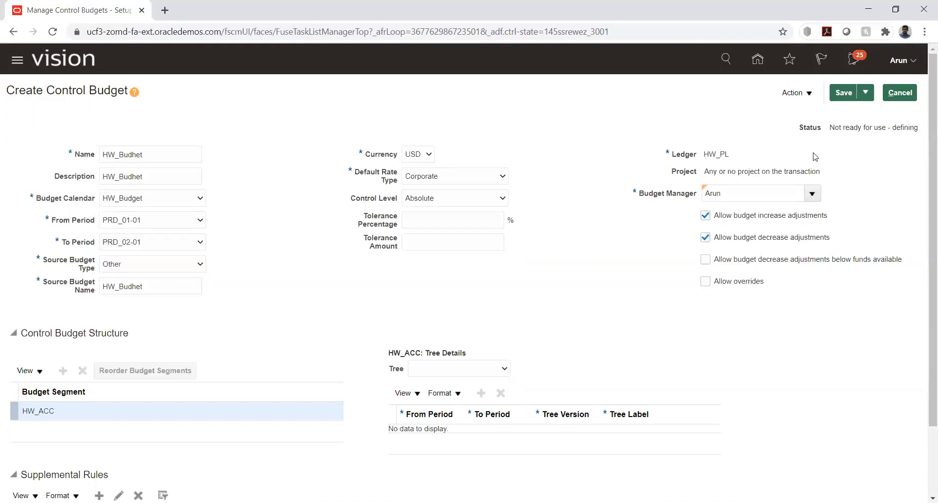
pyautogui.click(809, 95)
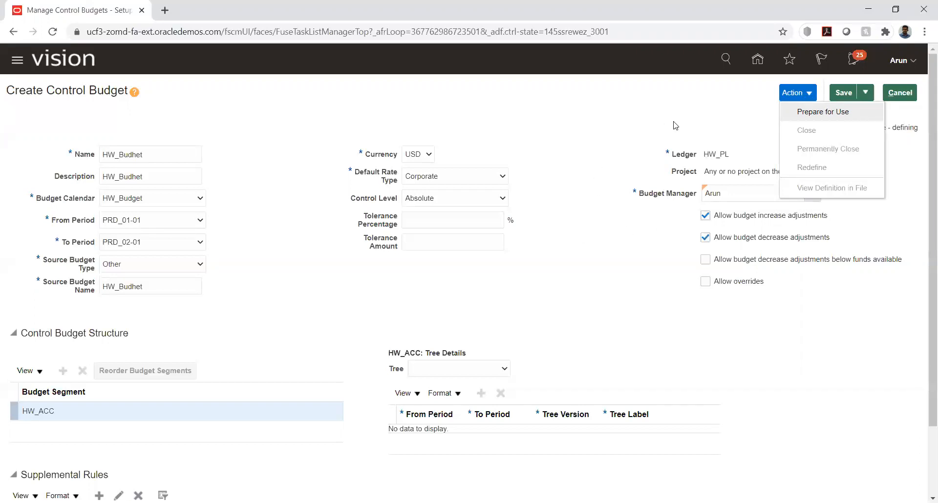
# Run Prepare for Use on HW_Budhet, accepting the warning and the submission notice
pyautogui.click(800, 113)
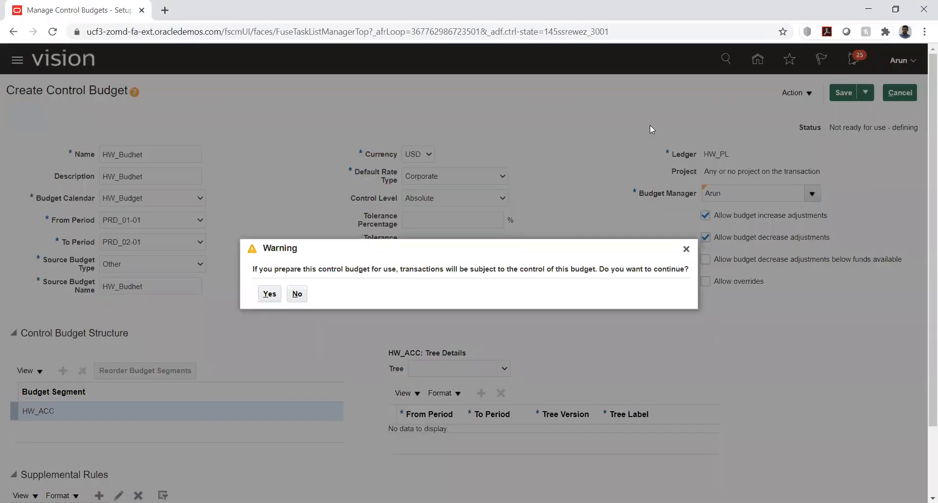
pyautogui.click(269, 294)
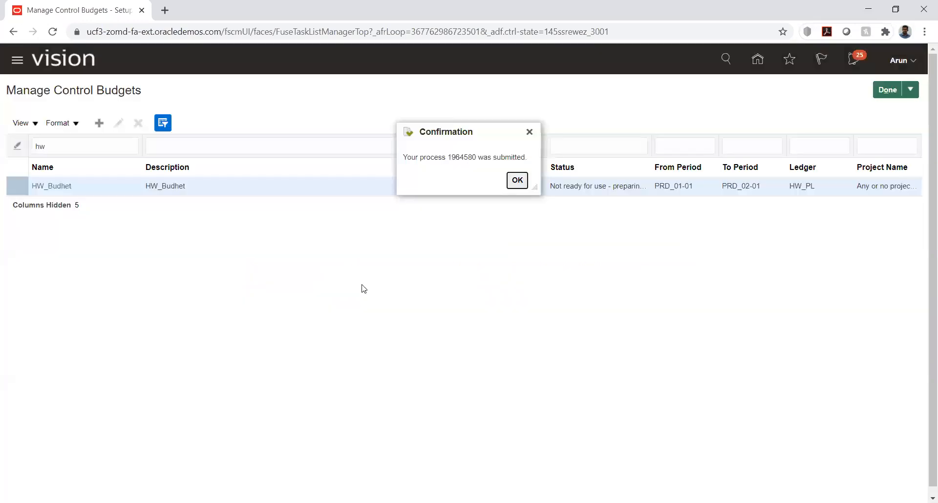
pyautogui.click(517, 181)
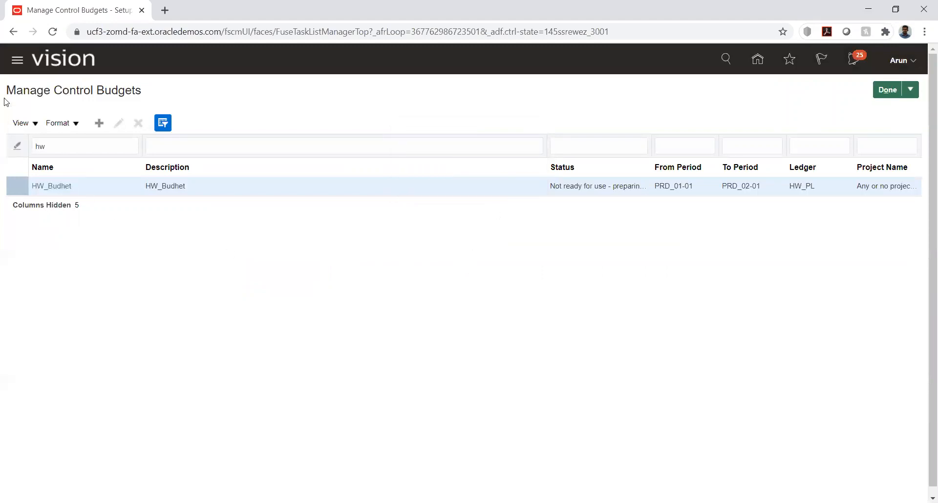
# Go to Scheduled Processes and refresh until Prepare Control Budget Definition shows Succeeded
pyautogui.click(17, 63)
pyautogui.scroll(-9, 122, 222)
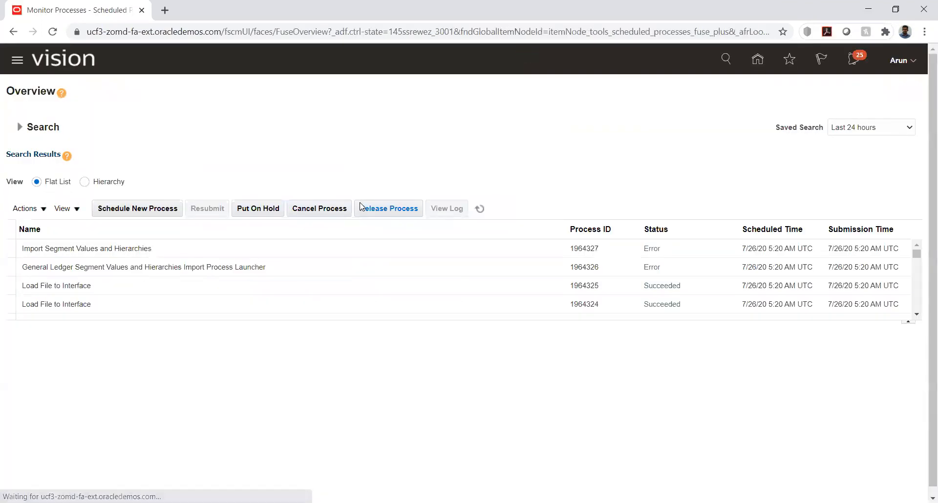
pyautogui.click(480, 208)
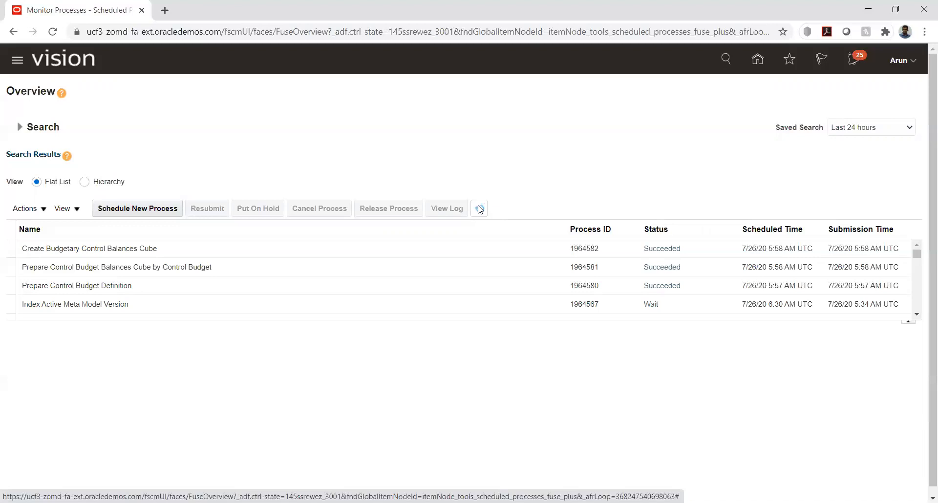
pyautogui.click(479, 209)
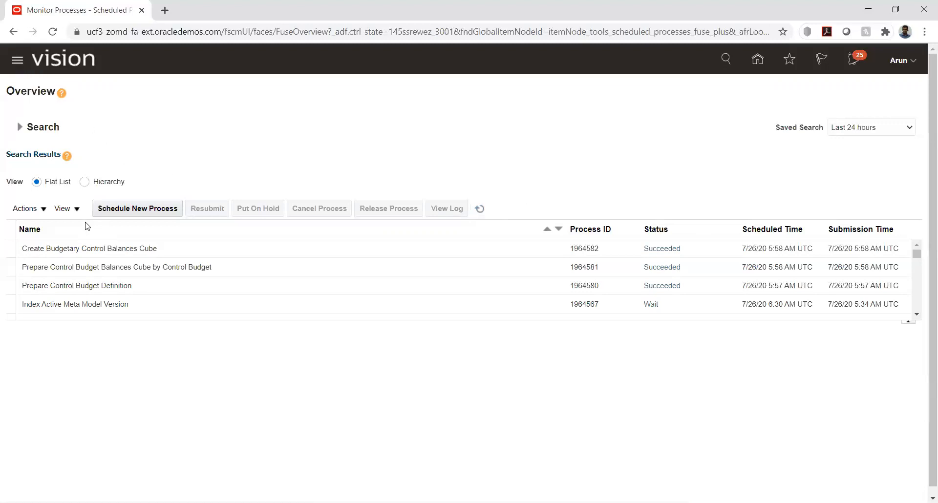
# Go through Setup and Maintenance to the HW Implementation project
pyautogui.click(913, 60)
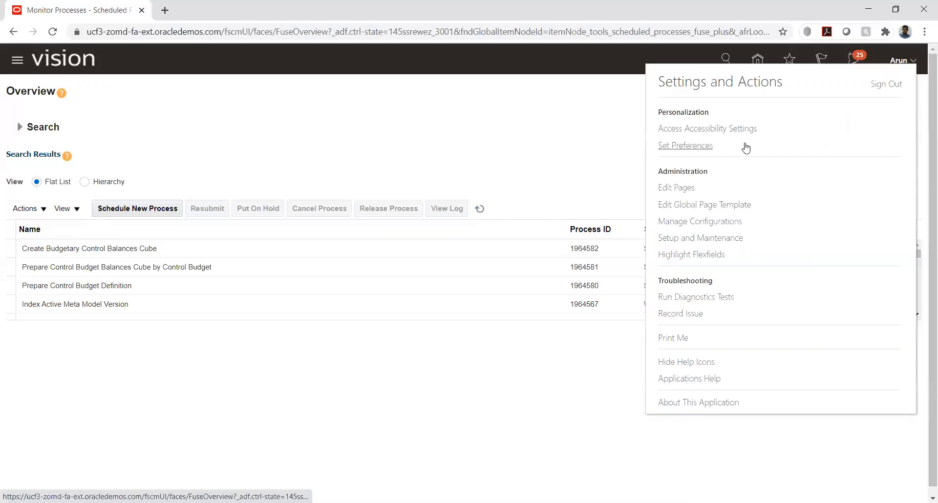
pyautogui.click(701, 239)
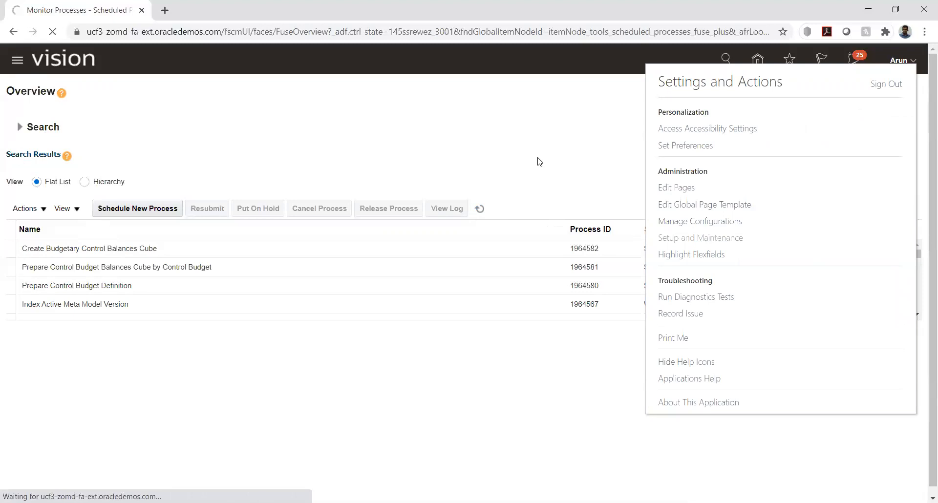
pyautogui.click(911, 140)
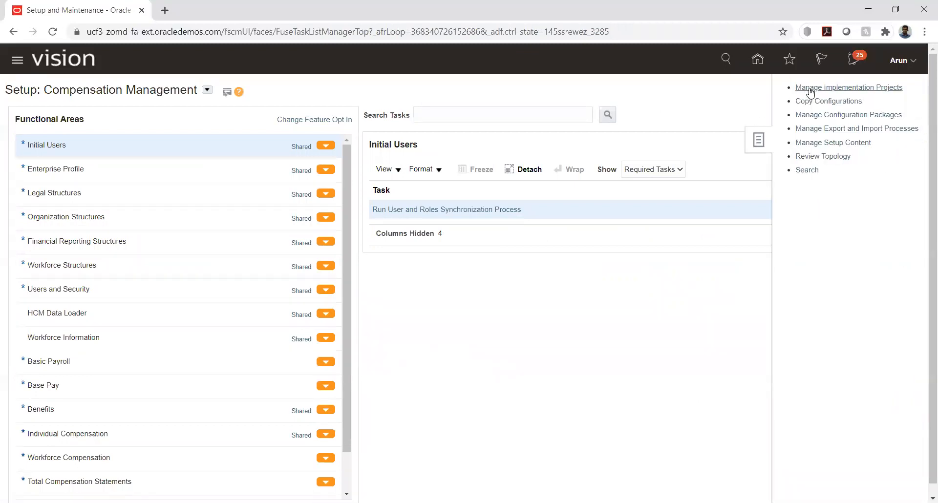
pyautogui.click(809, 88)
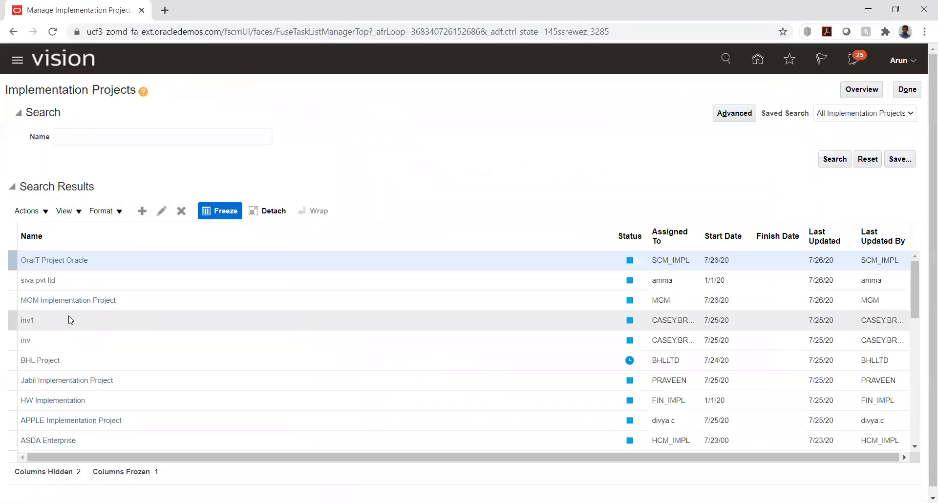
pyautogui.click(59, 400)
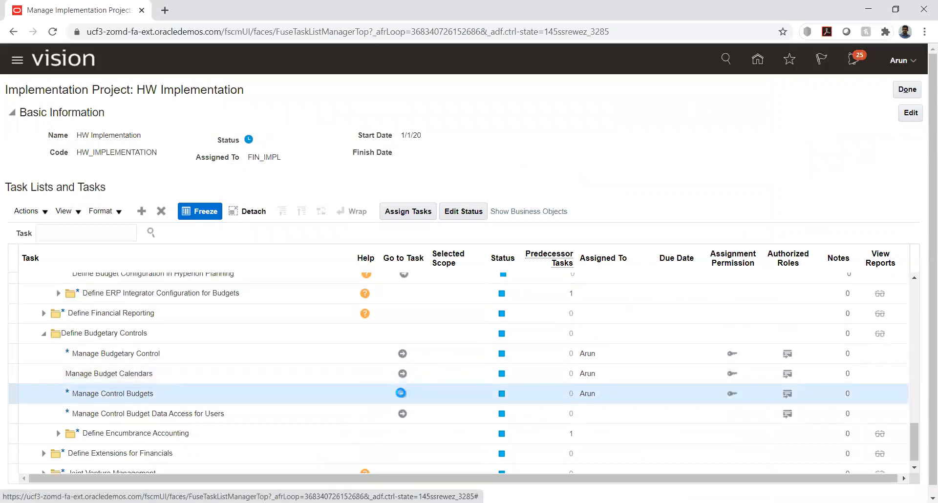
# Verify HW_Budhet shows In use under Manage Control Budgets, then return to the task list
pyautogui.click(400, 393)
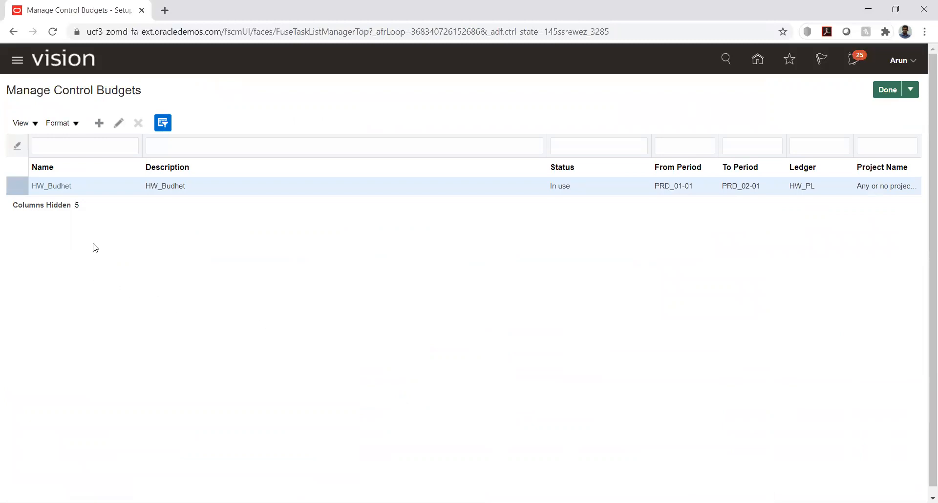
pyautogui.moveTo(551, 192); pyautogui.dragTo(575, 191)
pyautogui.click(541, 257)
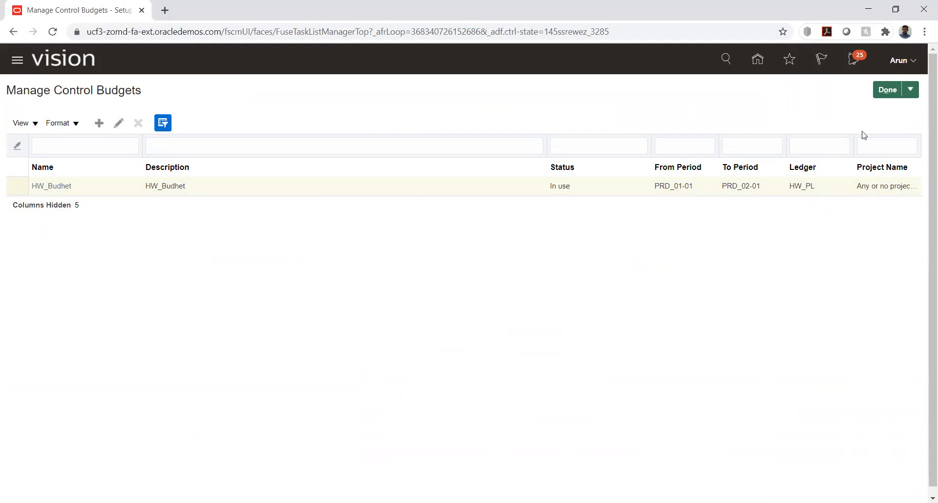
pyautogui.click(887, 90)
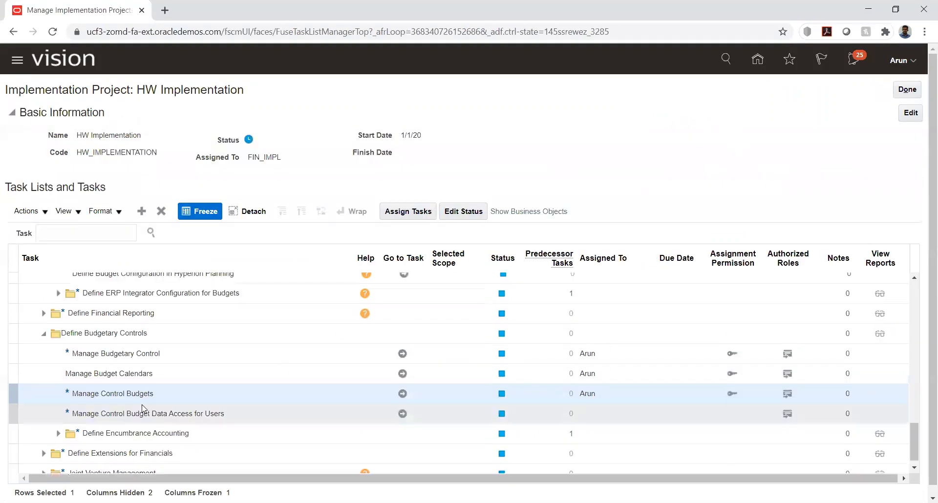
# Open the control budget data access task and search the user's existing data access
pyautogui.click(402, 414)
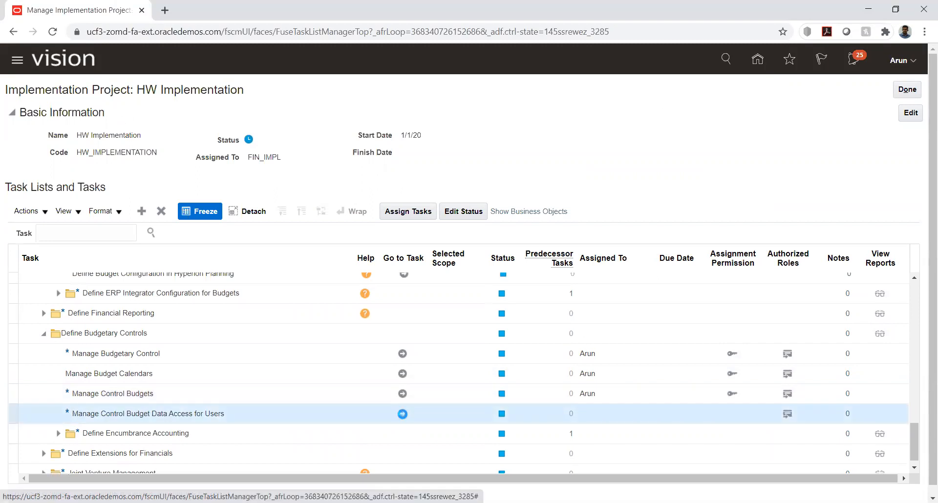
pyautogui.click(402, 414)
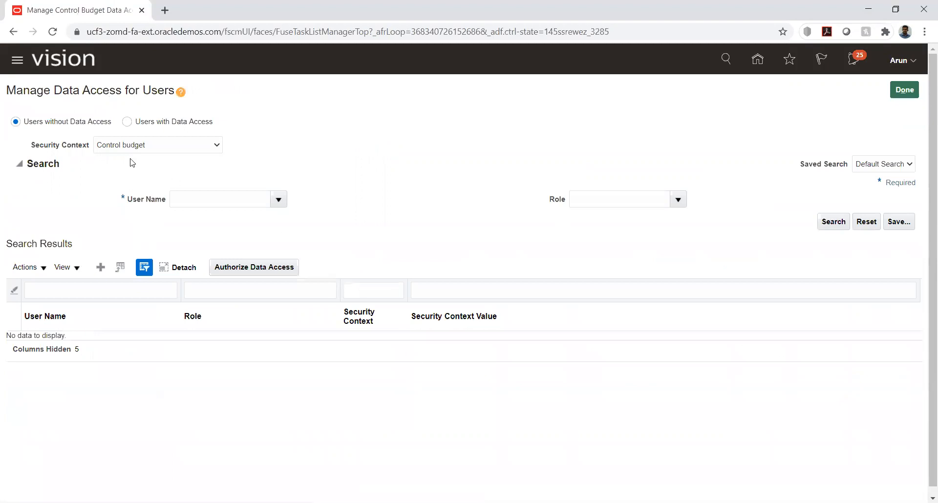
pyautogui.click(127, 121)
pyautogui.click(230, 199)
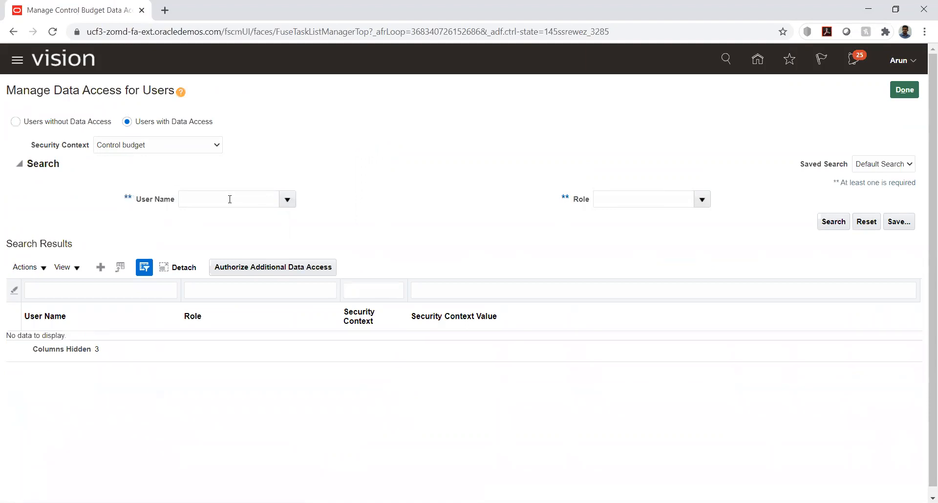
pyautogui.click(230, 199)
pyautogui.write('Arun')
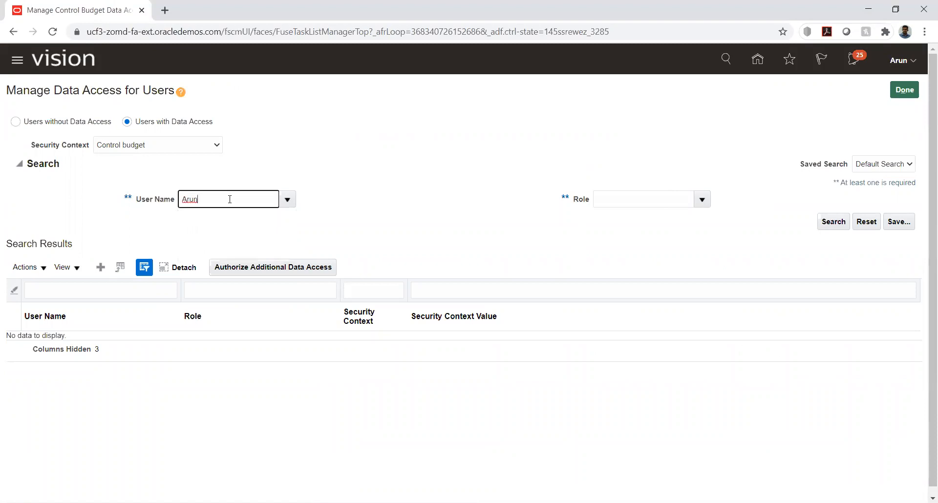
pyautogui.click(838, 223)
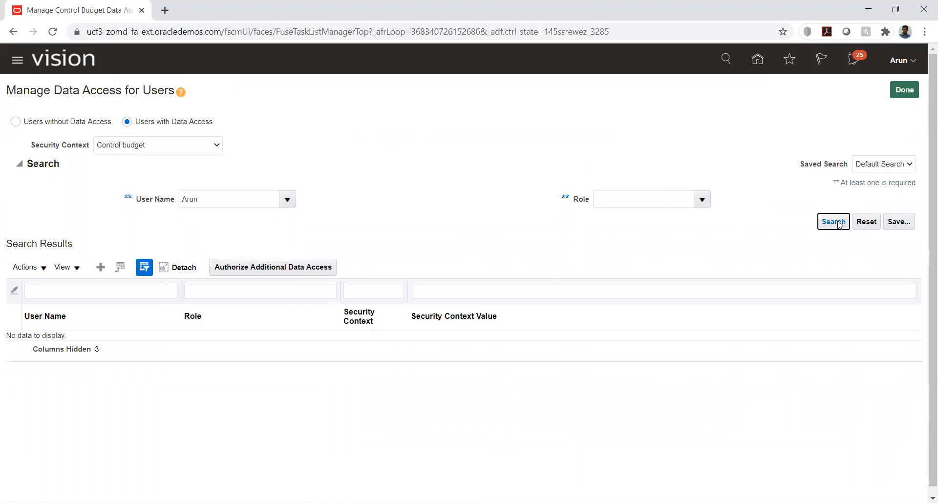
# Repeat the user's access search with the security context set to All
pyautogui.click(204, 146)
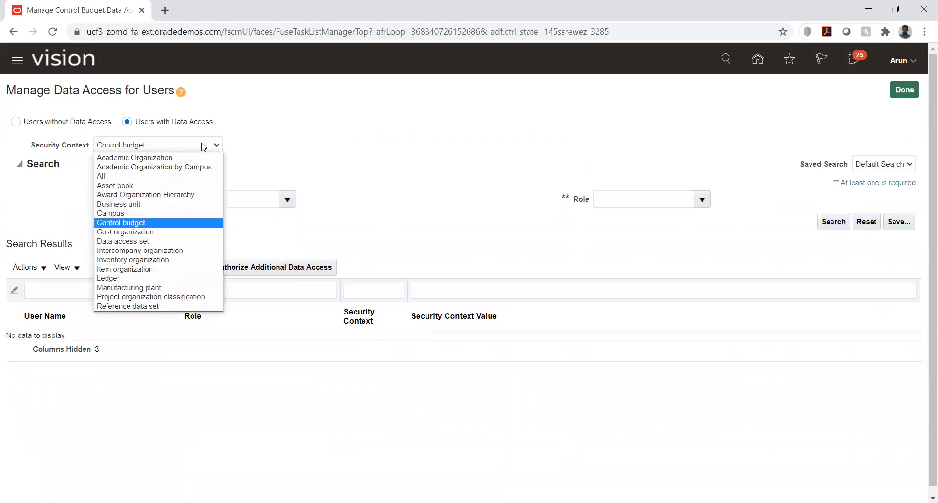
pyautogui.click(138, 204)
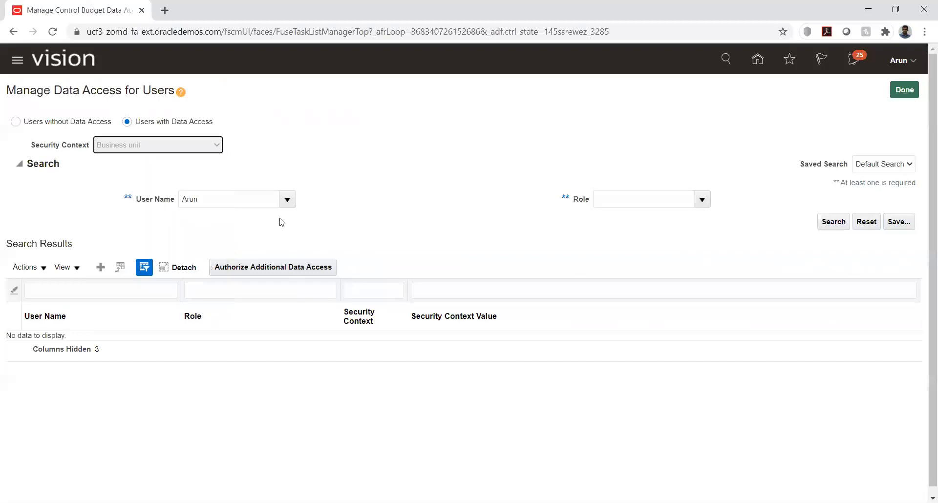
pyautogui.click(202, 148)
pyautogui.click(170, 177)
pyautogui.click(253, 199)
pyautogui.write('Arun')
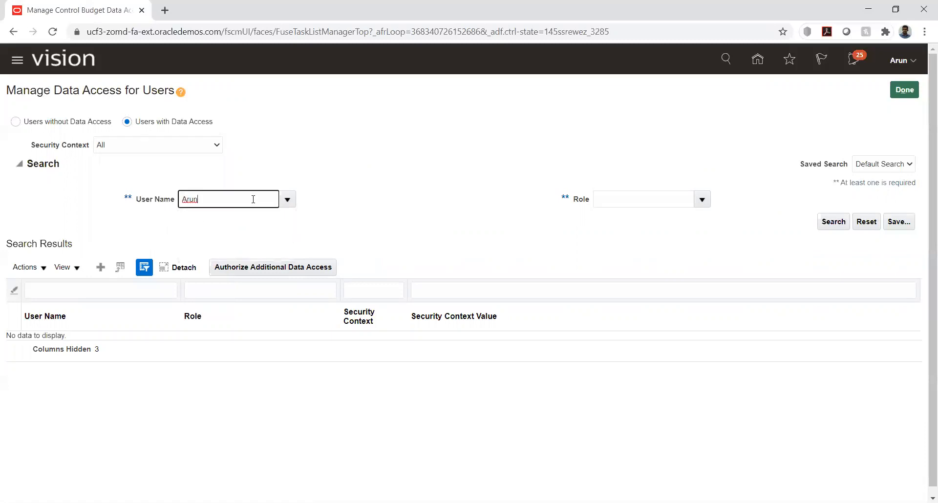
pyautogui.click(833, 223)
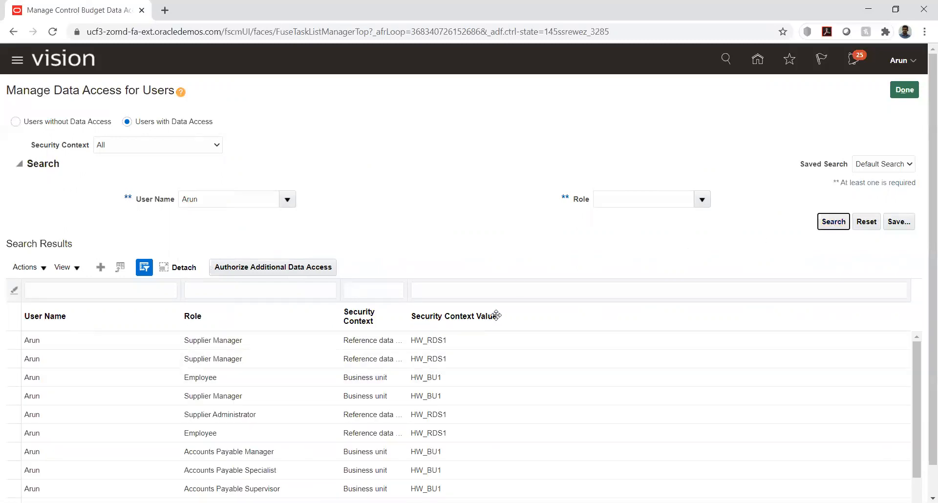
# Filter by the Budget Manager role, search, then switch to Users without Data Access
pyautogui.click(646, 203)
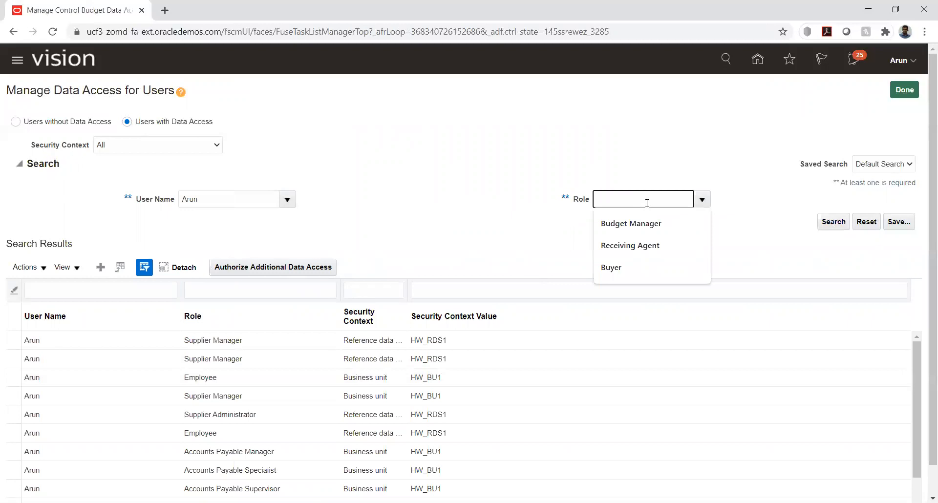
pyautogui.write('budget')
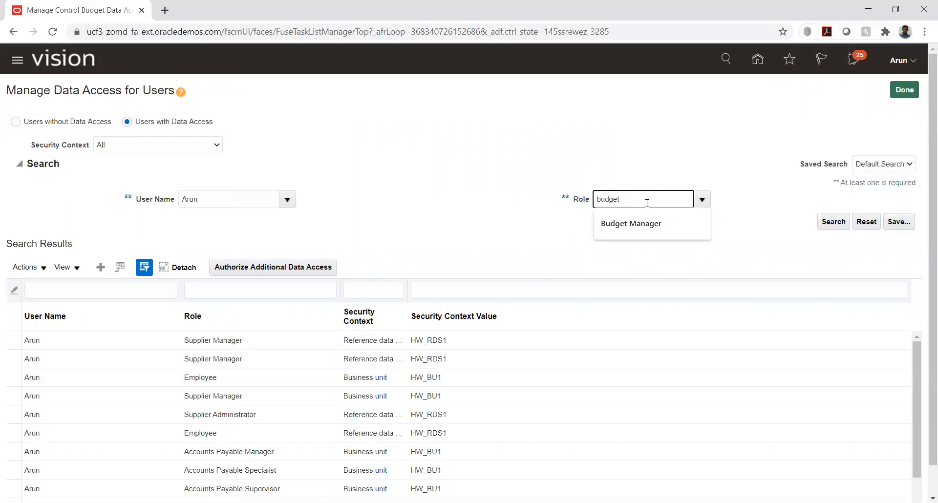
pyautogui.click(702, 200)
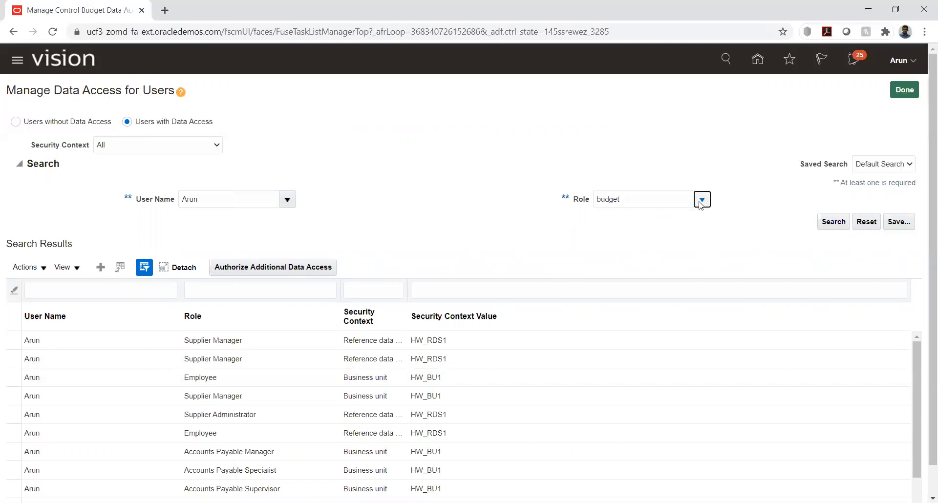
pyautogui.click(699, 202)
pyautogui.click(702, 204)
pyautogui.click(609, 402)
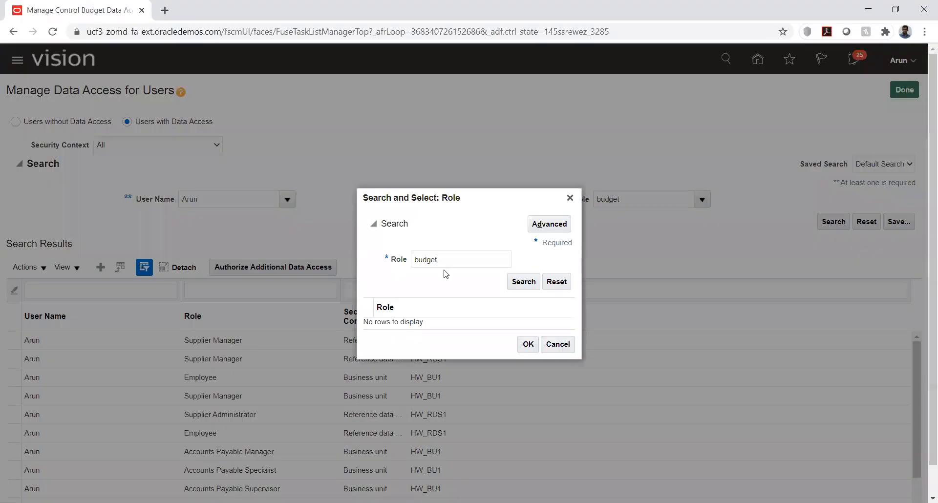
pyautogui.click(520, 284)
pyautogui.click(470, 335)
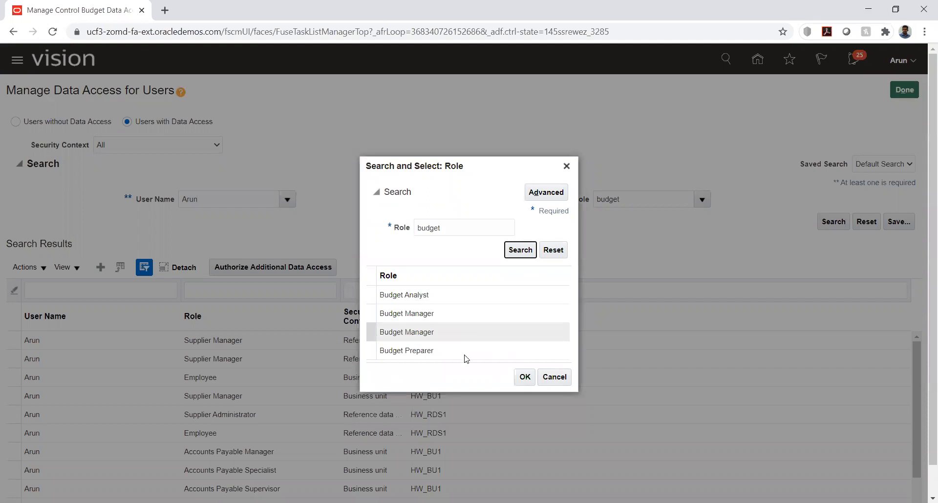
pyautogui.click(430, 314)
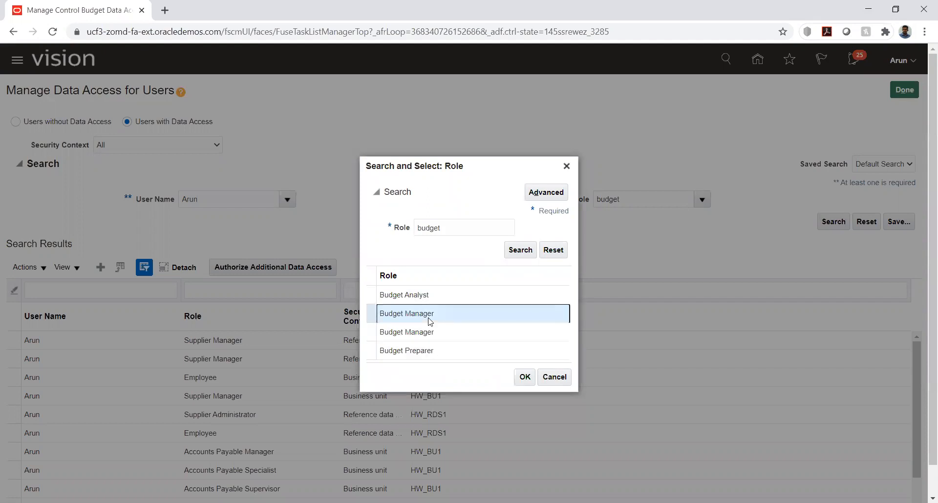
pyautogui.click(525, 378)
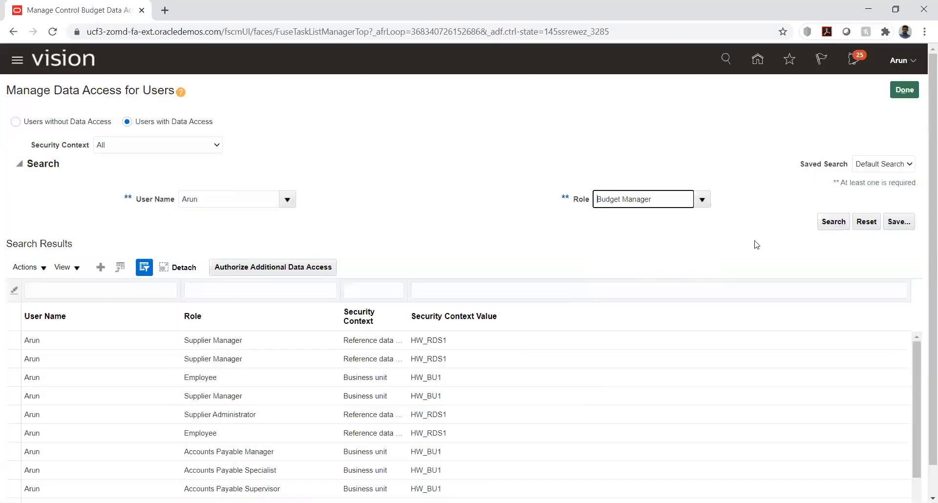
pyautogui.click(835, 224)
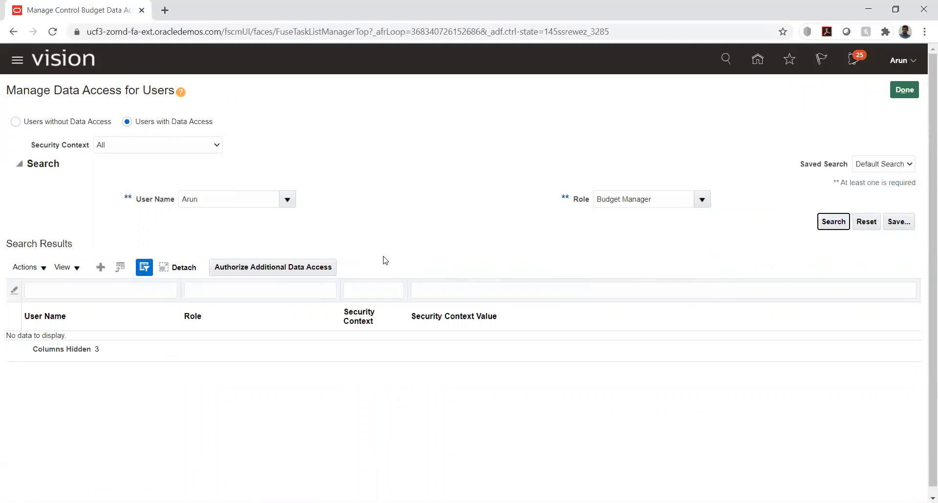
pyautogui.click(16, 121)
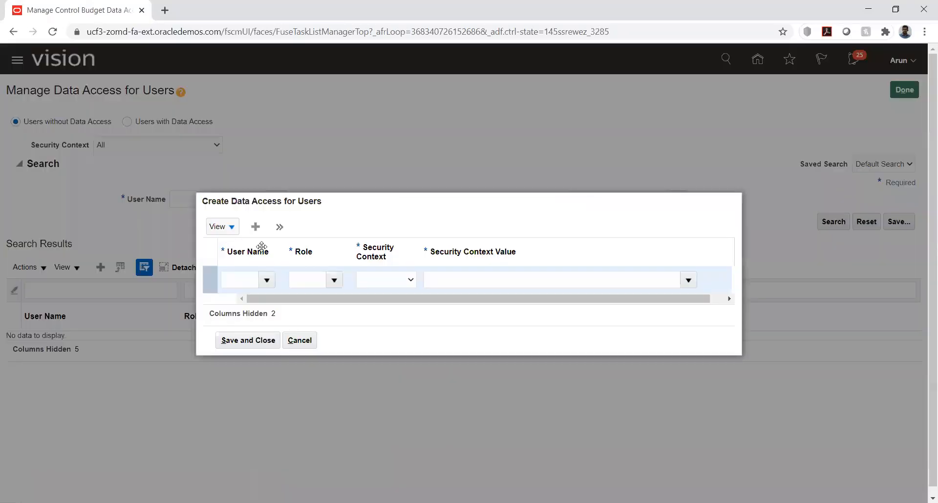
# Grant the user Budget Manager data access for Control budget HW_Budhet
pyautogui.click(308, 279)
pyautogui.click(233, 281)
pyautogui.write('Arun')
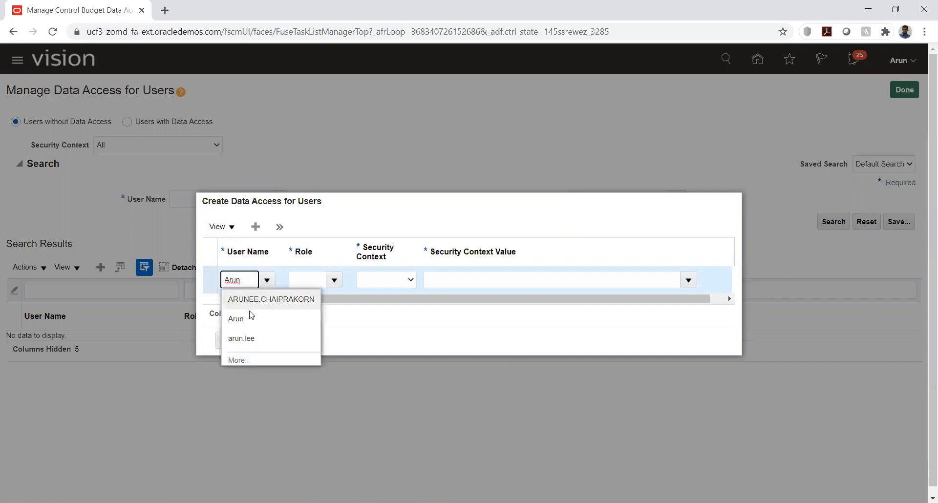
pyautogui.click(252, 318)
pyautogui.click(307, 279)
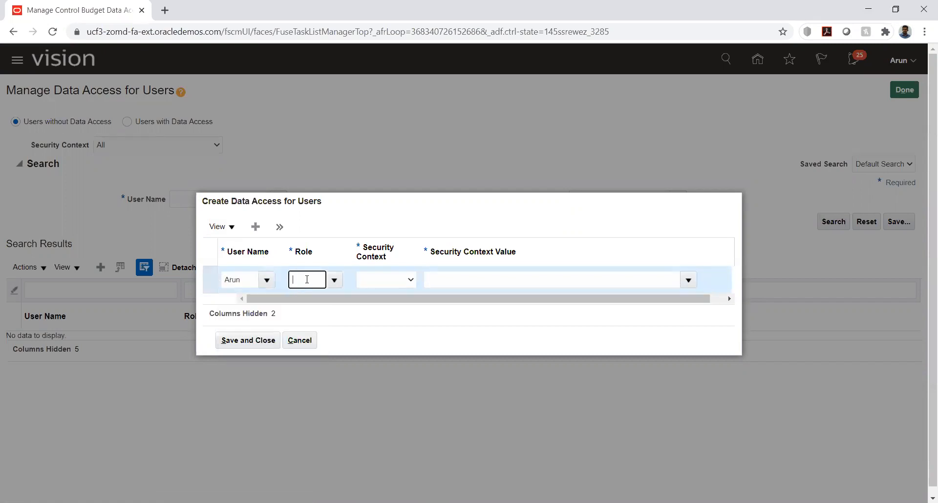
pyautogui.write('budg')
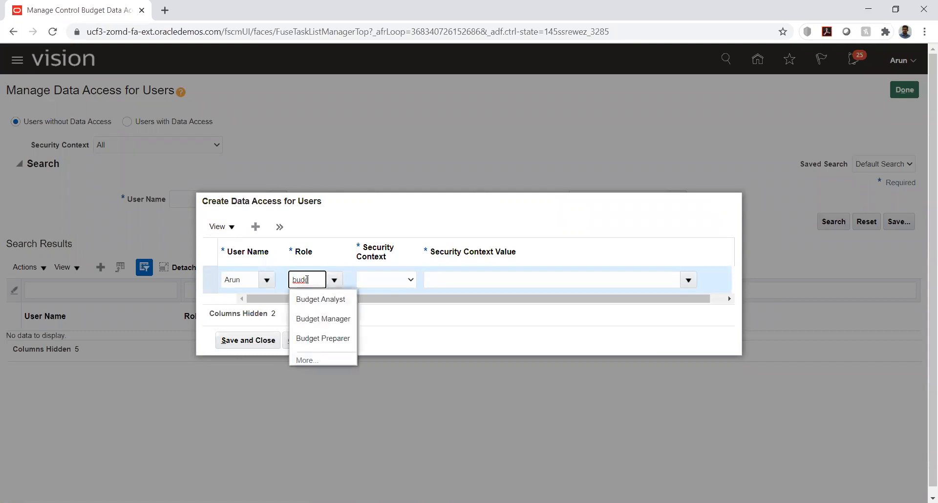
pyautogui.click(322, 318)
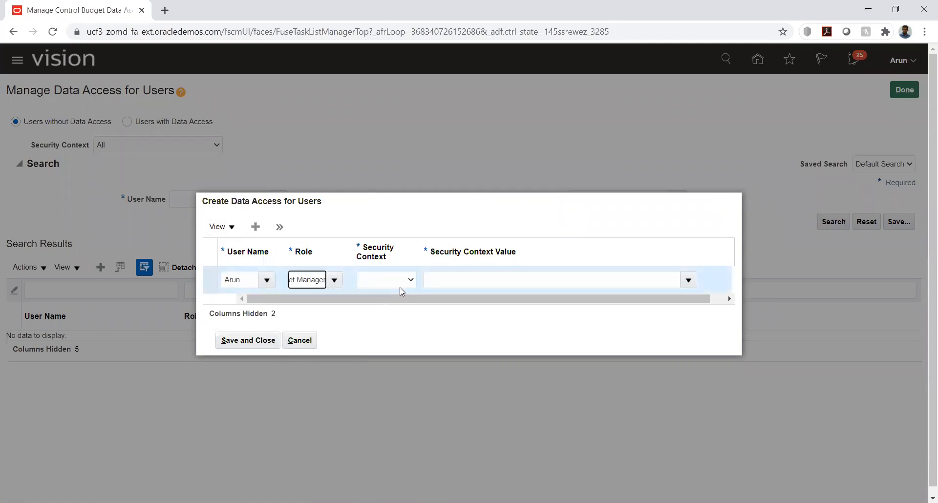
pyautogui.click(411, 280)
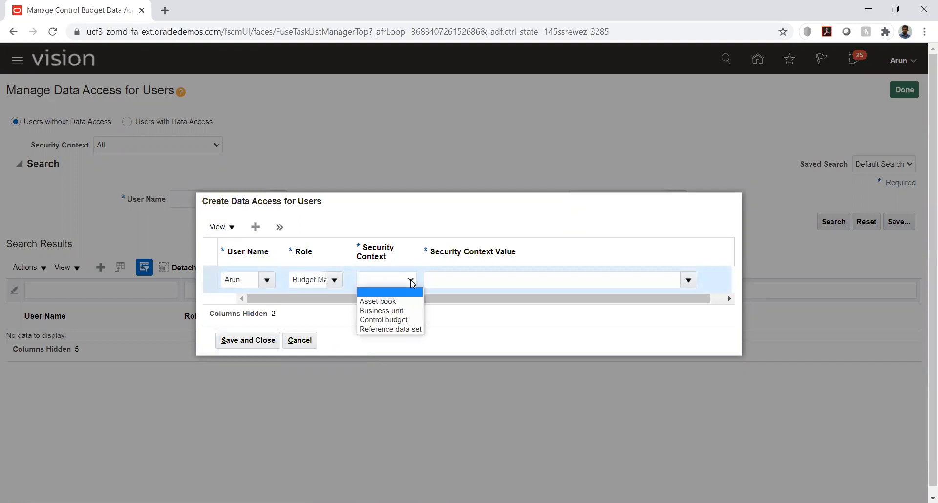
pyautogui.click(400, 320)
pyautogui.click(594, 279)
pyautogui.write('HW_Budhet')
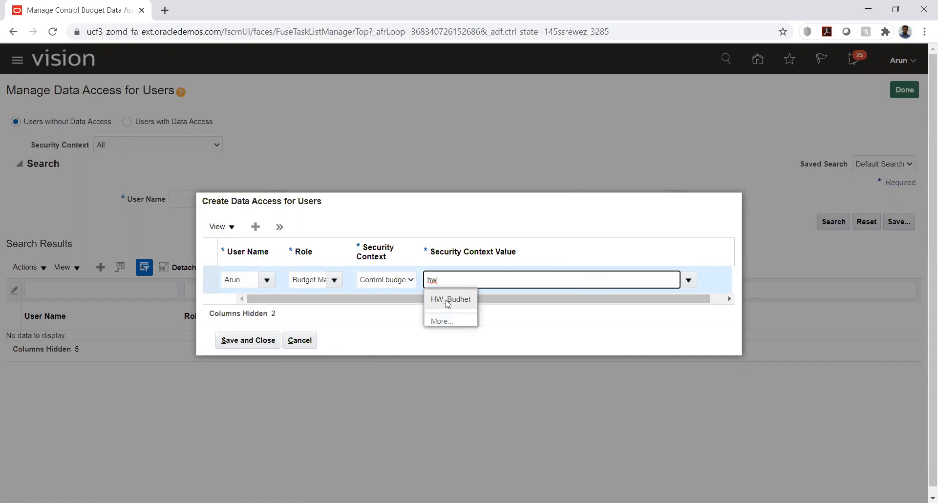
pyautogui.click(448, 300)
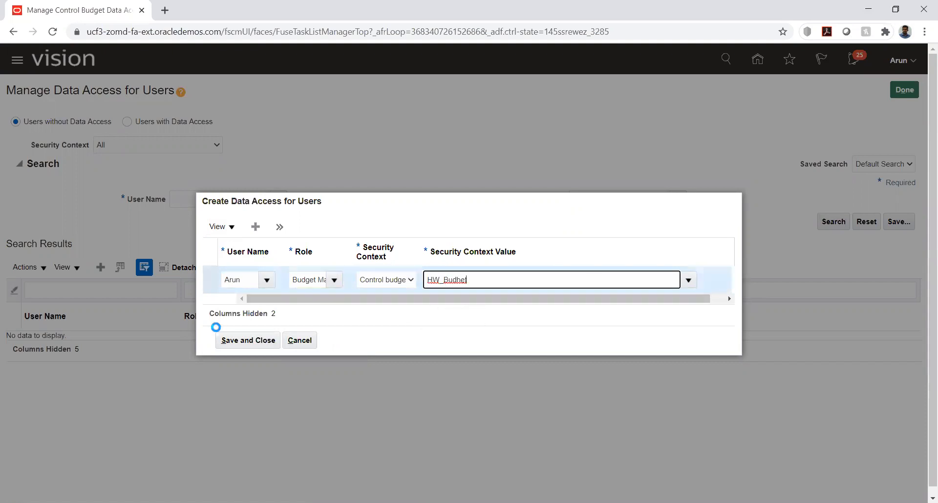
# Add a second row giving the user Budget Analyst access to Control budget HW_Budhet
pyautogui.click(254, 227)
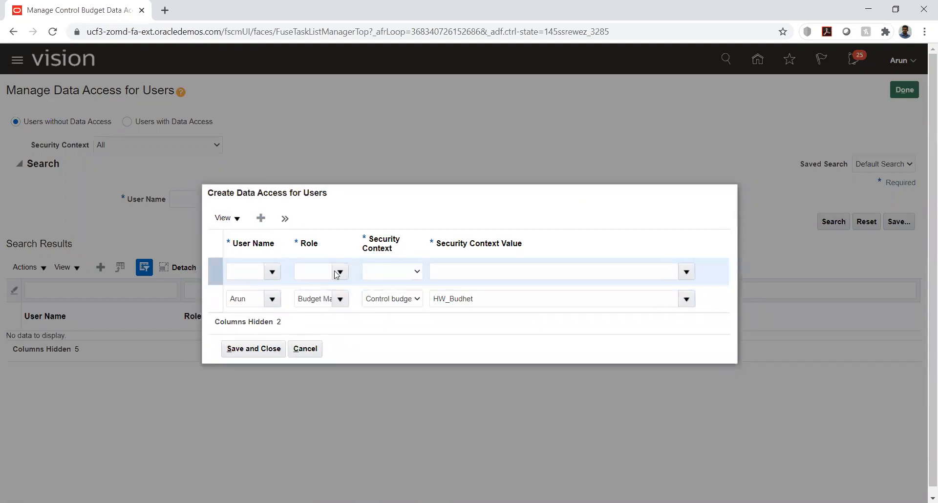
pyautogui.click(249, 273)
pyautogui.write('Arun')
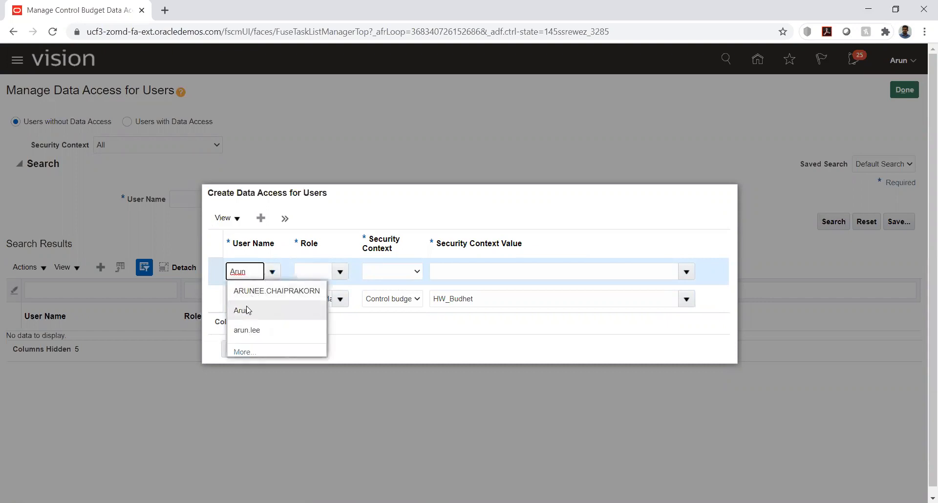
pyautogui.click(244, 310)
pyautogui.click(319, 272)
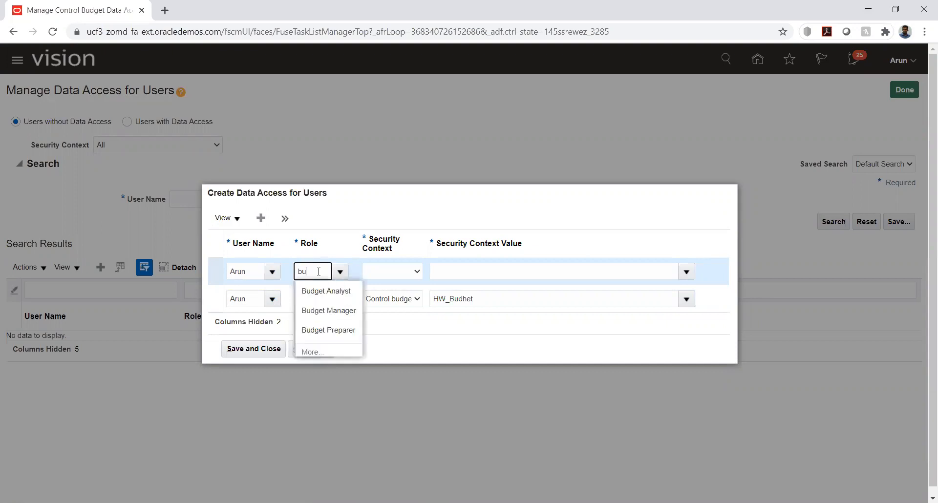
pyautogui.click(321, 292)
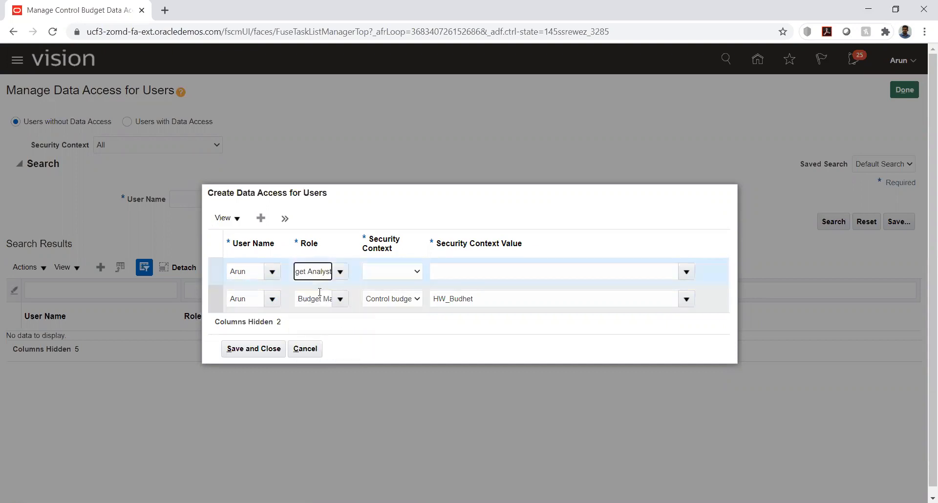
pyautogui.click(407, 272)
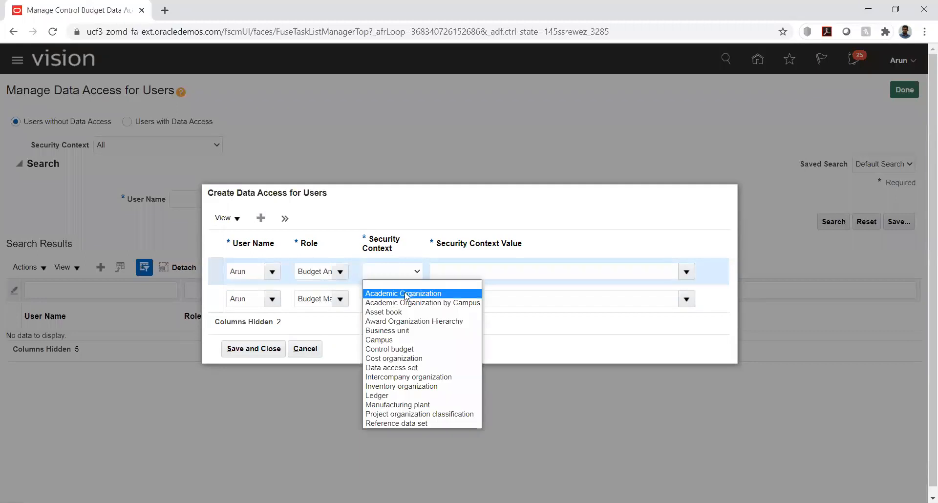
pyautogui.click(403, 348)
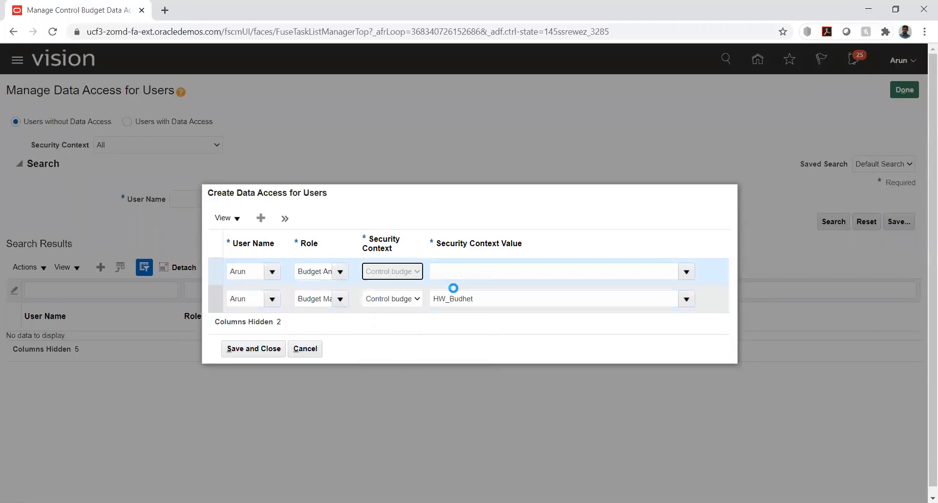
pyautogui.click(574, 268)
pyautogui.write('hw')
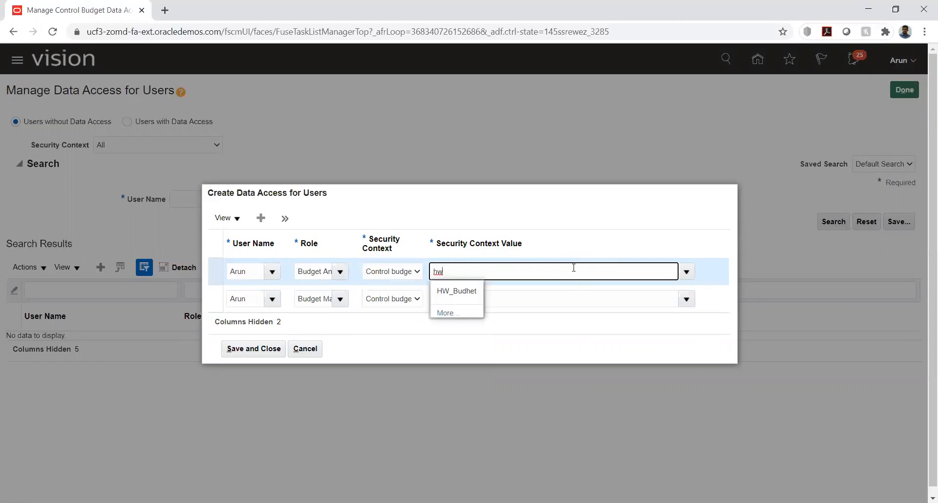
pyautogui.click(442, 291)
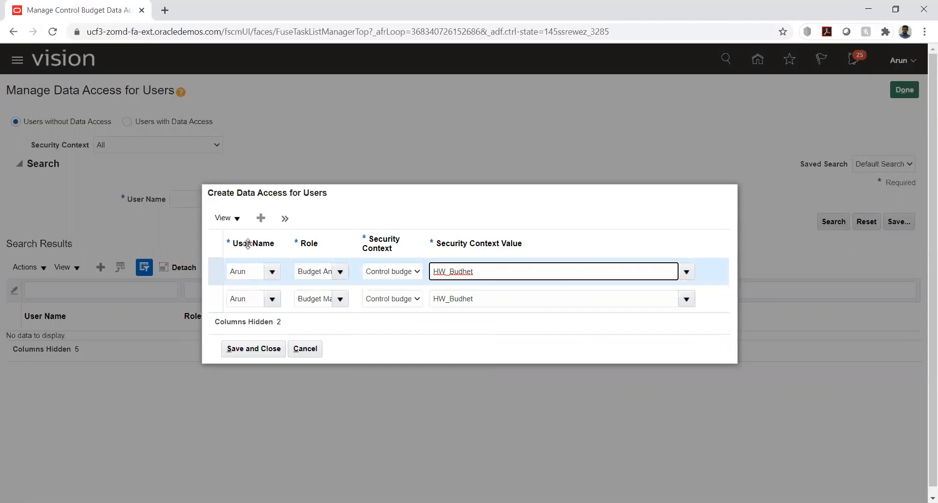
# Add a third row for Budget Preparer on Control budget HW_Budhet, then save and finish
pyautogui.click(262, 218)
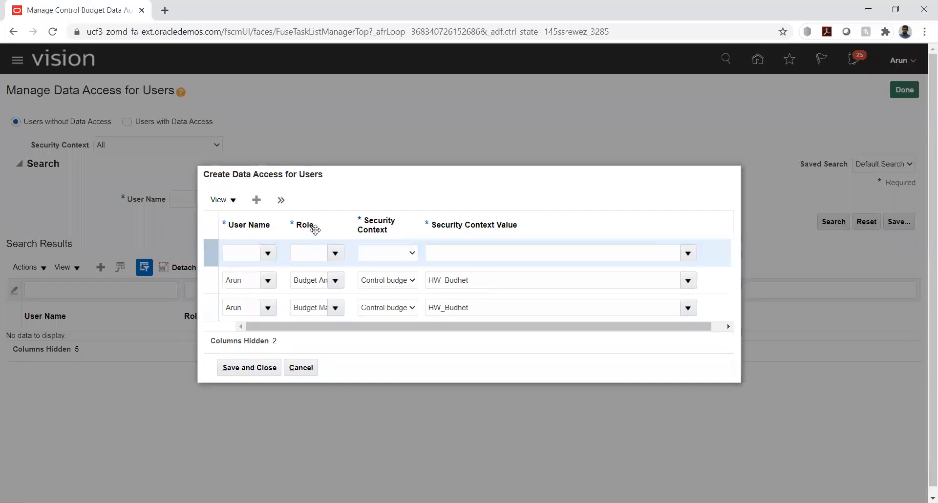
pyautogui.click(251, 251)
pyautogui.write('Arun')
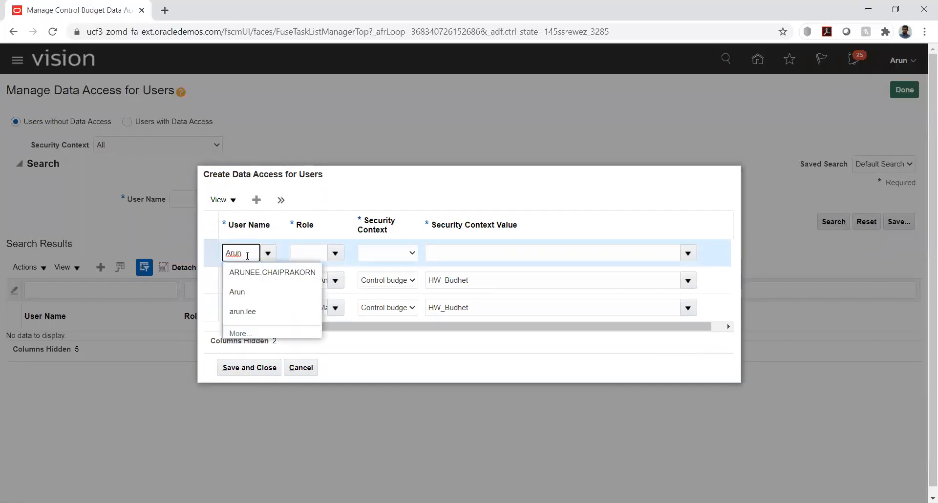
pyautogui.click(236, 292)
pyautogui.click(314, 254)
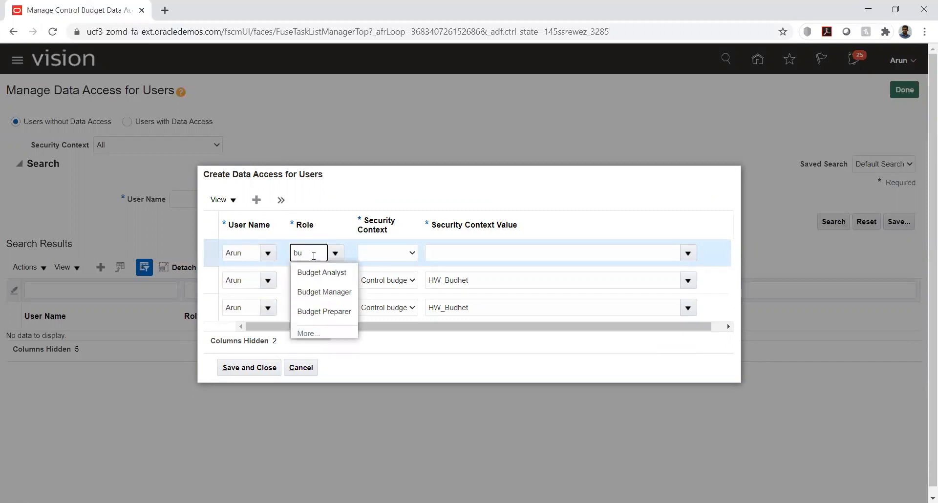
pyautogui.click(316, 311)
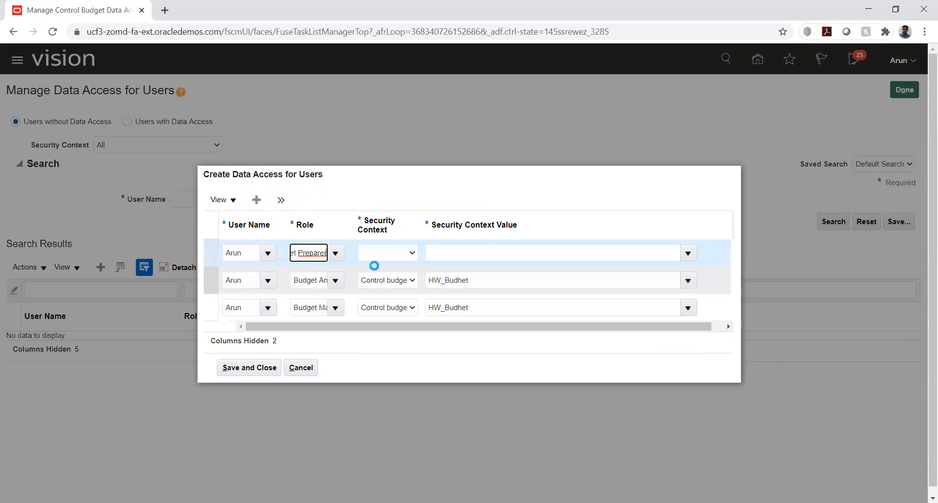
pyautogui.click(379, 254)
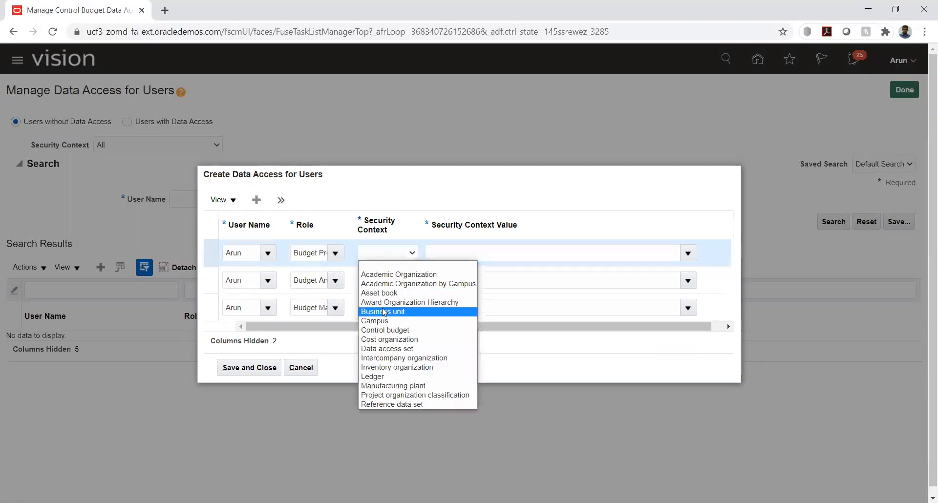
pyautogui.click(385, 326)
pyautogui.click(508, 252)
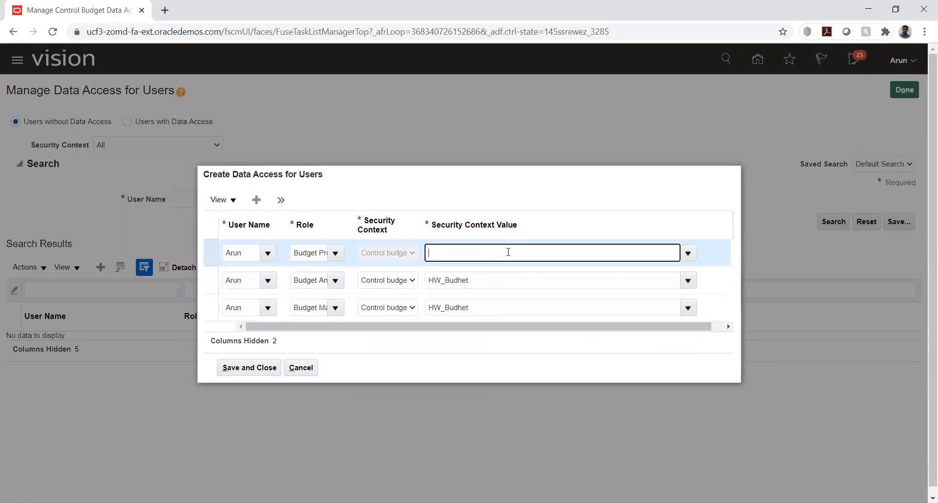
pyautogui.write('hw')
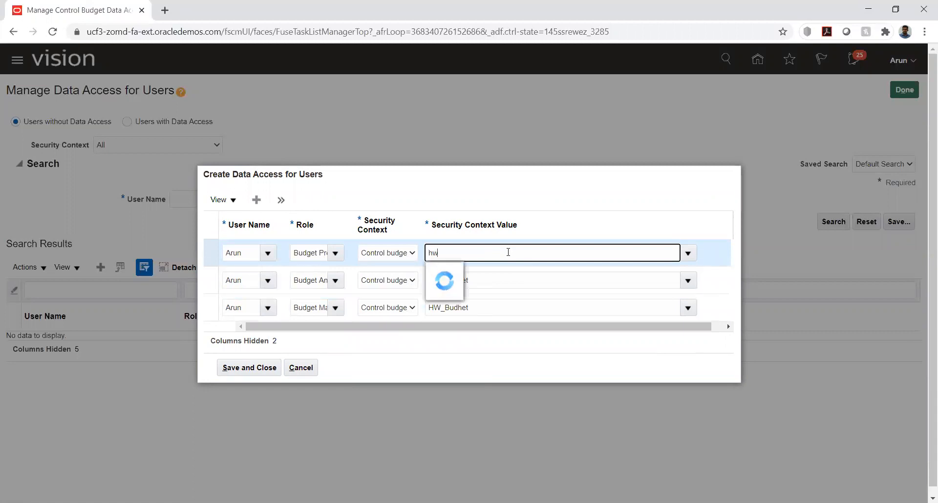
pyautogui.click(450, 269)
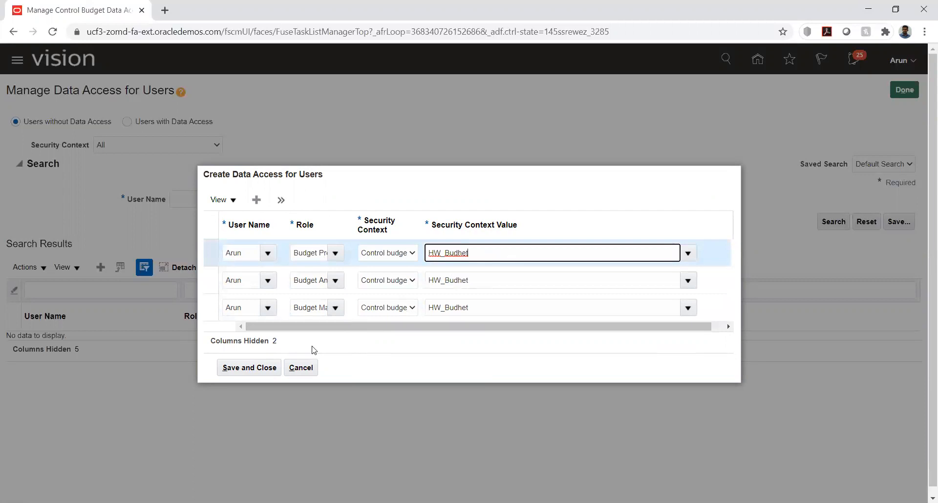
pyautogui.click(240, 364)
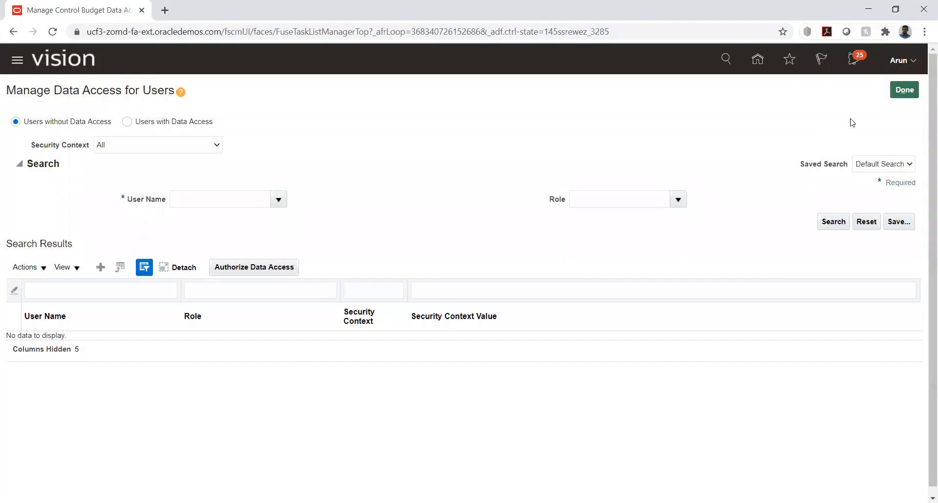
pyautogui.click(902, 91)
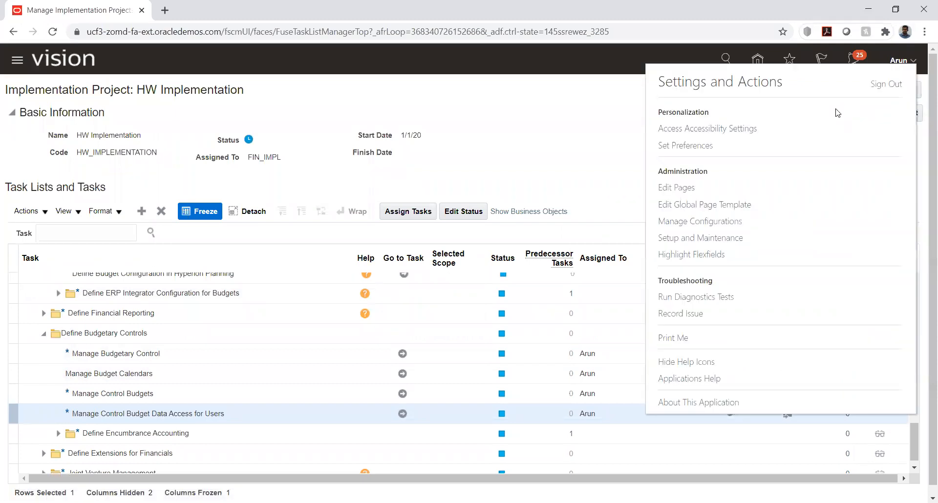
# Sign out, then sign back in with the budget user's username and password
pyautogui.click(887, 84)
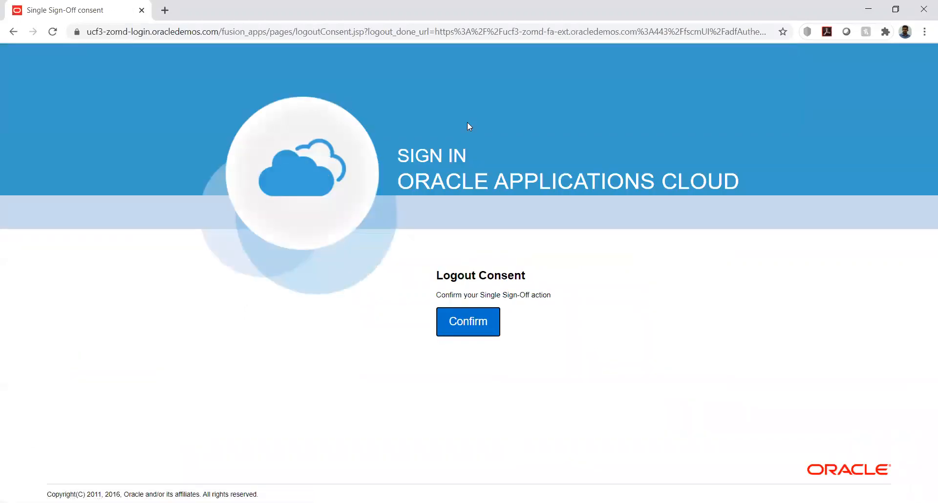
pyautogui.click(454, 316)
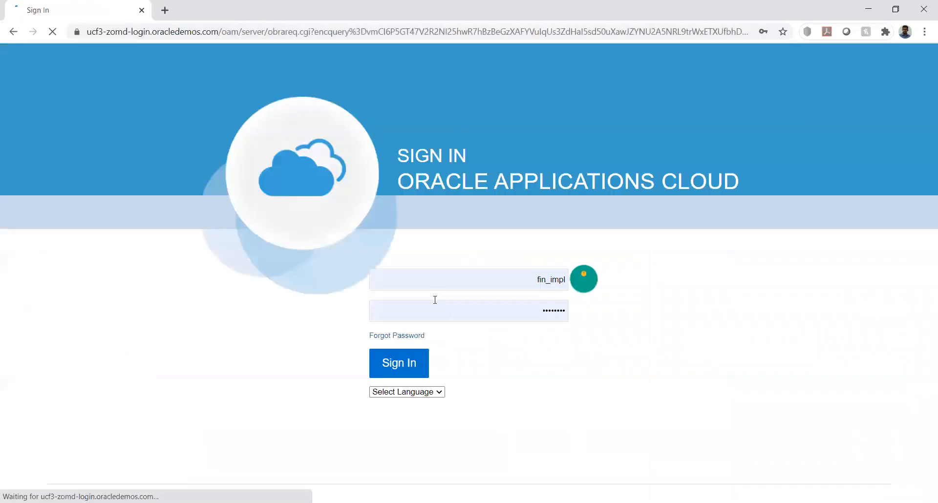
pyautogui.doubleClick(453, 279)
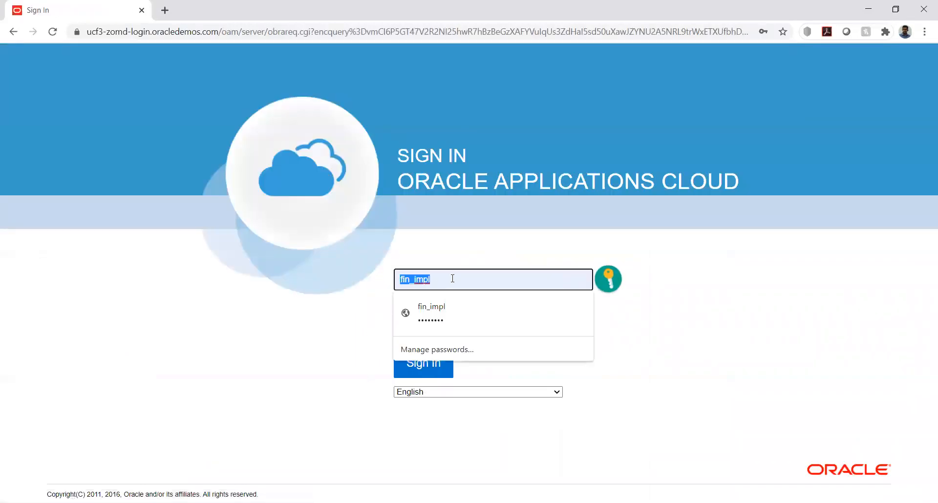
pyautogui.write('Arun')
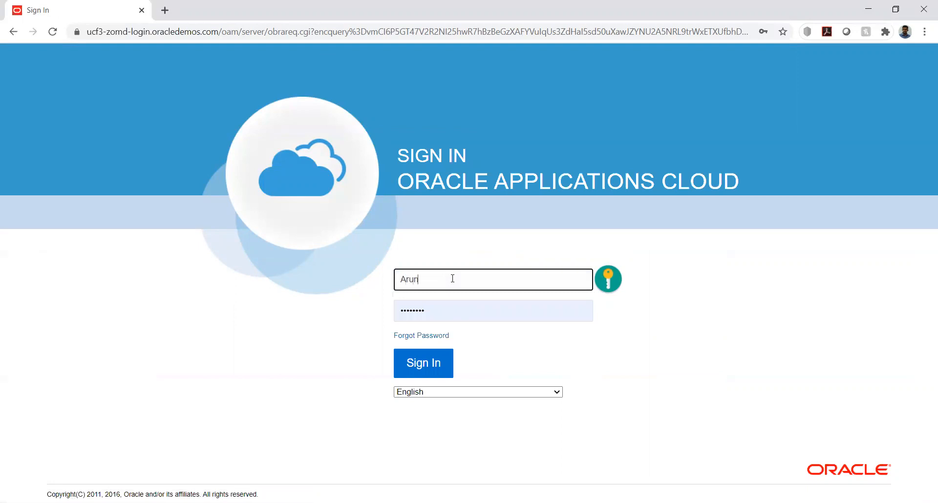
pyautogui.press('Tab')
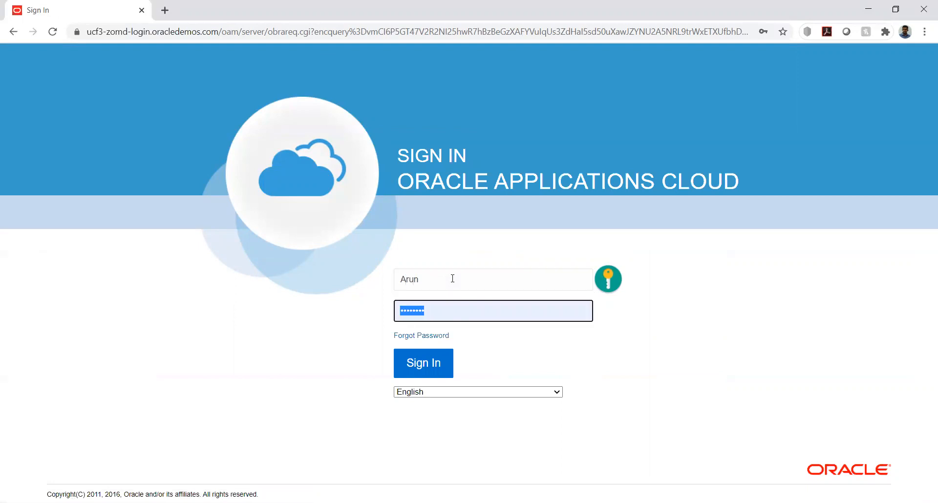
pyautogui.write('W')
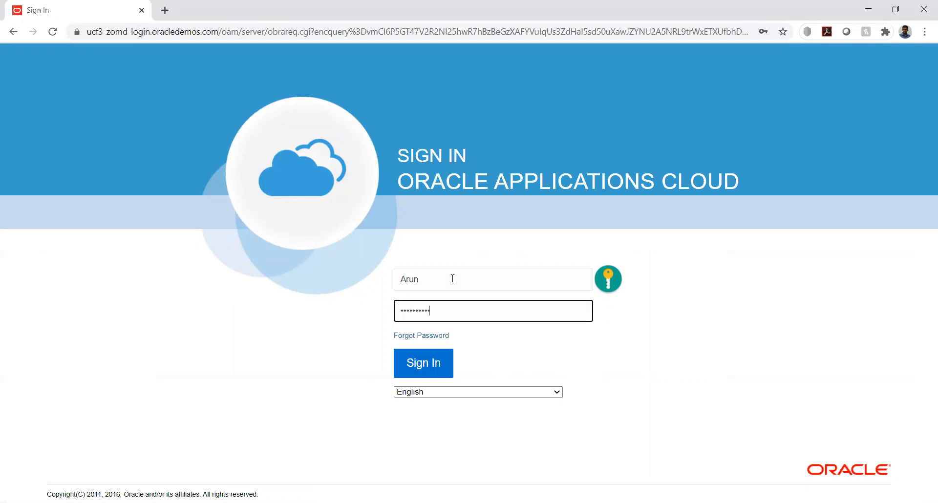
pyautogui.click(433, 364)
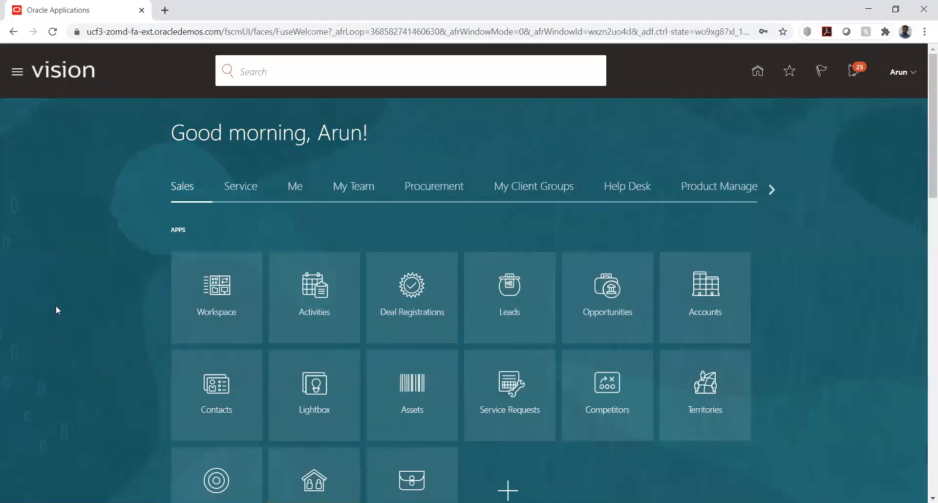
# Go to the Budgetary Control area of the home page and launch the Budgetary Control app
pyautogui.click(770, 190)
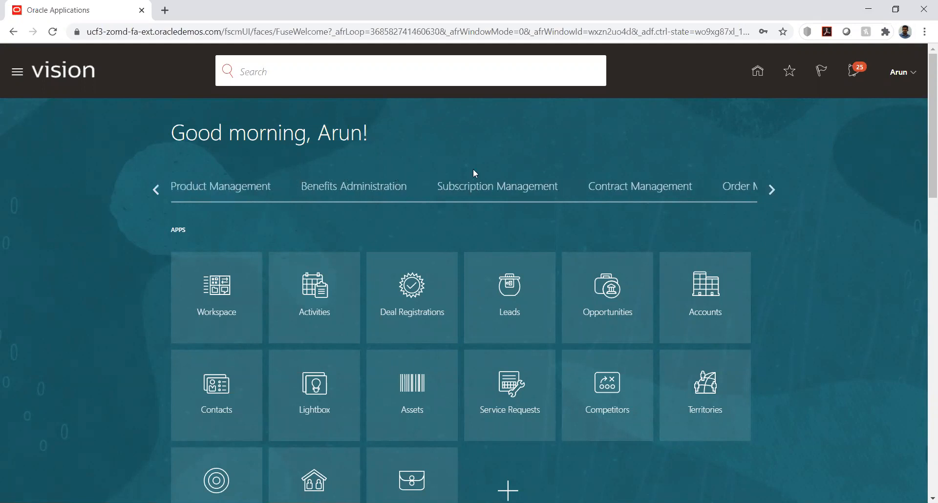
pyautogui.click(772, 188)
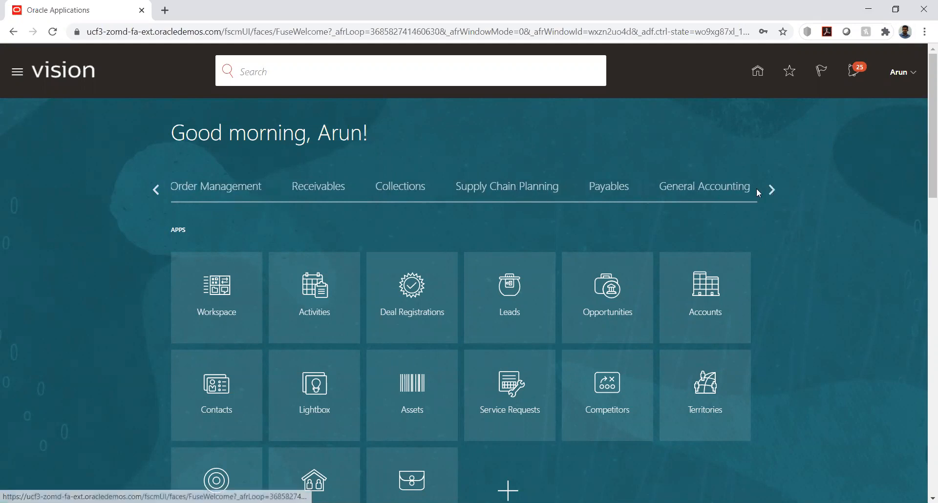
pyautogui.click(770, 189)
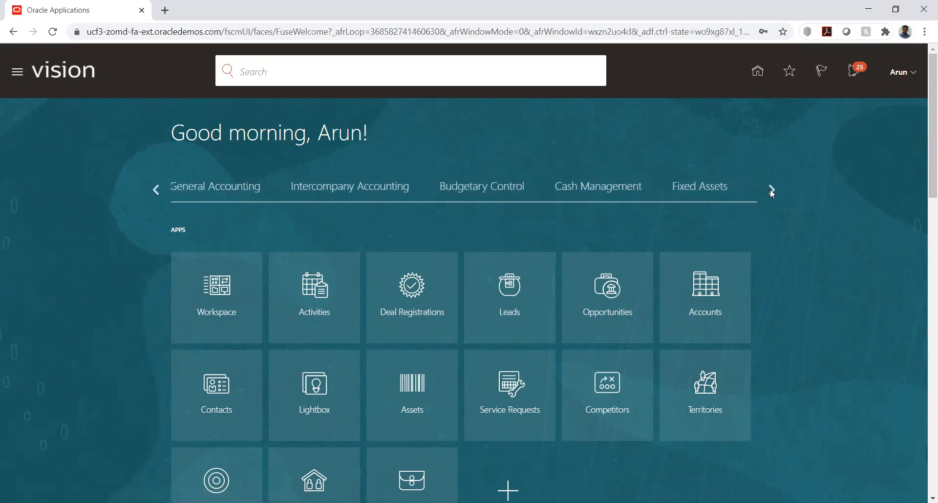
pyautogui.click(471, 195)
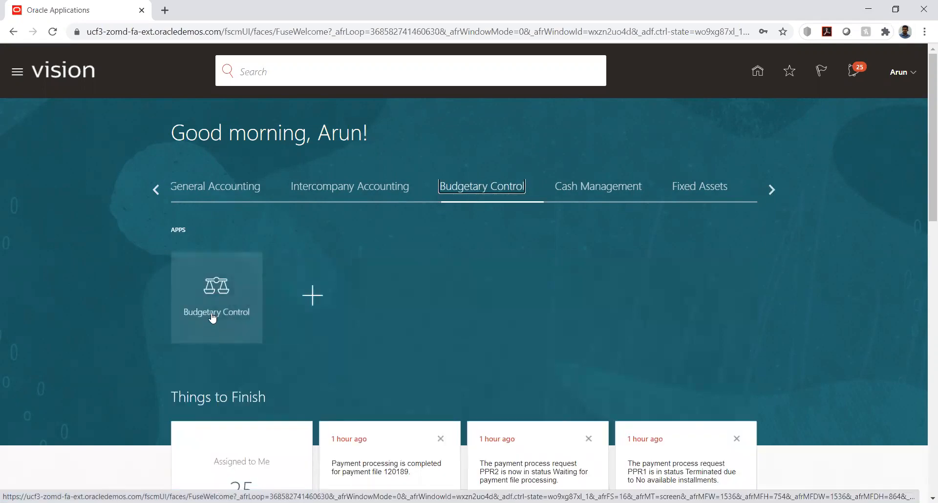
pyautogui.click(218, 289)
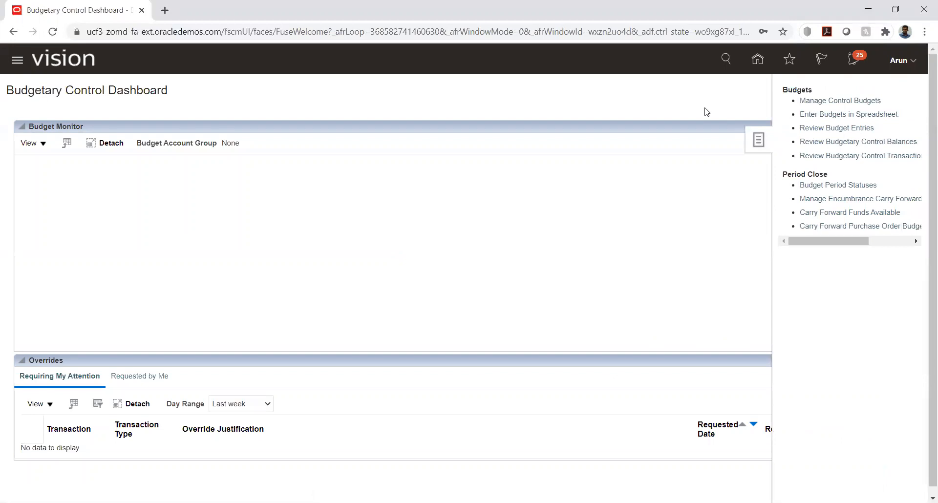
pyautogui.click(831, 101)
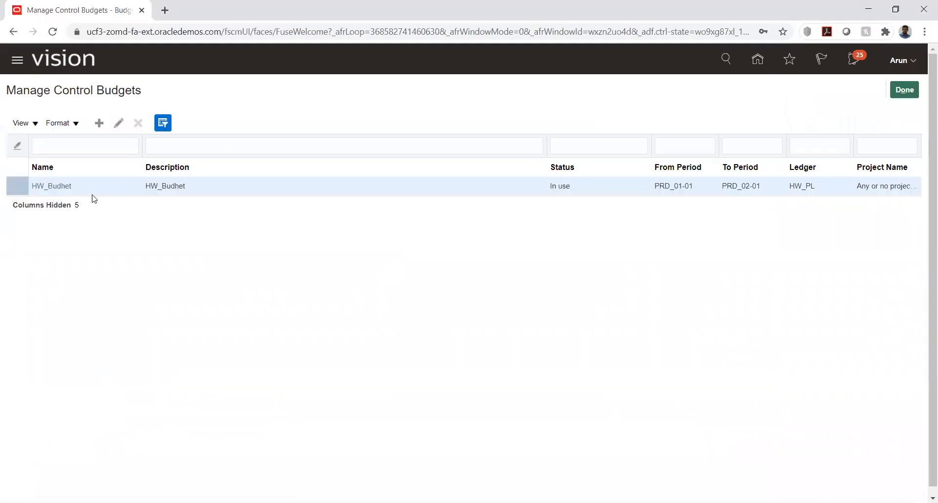
pyautogui.moveTo(552, 185); pyautogui.dragTo(574, 187)
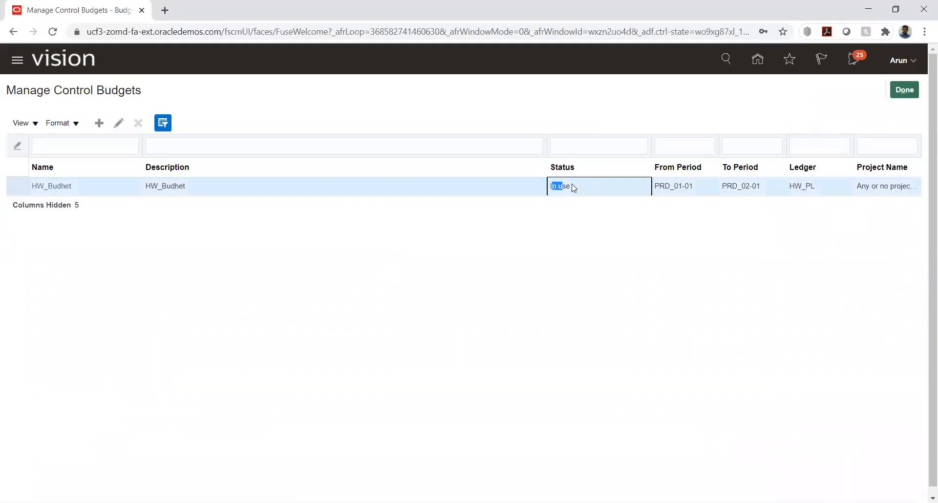
pyautogui.click(576, 268)
pyautogui.click(906, 91)
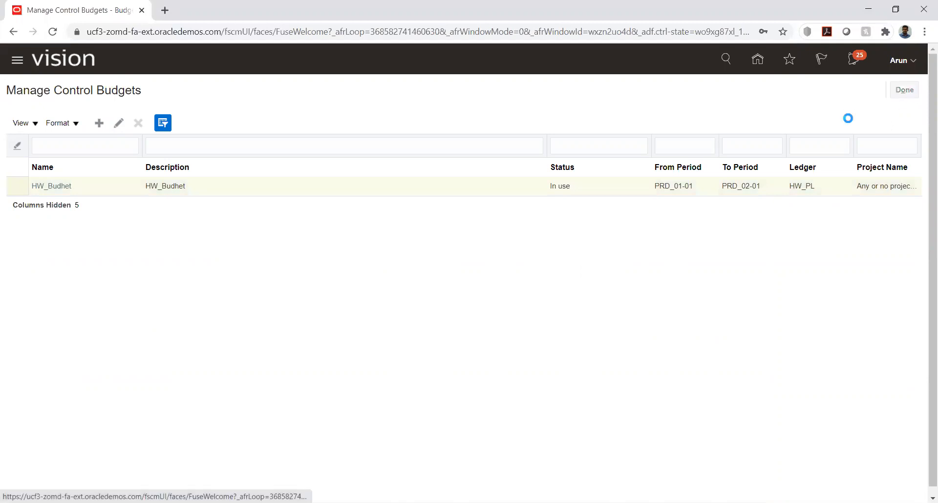
pyautogui.click(907, 141)
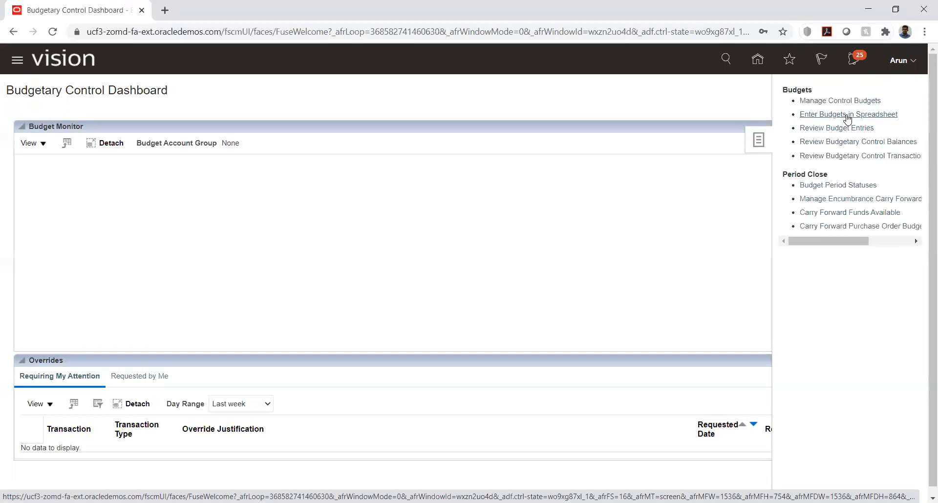
# Create the budget entry spreadsheet for control budget HW_Budhet and open EnterBudgets (1).xlsx
pyautogui.click(848, 115)
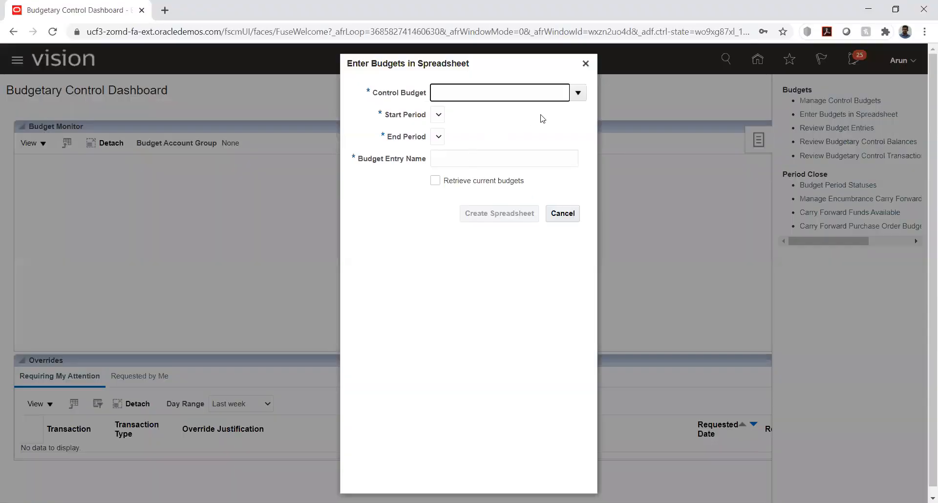
pyautogui.click(576, 95)
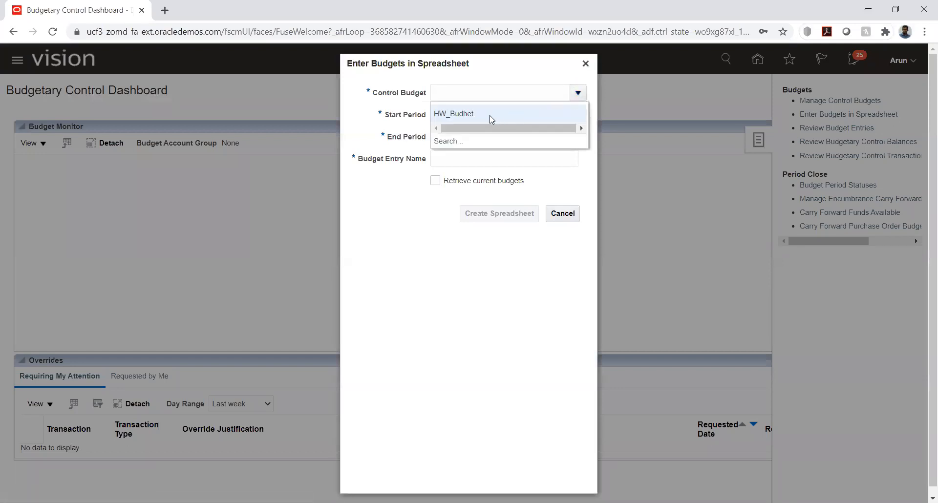
pyautogui.click(475, 114)
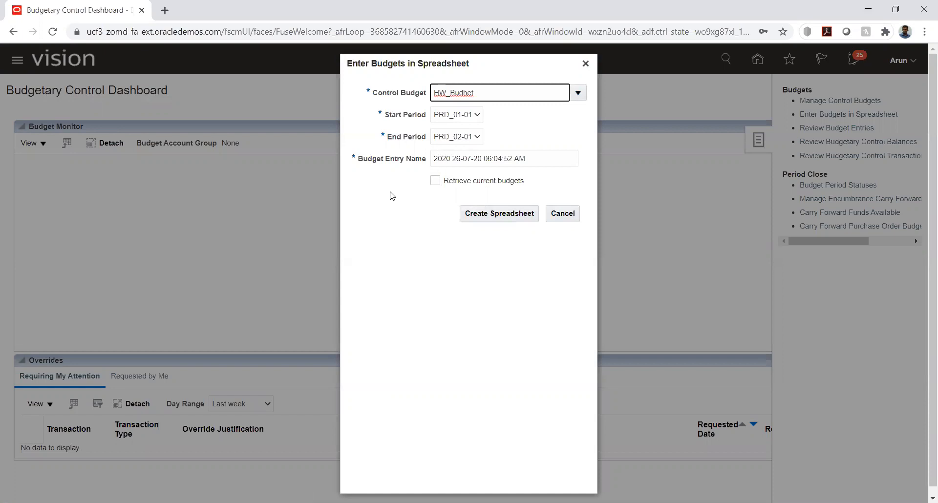
pyautogui.click(470, 215)
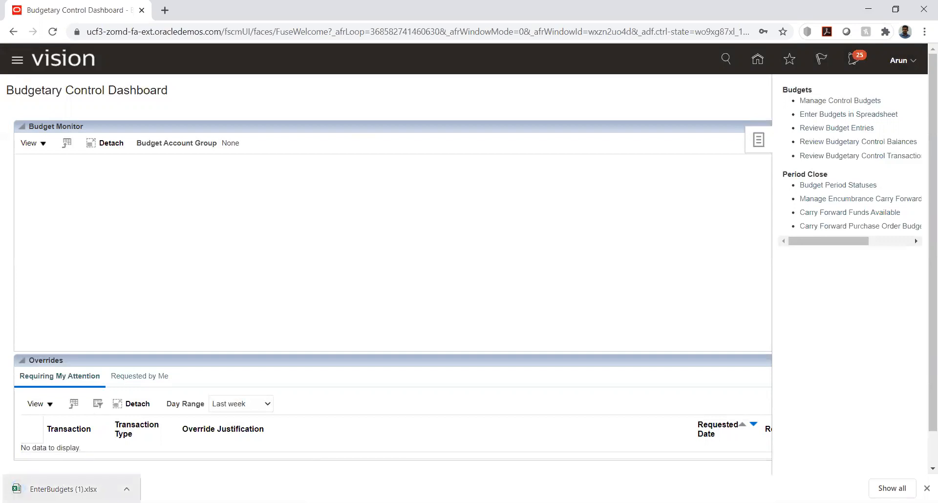
pyautogui.click(64, 489)
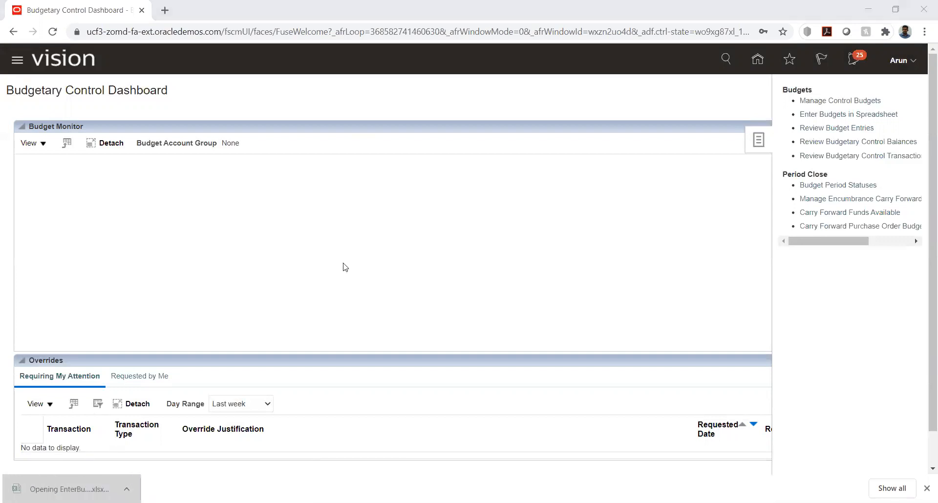
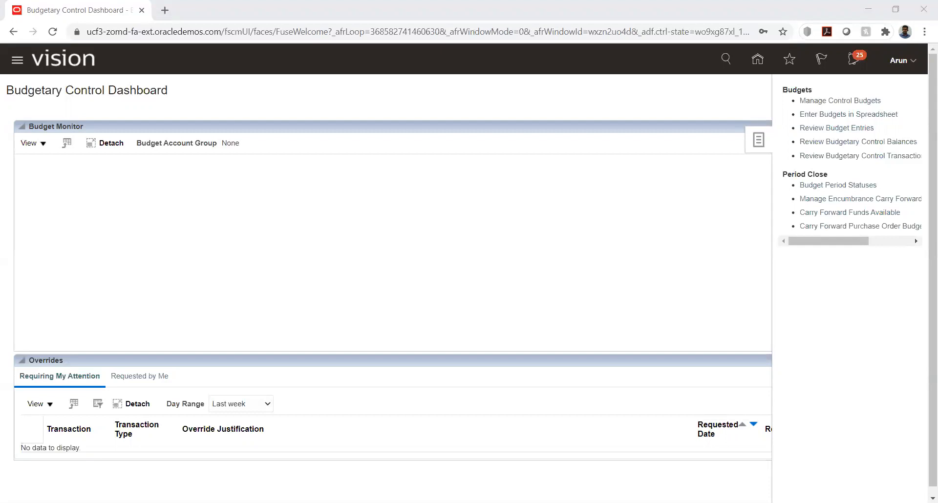
# Leave the Budgetary Control Dashboard for Setup and Maintenance through the user name menu
pyautogui.click(787, 144)
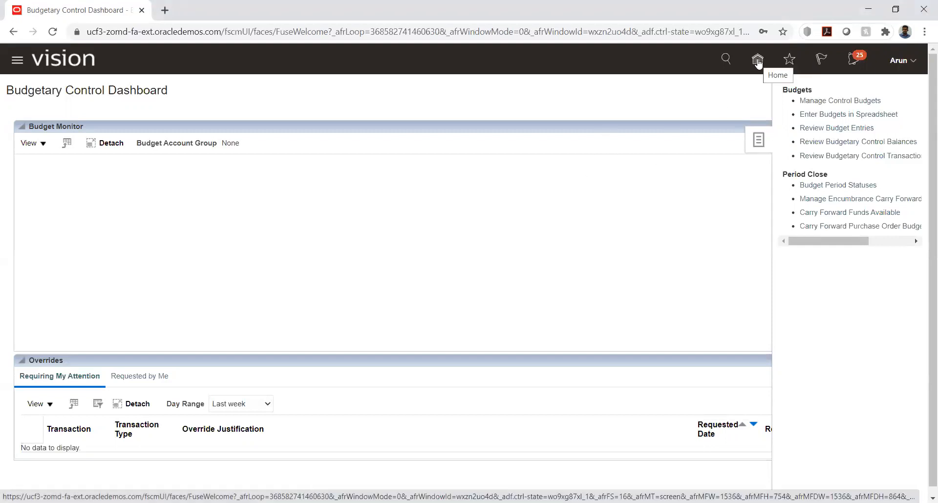
pyautogui.click(899, 60)
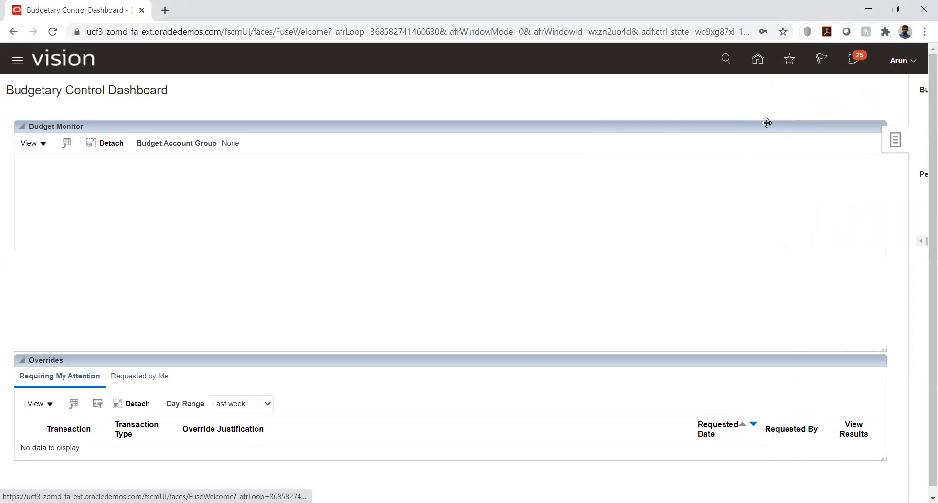
pyautogui.click(696, 239)
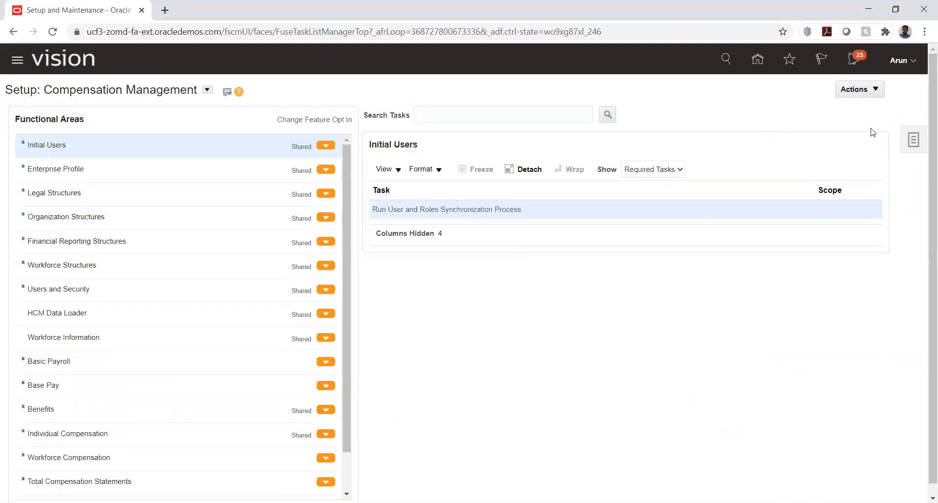
# In HW Implementation, expand Financials to Define Chart of Accounts and open Manage Chart of Accounts Value Set Values
pyautogui.click(912, 140)
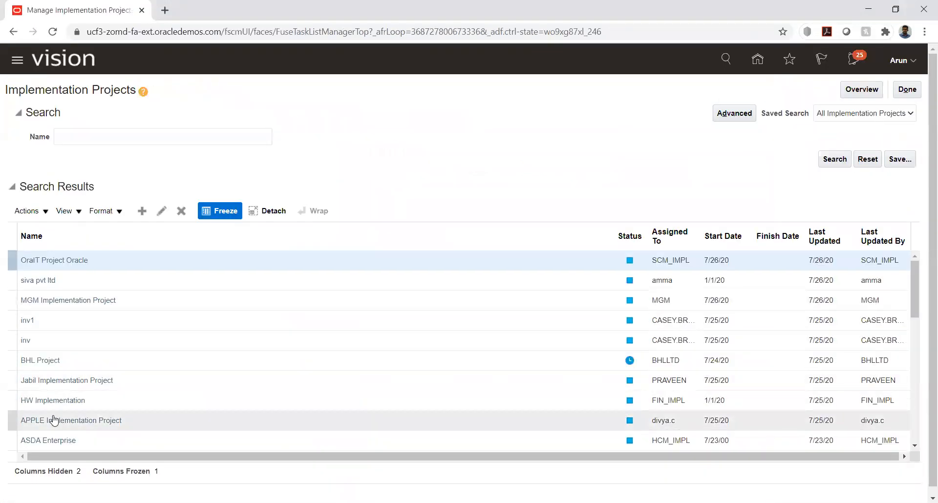
pyautogui.click(49, 402)
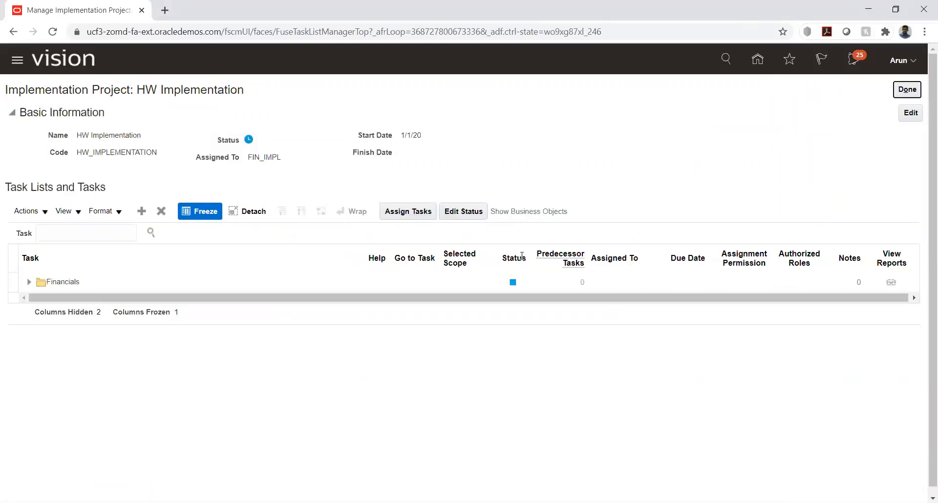
pyautogui.click(29, 282)
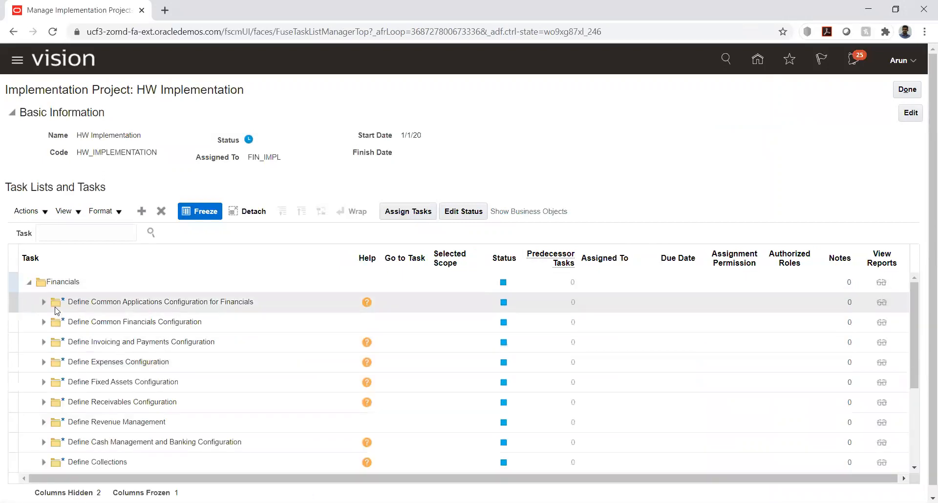
pyautogui.click(43, 305)
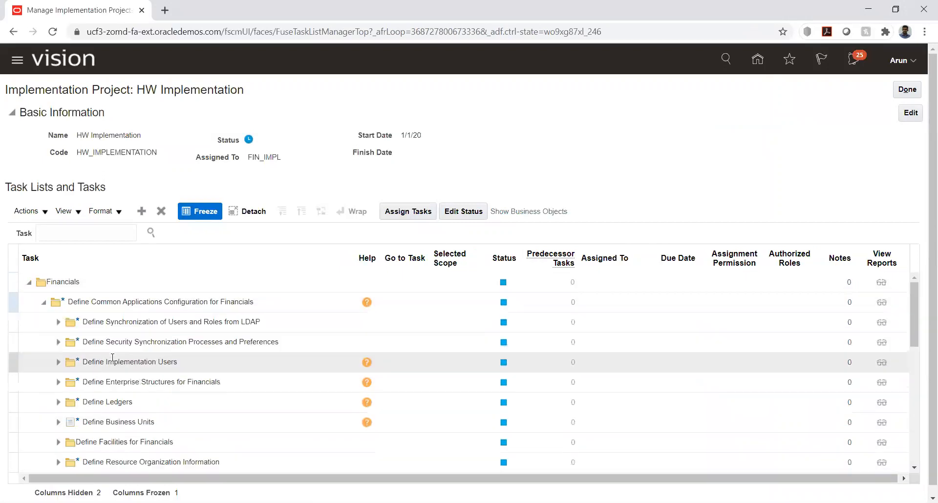
pyautogui.click(58, 382)
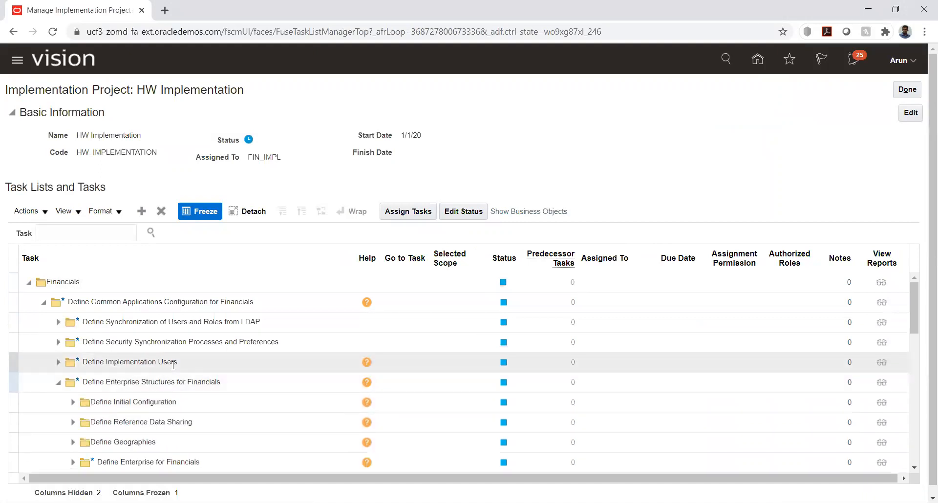
pyautogui.scroll(-3, 172, 364)
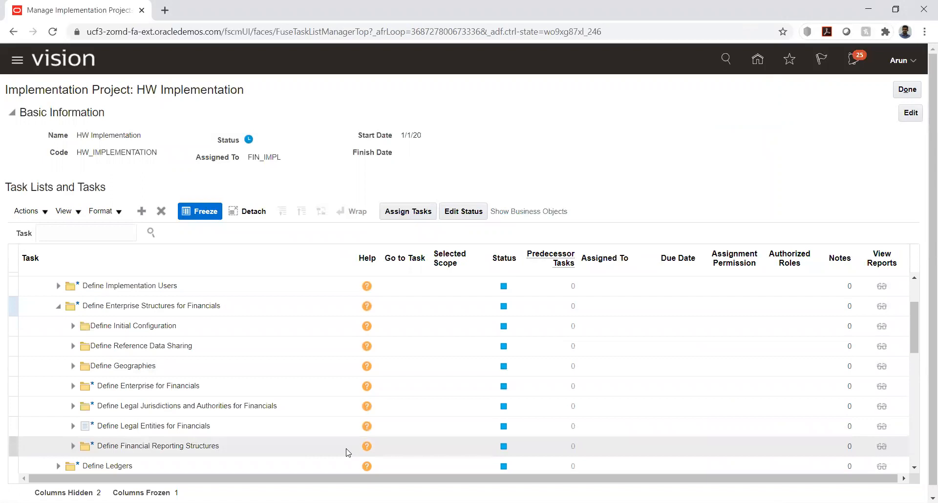
pyautogui.click(73, 446)
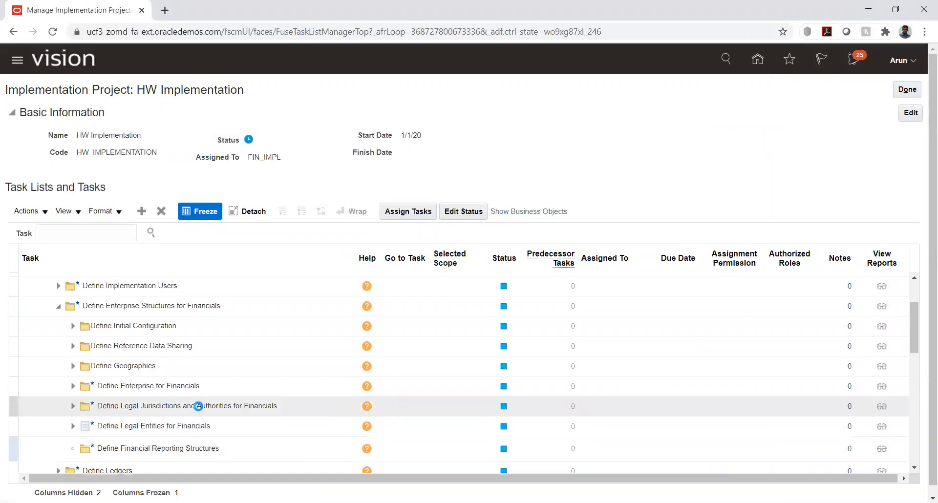
pyautogui.scroll(-5, 172, 379)
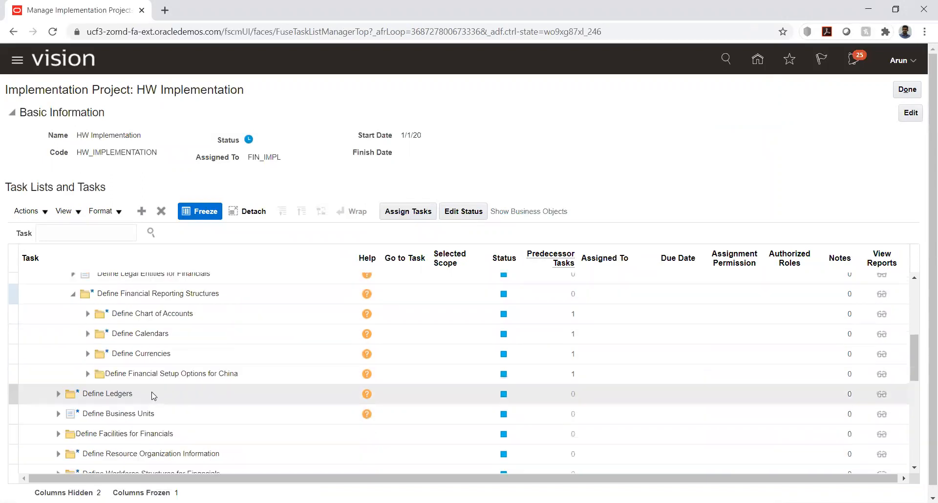
pyautogui.click(90, 314)
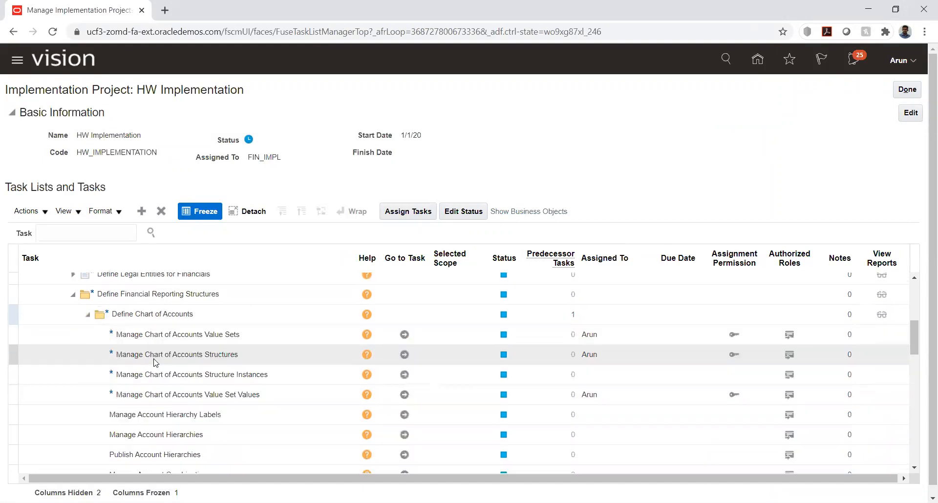
pyautogui.click(404, 395)
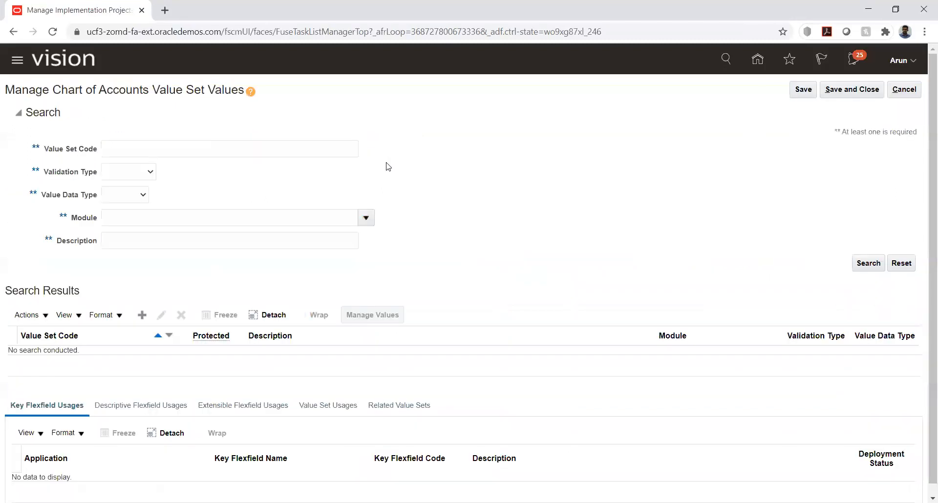
# Search value sets for 'hw', open HW_ACC's values, and enter description filter %rent%ex%
pyautogui.click(169, 153)
pyautogui.write('hw')
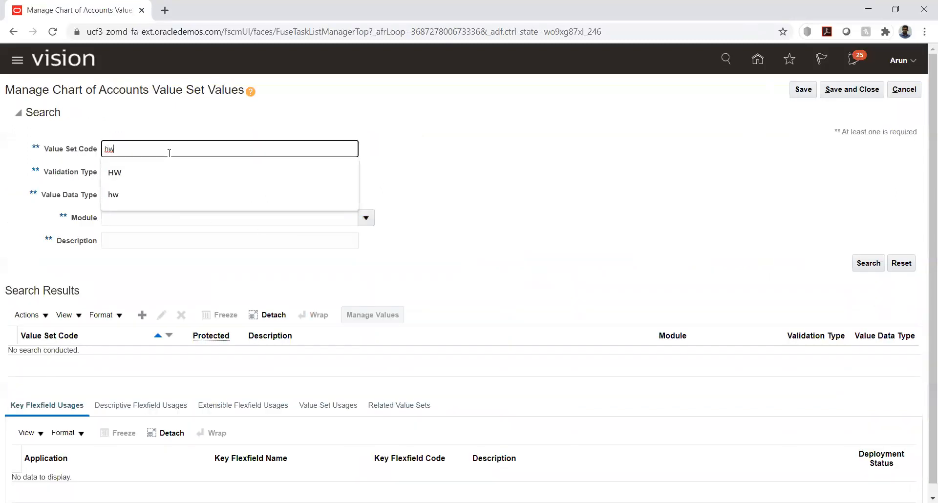
pyautogui.press('Return')
pyautogui.click(130, 359)
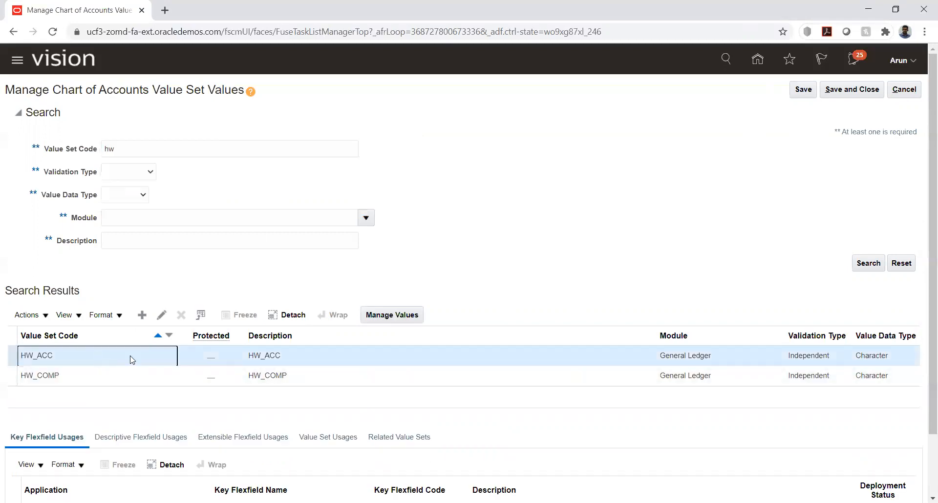
pyautogui.click(392, 315)
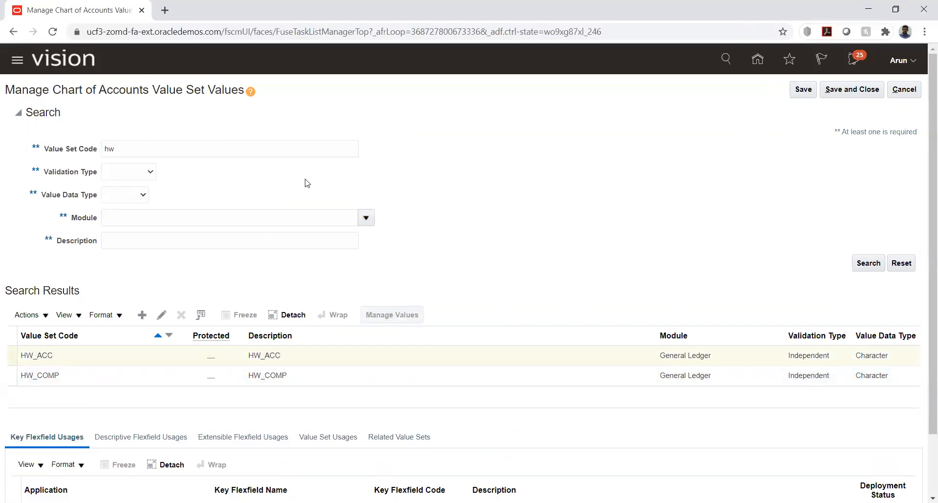
pyautogui.click(163, 194)
pyautogui.write('%rent%ex%')
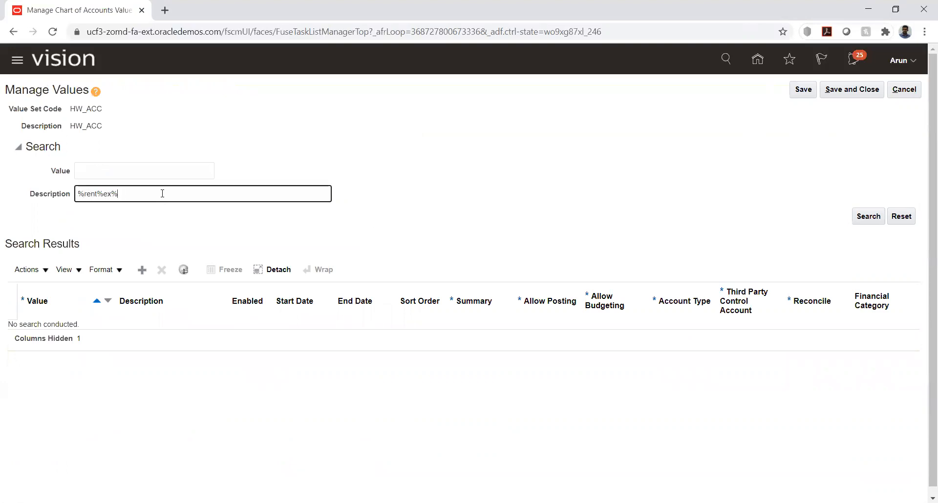
# Search HW_ACC values by %rent%ex%, select Rent Expense 7680, then cancel back without saving
pyautogui.press('Return')
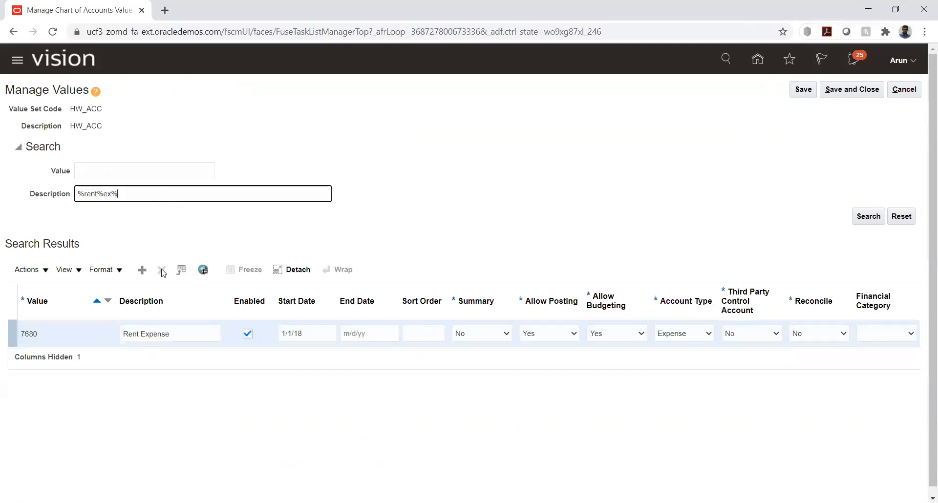
pyautogui.doubleClick(26, 333)
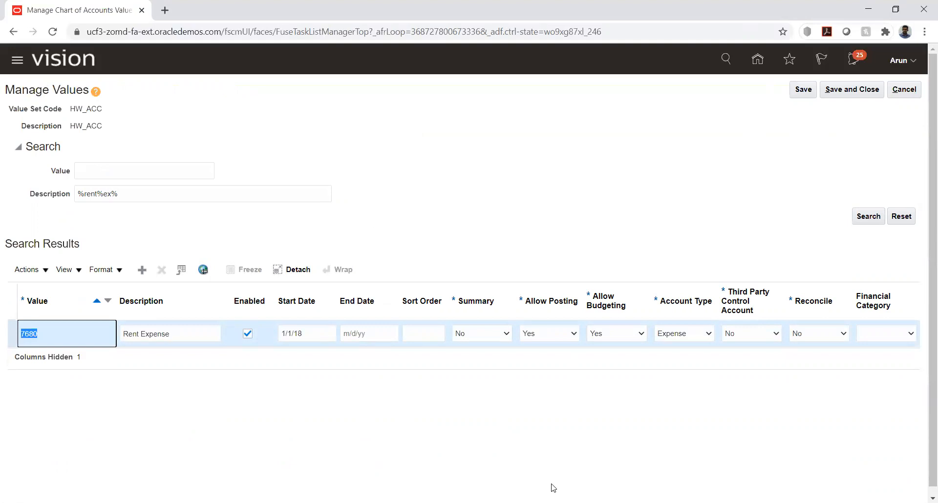
pyautogui.click(476, 502)
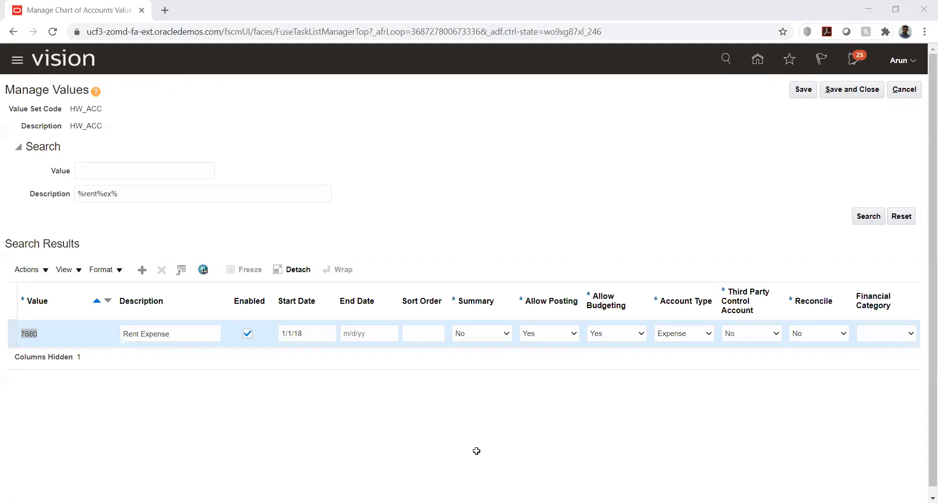
pyautogui.click(117, 425)
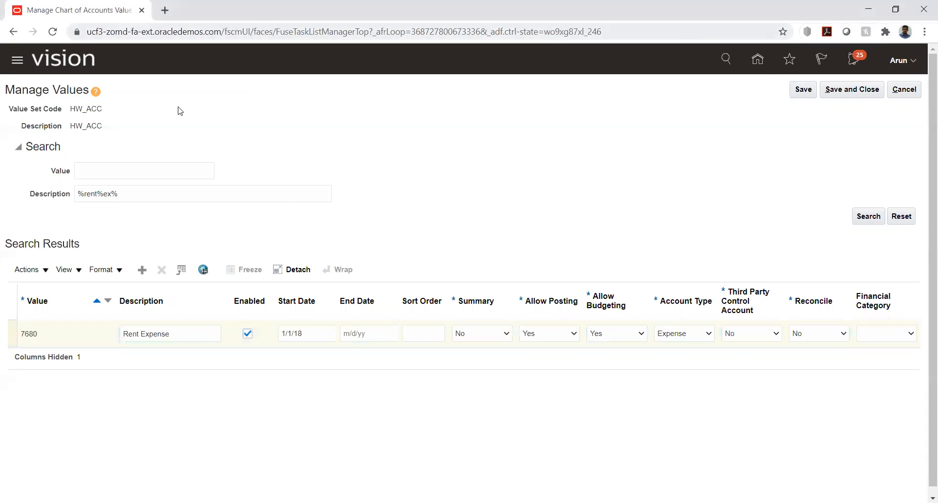
pyautogui.click(757, 59)
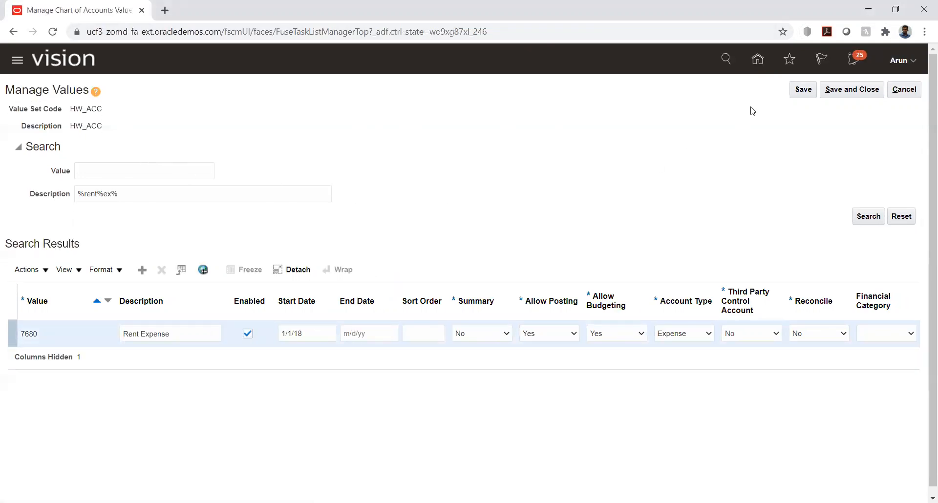
pyautogui.click(905, 89)
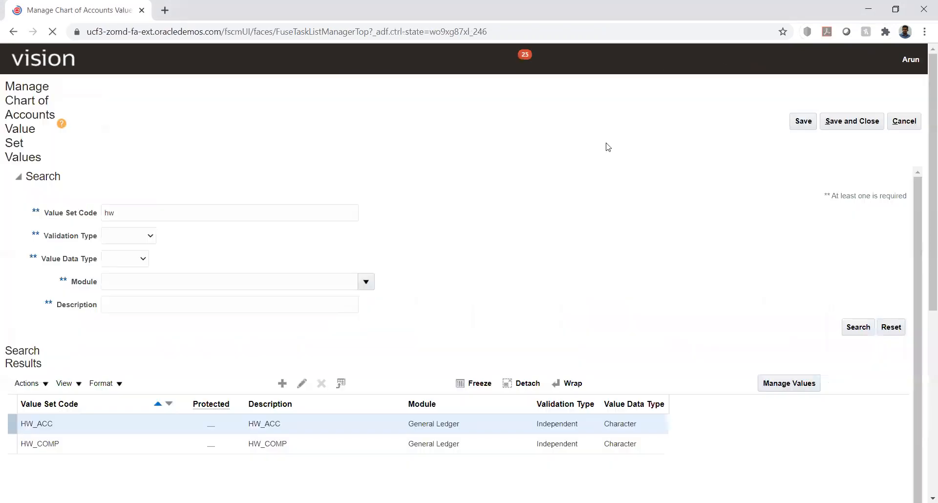
# Cancel out of the value set pages and reopen the Budgetary Control dashboard's task list from Home
pyautogui.click(758, 59)
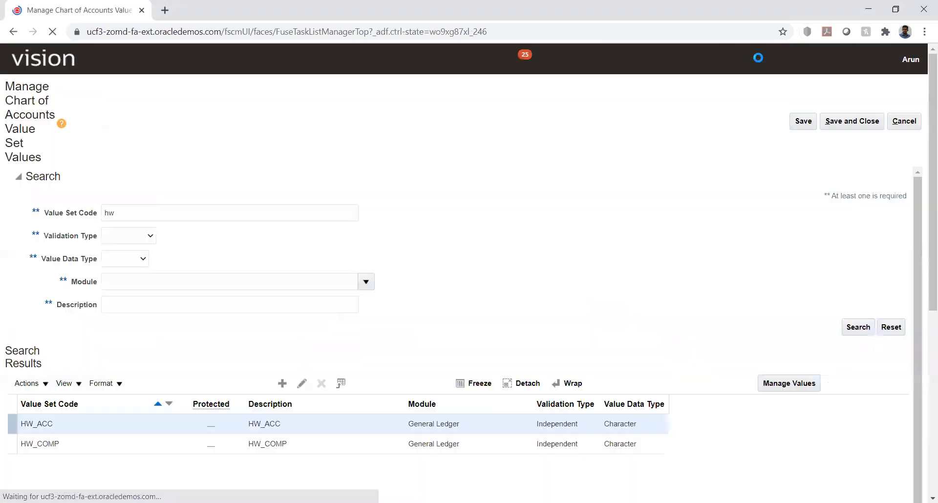
pyautogui.click(898, 88)
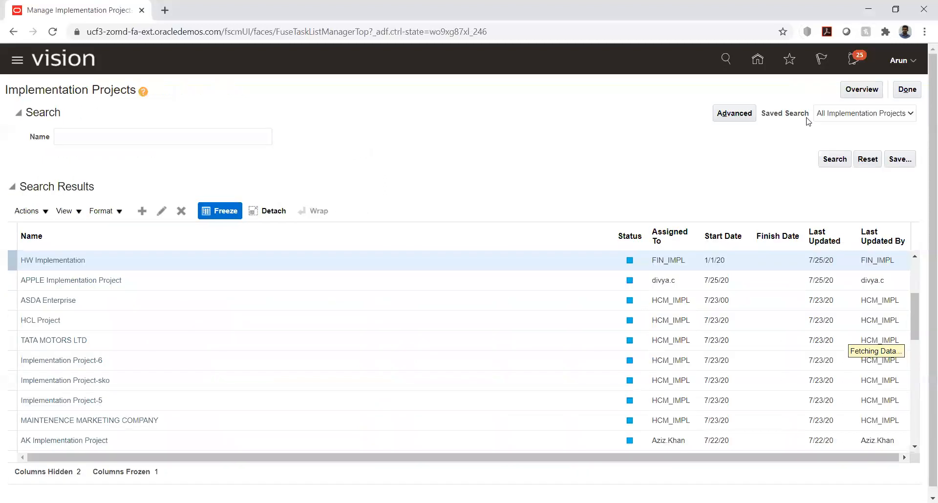
pyautogui.click(761, 62)
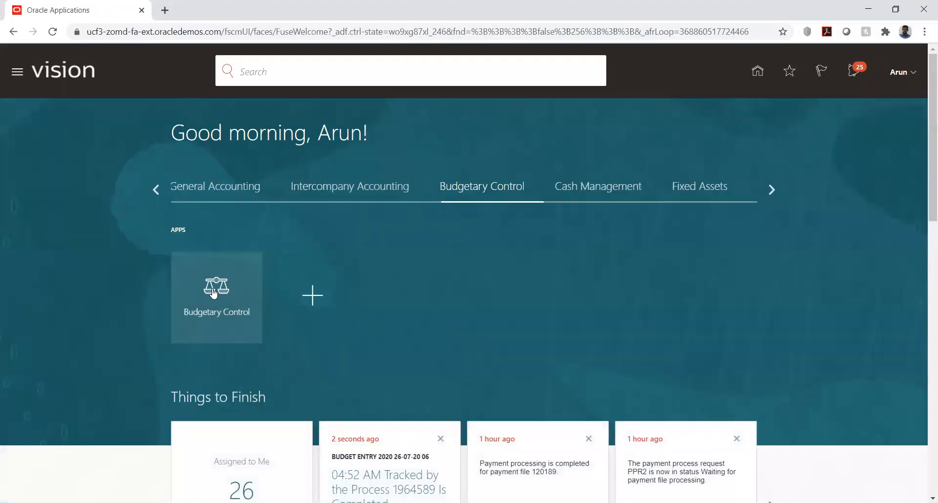
pyautogui.click(214, 293)
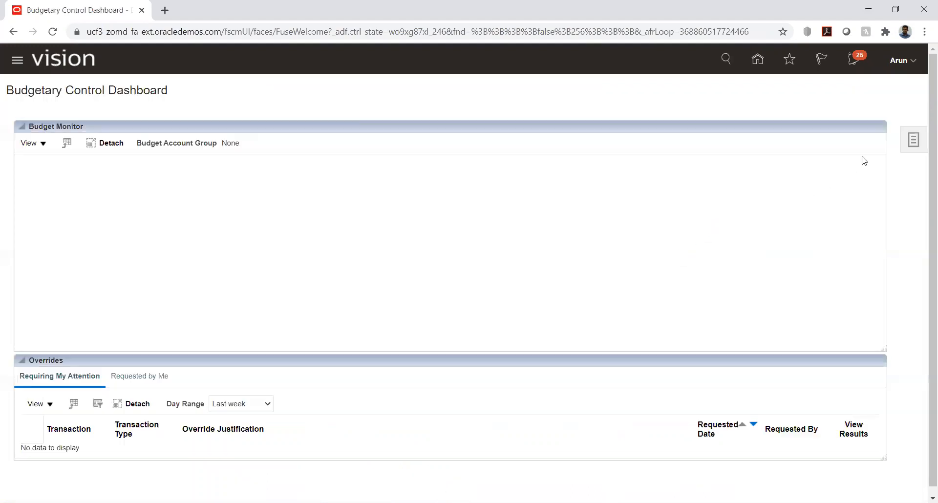
pyautogui.click(907, 140)
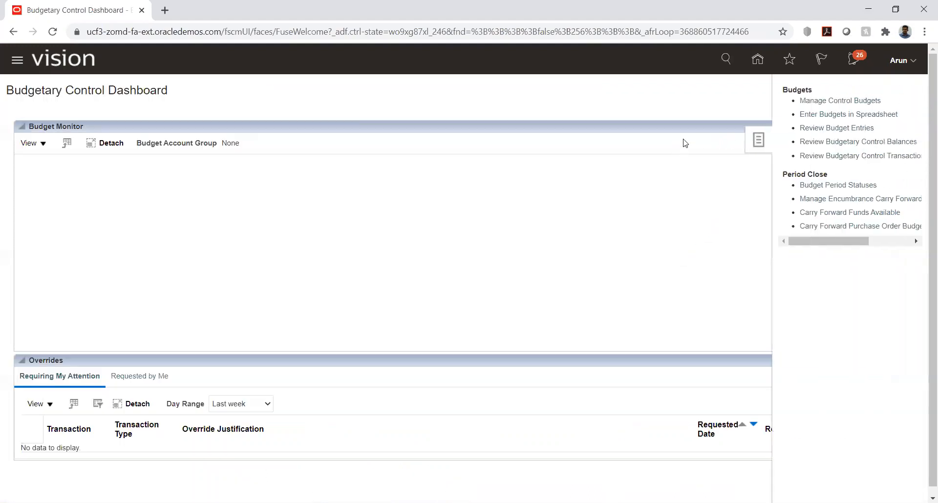
# Search Review Budget Entries for control budget HW_Budhet from PRD_01-01 to PRD_02-01
pyautogui.click(824, 128)
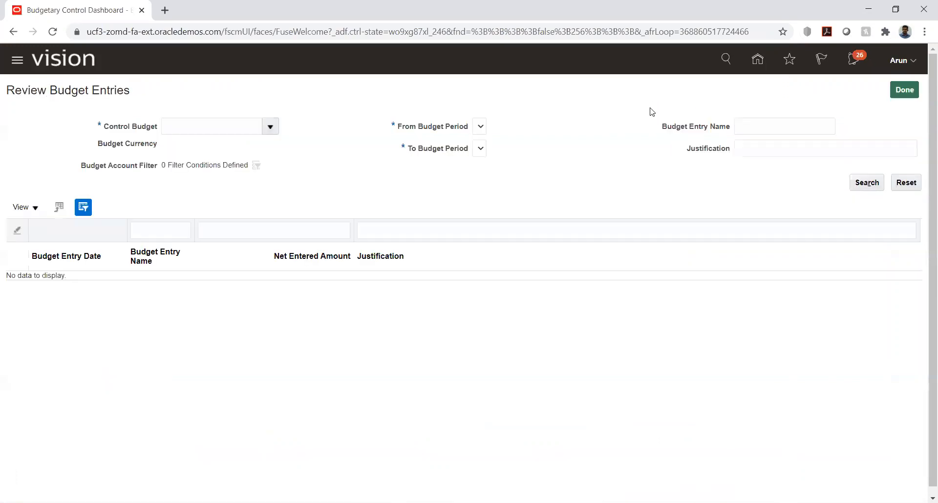
pyautogui.click(272, 126)
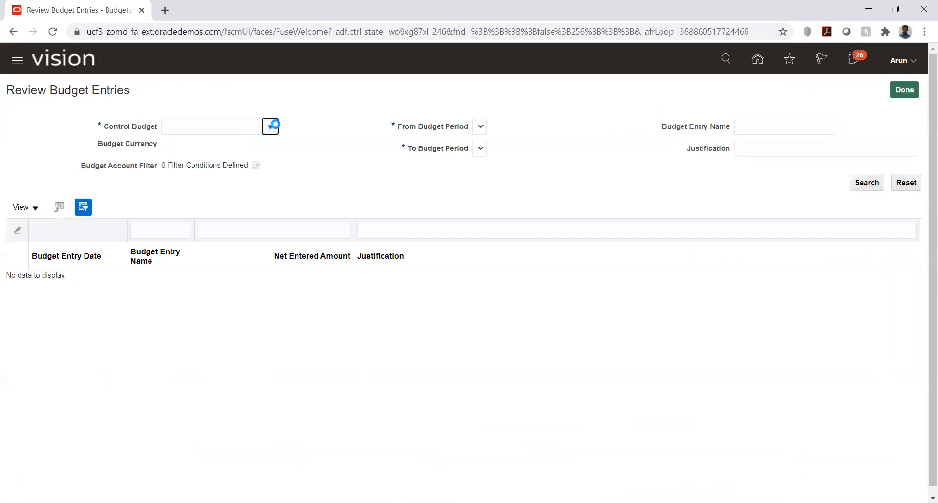
pyautogui.click(204, 147)
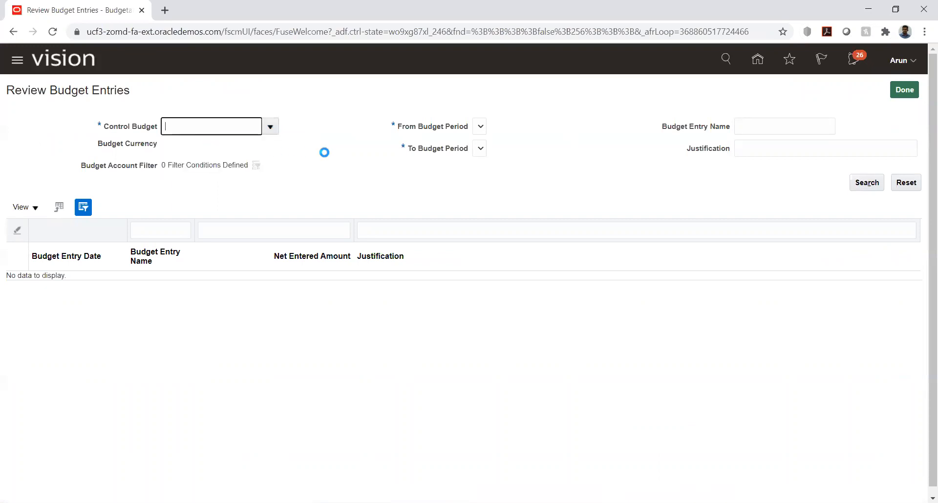
pyautogui.click(522, 128)
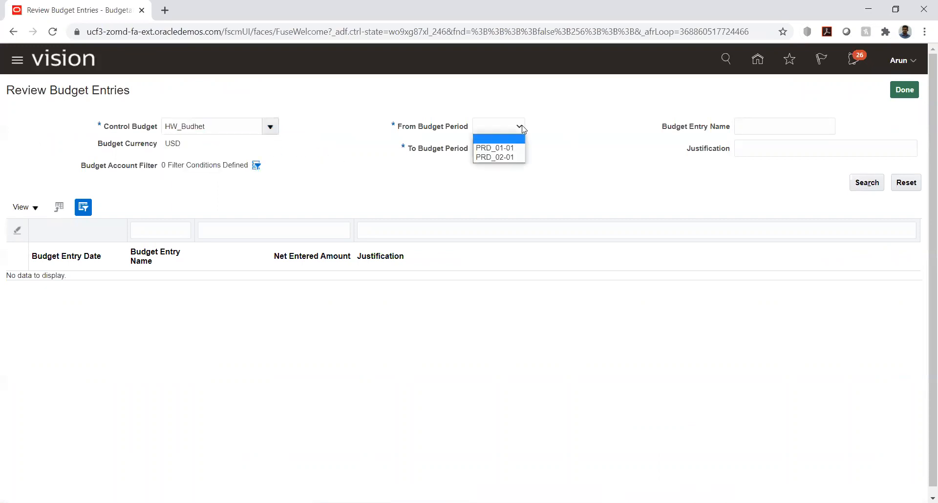
pyautogui.click(492, 146)
pyautogui.click(513, 149)
pyautogui.click(509, 180)
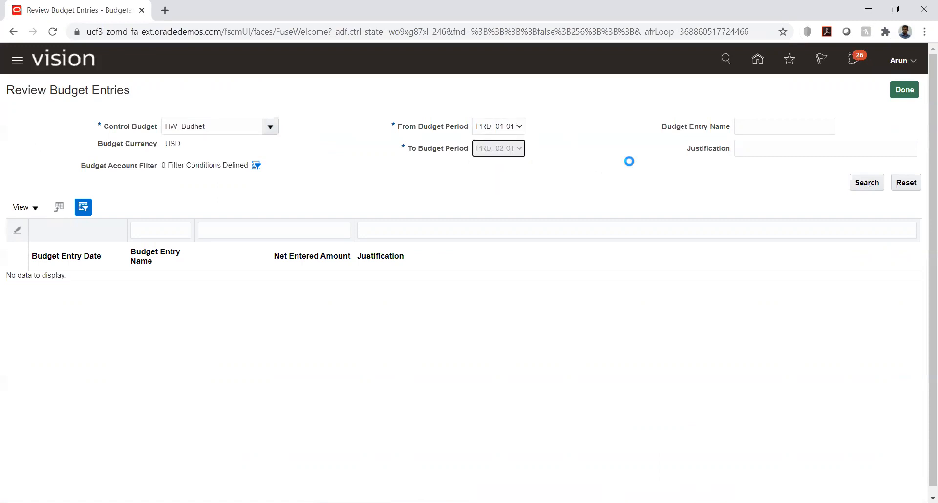
pyautogui.click(864, 184)
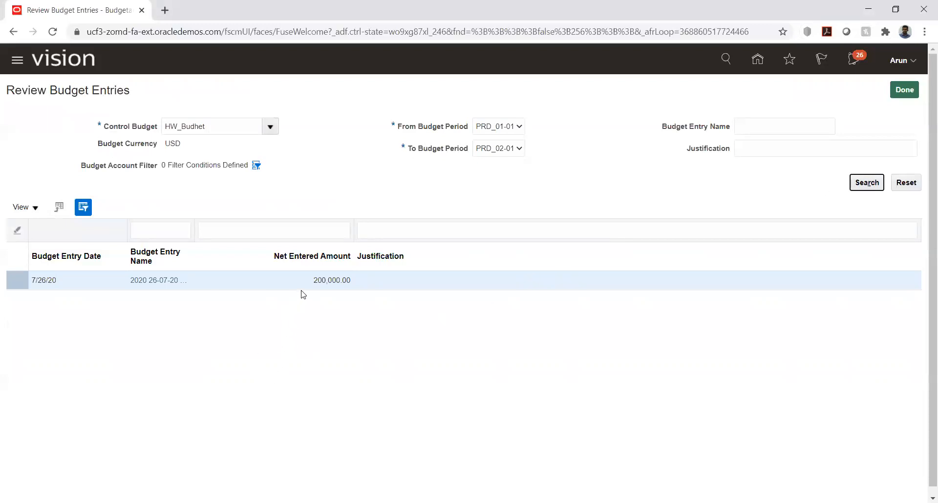
# Select the 200,000.00 net entered amount and open the 2020 budget entry's details
pyautogui.moveTo(317, 282); pyautogui.dragTo(350, 282)
pyautogui.click(310, 339)
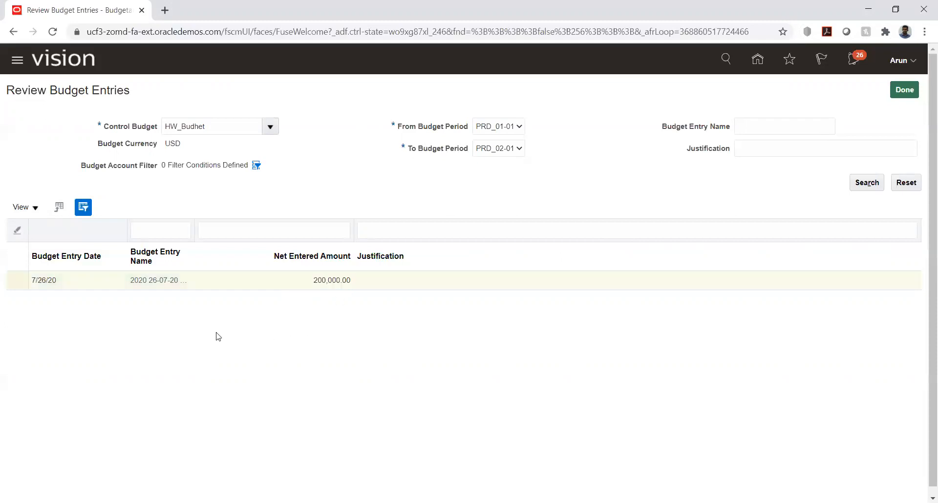
pyautogui.click(143, 280)
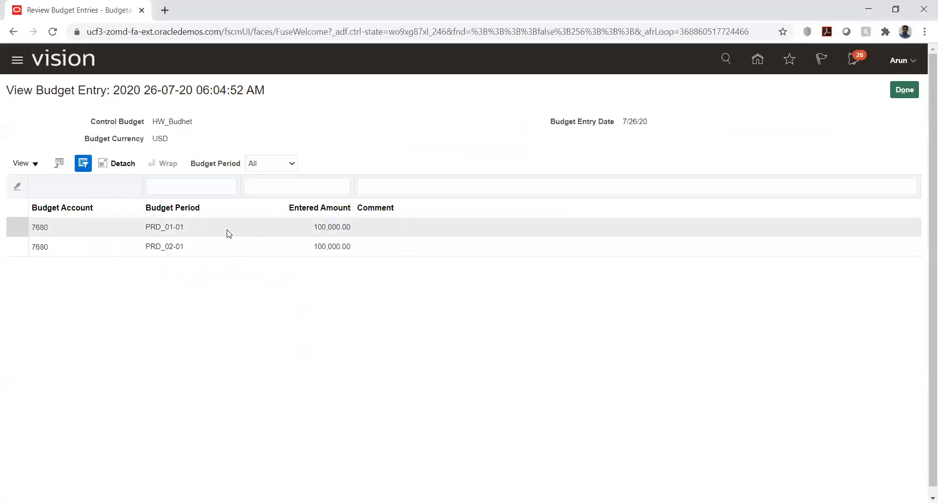
# Review the entry's 100,000.00 lines for account 7680, then return to the dashboard's task links
pyautogui.click(146, 226)
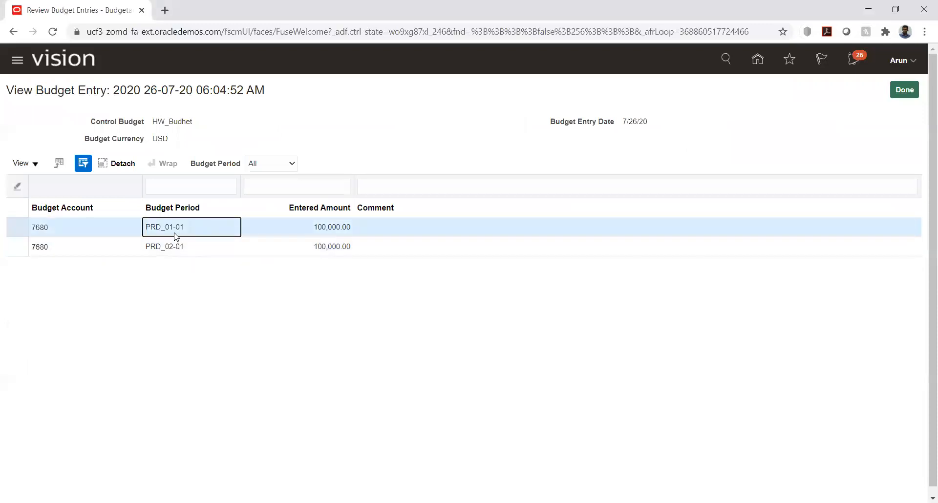
pyautogui.click(374, 307)
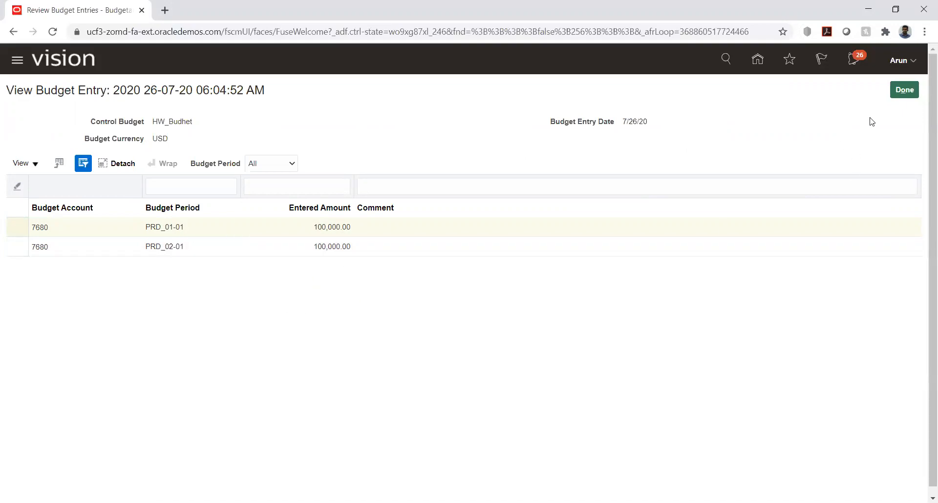
pyautogui.click(905, 92)
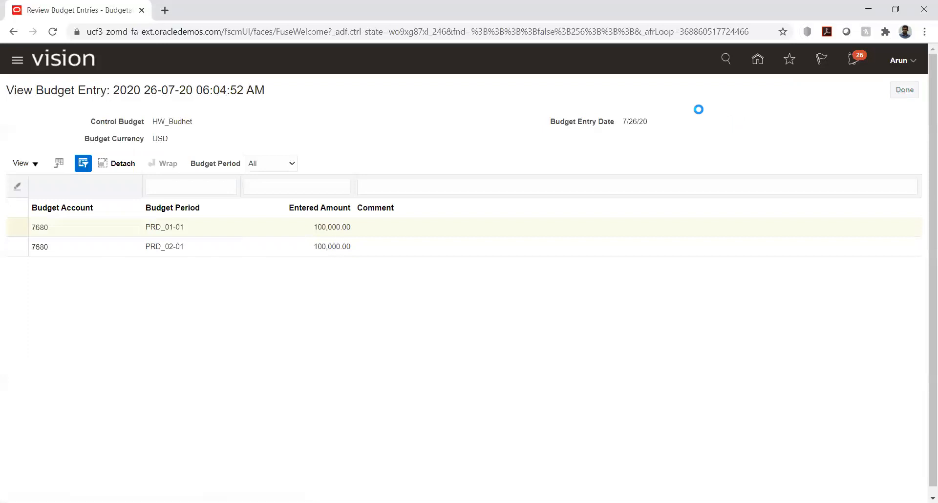
pyautogui.click(905, 90)
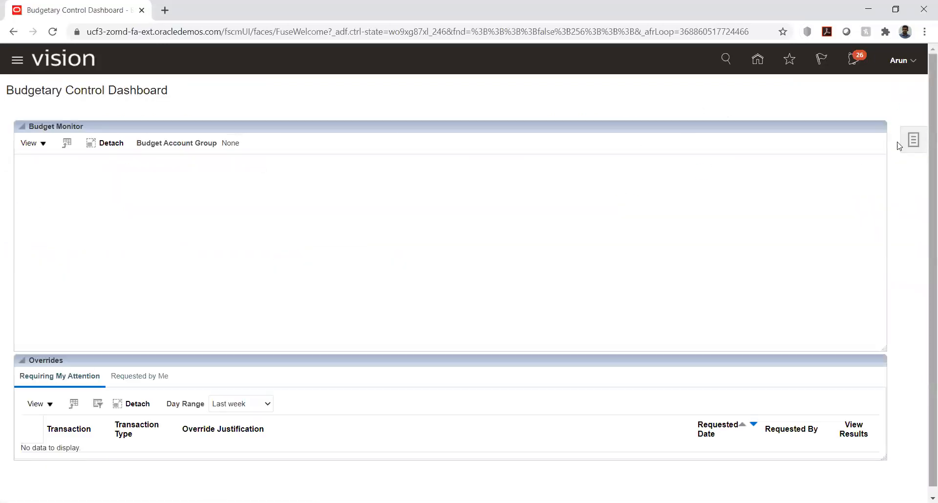
pyautogui.click(913, 141)
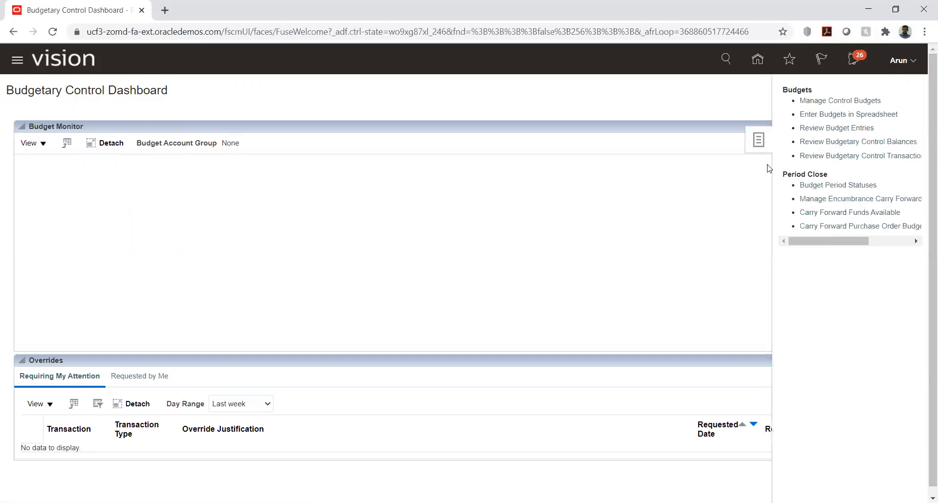
# Search Review Budgetary Control Balances from PRD_01-01 to PRD_02-01 for the HW_ACC account value
pyautogui.click(817, 143)
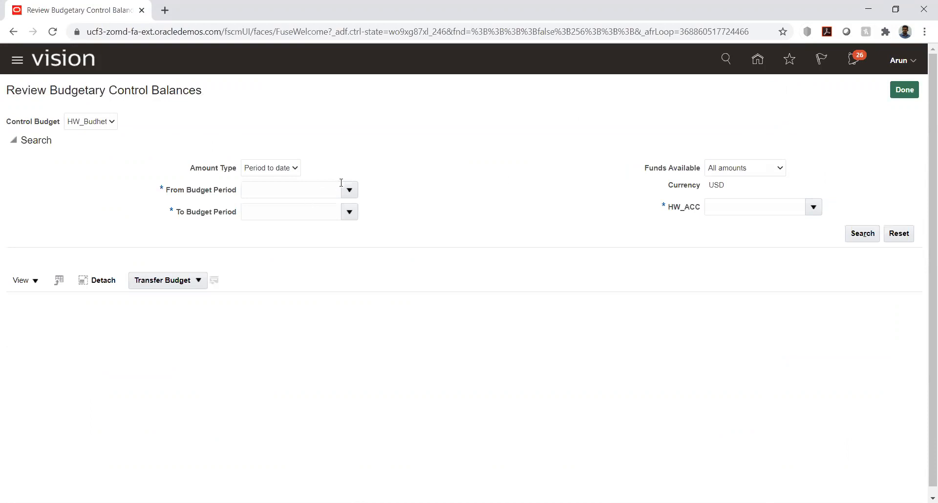
pyautogui.click(349, 191)
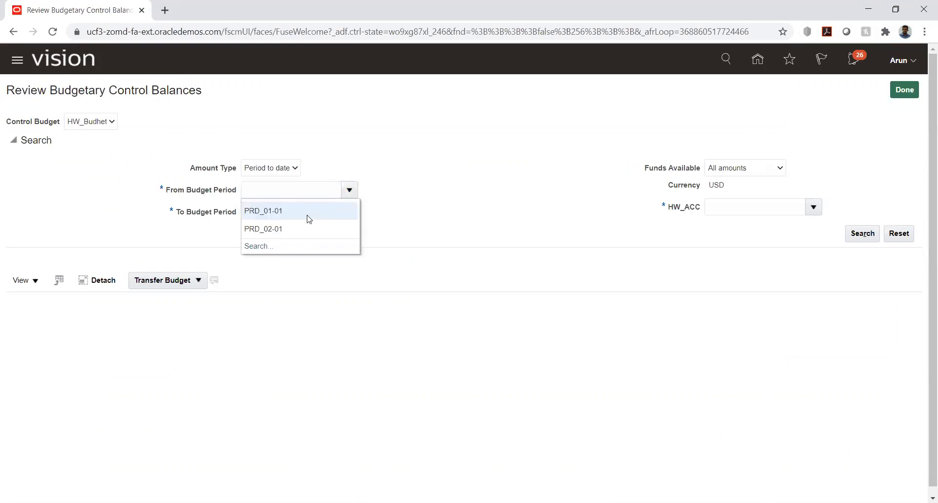
pyautogui.click(308, 214)
pyautogui.click(355, 217)
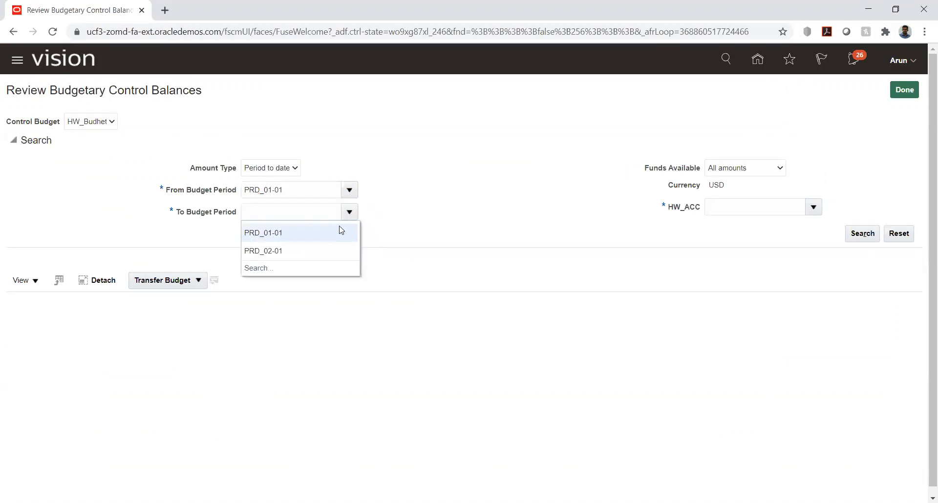
pyautogui.click(309, 250)
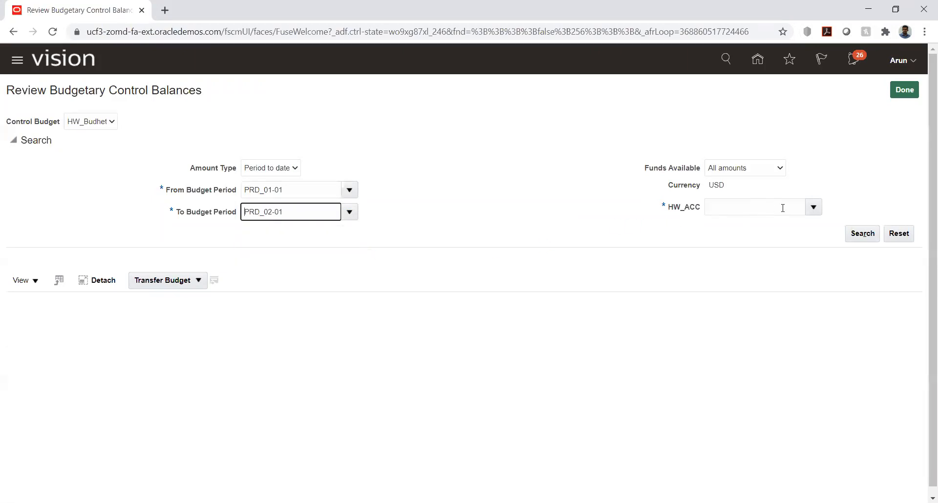
pyautogui.click(814, 210)
pyautogui.click(735, 228)
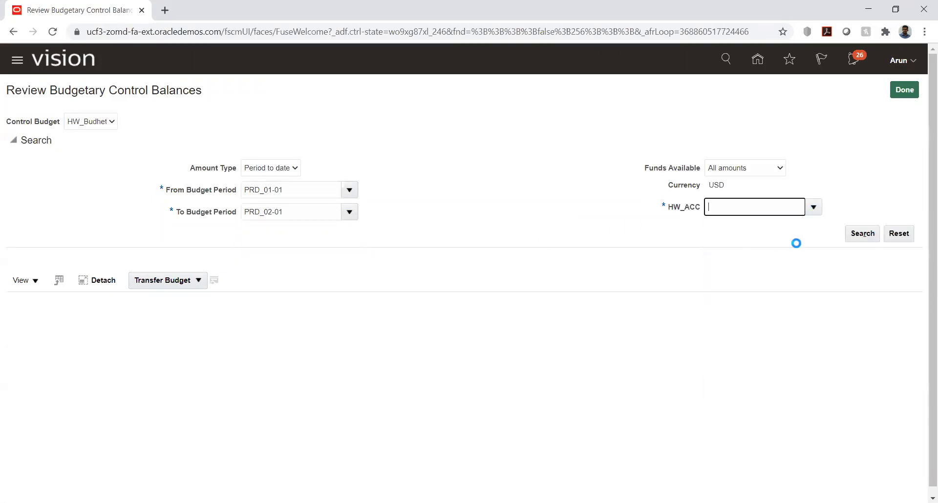
pyautogui.click(860, 234)
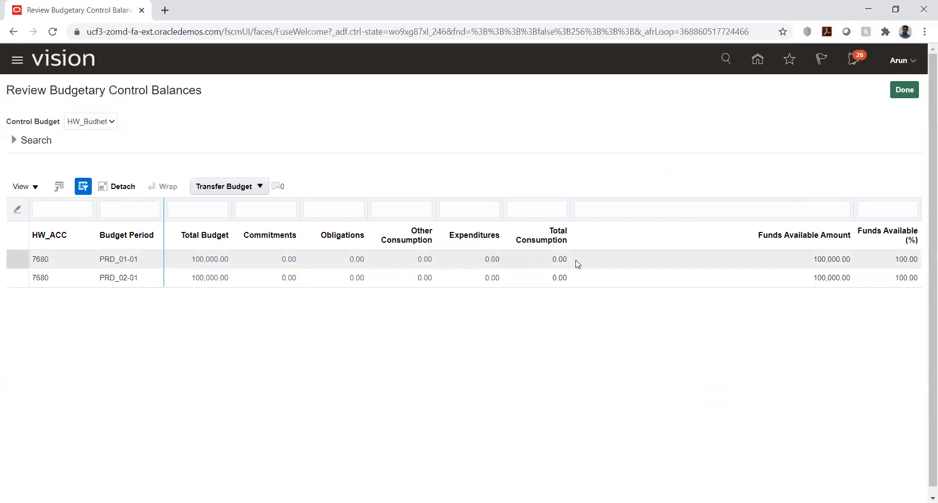
# Inspect account 7680's PRD_01-01 funds available amount, then close the balances review
pyautogui.click(817, 259)
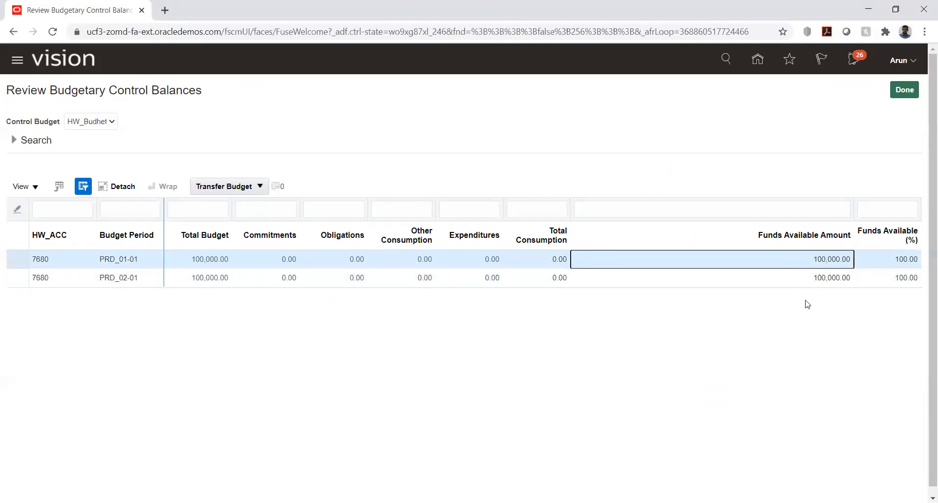
pyautogui.click(881, 324)
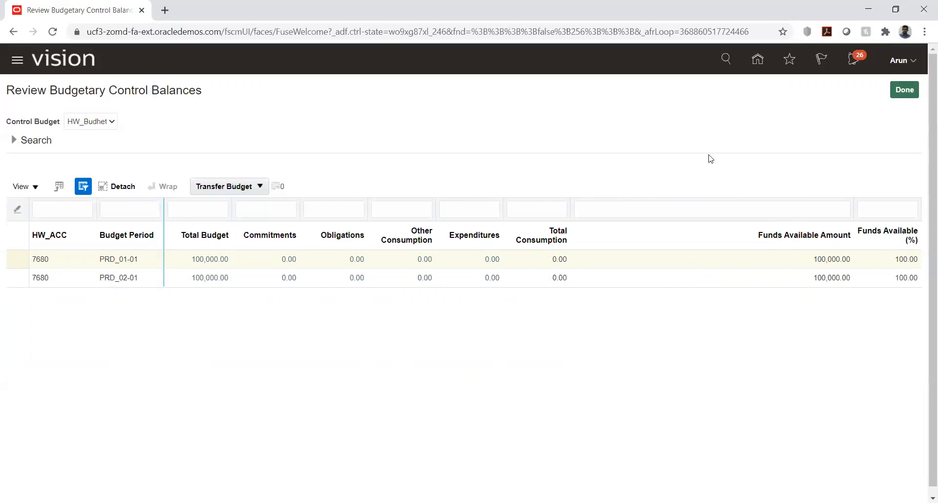
pyautogui.click(902, 92)
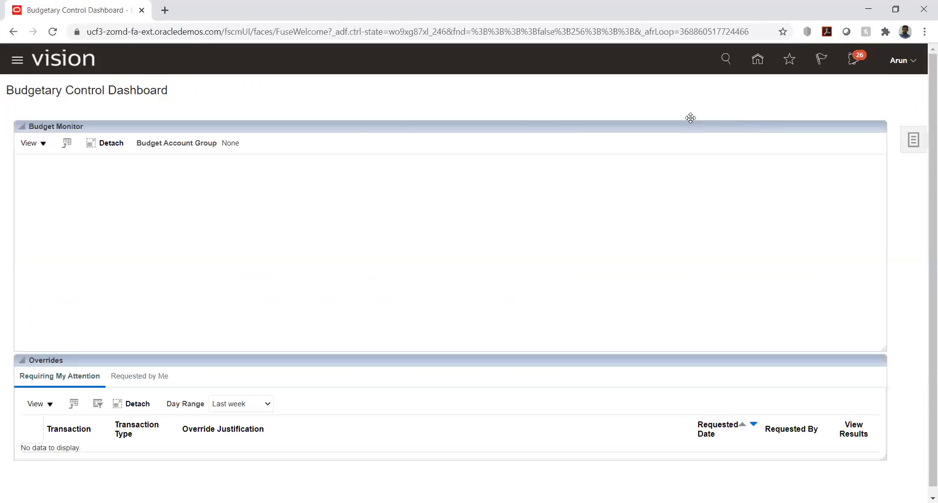
# From Home, go to General Accounting Journals and open the HW_PL accounting period statuses
pyautogui.click(760, 60)
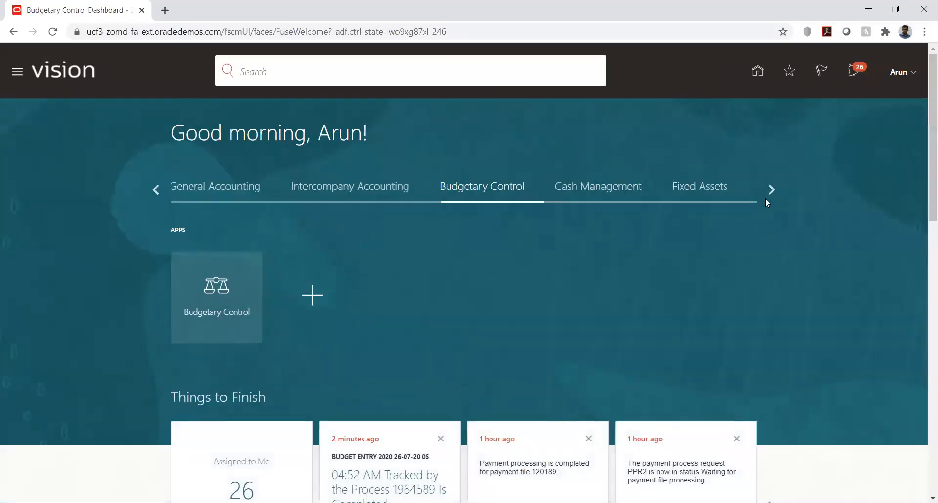
pyautogui.click(770, 189)
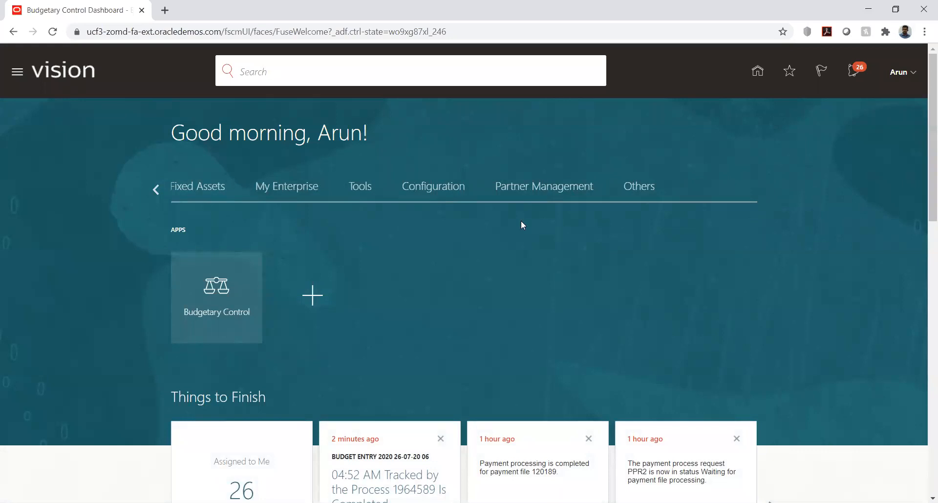
pyautogui.click(157, 189)
pyautogui.click(156, 189)
pyautogui.click(156, 189)
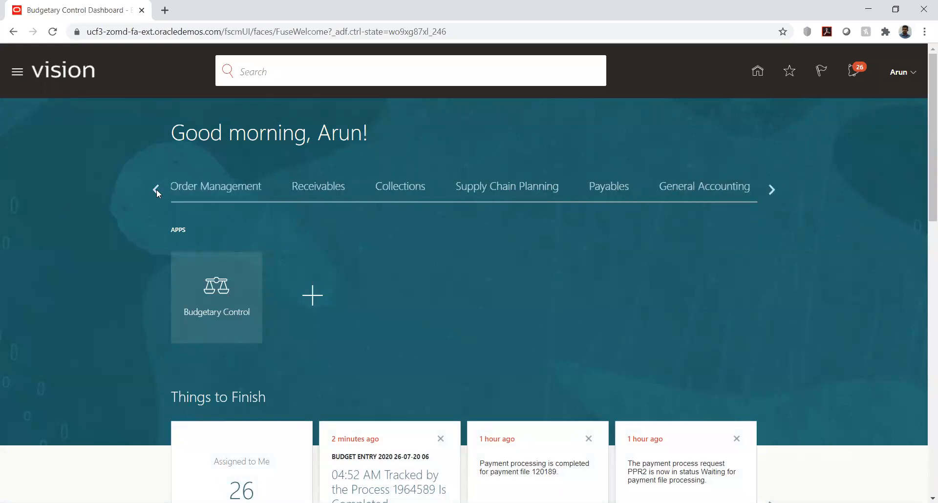
pyautogui.click(677, 189)
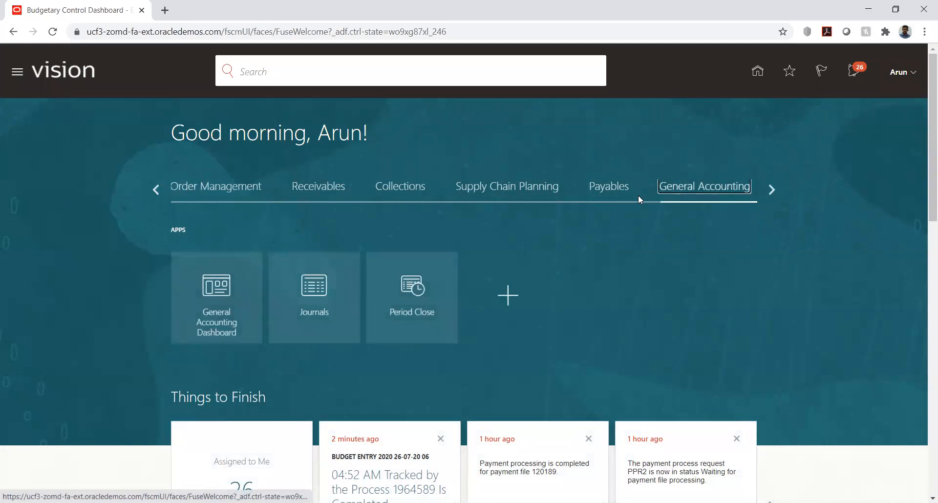
pyautogui.click(319, 297)
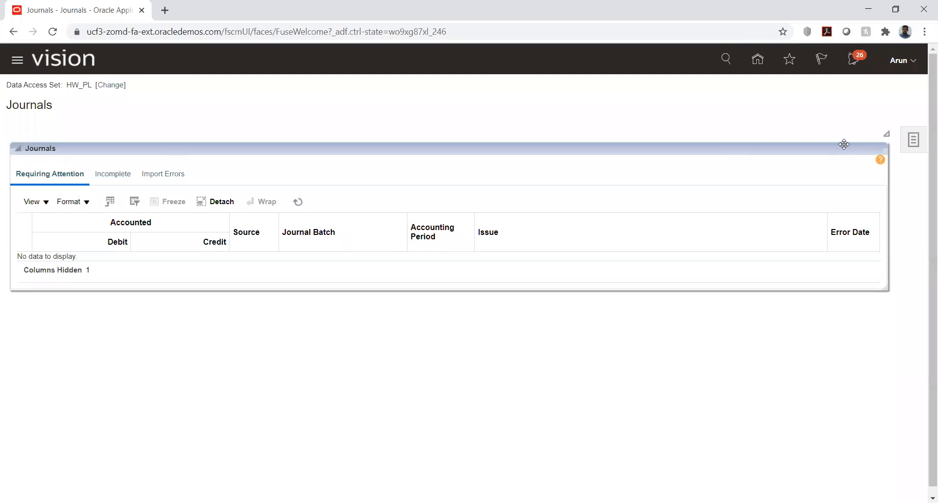
pyautogui.click(756, 57)
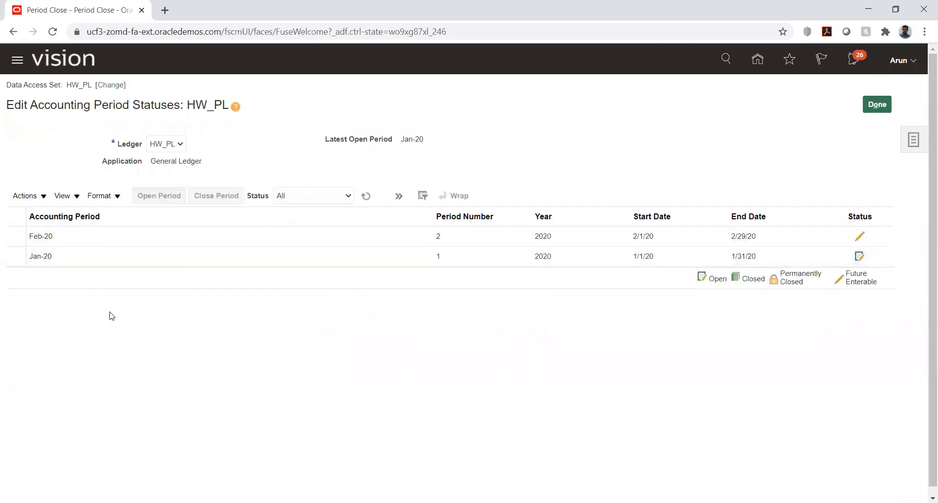
# Open the Feb-20 General Ledger period on ledger HW_PL
pyautogui.click(186, 228)
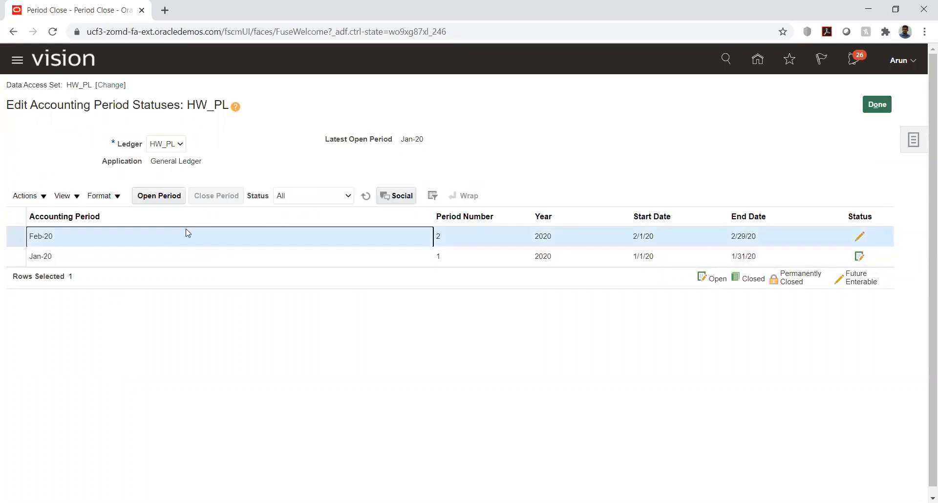
pyautogui.click(166, 196)
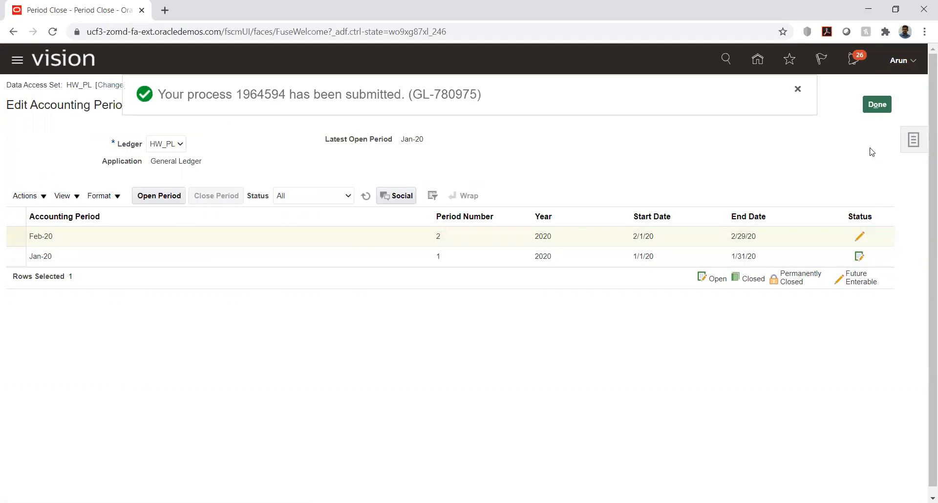
pyautogui.click(799, 92)
pyautogui.click(877, 104)
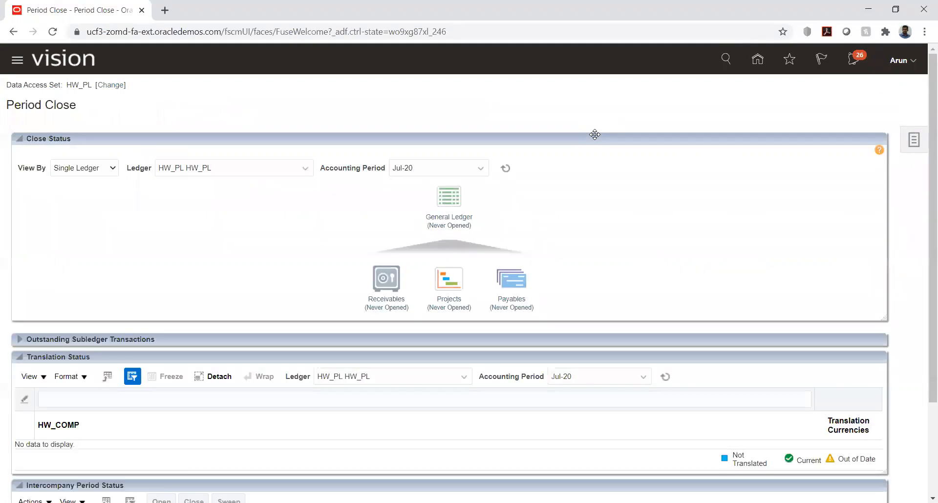
# Open the Feb-20 Payables period for HW_PL, then return to General Ledger period statuses
pyautogui.click(518, 307)
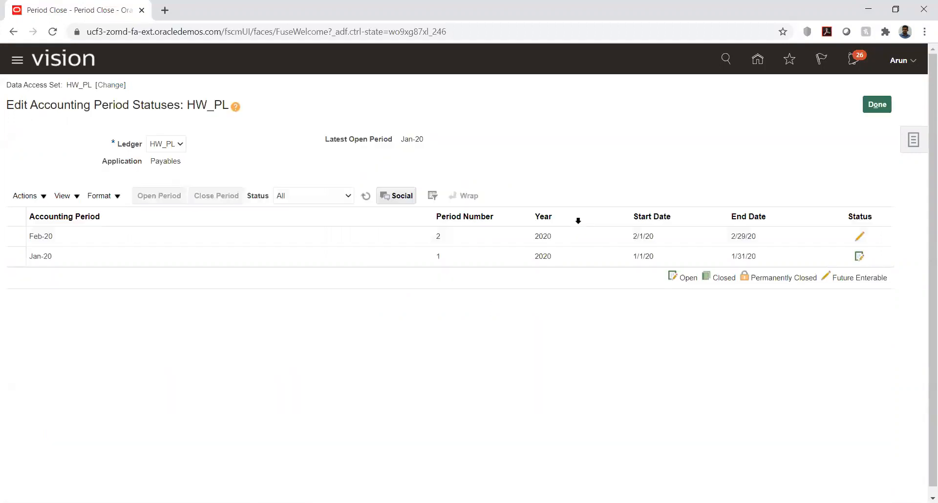
pyautogui.click(288, 237)
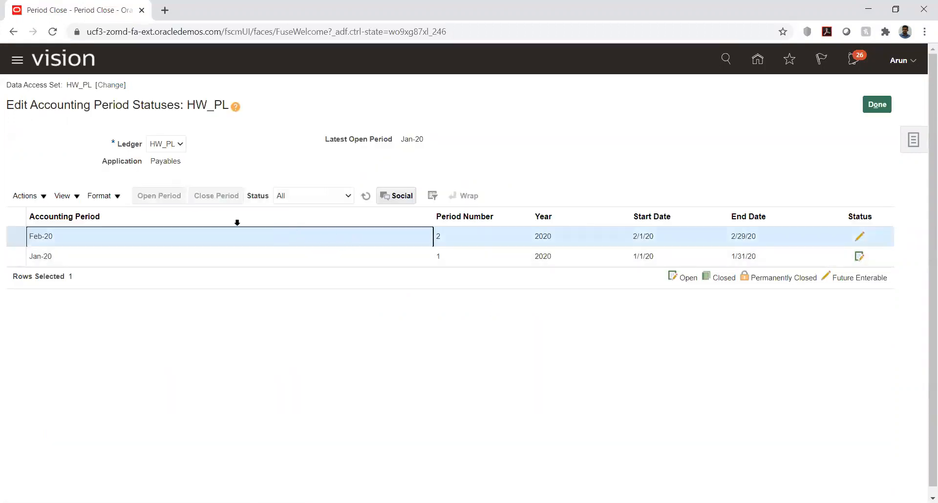
pyautogui.click(157, 200)
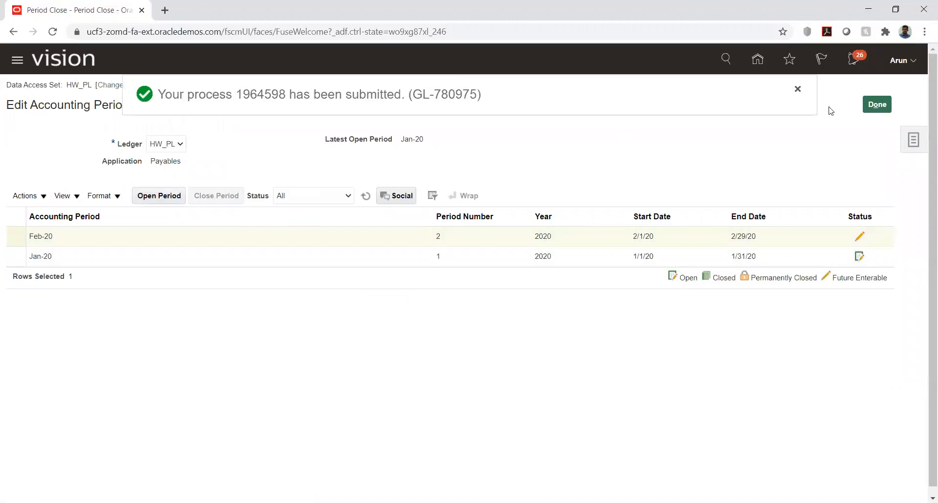
pyautogui.click(798, 89)
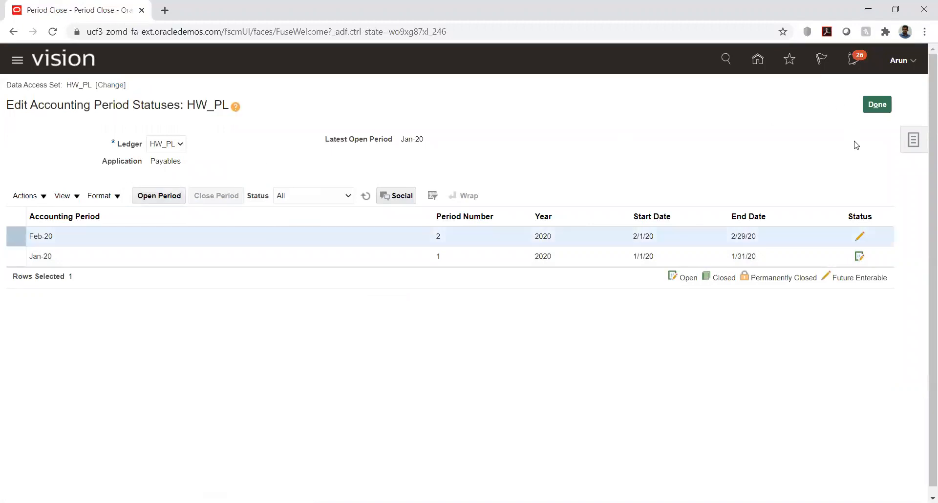
pyautogui.click(876, 106)
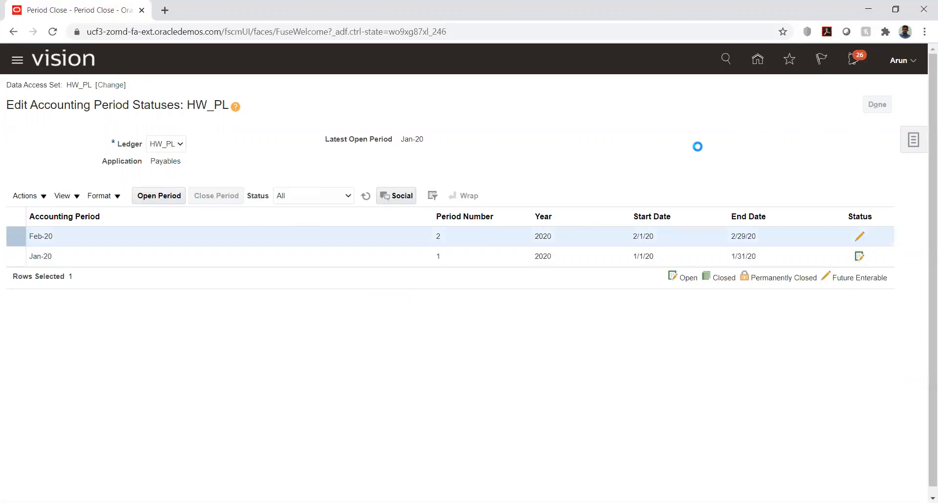
pyautogui.click(437, 226)
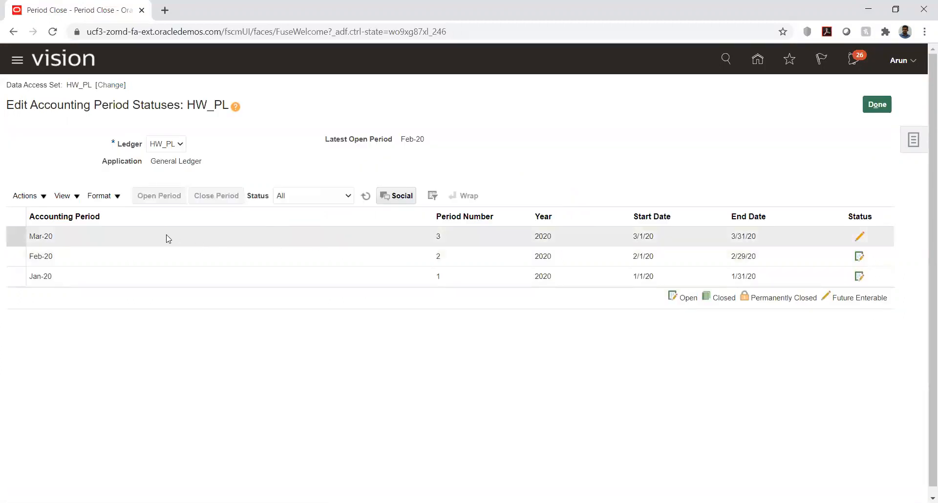
# Open the Mar-20 General Ledger period for HW_PL
pyautogui.click(168, 237)
pyautogui.click(158, 196)
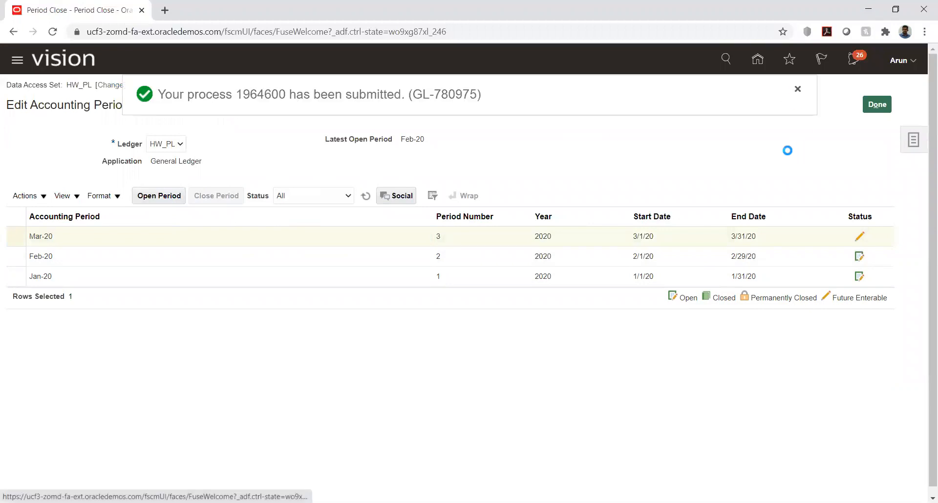
pyautogui.click(877, 104)
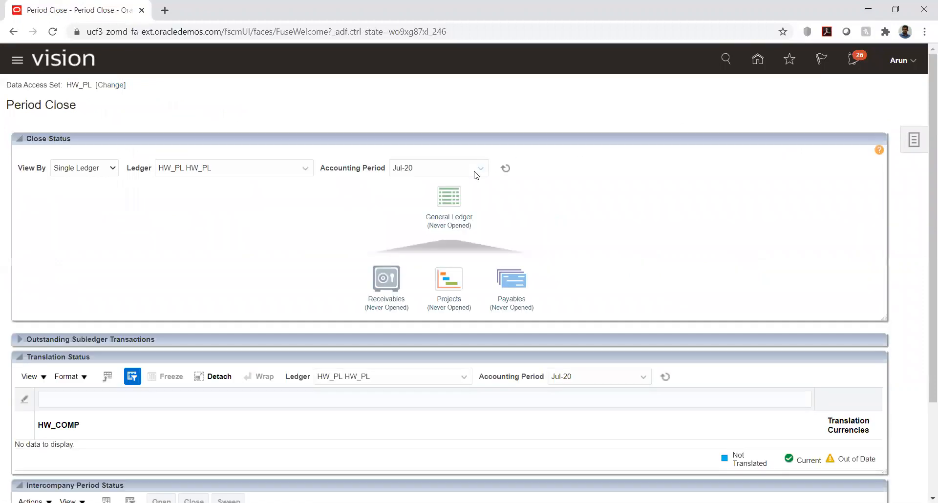
# Open the Mar-20 Payables period for HW_PL, then return to General Ledger period statuses
pyautogui.click(520, 299)
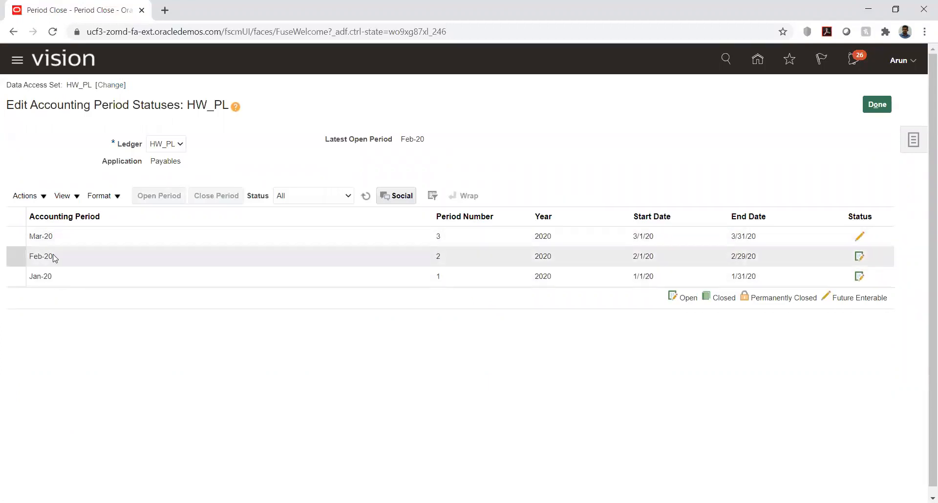
pyautogui.click(49, 236)
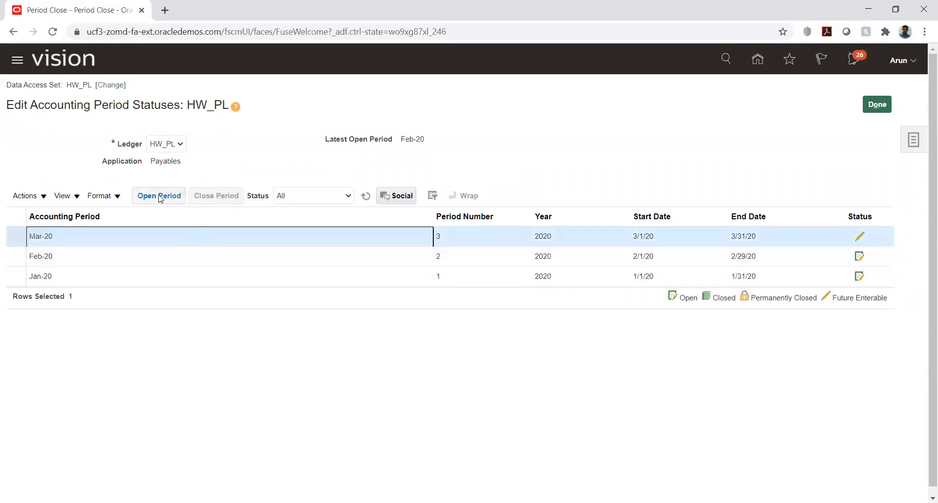
pyautogui.click(159, 195)
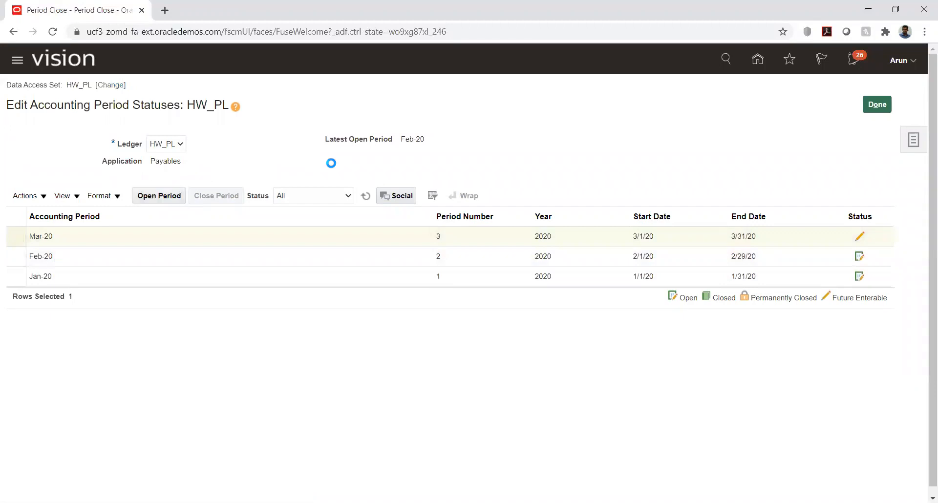
pyautogui.click(797, 89)
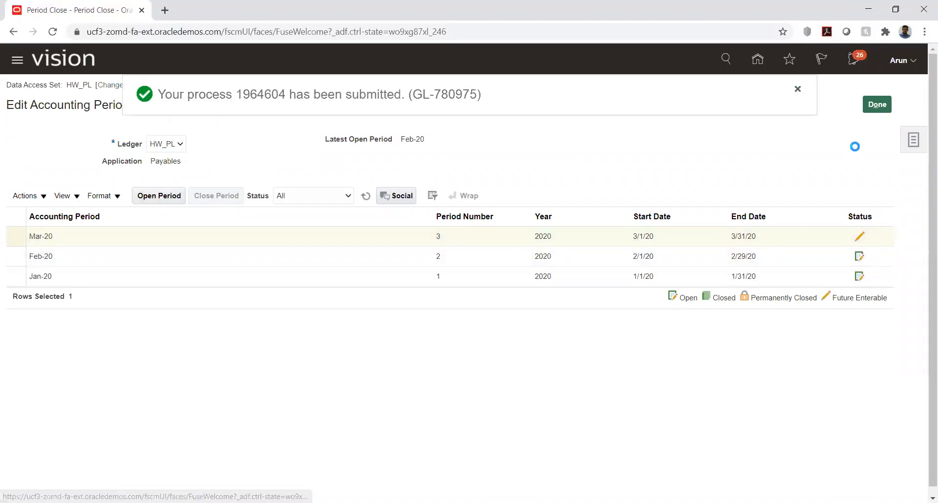
pyautogui.click(878, 105)
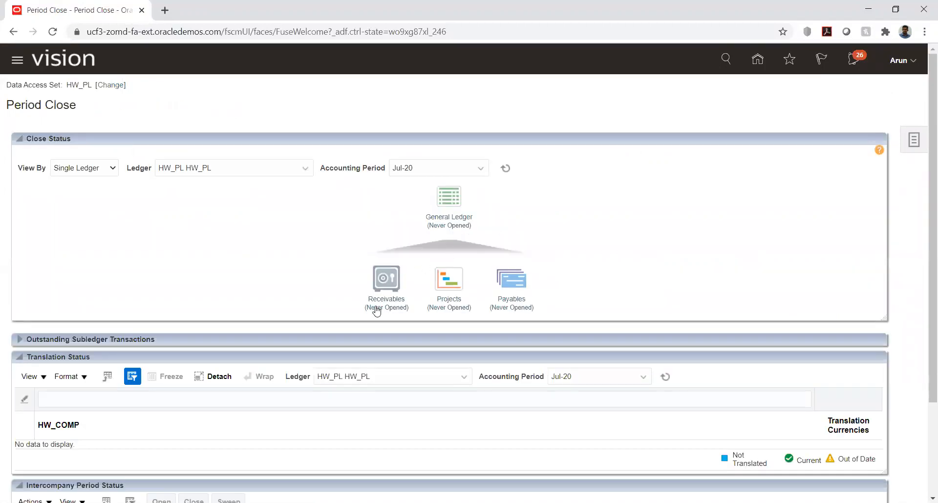
pyautogui.click(448, 198)
# Open the Apr-20 General Ledger period for HW_PL
pyautogui.click(42, 244)
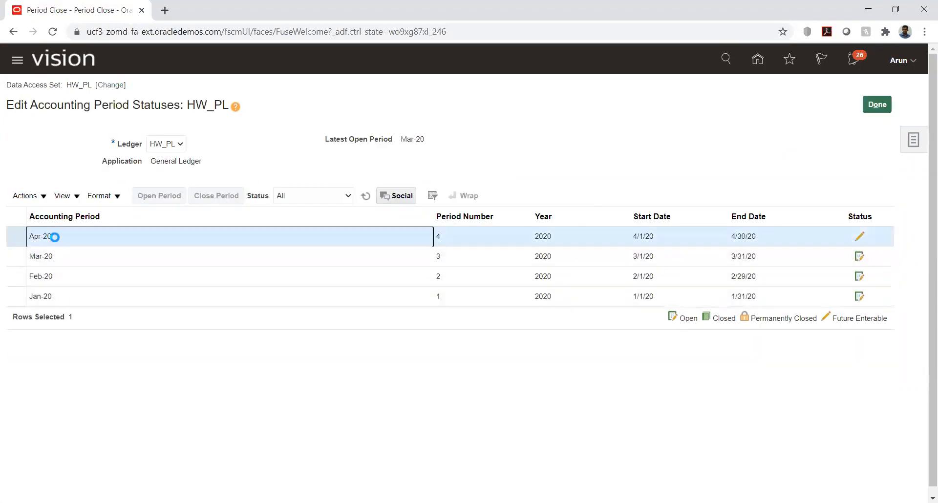
pyautogui.click(161, 197)
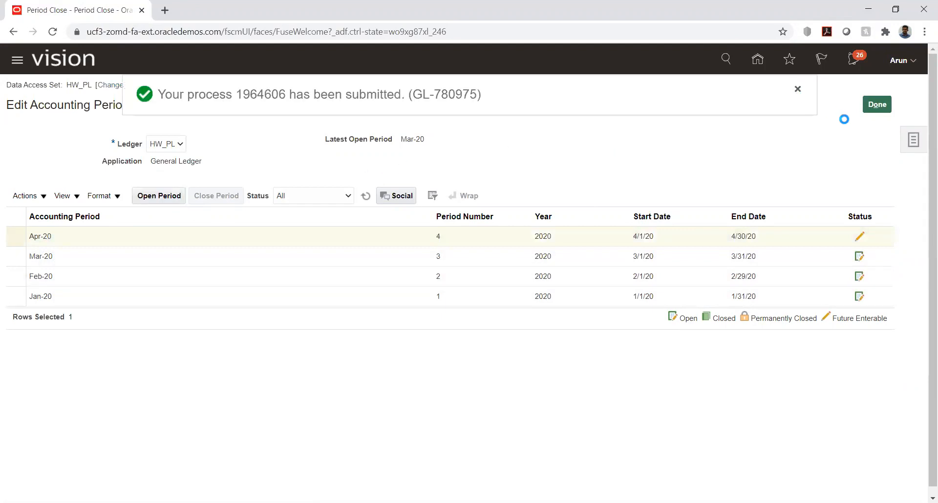
pyautogui.click(871, 109)
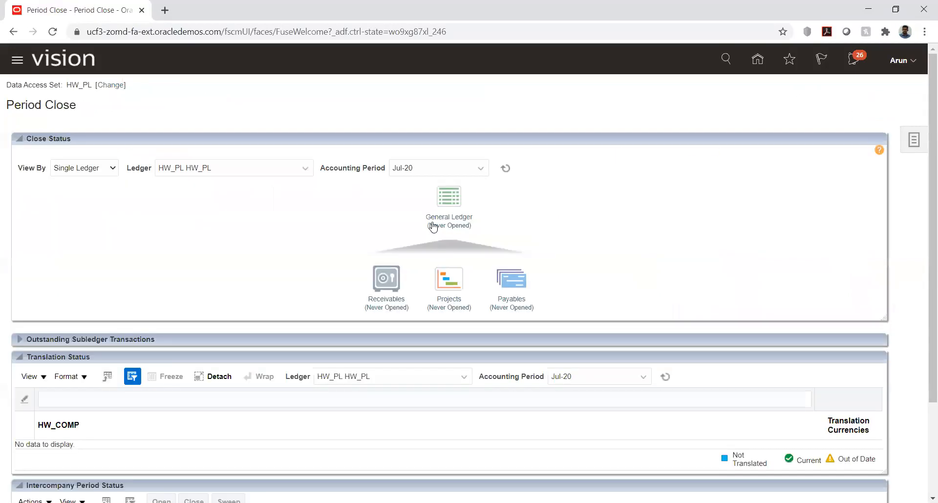
# Open the Apr-20 Payables period for HW_PL
pyautogui.click(509, 297)
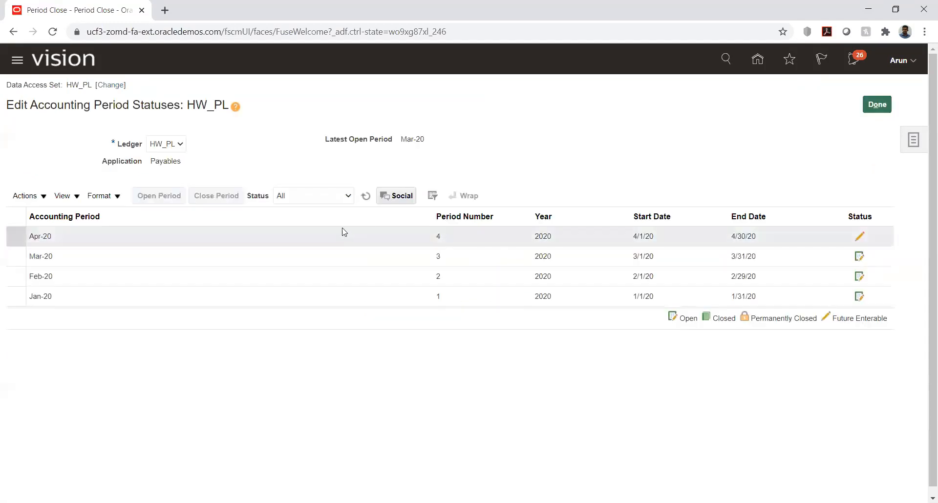
pyautogui.click(116, 238)
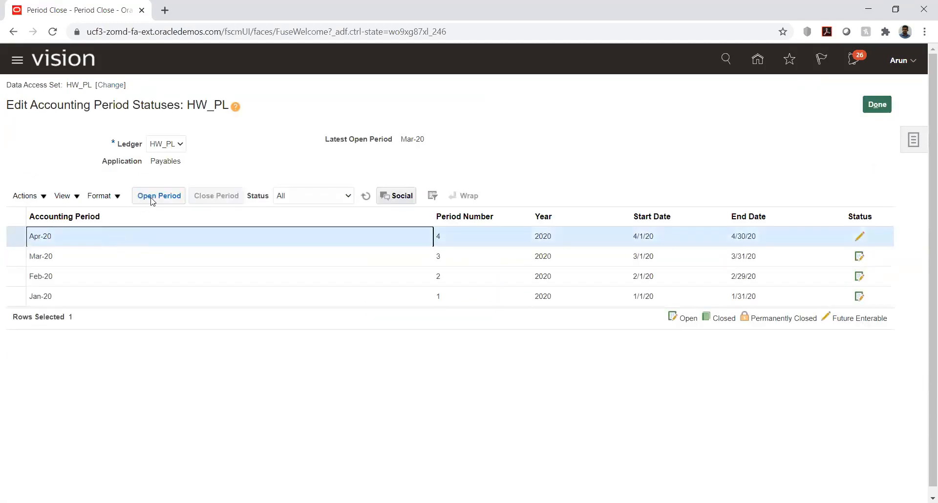
pyautogui.click(153, 198)
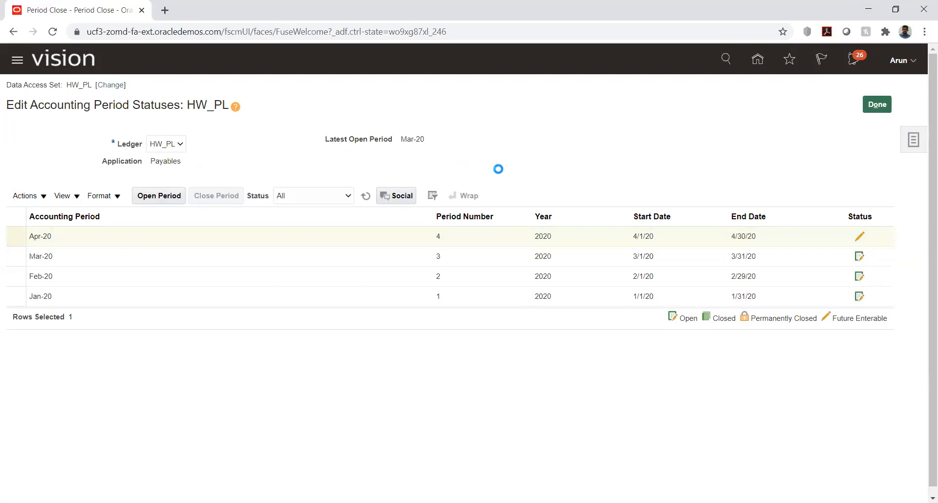
pyautogui.click(799, 89)
pyautogui.click(877, 104)
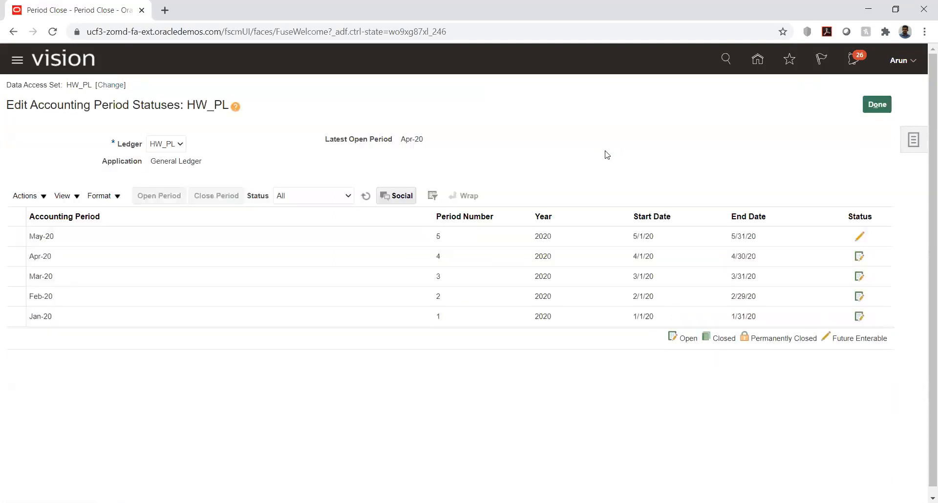
# Open the May-20 General Ledger period for HW_PL
pyautogui.click(177, 238)
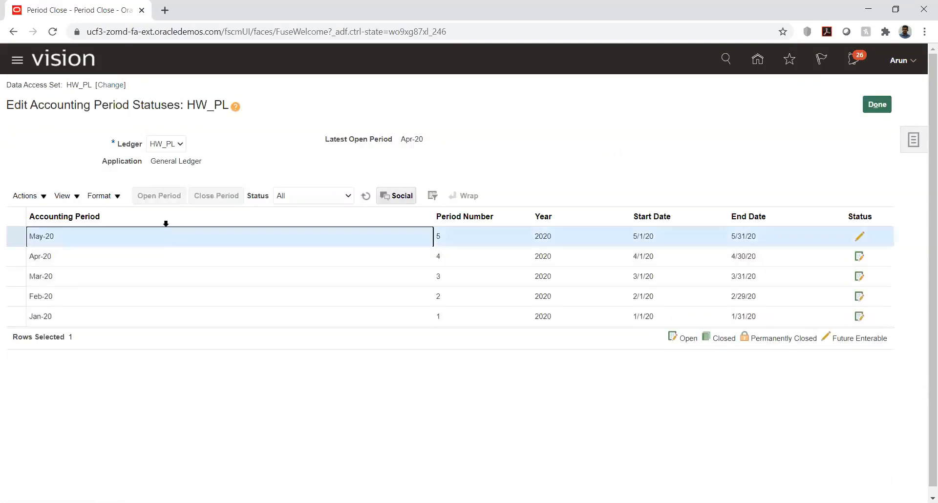
pyautogui.click(146, 198)
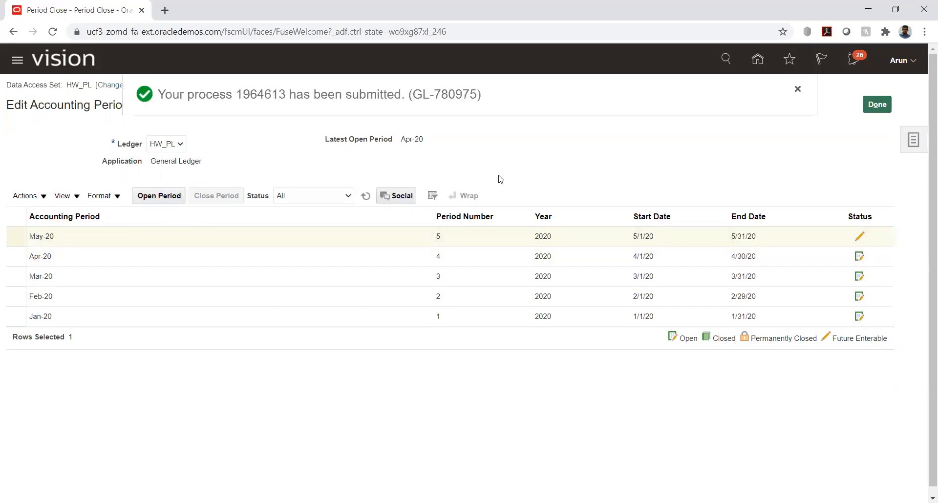
pyautogui.click(875, 108)
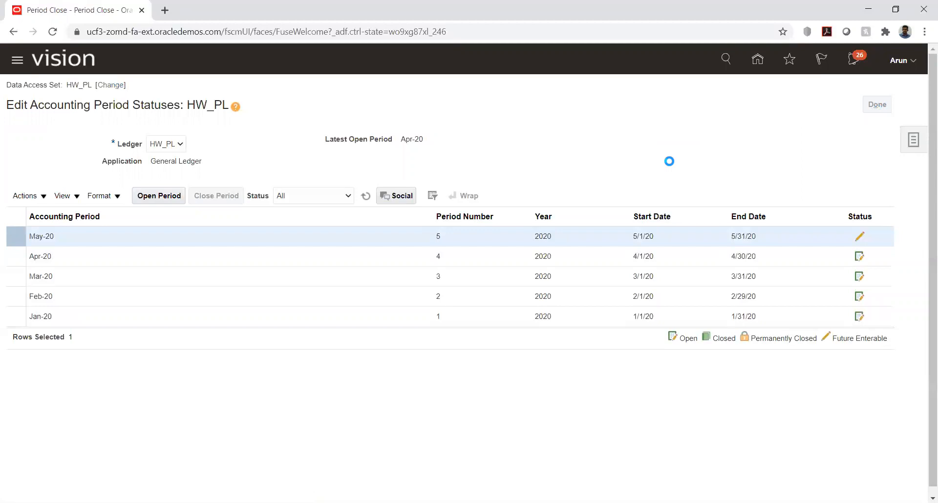
# Open the May-20 Payables period for HW_PL, then return to General Ledger period statuses
pyautogui.click(534, 307)
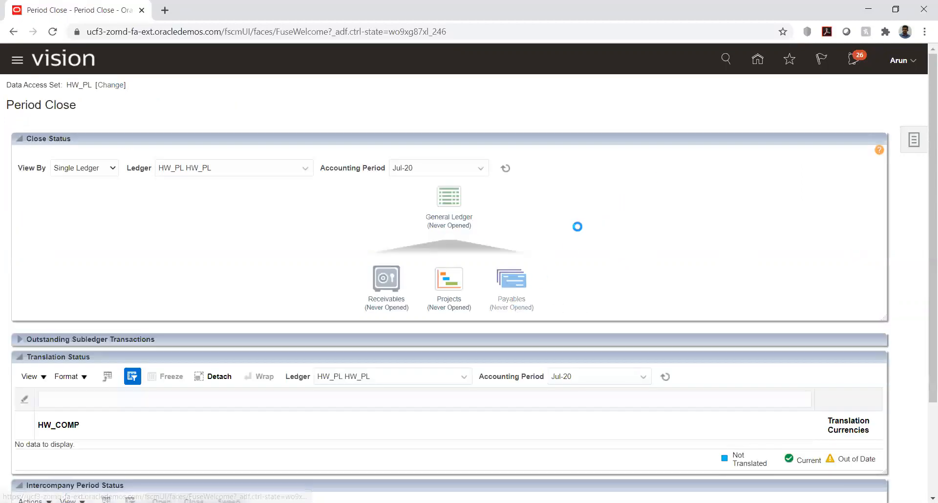
pyautogui.click(111, 236)
pyautogui.click(154, 195)
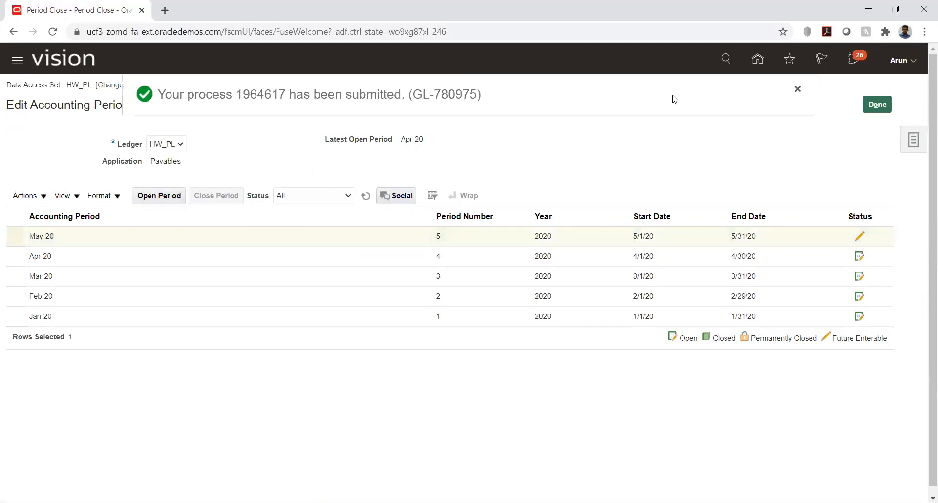
pyautogui.click(877, 104)
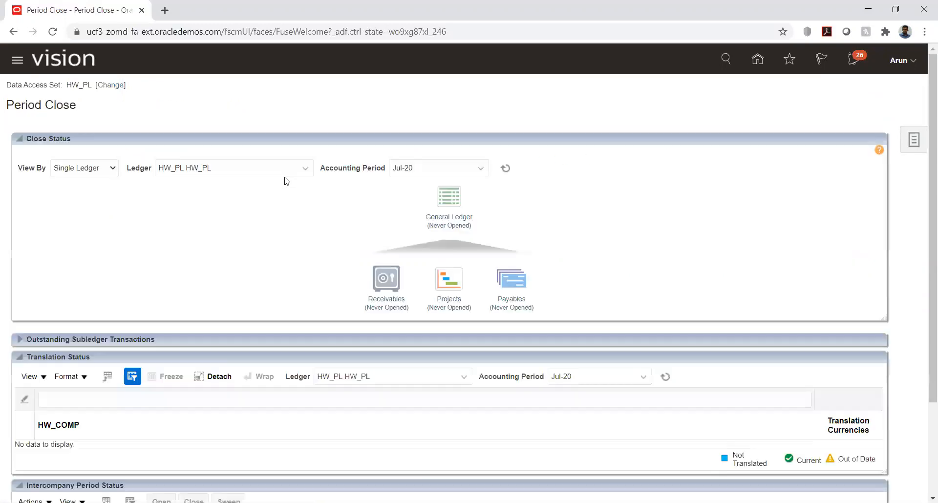
pyautogui.click(447, 195)
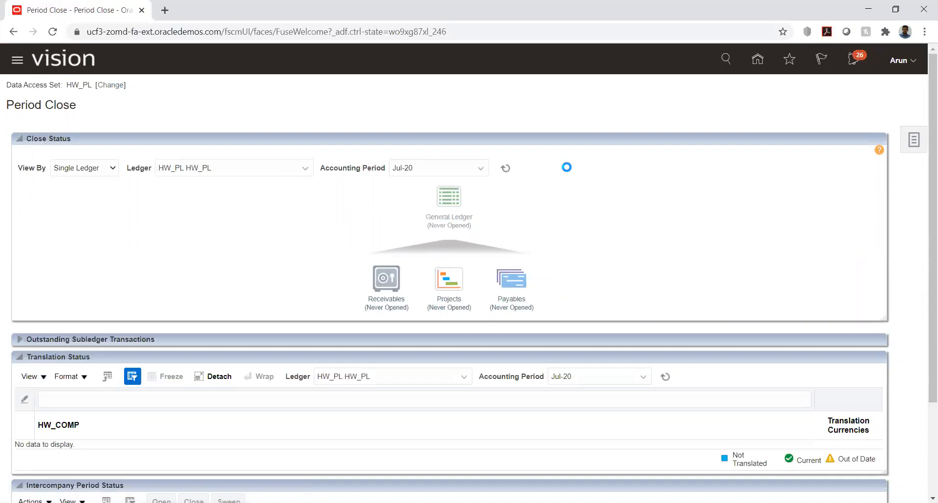
# Open the Jun-20 General Ledger period for HW_PL
pyautogui.click(108, 236)
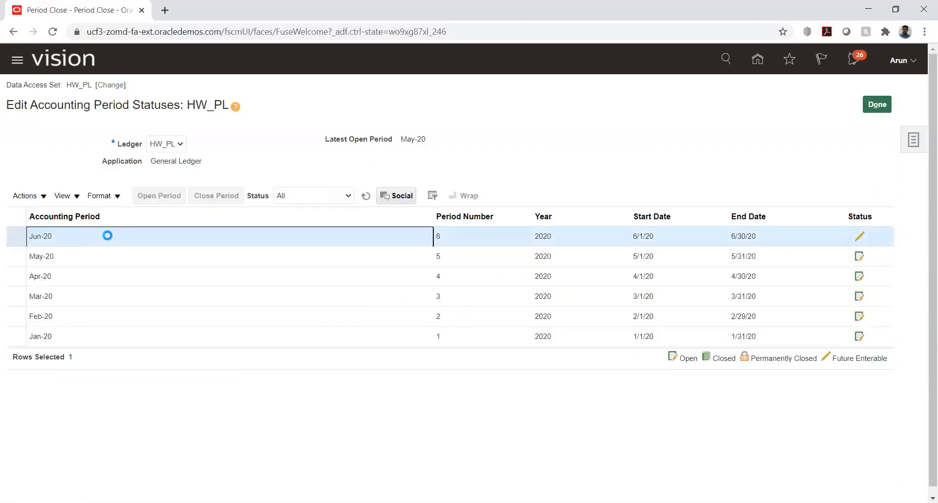
pyautogui.click(160, 196)
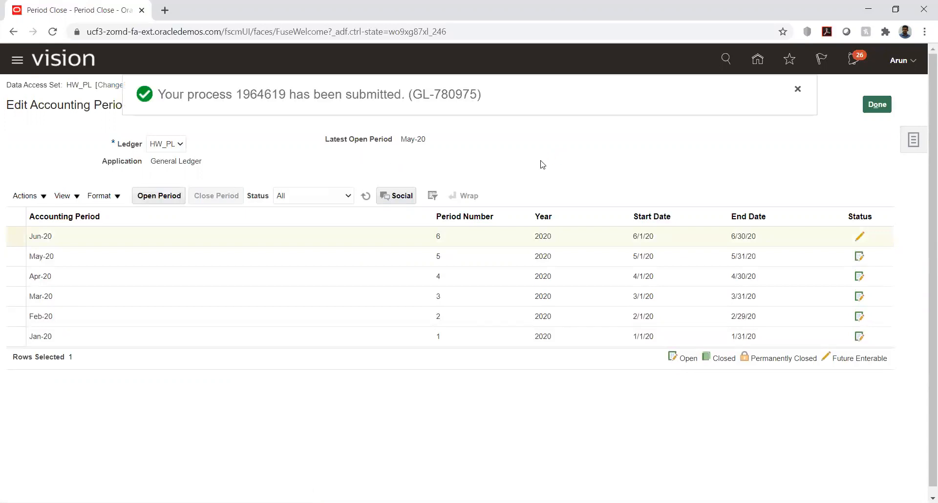
pyautogui.click(867, 108)
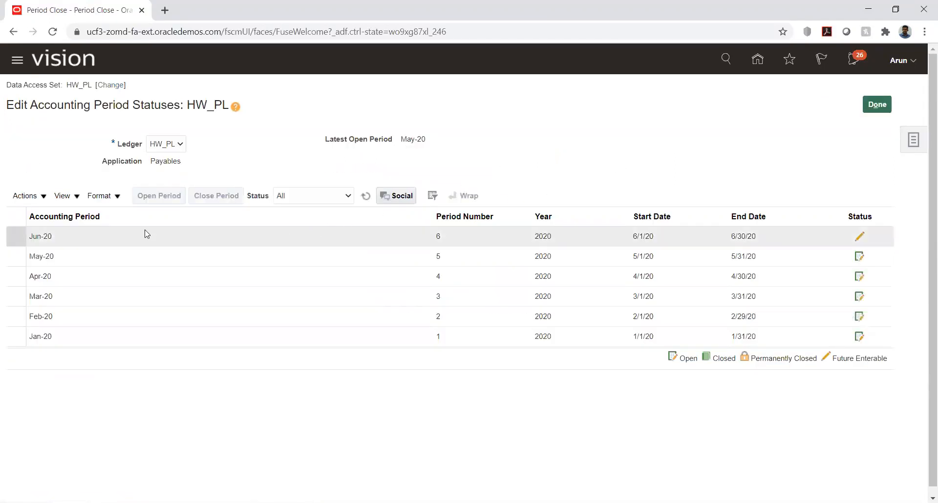
# Open the Jun-20 Payables period for HW_PL, then return to General Ledger period statuses
pyautogui.click(143, 235)
pyautogui.click(156, 197)
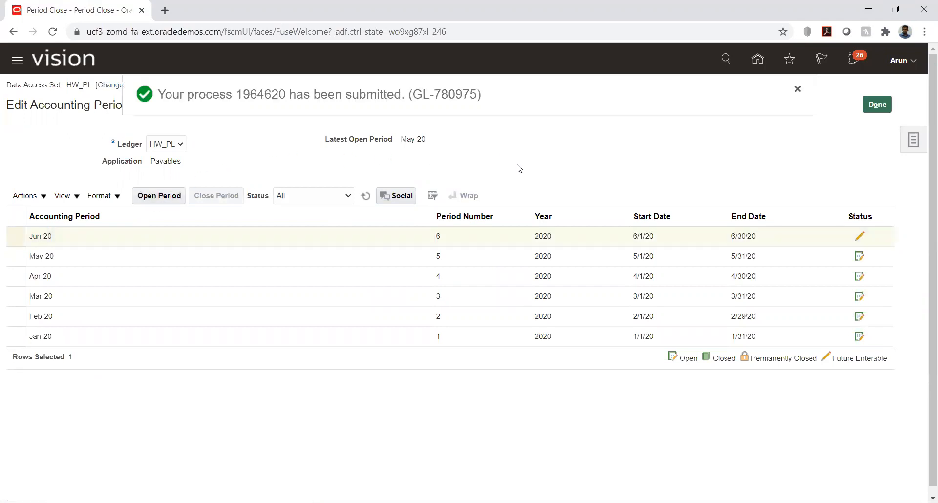
pyautogui.click(802, 89)
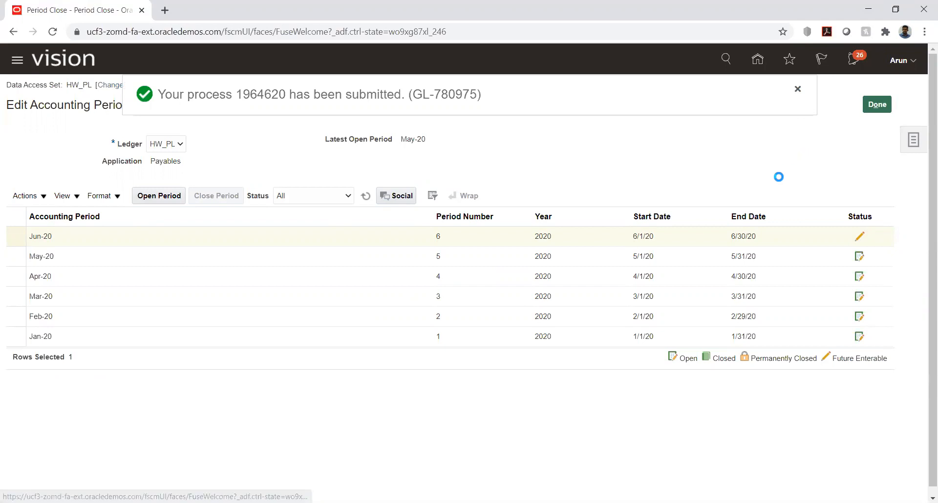
pyautogui.click(878, 105)
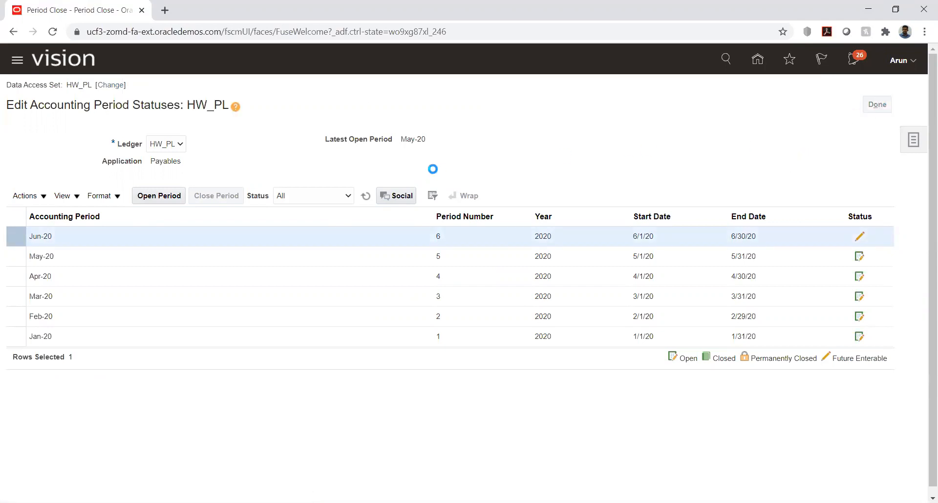
pyautogui.click(463, 217)
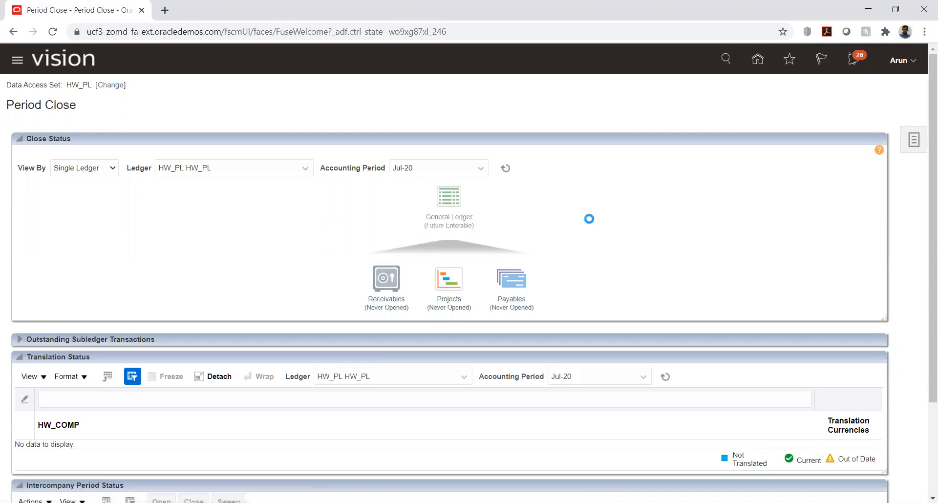
# Open the Jul-20 General Ledger period for HW_PL
pyautogui.click(88, 239)
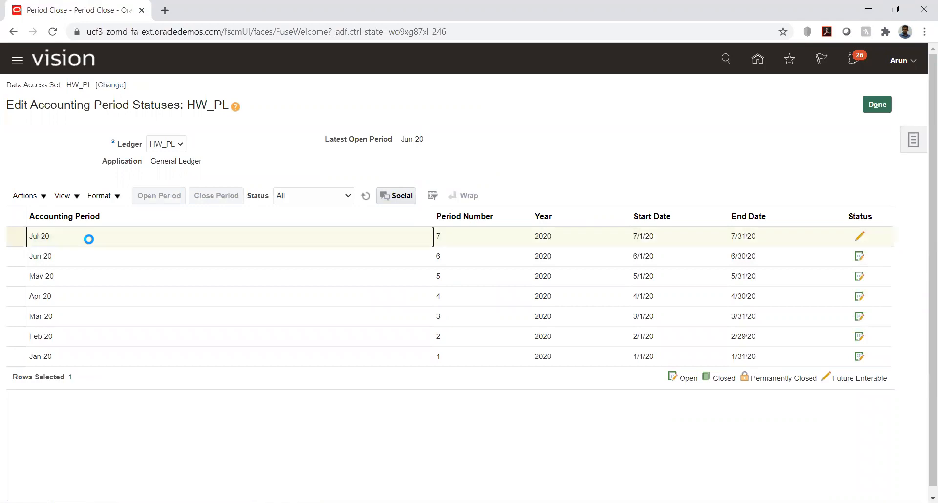
pyautogui.click(153, 200)
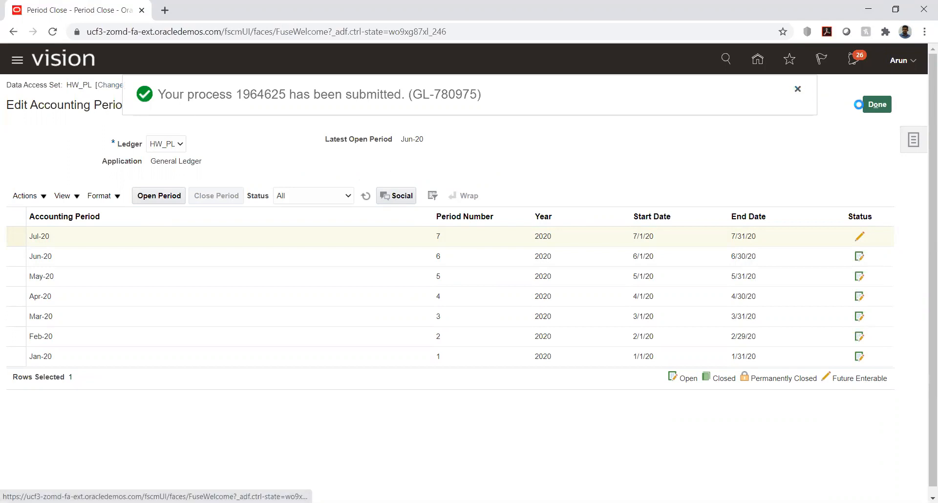
pyautogui.click(878, 108)
pyautogui.click(878, 109)
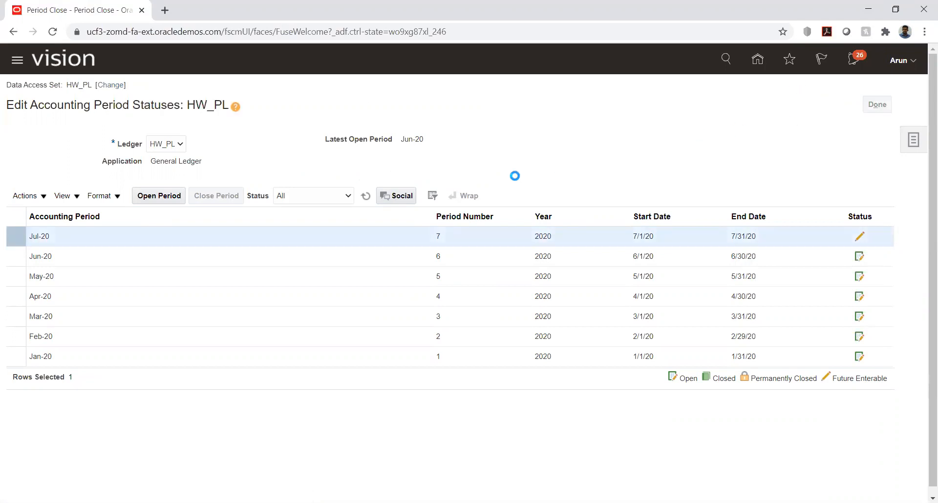
# Open the Jul-20 Payables period for HW_PL
pyautogui.click(503, 309)
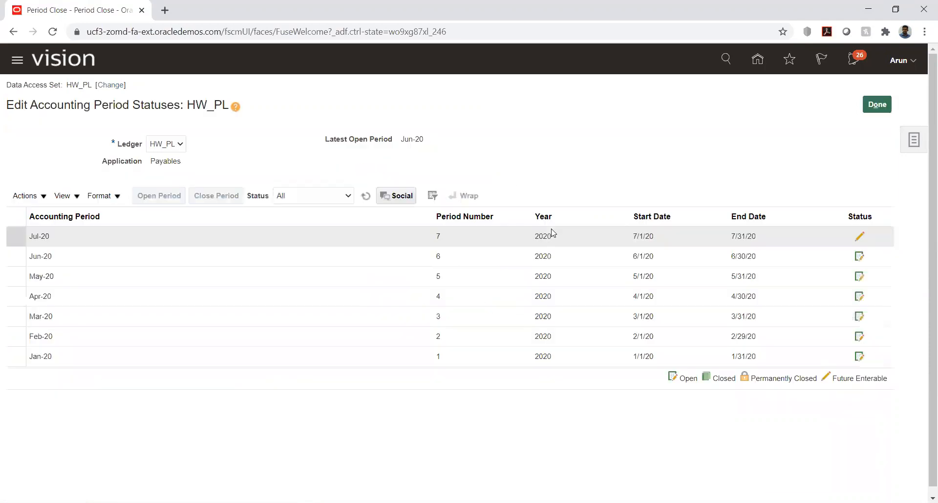
pyautogui.click(73, 239)
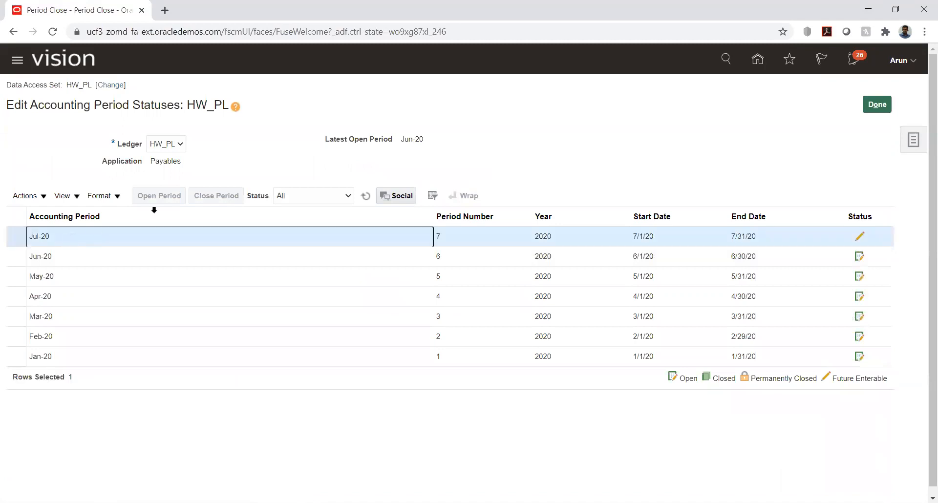
pyautogui.click(157, 198)
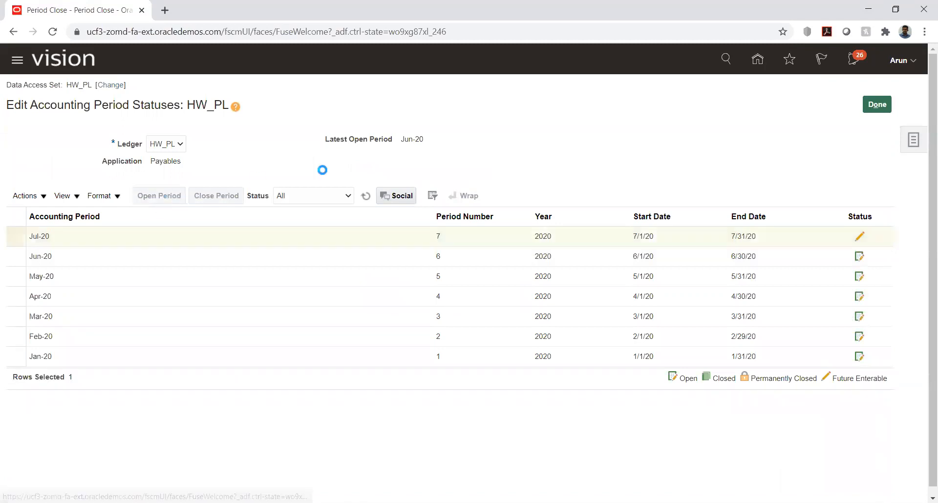
pyautogui.click(798, 89)
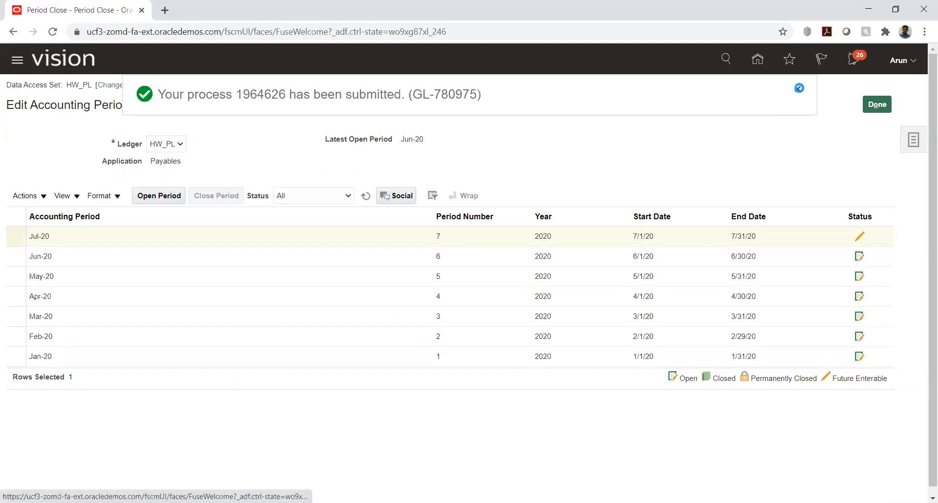
pyautogui.click(866, 108)
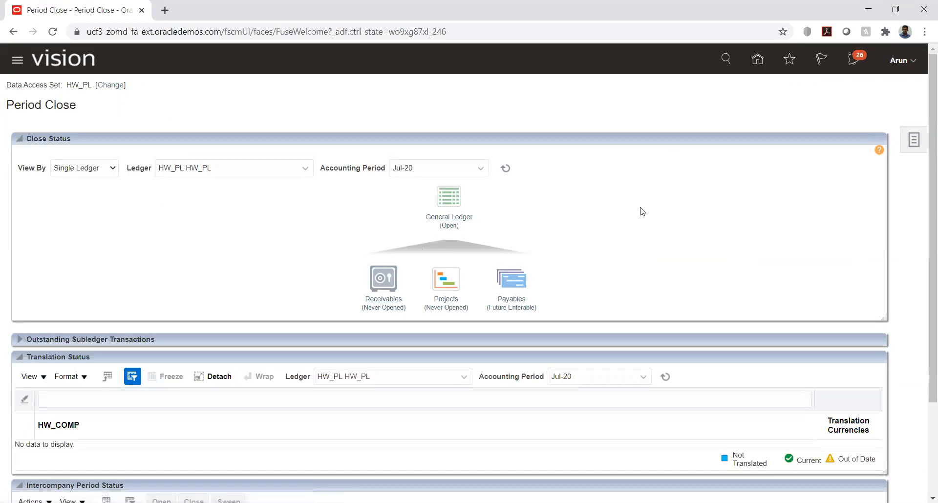
# Return to the home page and open the Journals tile under General Accounting
pyautogui.click(758, 59)
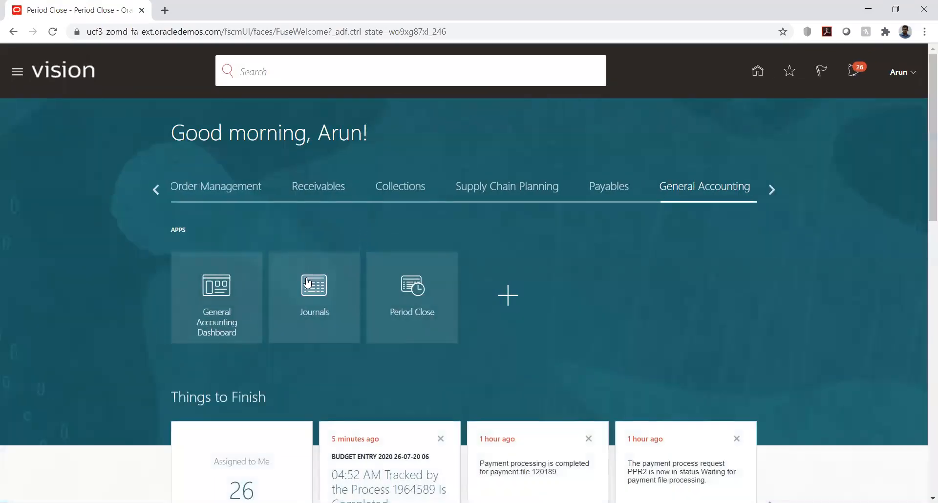
pyautogui.click(308, 311)
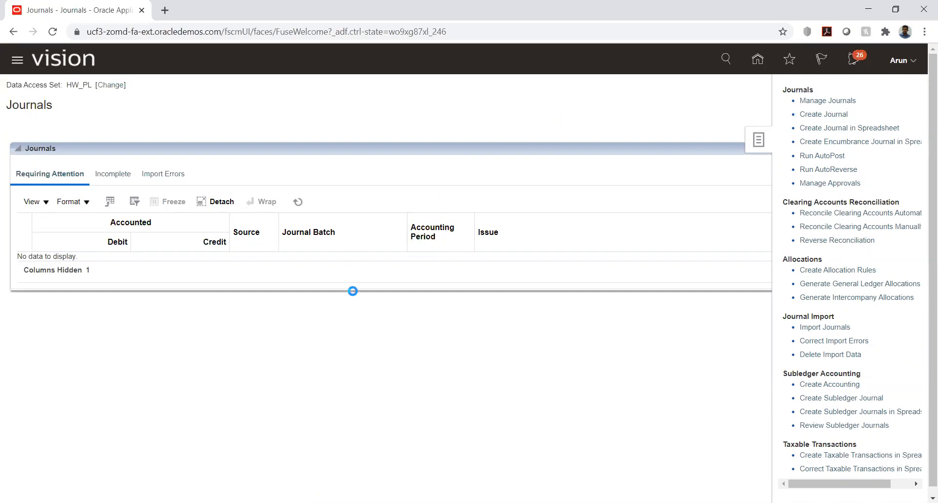
# Name the journal batch and journal JV3
pyautogui.click(229, 166)
pyautogui.write('JV#')
pyautogui.press('Tab')
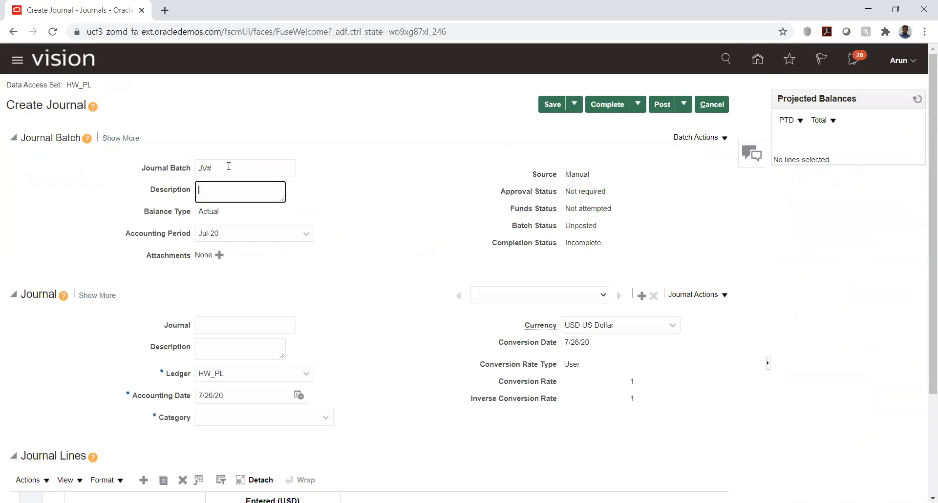
pyautogui.hotkey('shift', 'Tab')
pyautogui.write('JV3')
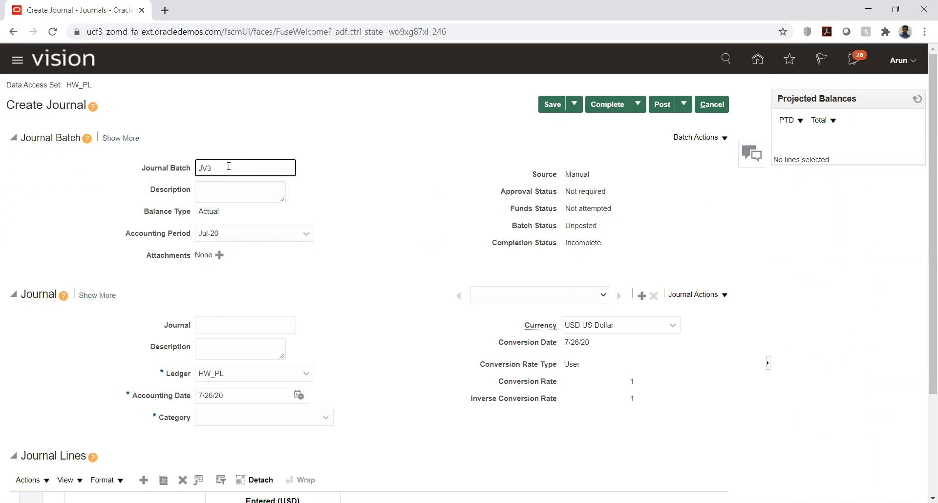
pyautogui.click(235, 325)
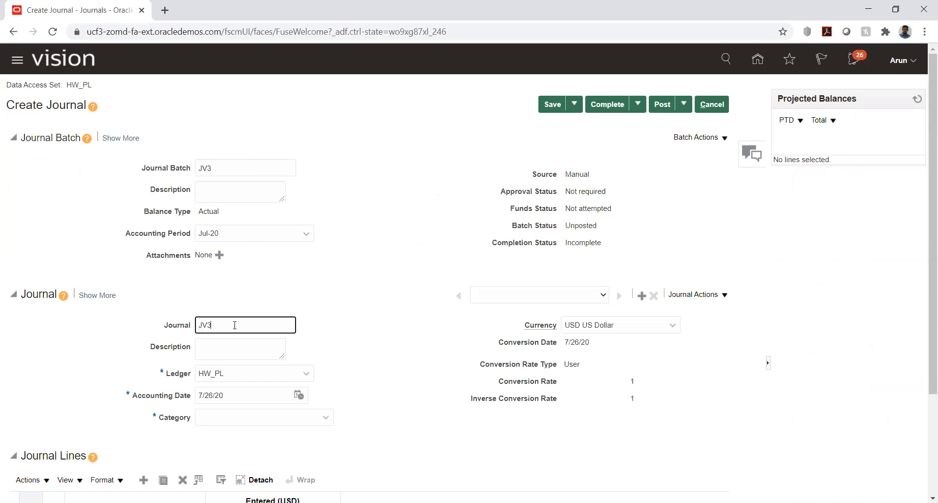
# Set the journal category to Adjustment
pyautogui.click(234, 423)
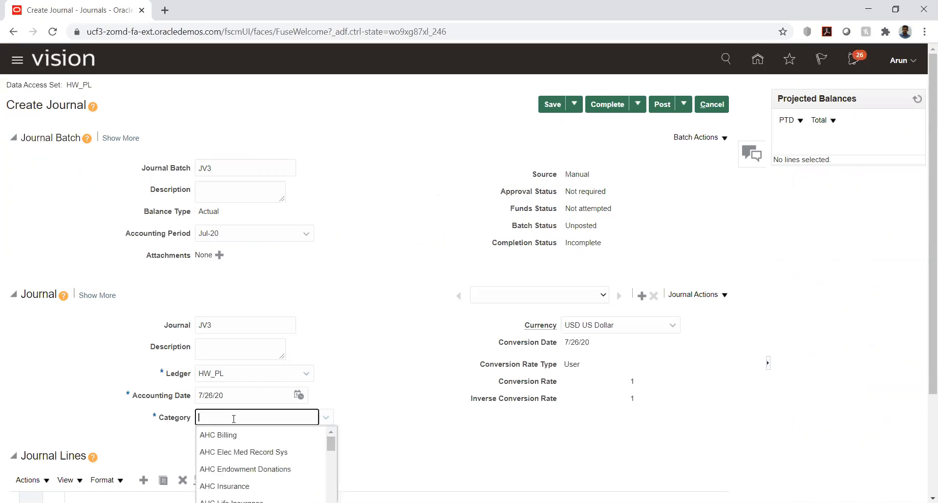
pyautogui.write('adju')
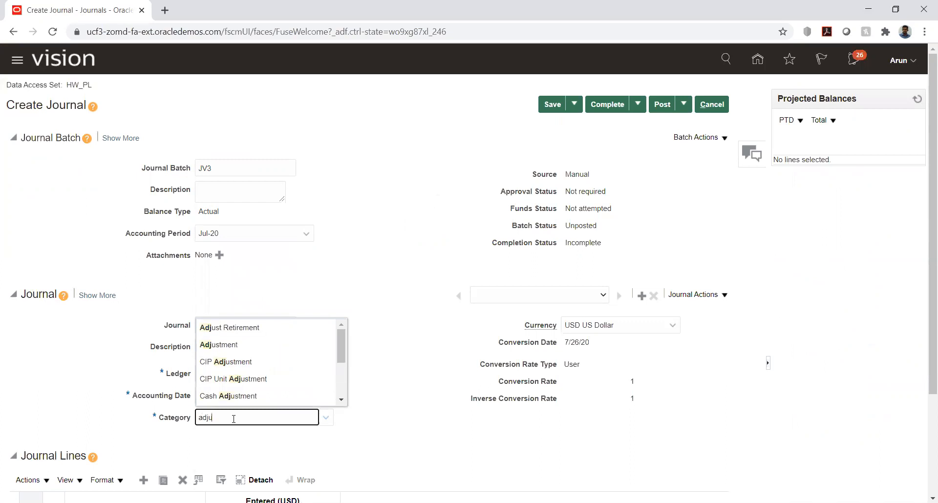
pyautogui.click(241, 345)
pyautogui.click(377, 350)
pyautogui.scroll(-3, 398, 283)
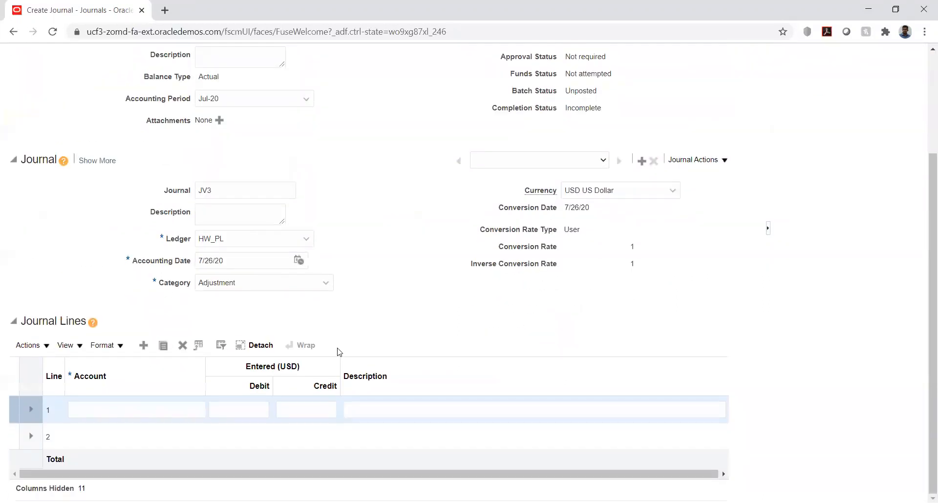
# Set line 1's account to 1000.7680 Rent Expense (company 1000 HW Electronics)
pyautogui.click(167, 410)
pyautogui.press('Tab')
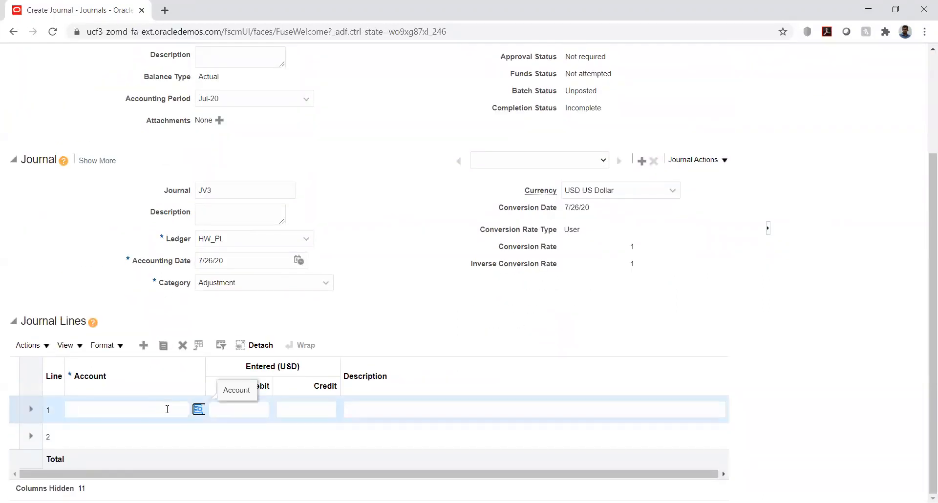
pyautogui.click(196, 410)
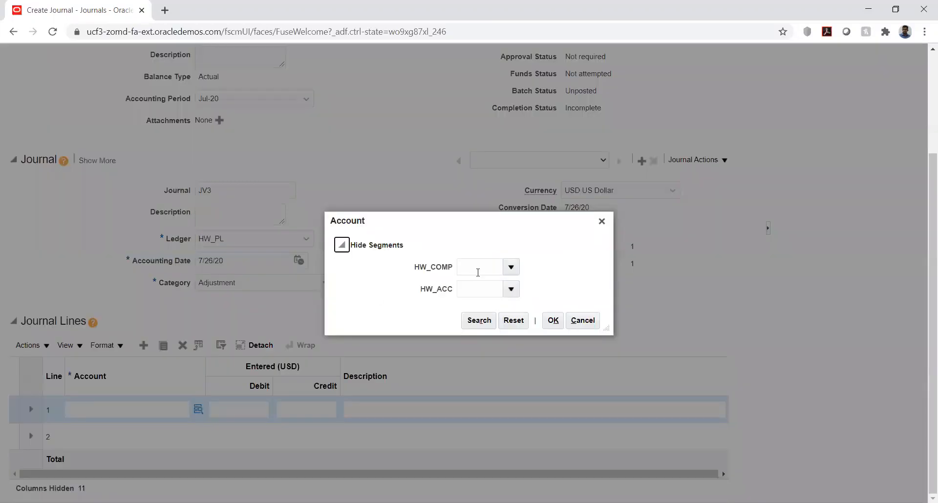
pyautogui.click(511, 267)
pyautogui.click(513, 290)
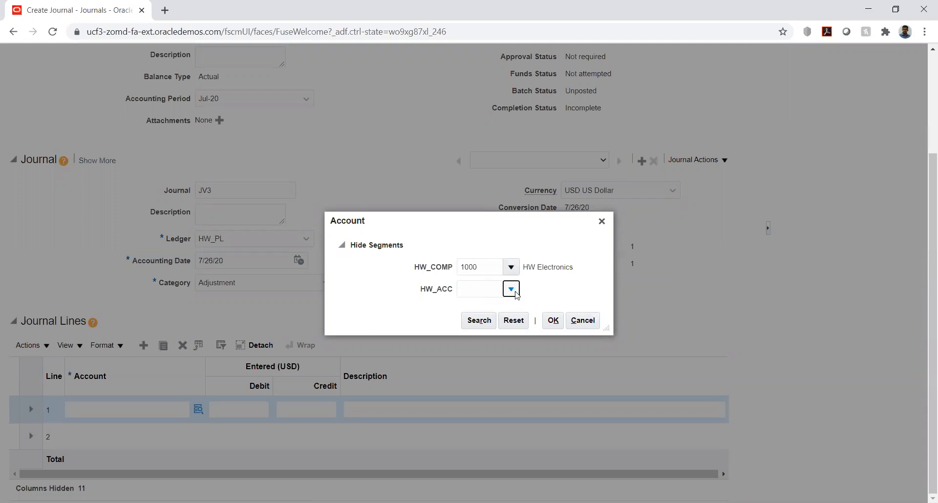
pyautogui.click(515, 293)
pyautogui.click(473, 493)
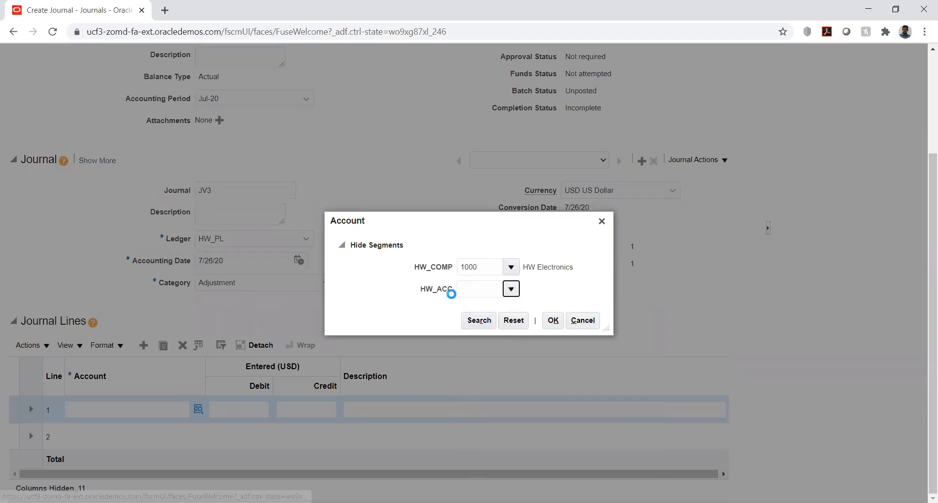
pyautogui.click(439, 251)
pyautogui.click(448, 270)
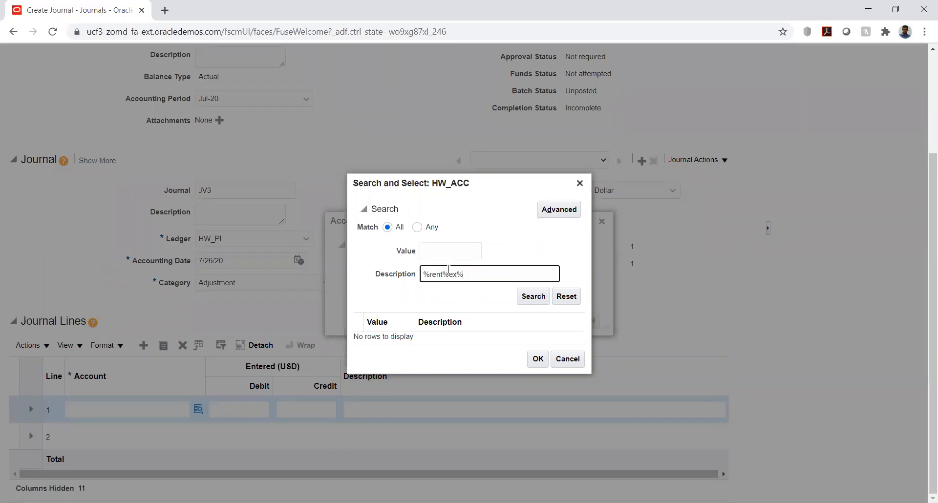
pyautogui.press('Return')
pyautogui.click(421, 336)
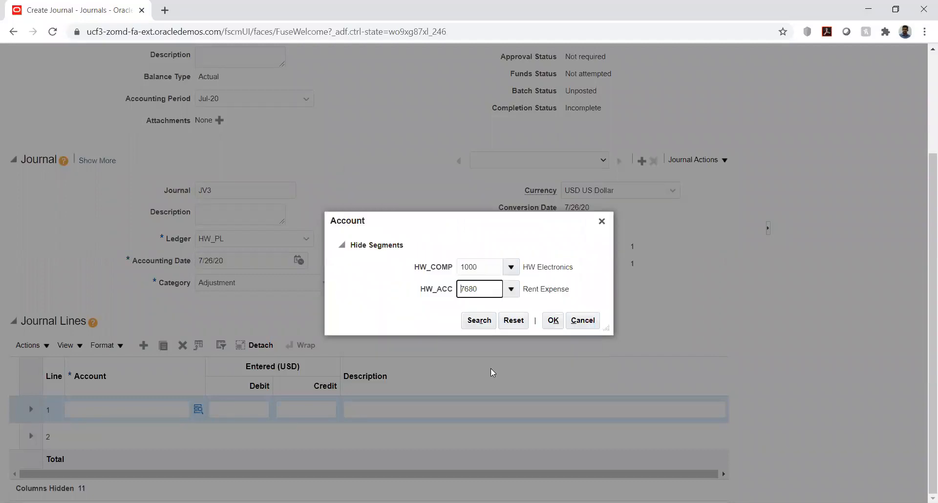
pyautogui.click(553, 321)
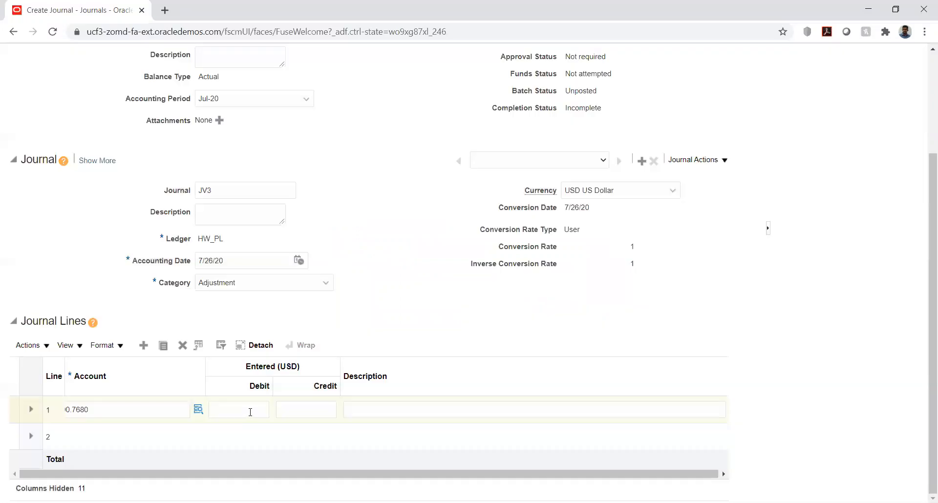
# Enter a 120,000.00 debit on line 1
pyautogui.click(251, 411)
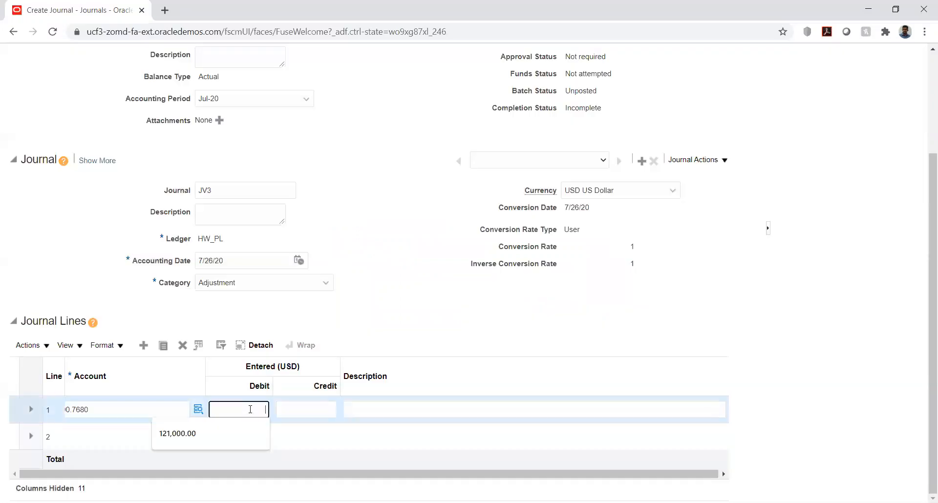
pyautogui.write('1200')
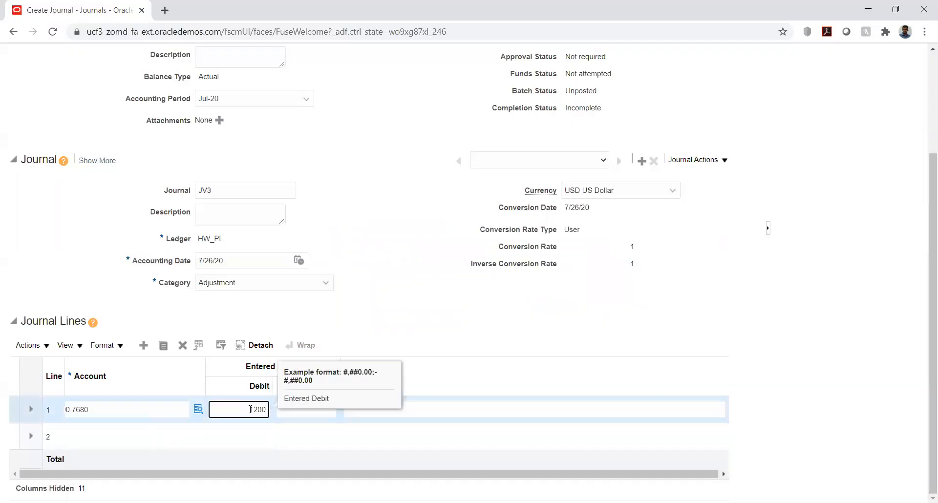
pyautogui.press('Tab')
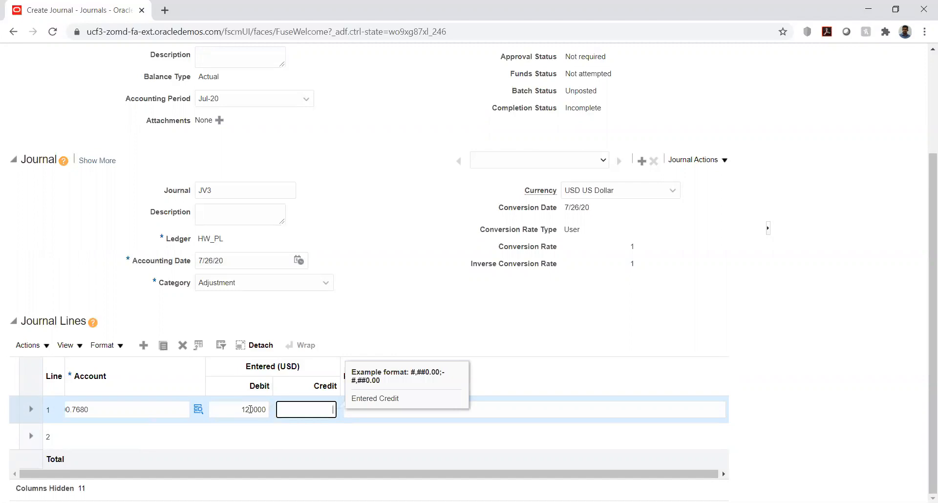
pyautogui.press('Tab')
# Set line 2's account to 1000.1280 Cash Account by searching descriptions for cash
pyautogui.click(113, 434)
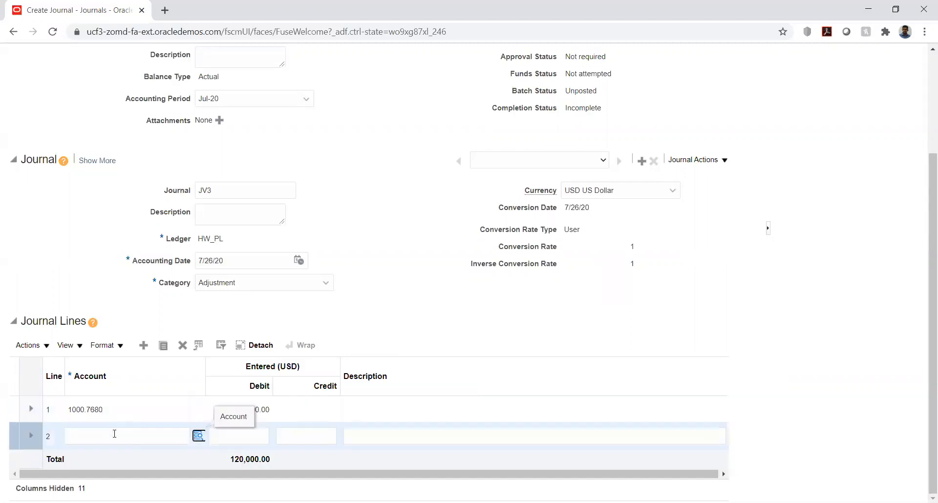
pyautogui.click(199, 436)
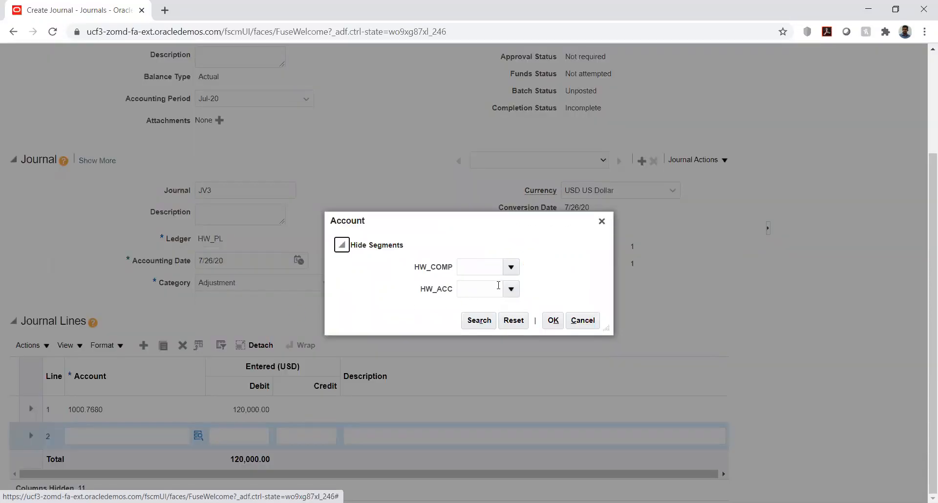
pyautogui.click(511, 268)
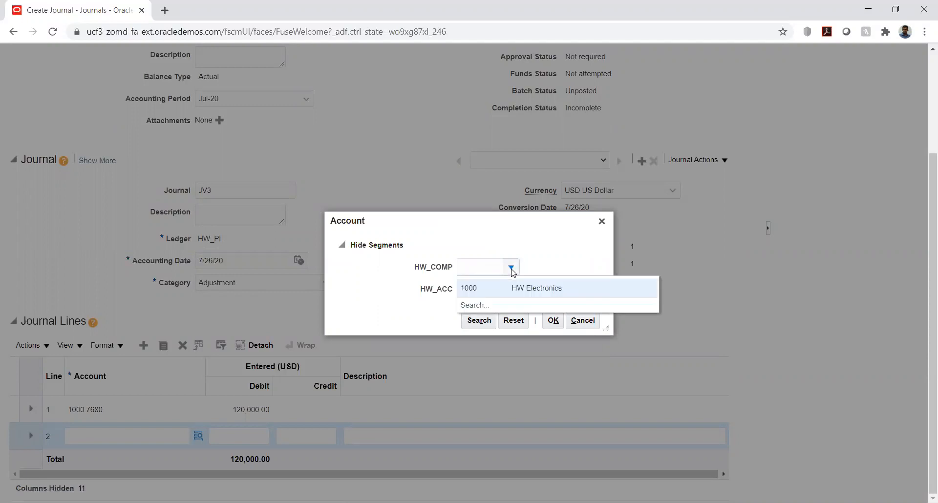
pyautogui.click(485, 290)
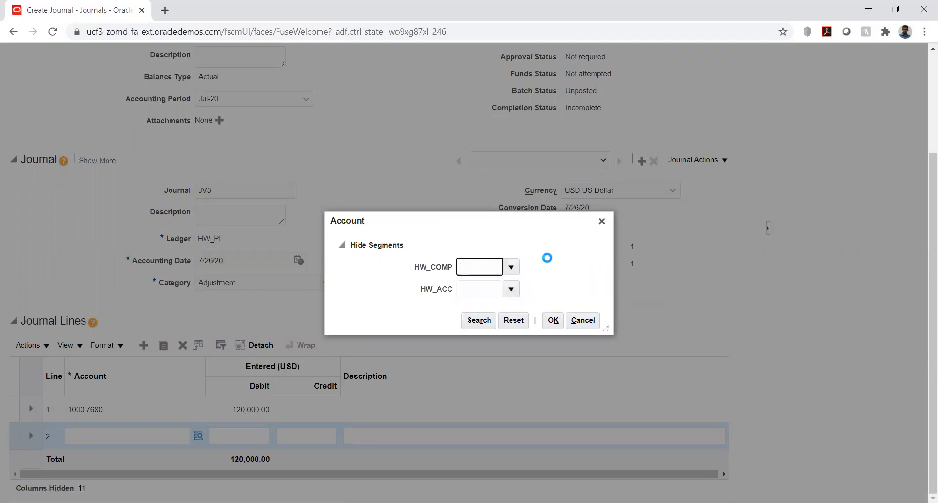
pyautogui.click(510, 288)
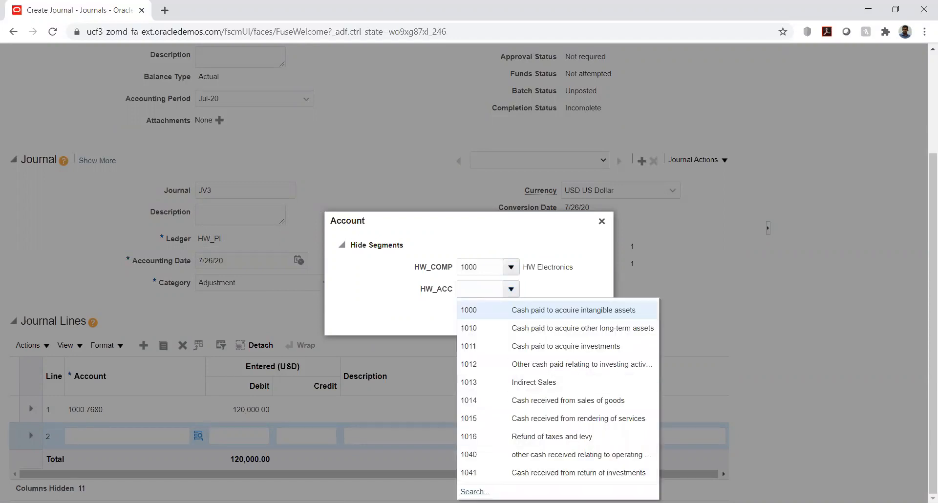
pyautogui.click(475, 492)
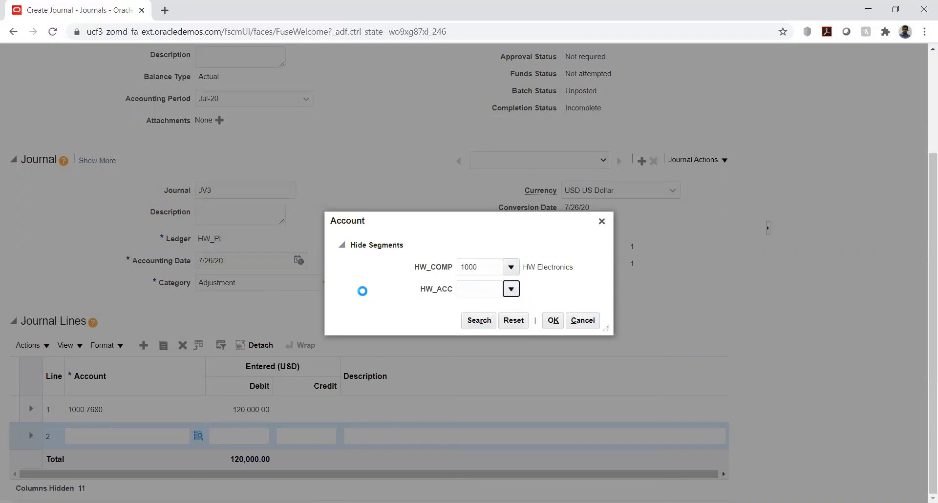
pyautogui.click(448, 276)
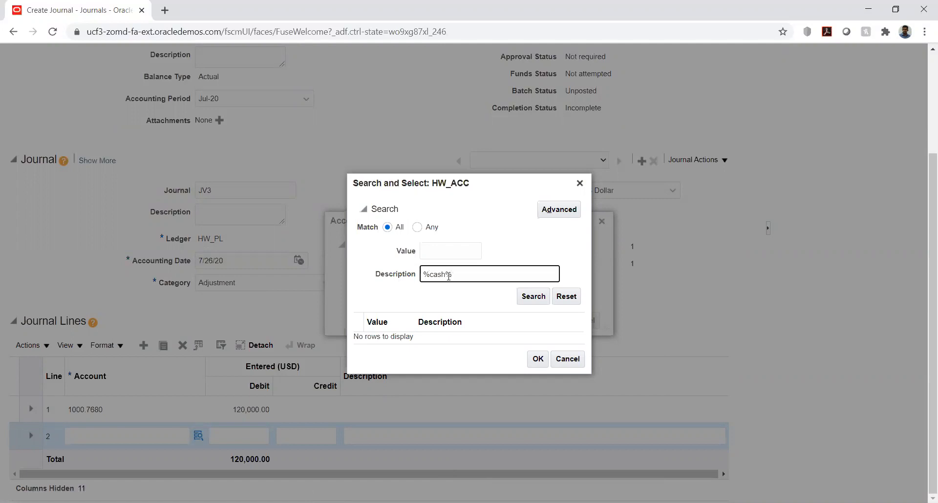
pyautogui.press('Return')
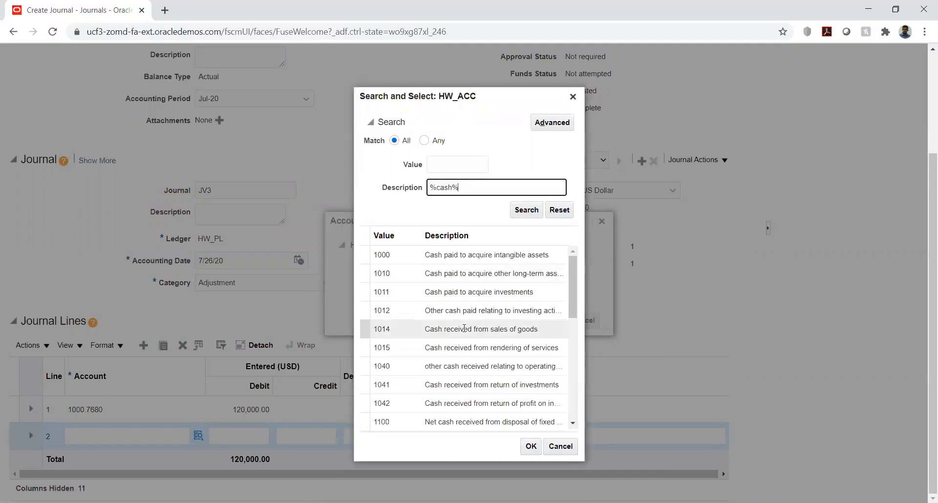
pyautogui.scroll(-5, 473, 333)
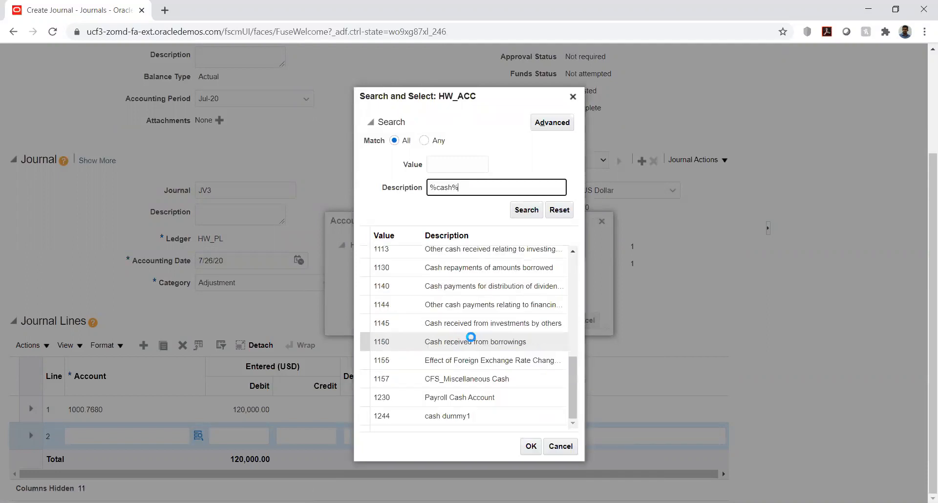
pyautogui.scroll(-5, 469, 334)
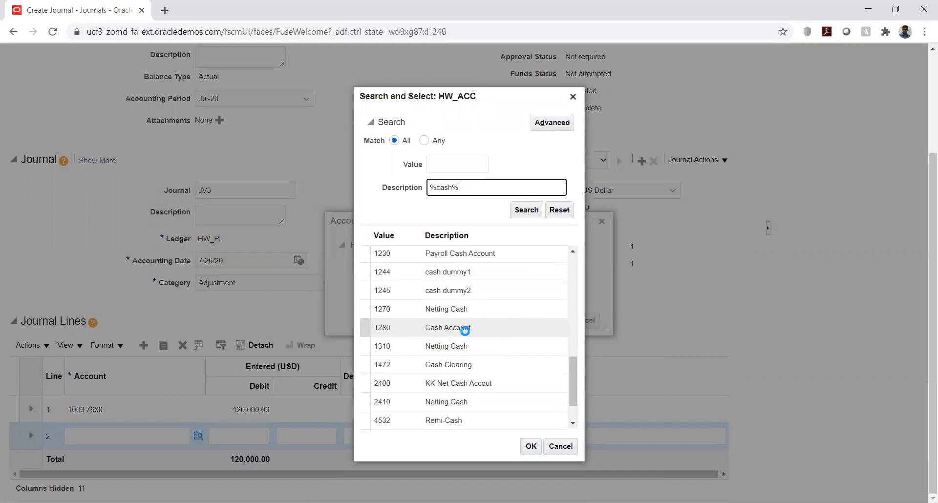
pyautogui.click(454, 327)
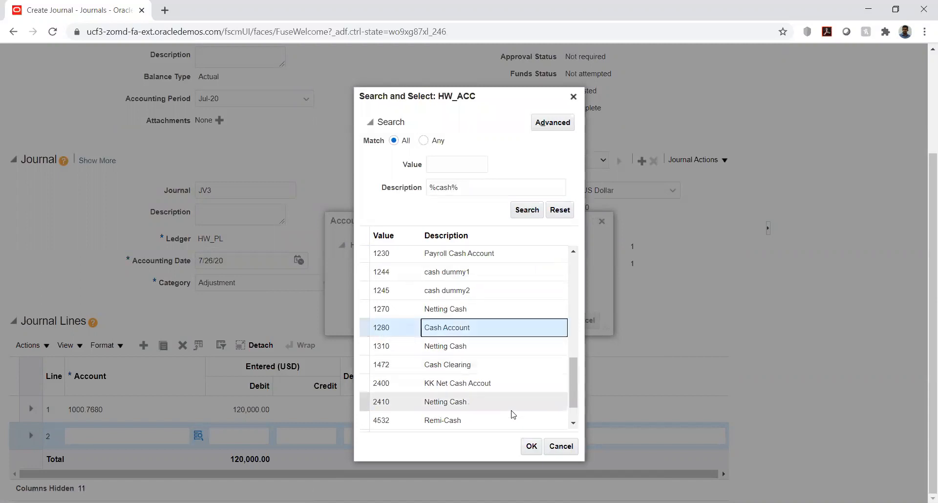
pyautogui.click(532, 446)
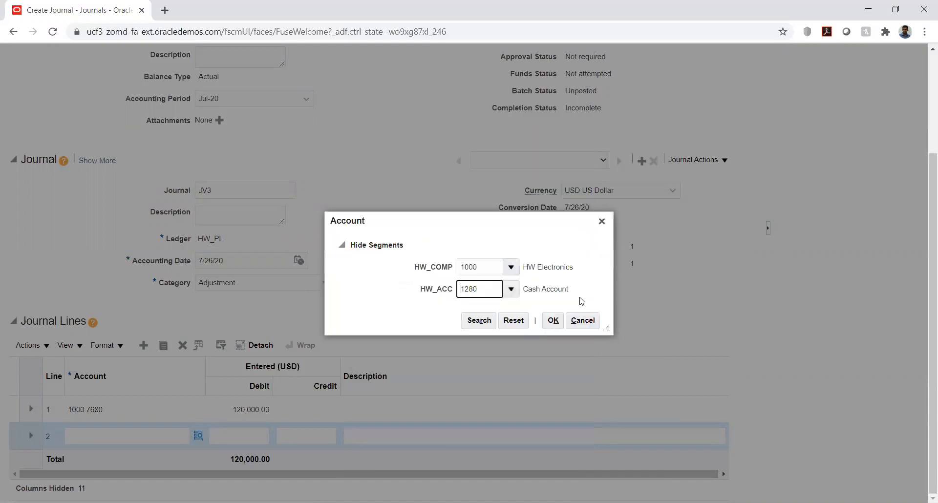
pyautogui.click(553, 320)
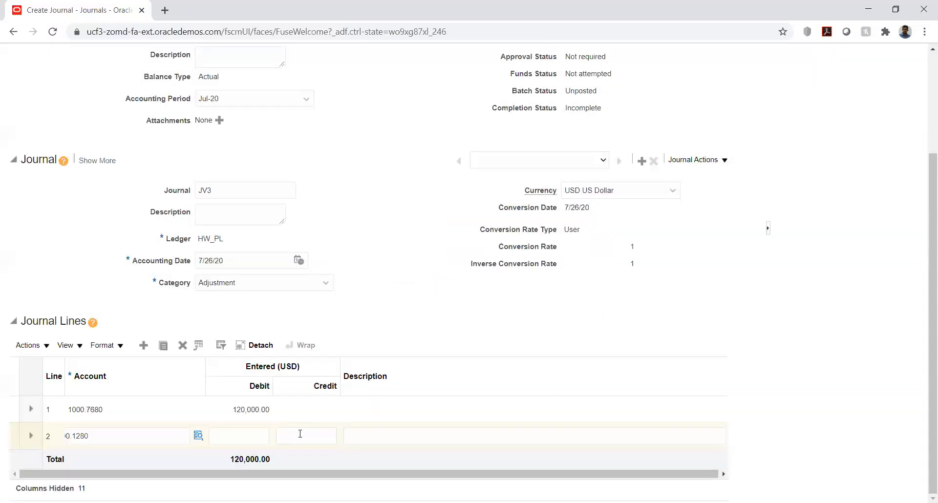
# Enter a 120,000.00 credit on line 2
pyautogui.click(301, 434)
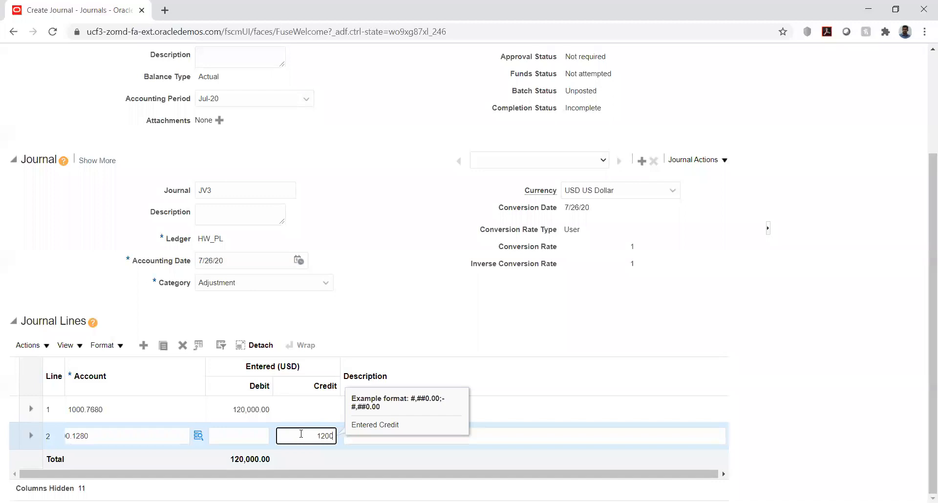
pyautogui.write('120000')
pyautogui.press('Tab')
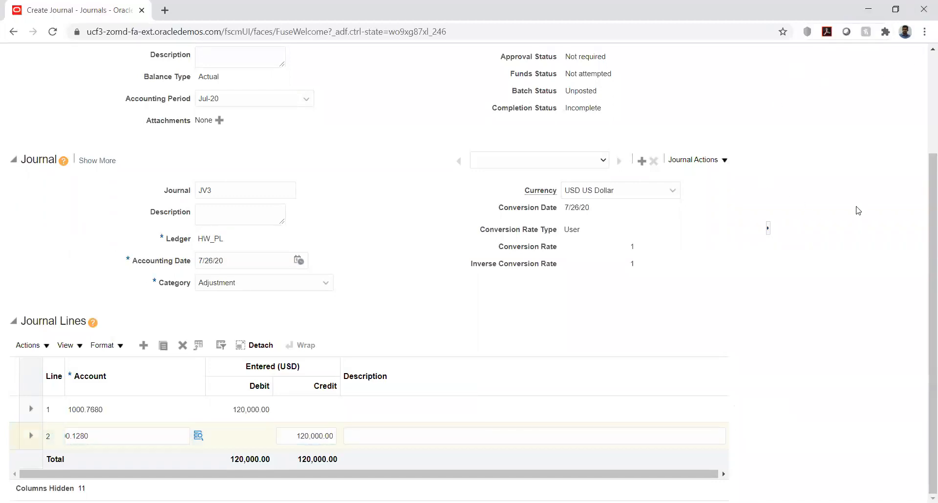
pyautogui.scroll(3, 856, 215)
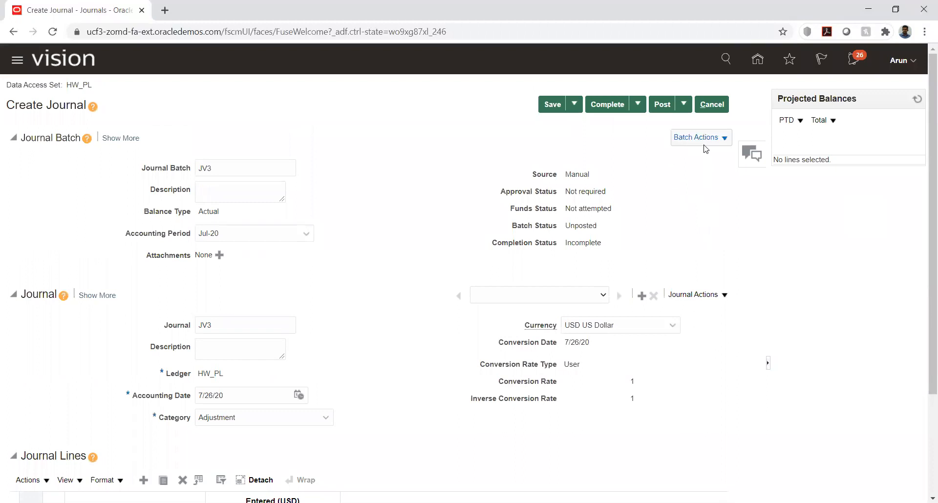
# Save the JV3 journal batch
pyautogui.click(724, 139)
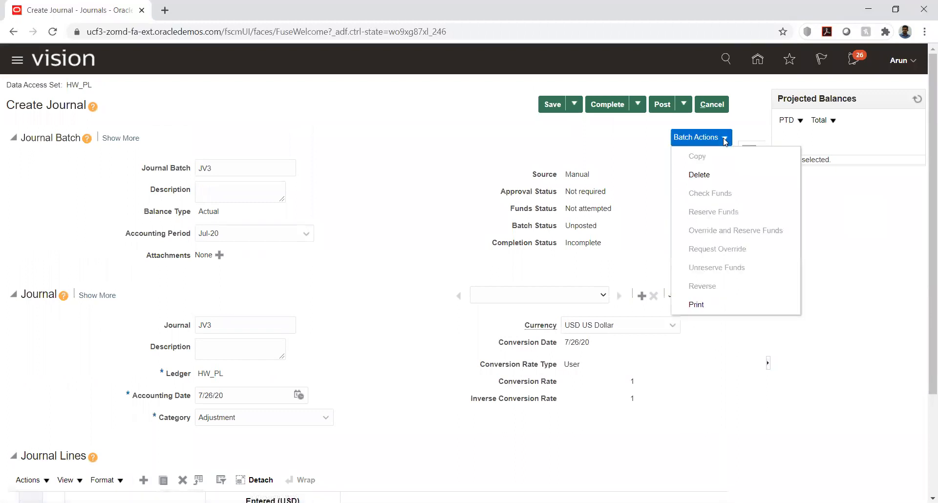
pyautogui.click(623, 161)
pyautogui.click(552, 104)
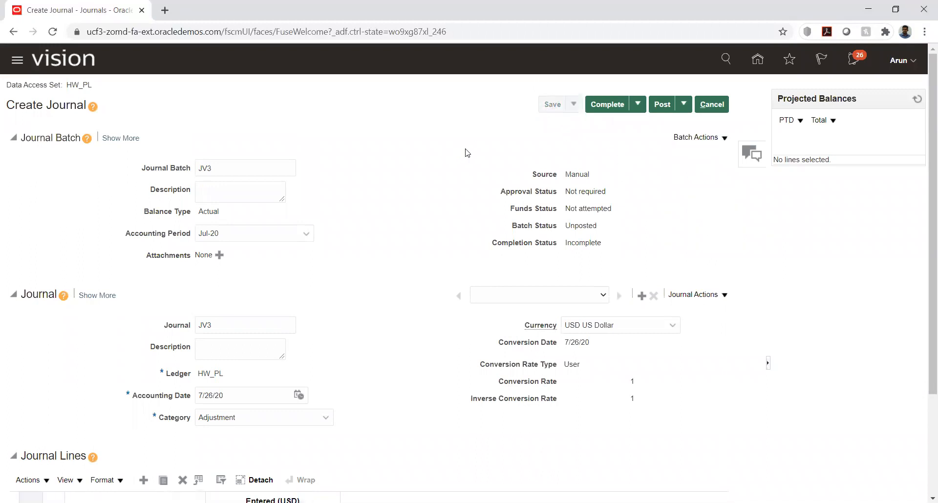
# Run a funds check, read the budget-period-not-open failure, and cancel out of JV3
pyautogui.click(723, 146)
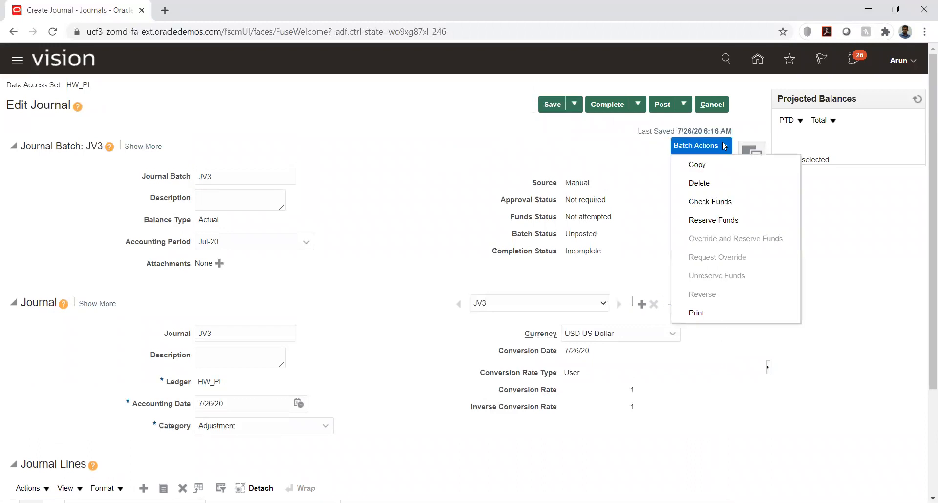
pyautogui.click(707, 203)
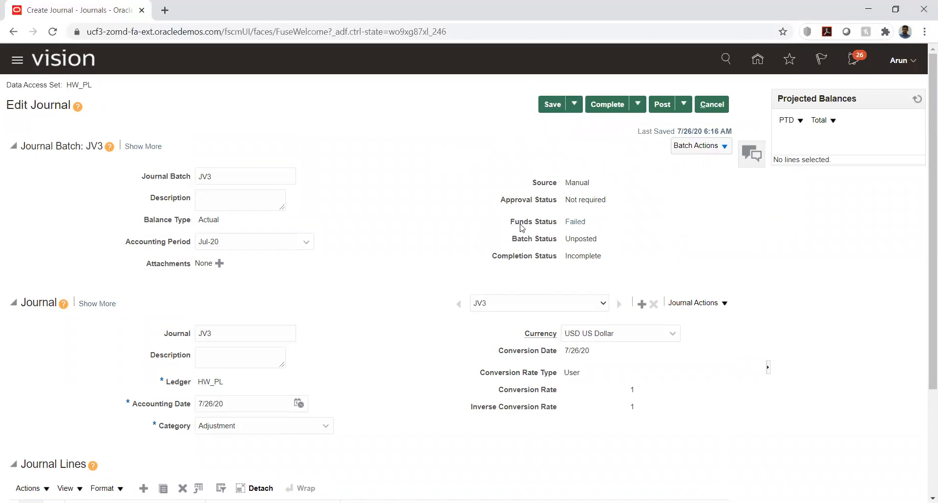
pyautogui.click(577, 222)
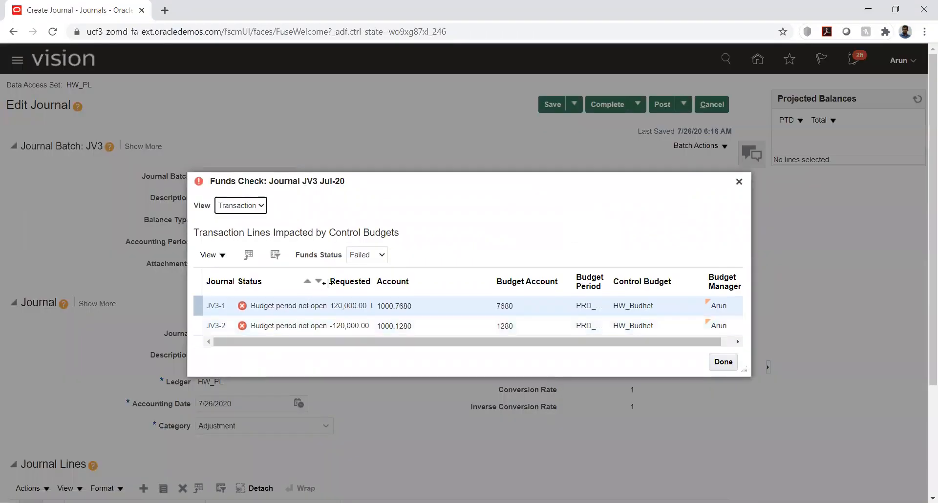
pyautogui.moveTo(326, 284); pyautogui.dragTo(364, 288)
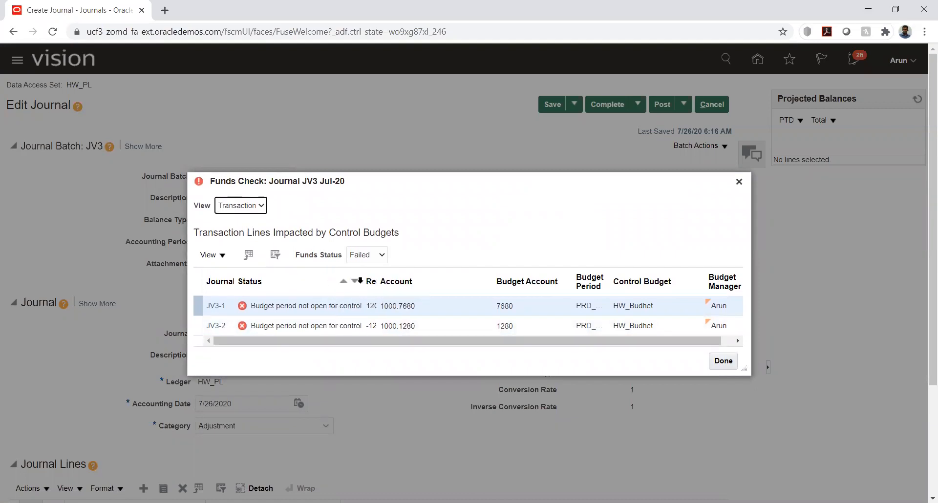
pyautogui.moveTo(366, 284); pyautogui.dragTo(398, 282)
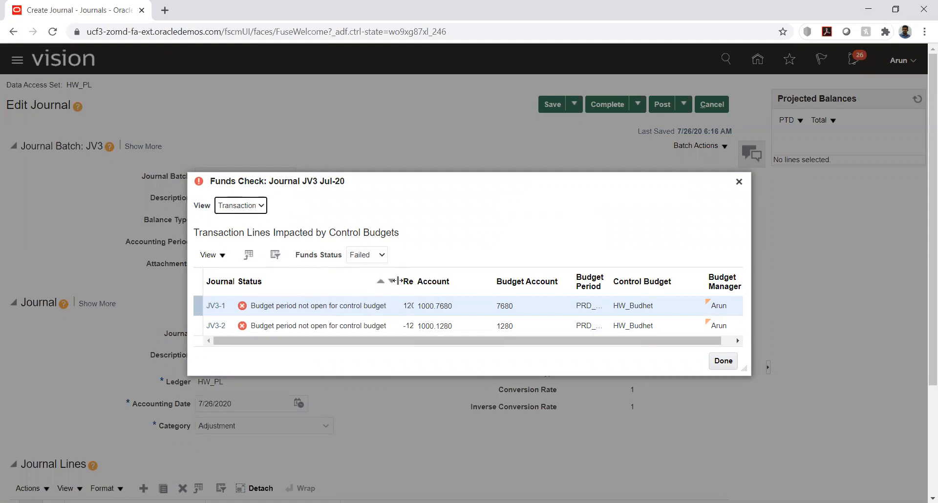
pyautogui.click(739, 182)
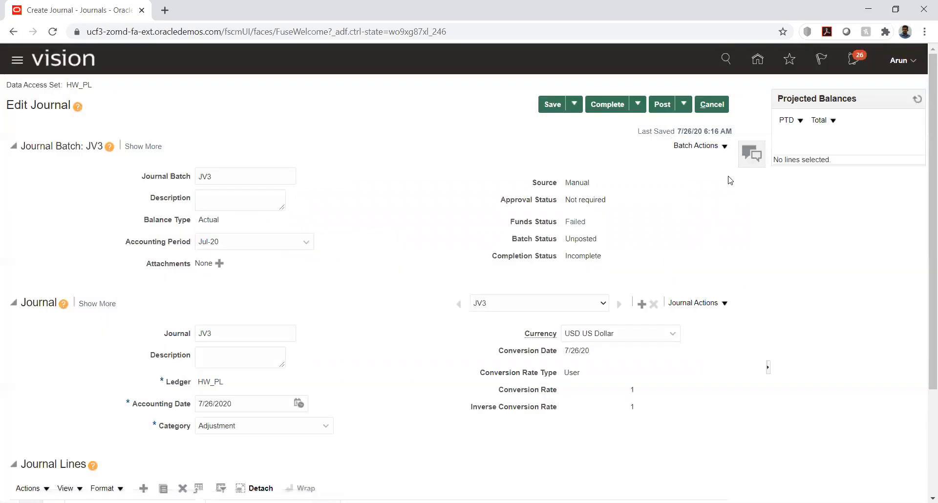
pyautogui.click(712, 106)
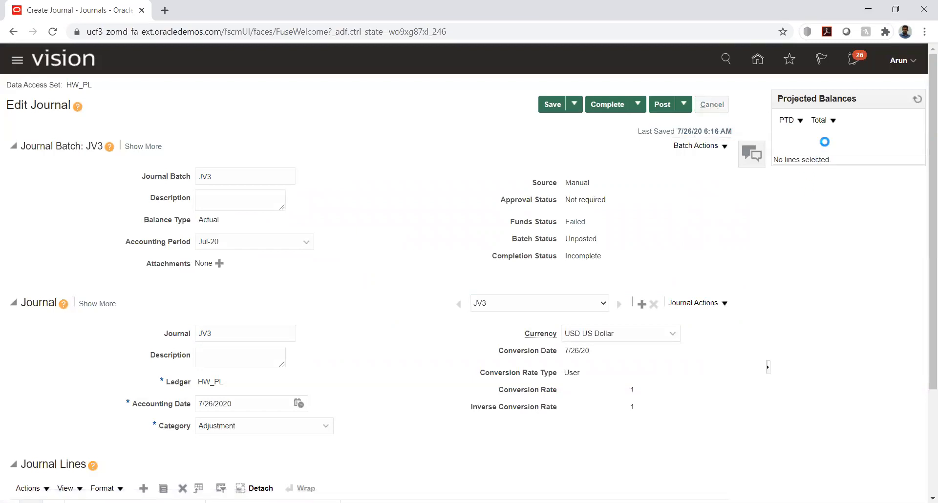
# Go from the home page to Budgetary Control's Budget Period Statuses
pyautogui.click(758, 59)
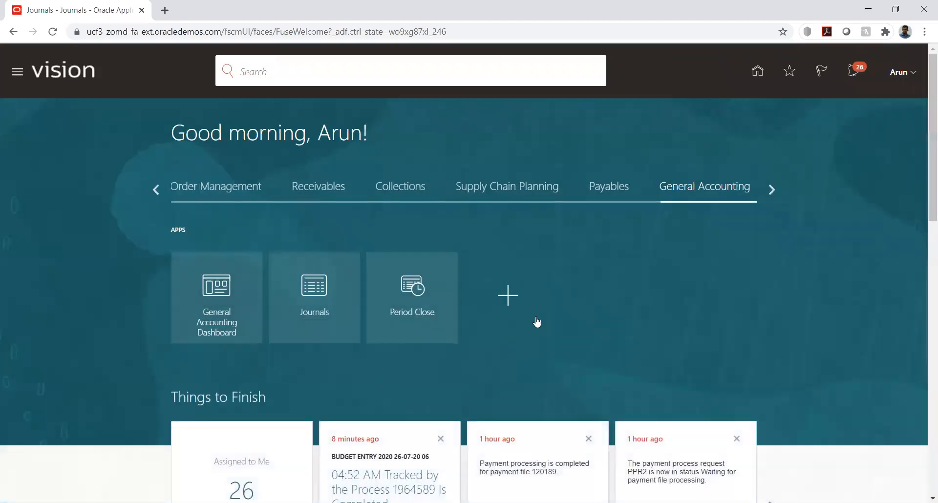
pyautogui.click(155, 188)
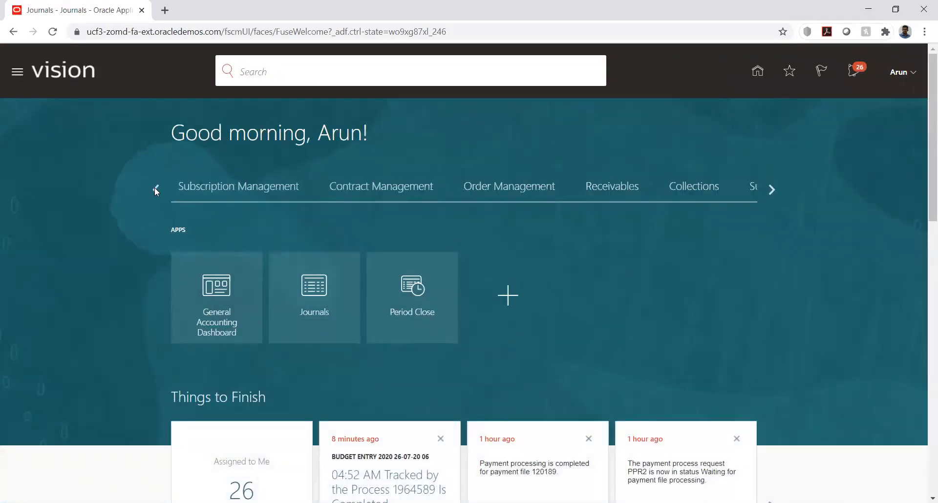
pyautogui.click(155, 188)
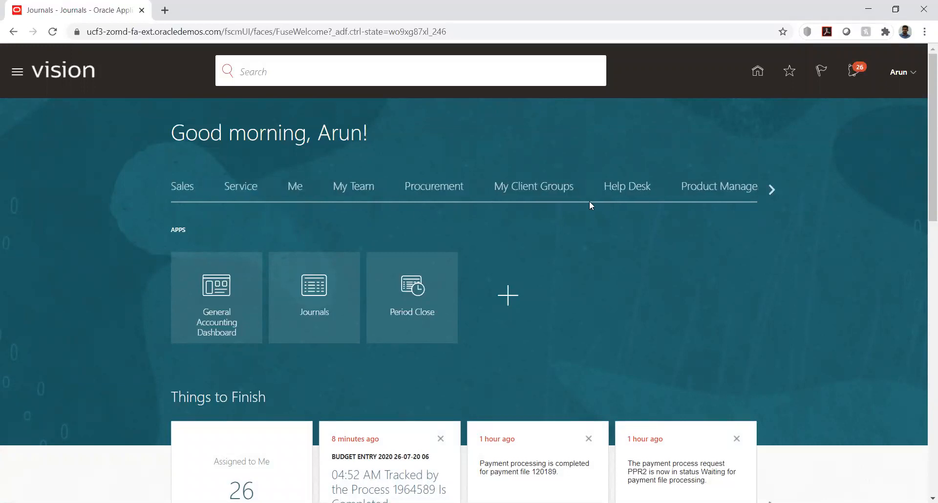
pyautogui.click(772, 189)
pyautogui.click(771, 189)
pyautogui.click(771, 189)
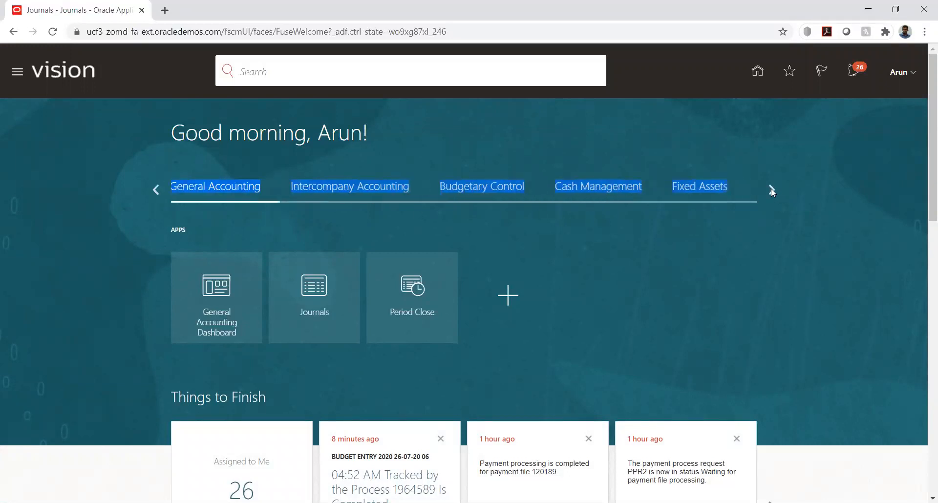
pyautogui.click(484, 192)
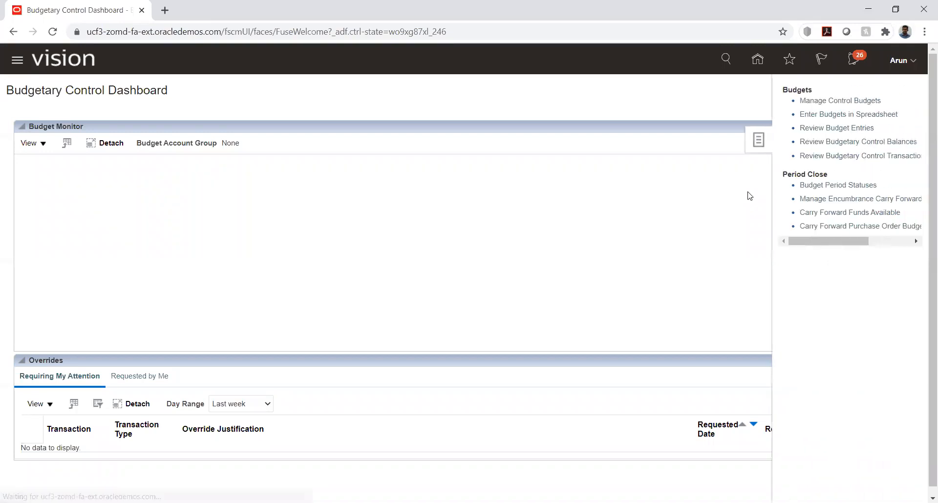
pyautogui.click(865, 186)
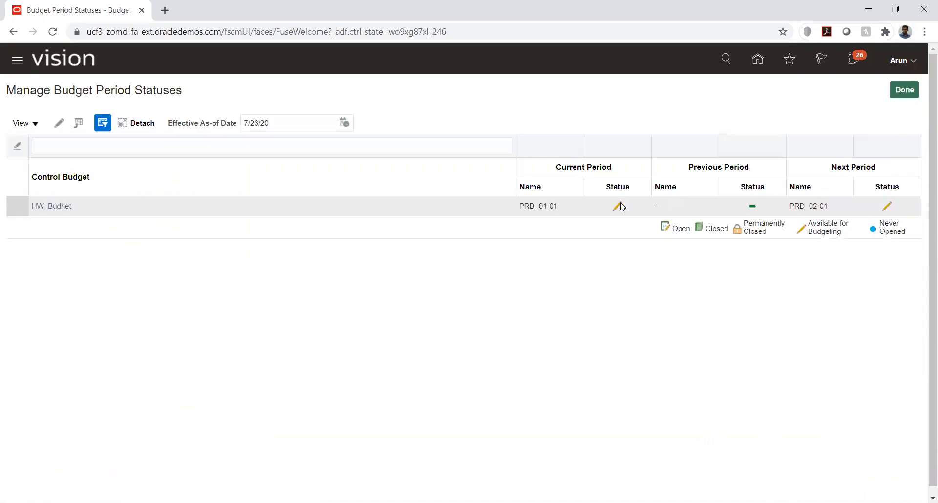
# Set period PRD_01-01 of control budget HW_Budhet to Open, then save and close
pyautogui.click(99, 206)
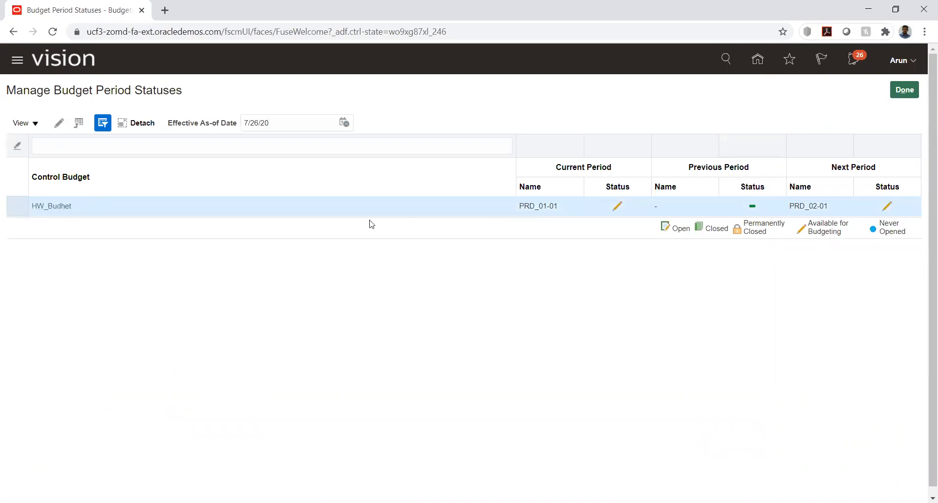
pyautogui.click(54, 205)
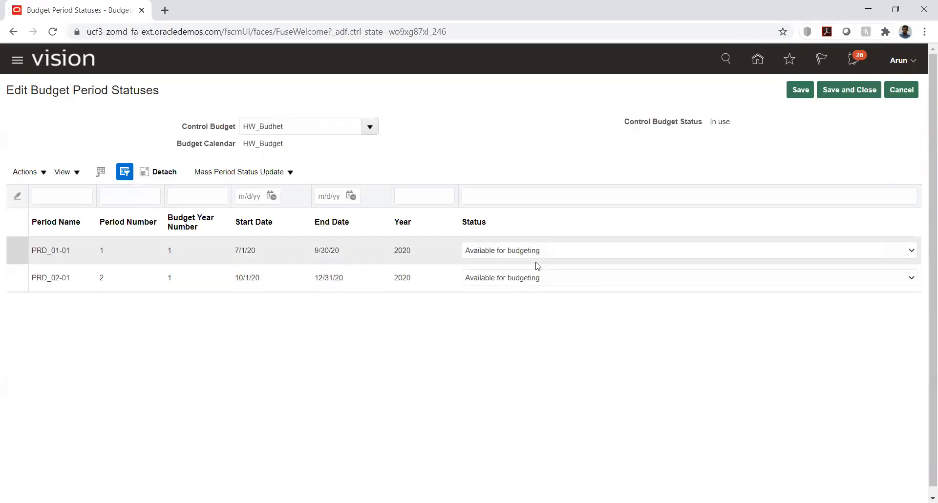
pyautogui.click(627, 252)
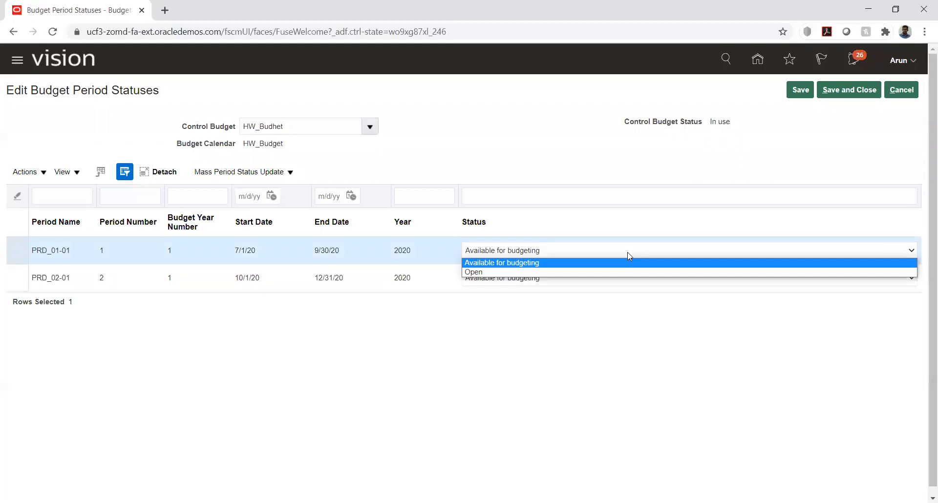
pyautogui.click(477, 273)
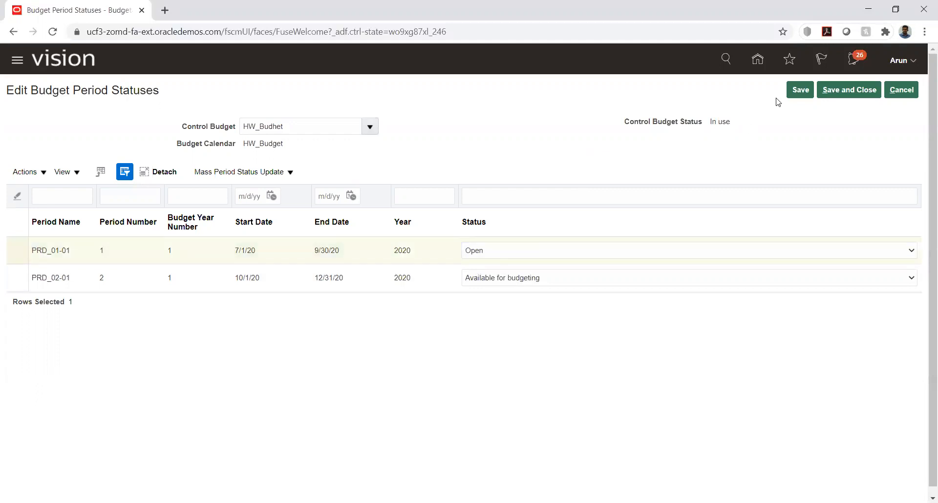
pyautogui.click(801, 89)
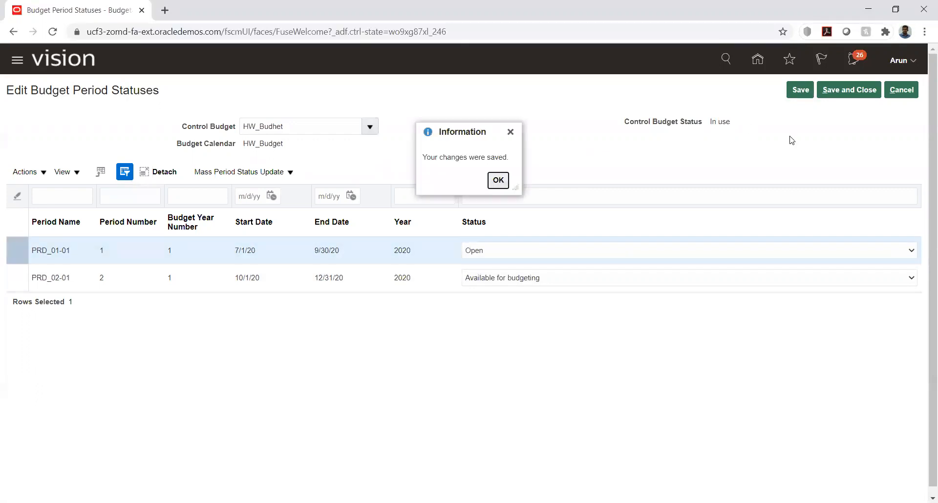
pyautogui.click(497, 180)
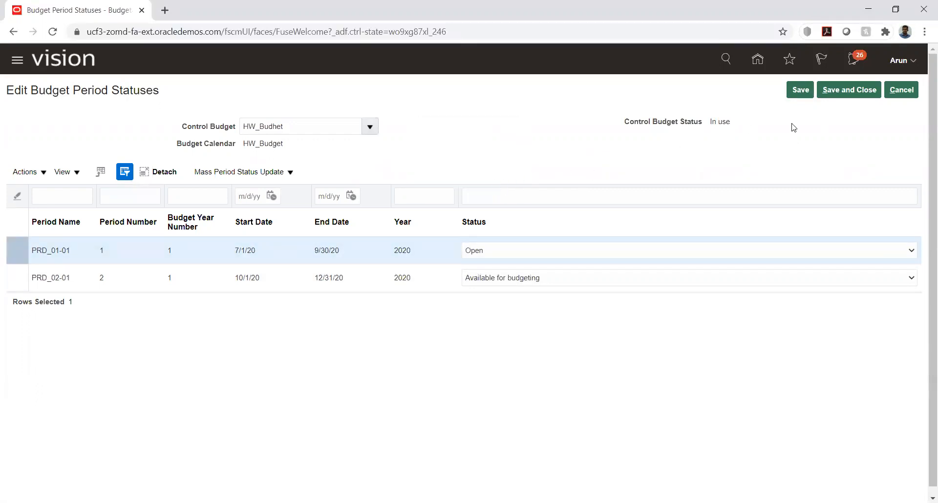
pyautogui.click(850, 90)
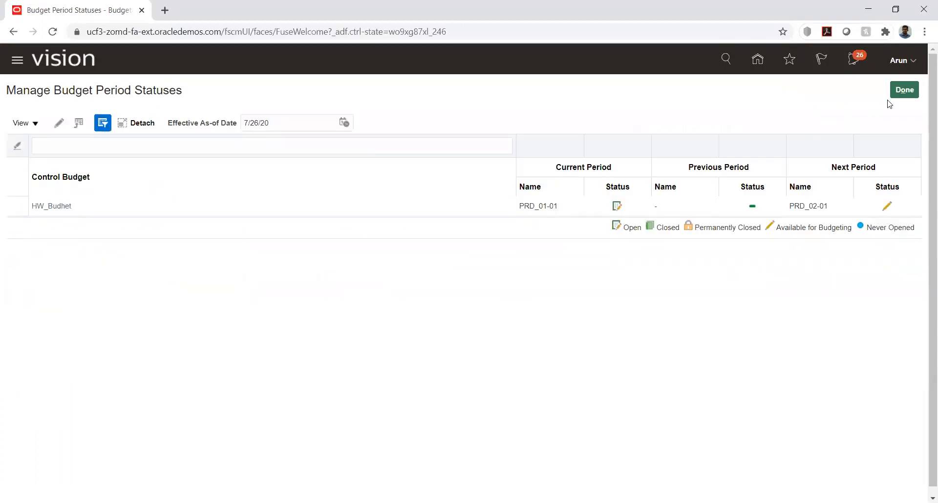
pyautogui.click(890, 93)
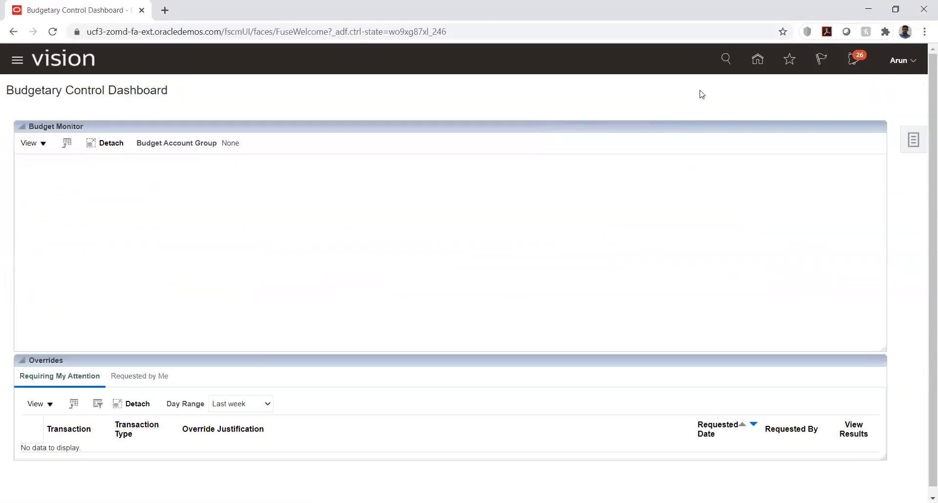
# Search for journal JV3 in General Accounting's Manage Journals
pyautogui.click(761, 62)
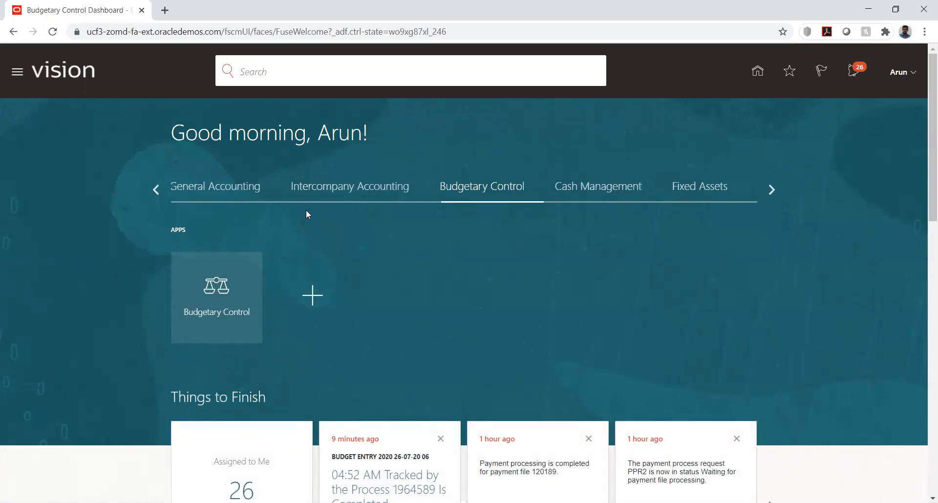
pyautogui.click(208, 187)
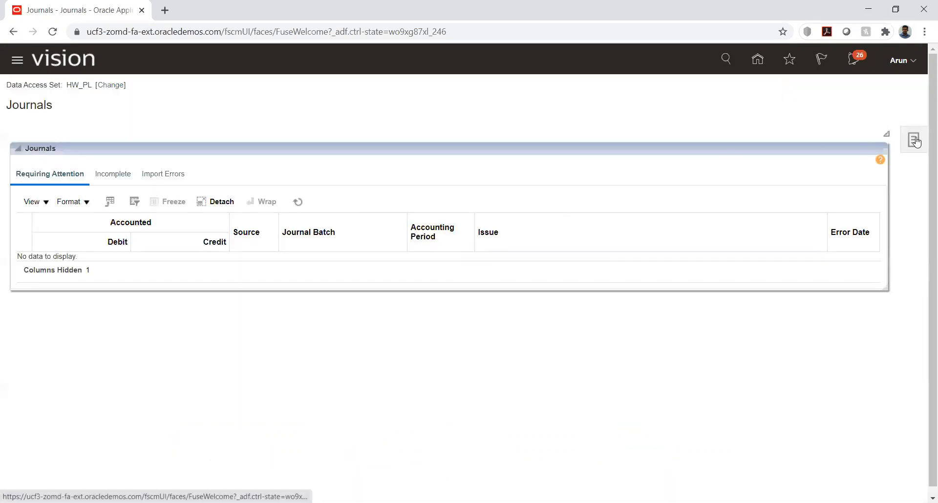
pyautogui.click(914, 140)
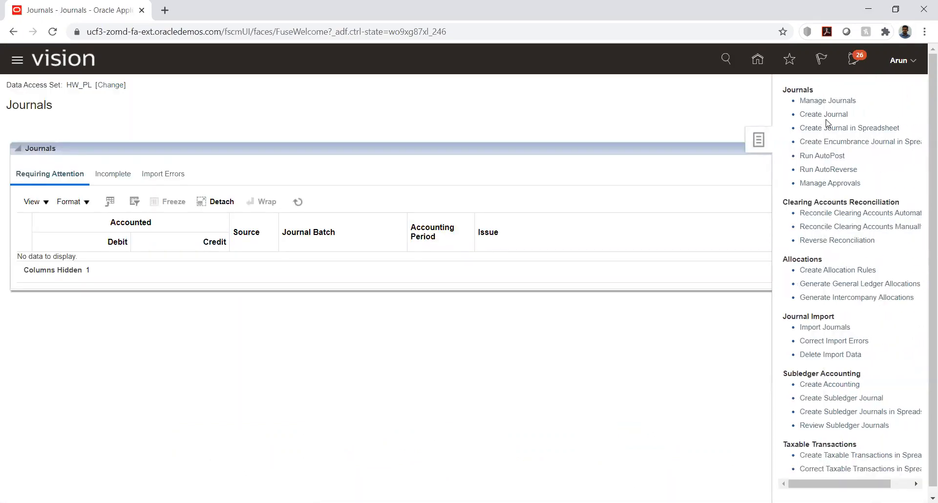
pyautogui.click(821, 104)
pyautogui.click(400, 173)
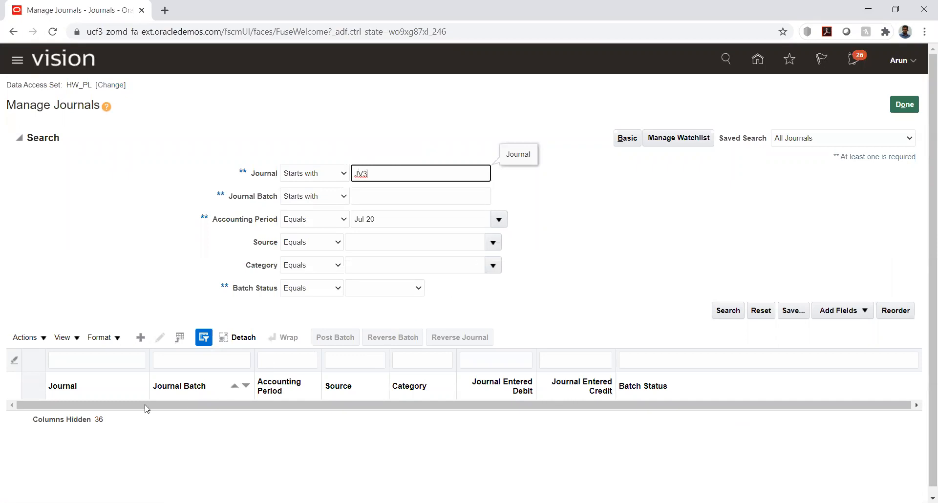
pyautogui.press('Return')
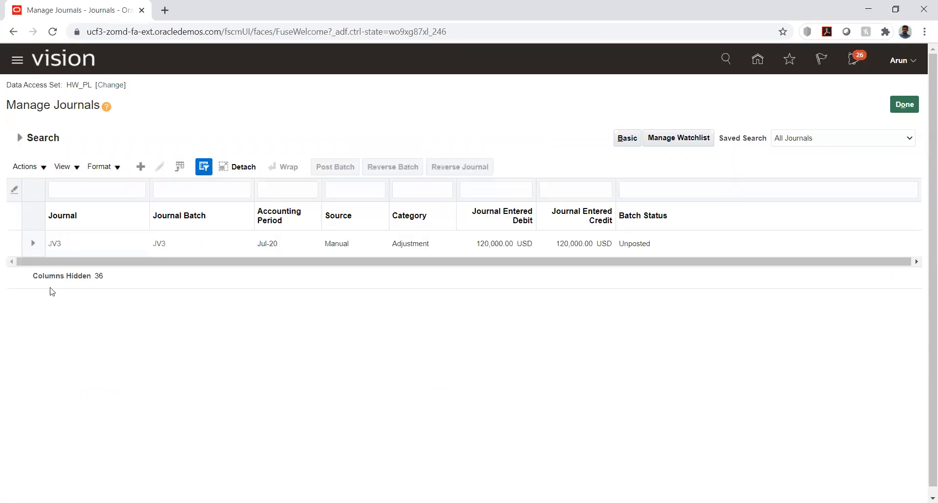
# Run Check Funds on JV3's batch and review the Insufficient funds failure details
pyautogui.click(55, 243)
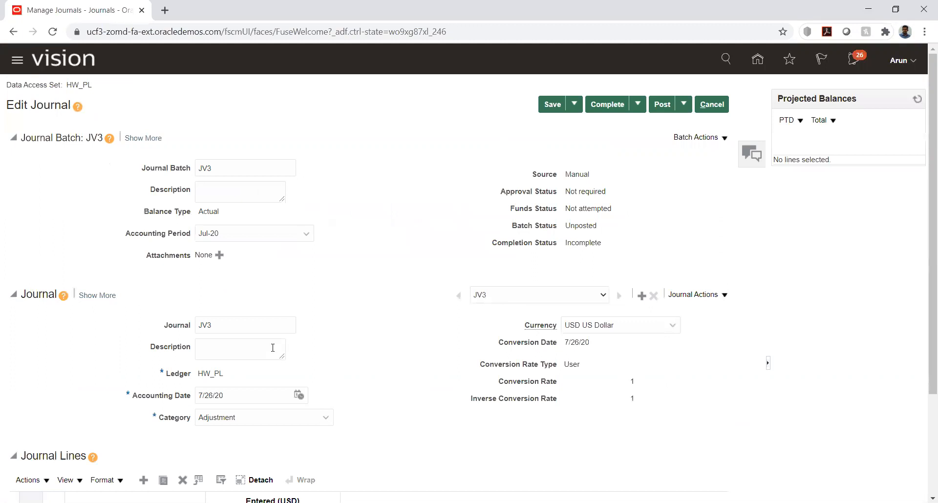
pyautogui.click(723, 139)
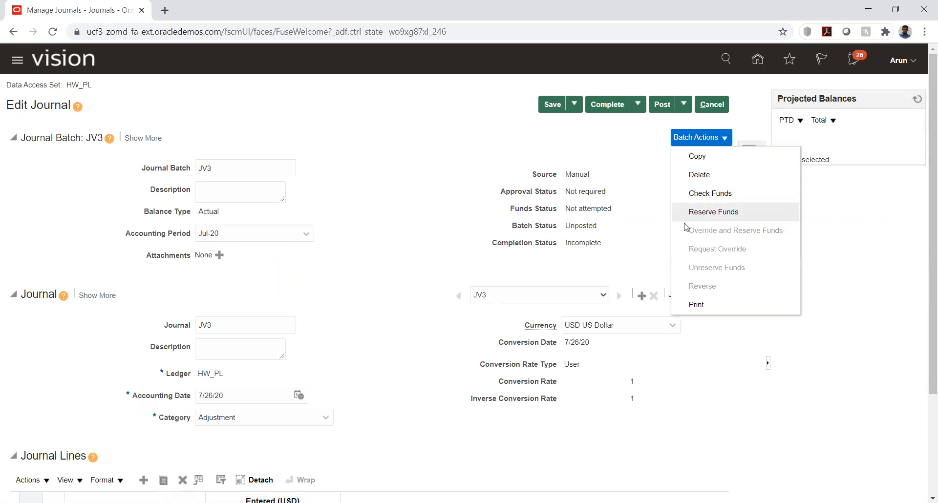
pyautogui.click(710, 196)
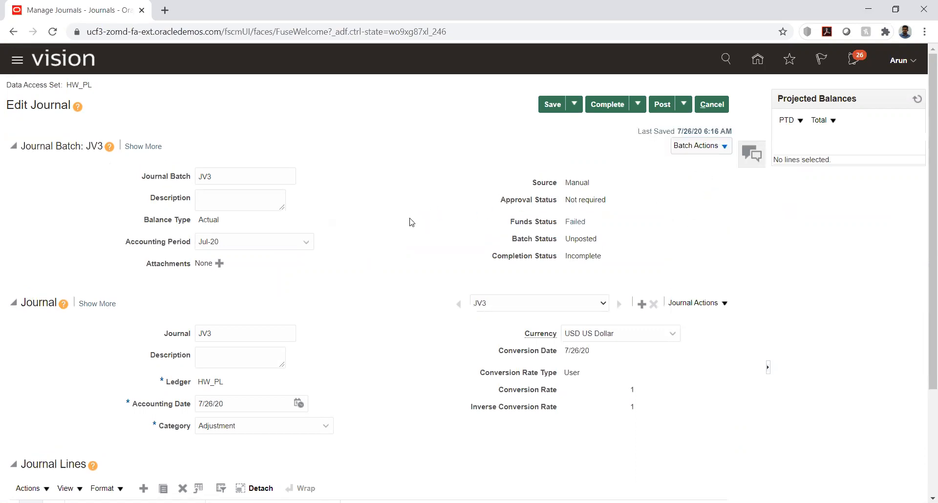
pyautogui.click(578, 221)
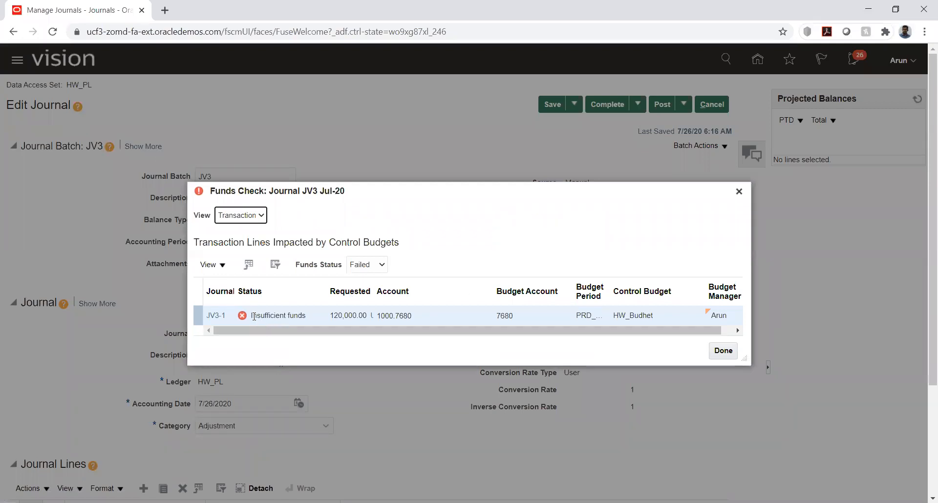
pyautogui.moveTo(255, 316); pyautogui.dragTo(312, 320)
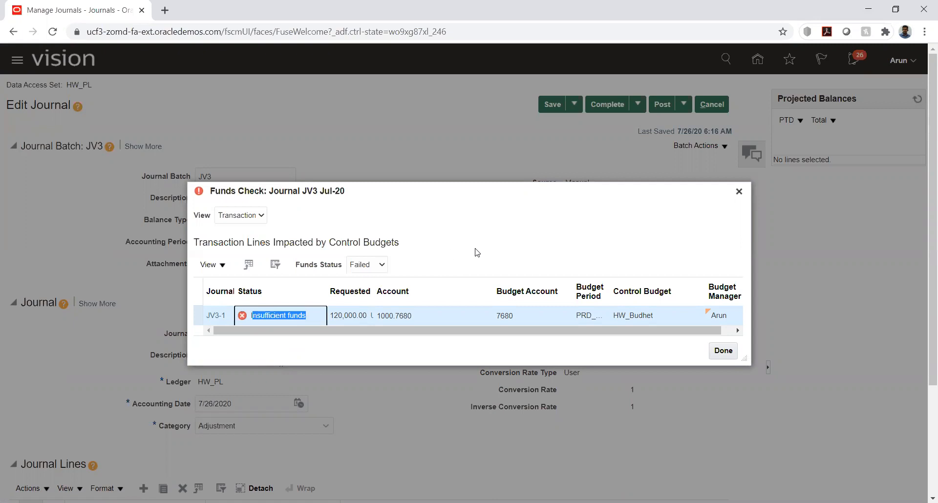
pyautogui.click(736, 190)
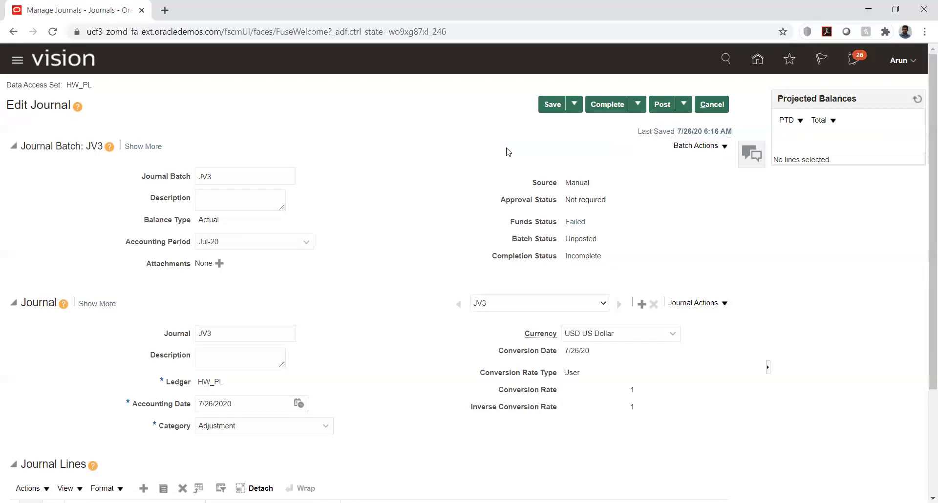
# Leave JV3 without saving, return home, and bring up the Settings and Actions menu
pyautogui.click(711, 105)
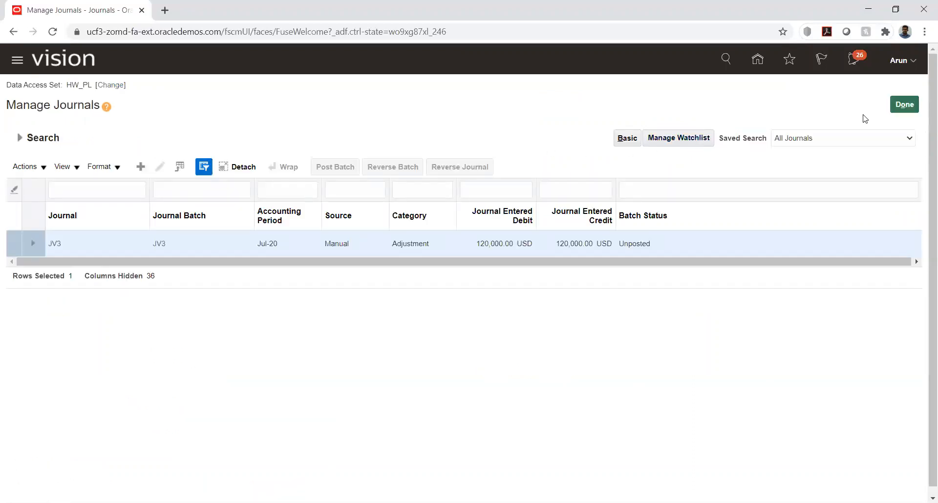
pyautogui.click(905, 105)
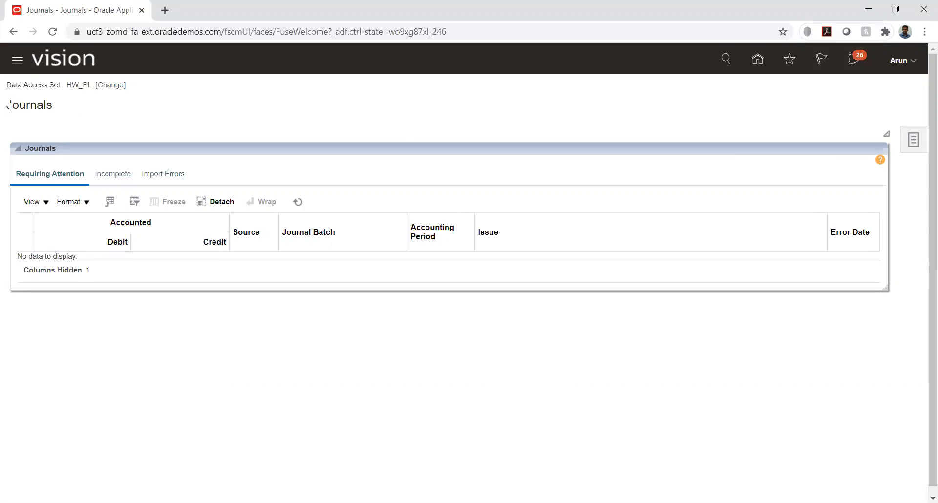
pyautogui.moveTo(5, 105); pyautogui.dragTo(66, 110)
pyautogui.click(121, 131)
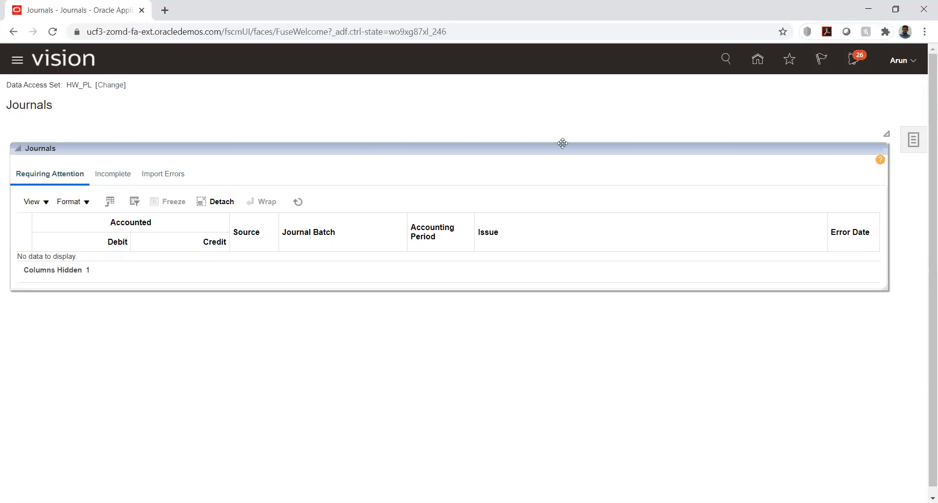
pyautogui.click(757, 61)
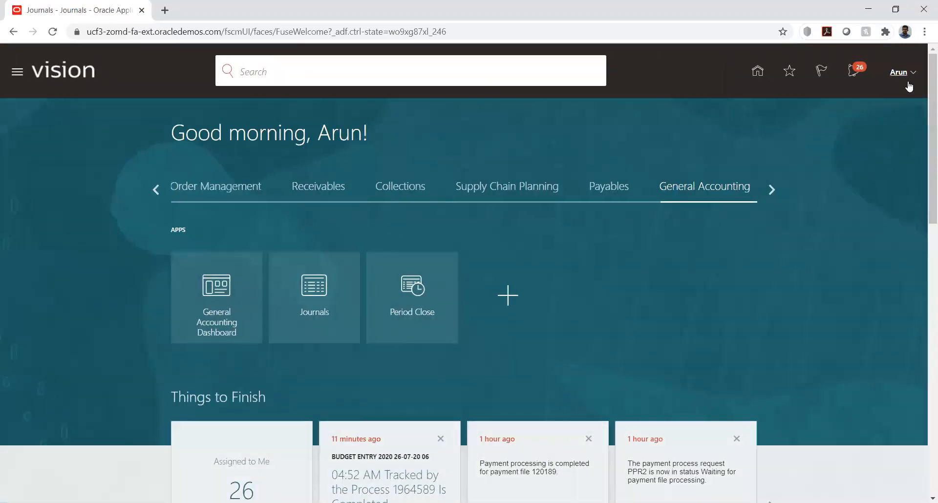
pyautogui.click(913, 73)
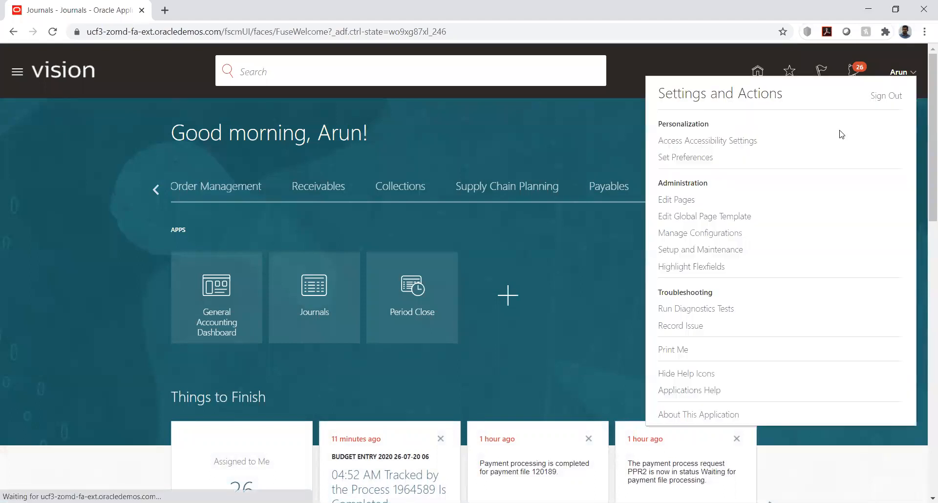
# Enter Setup and Maintenance and bring up Manage Implementation Projects from the Tasks panel
pyautogui.click(706, 249)
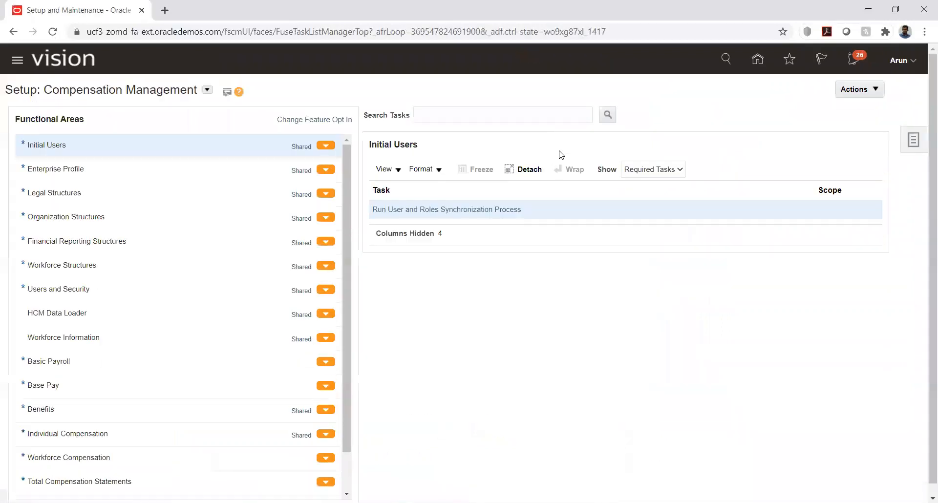
pyautogui.click(536, 502)
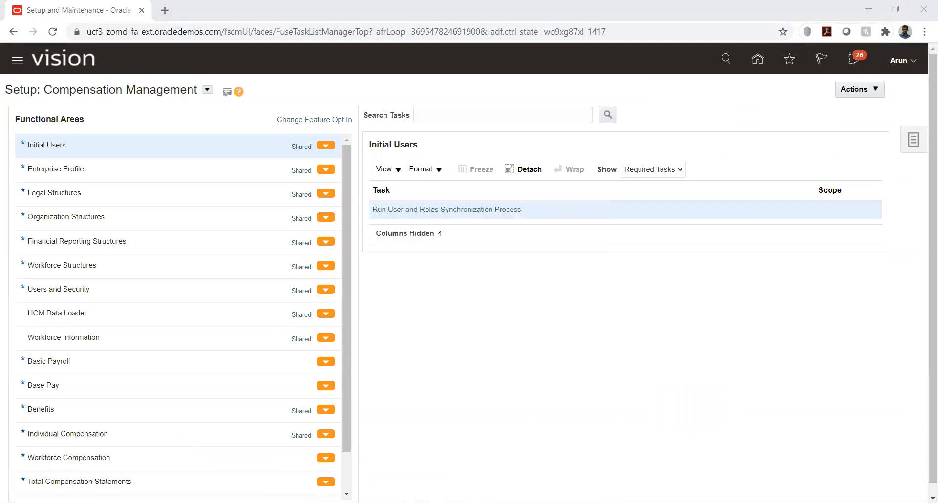
pyautogui.click(541, 313)
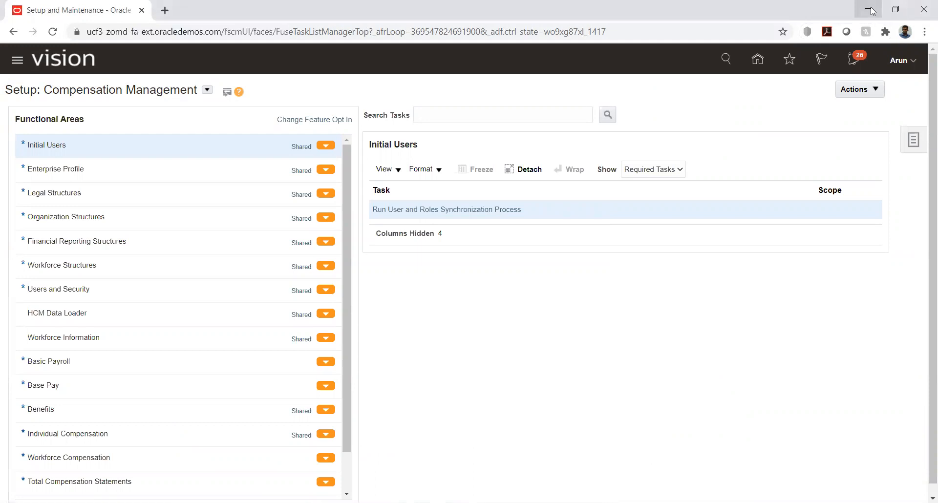
pyautogui.click(609, 502)
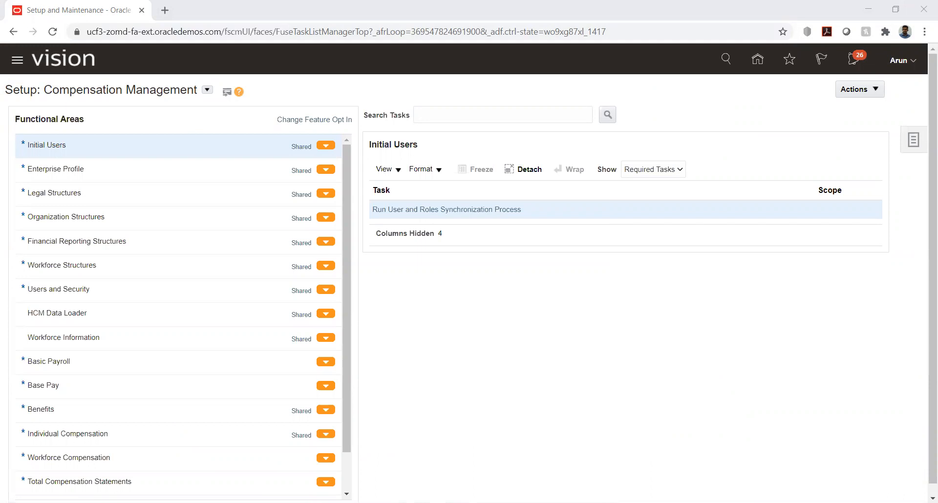
pyautogui.click(519, 294)
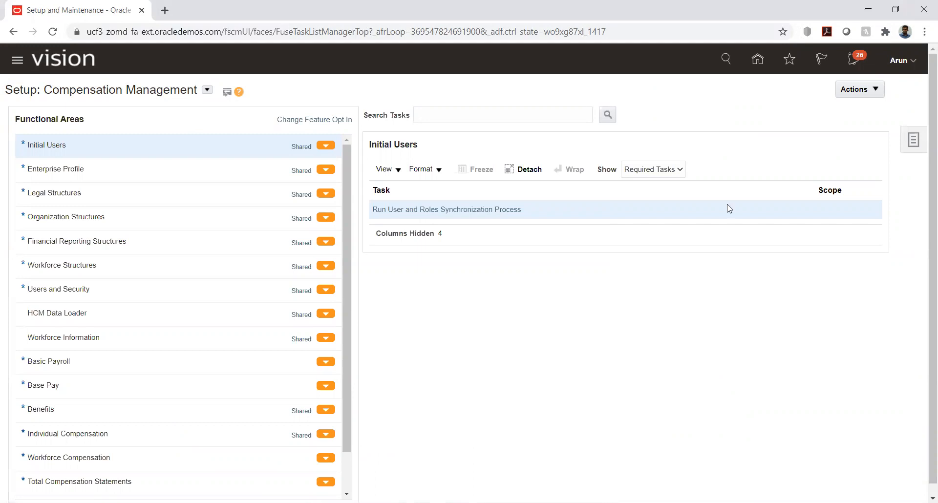
pyautogui.click(914, 139)
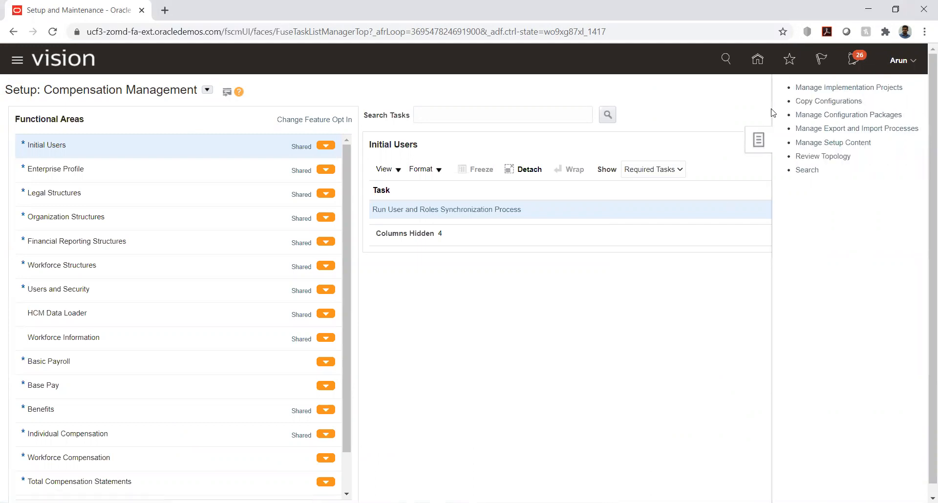
pyautogui.click(821, 88)
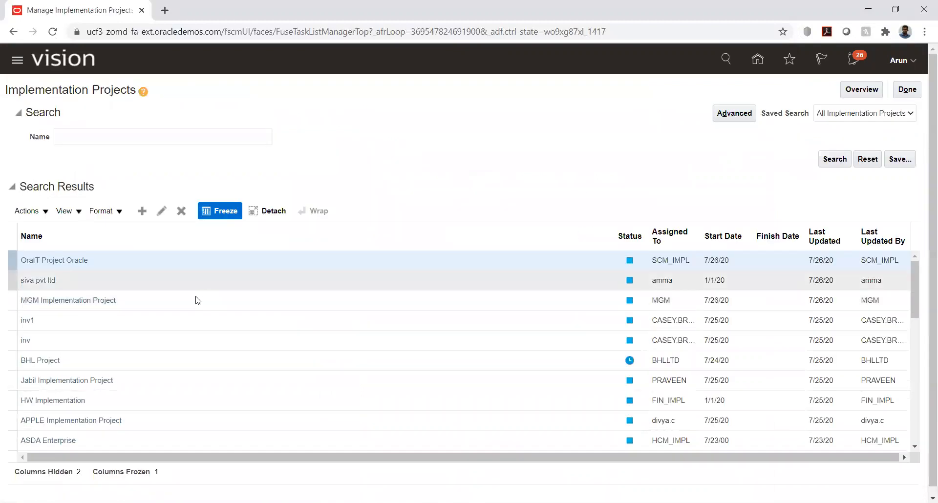
# In HW Implementation, go to the Manage Business Unit task under Define Business Units
pyautogui.click(46, 401)
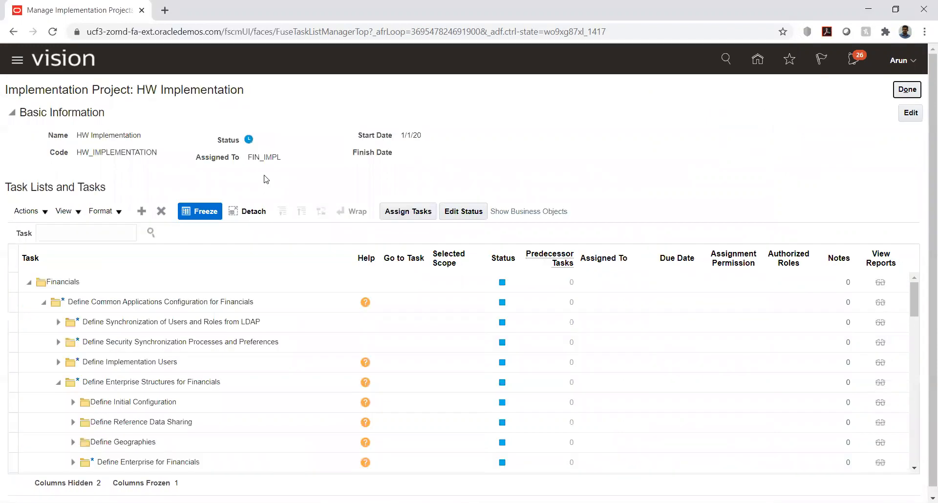
pyautogui.scroll(-2, 49, 318)
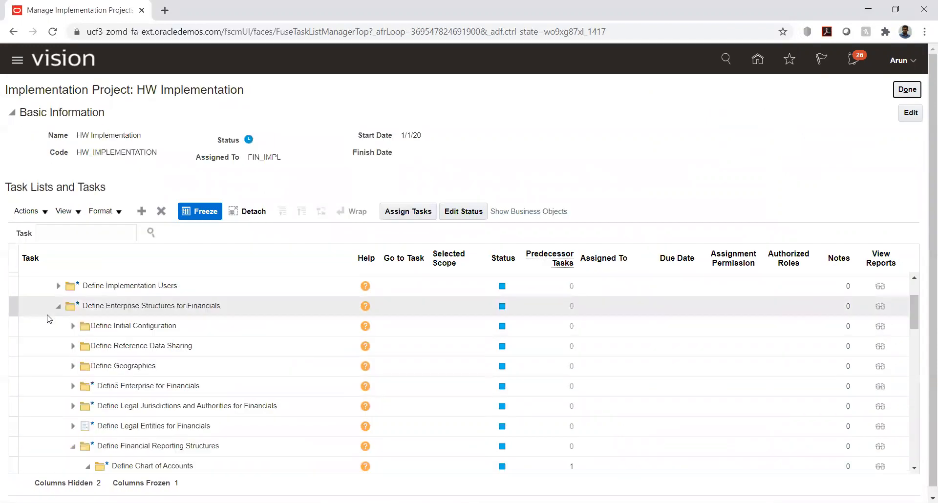
pyautogui.scroll(-2, 47, 314)
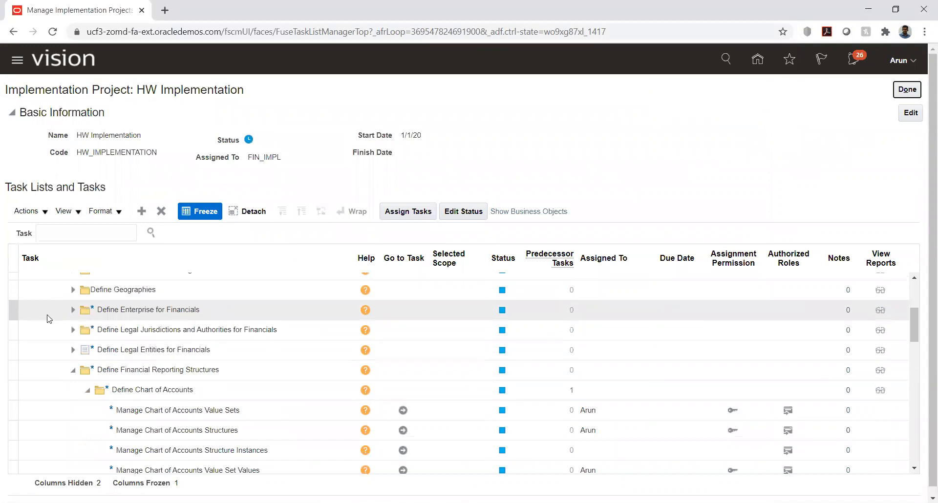
pyautogui.click(73, 370)
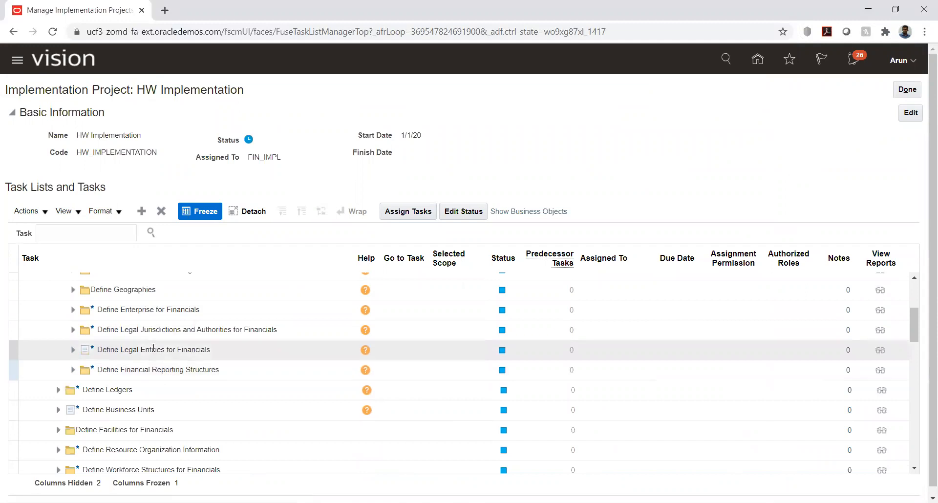
pyautogui.click(58, 412)
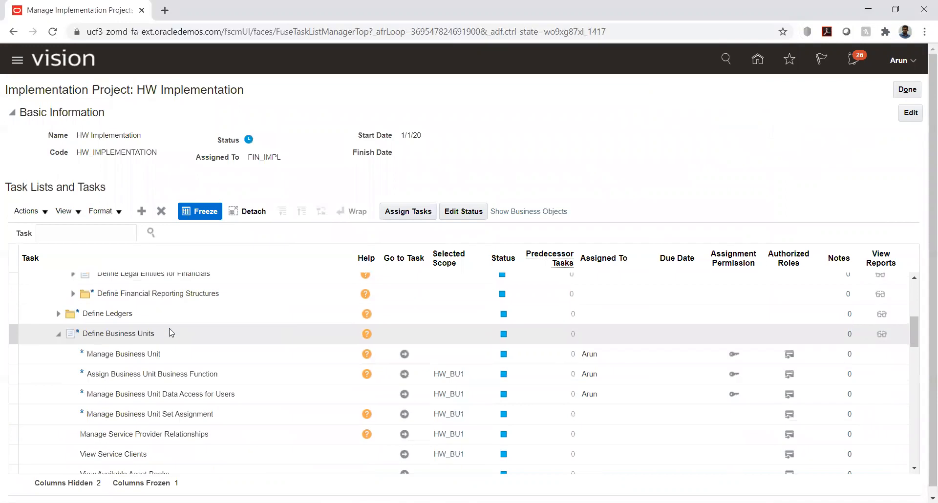
pyautogui.click(404, 353)
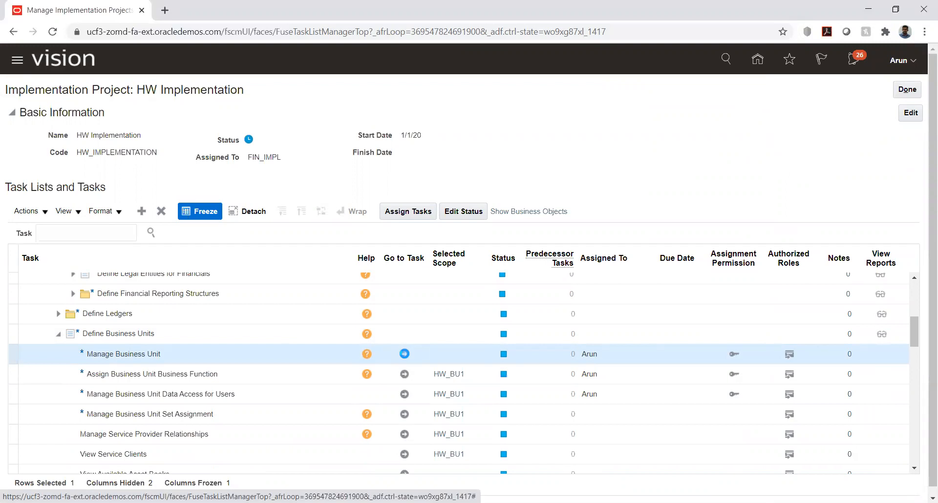
pyautogui.click(404, 354)
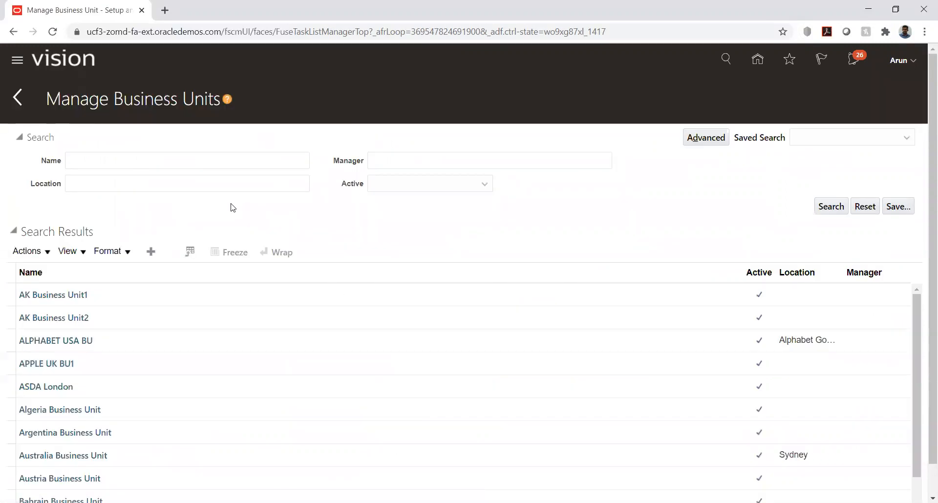
# Search business units by the name 'hw' and open HW_BU1 for editing
pyautogui.click(141, 164)
pyautogui.write('hw')
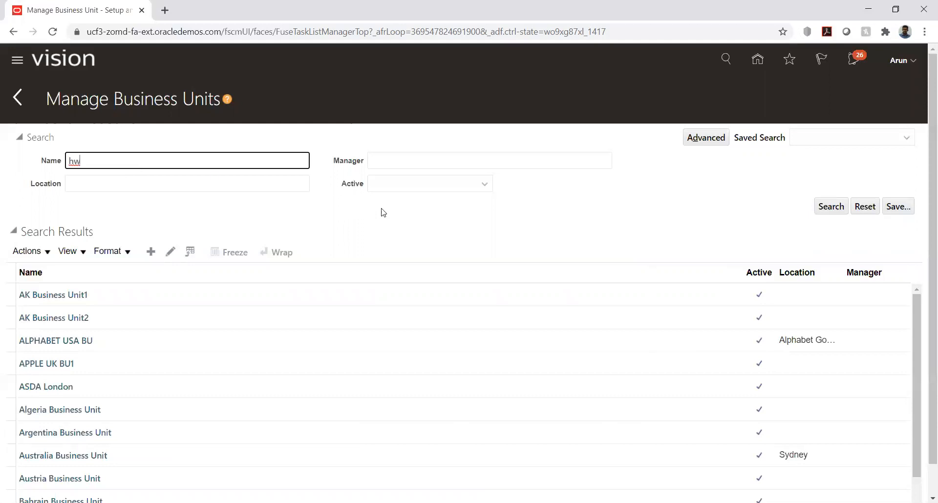
pyautogui.press('Return')
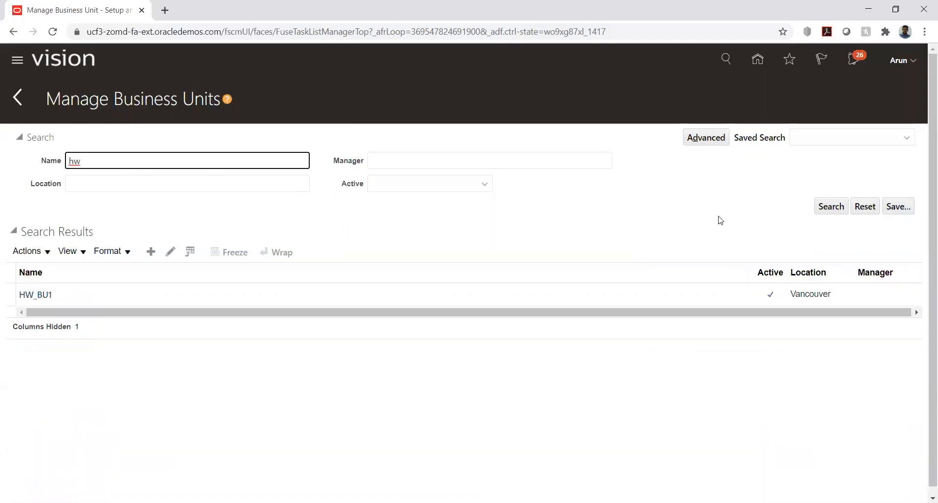
pyautogui.click(35, 296)
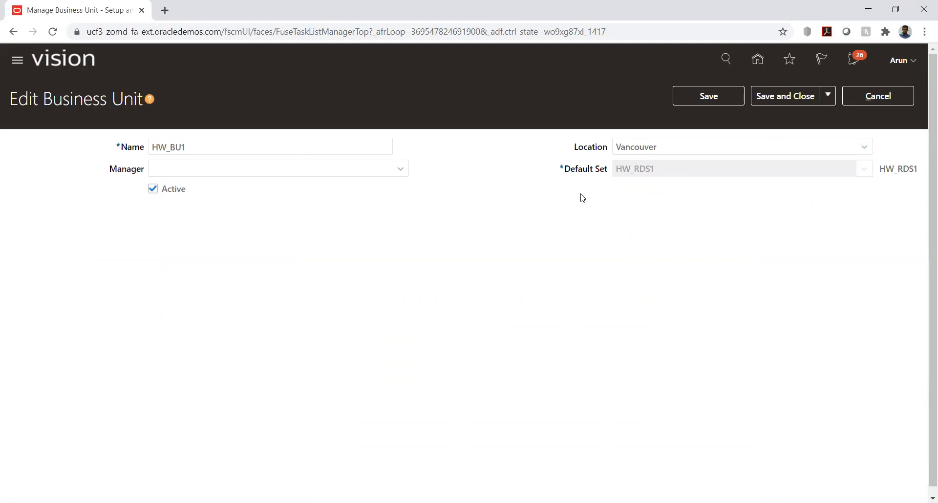
pyautogui.moveTo(575, 171); pyautogui.dragTo(607, 171)
pyautogui.click(624, 212)
# Save and close HW_BU1, then go to the Assign Business Unit Business Function task
pyautogui.click(769, 98)
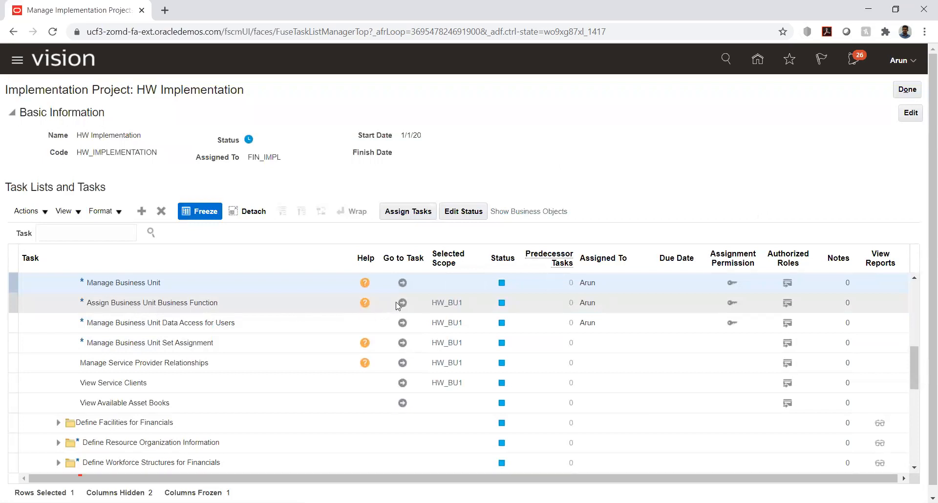
pyautogui.hotkey('alt', 'Tab')
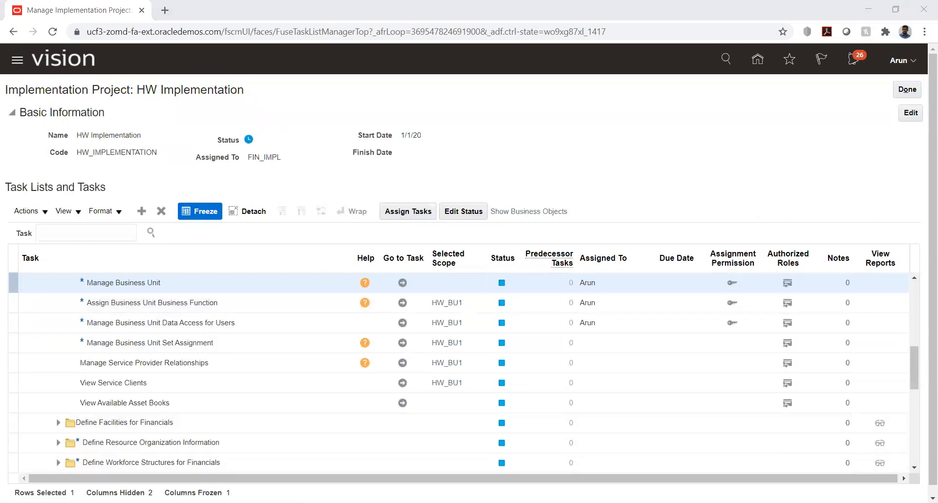
pyautogui.click(402, 303)
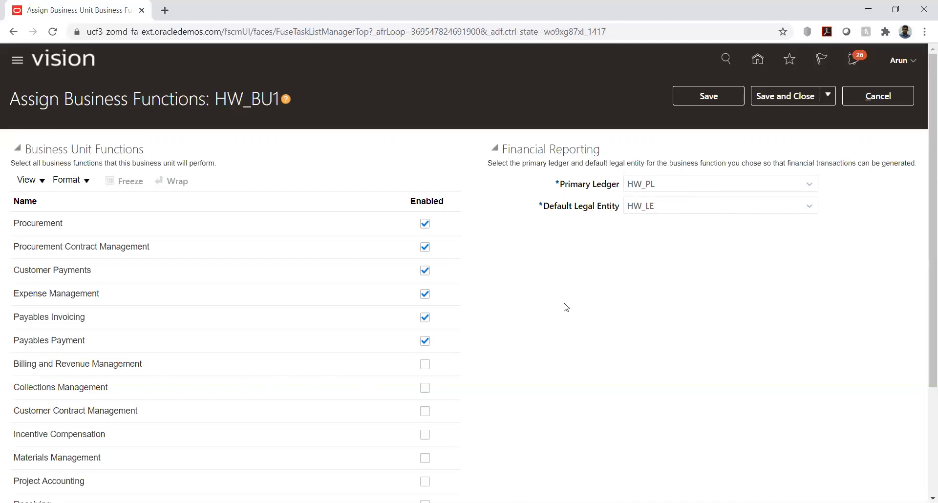
# Review HW_BU1's enabled functions, including Procurement, Procurement Contract Management, Customer Payments and Expense Management
pyautogui.scroll(-1, 521, 297)
pyautogui.scroll(-1, 521, 297)
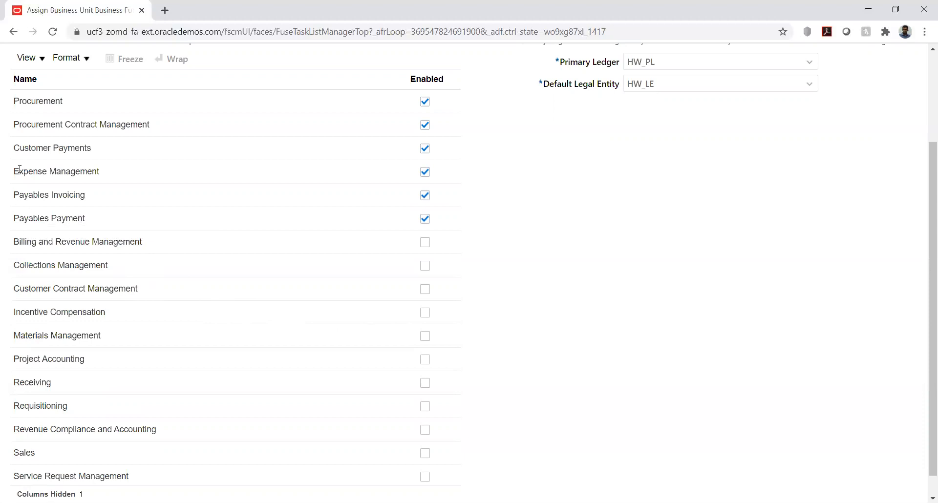
pyautogui.moveTo(21, 170); pyautogui.dragTo(77, 171)
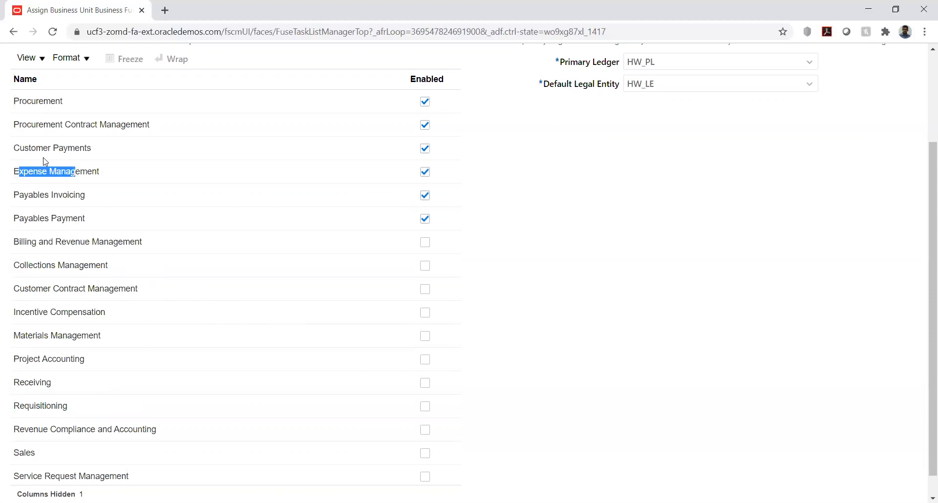
pyautogui.moveTo(25, 148); pyautogui.dragTo(93, 150)
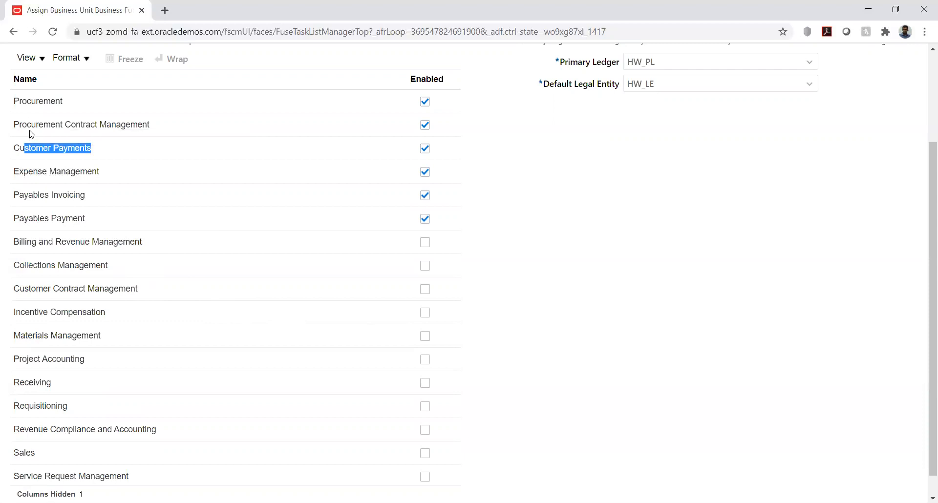
pyautogui.moveTo(22, 101); pyautogui.dragTo(92, 125)
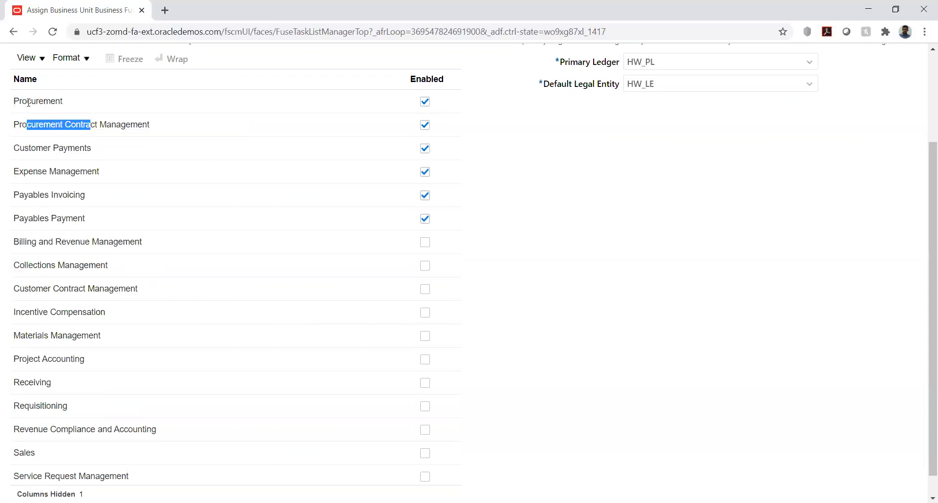
pyautogui.moveTo(27, 101); pyautogui.dragTo(53, 101)
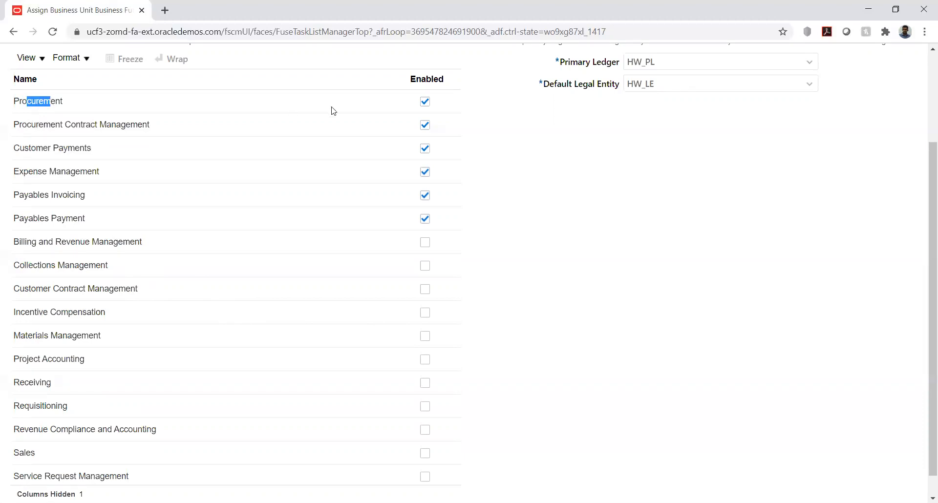
pyautogui.click(618, 194)
pyautogui.scroll(3, 687, 222)
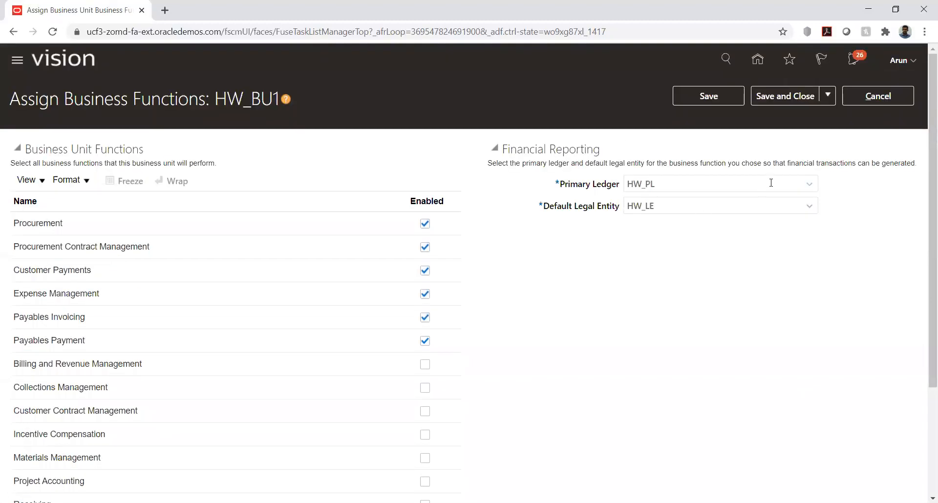